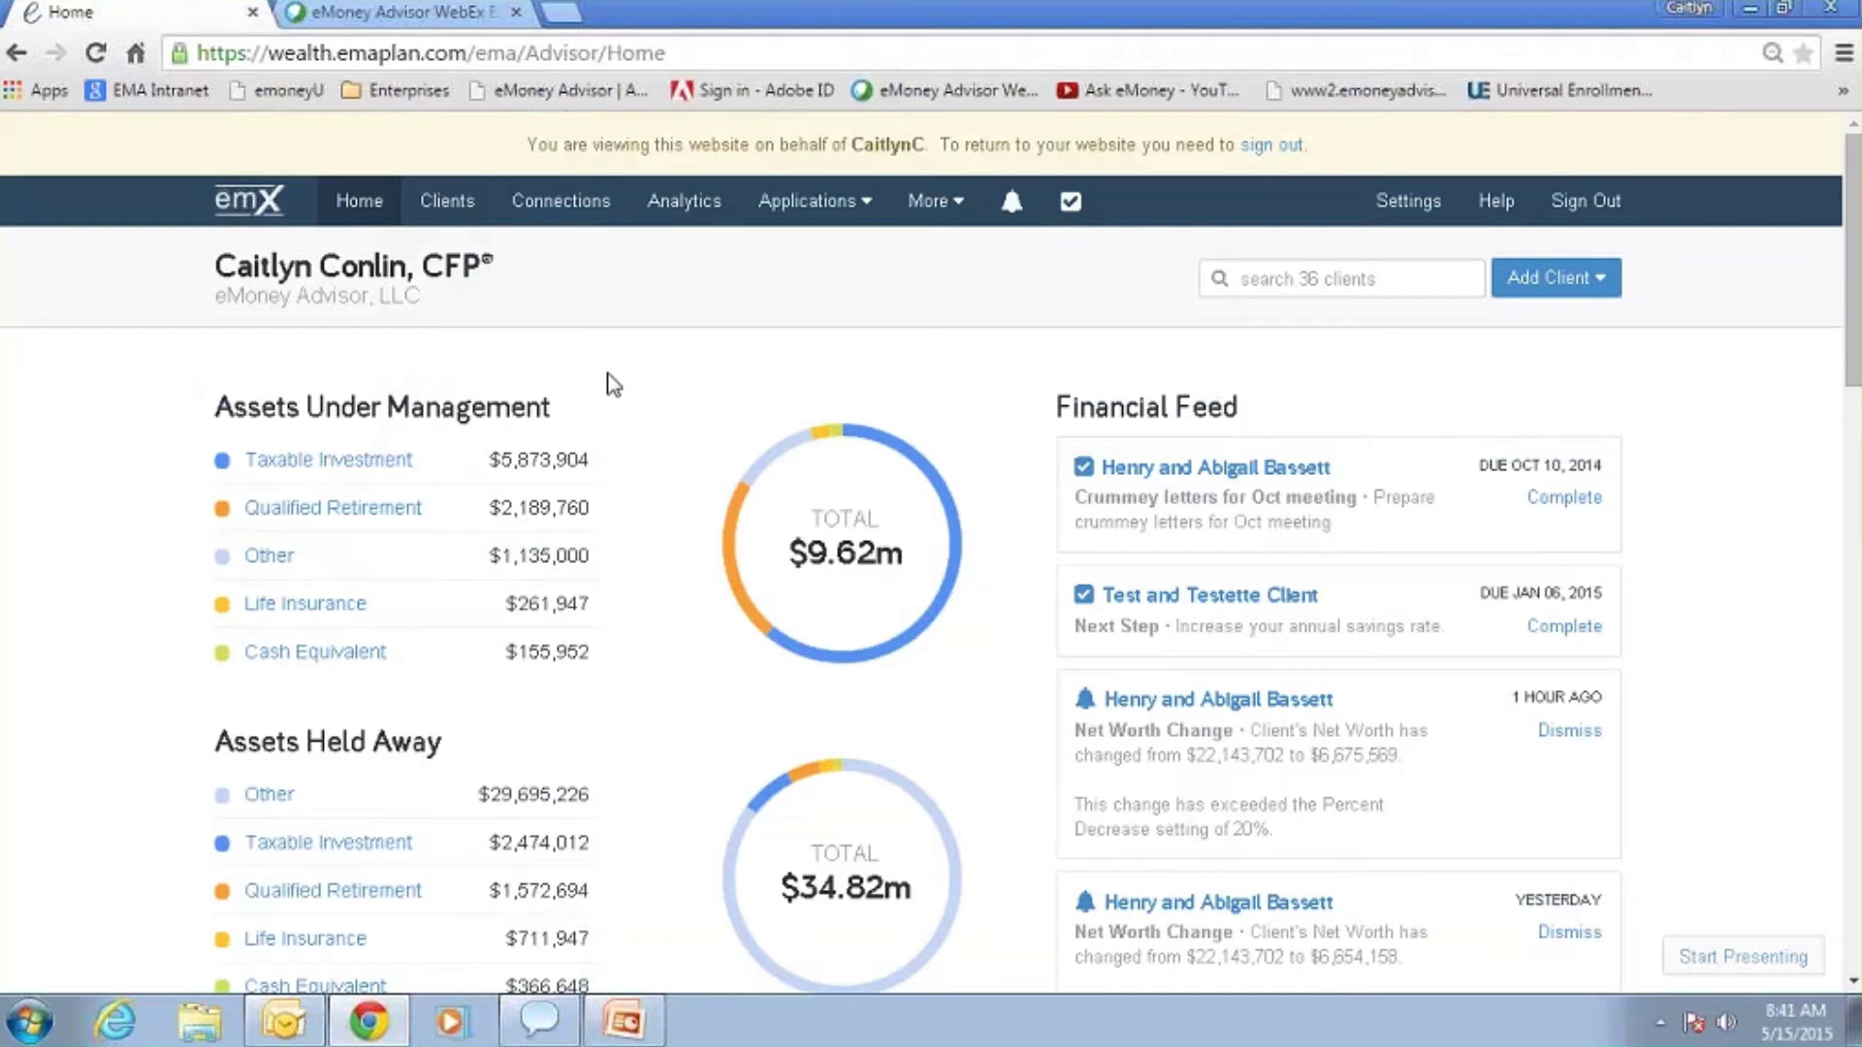
Step: Open the Monte Carlo preferences in the advisor settings to review the Goal Planner option and probability of success ranges
left_click(1419, 203)
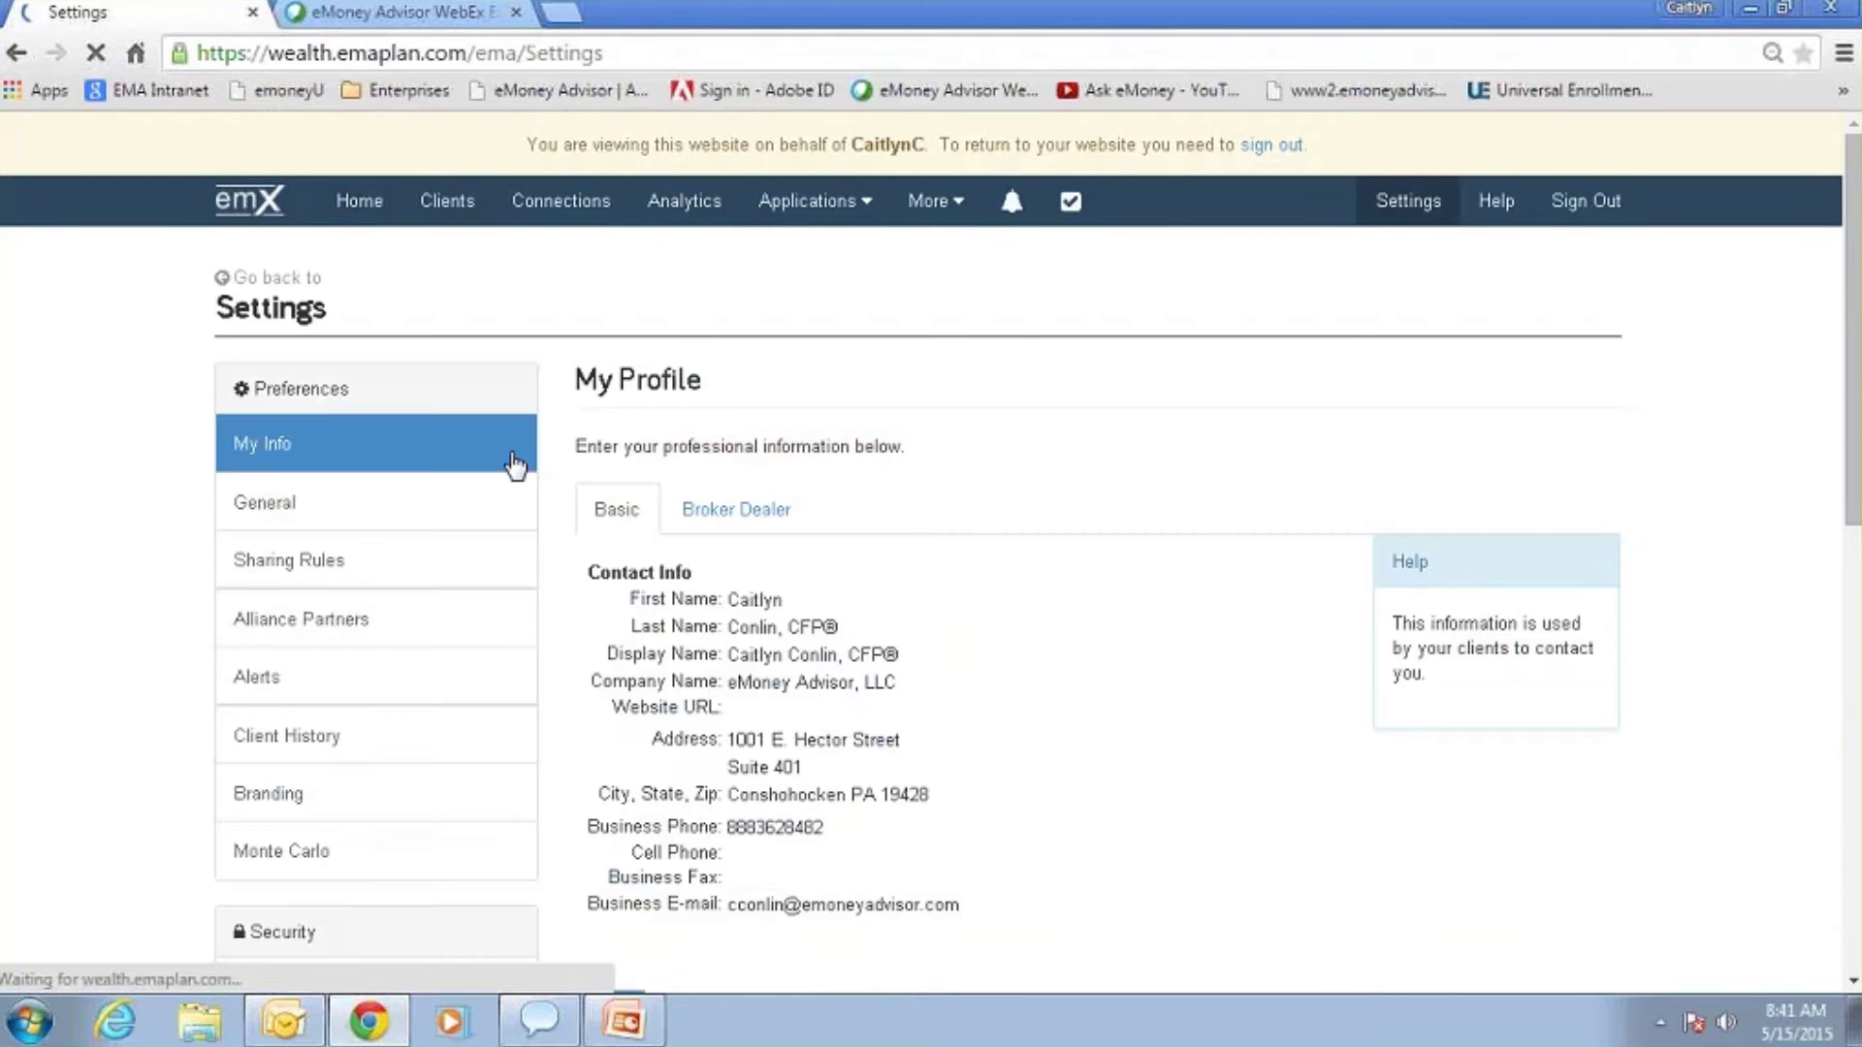
scroll(514, 466, "down", 8)
scroll(514, 468, "up", 6)
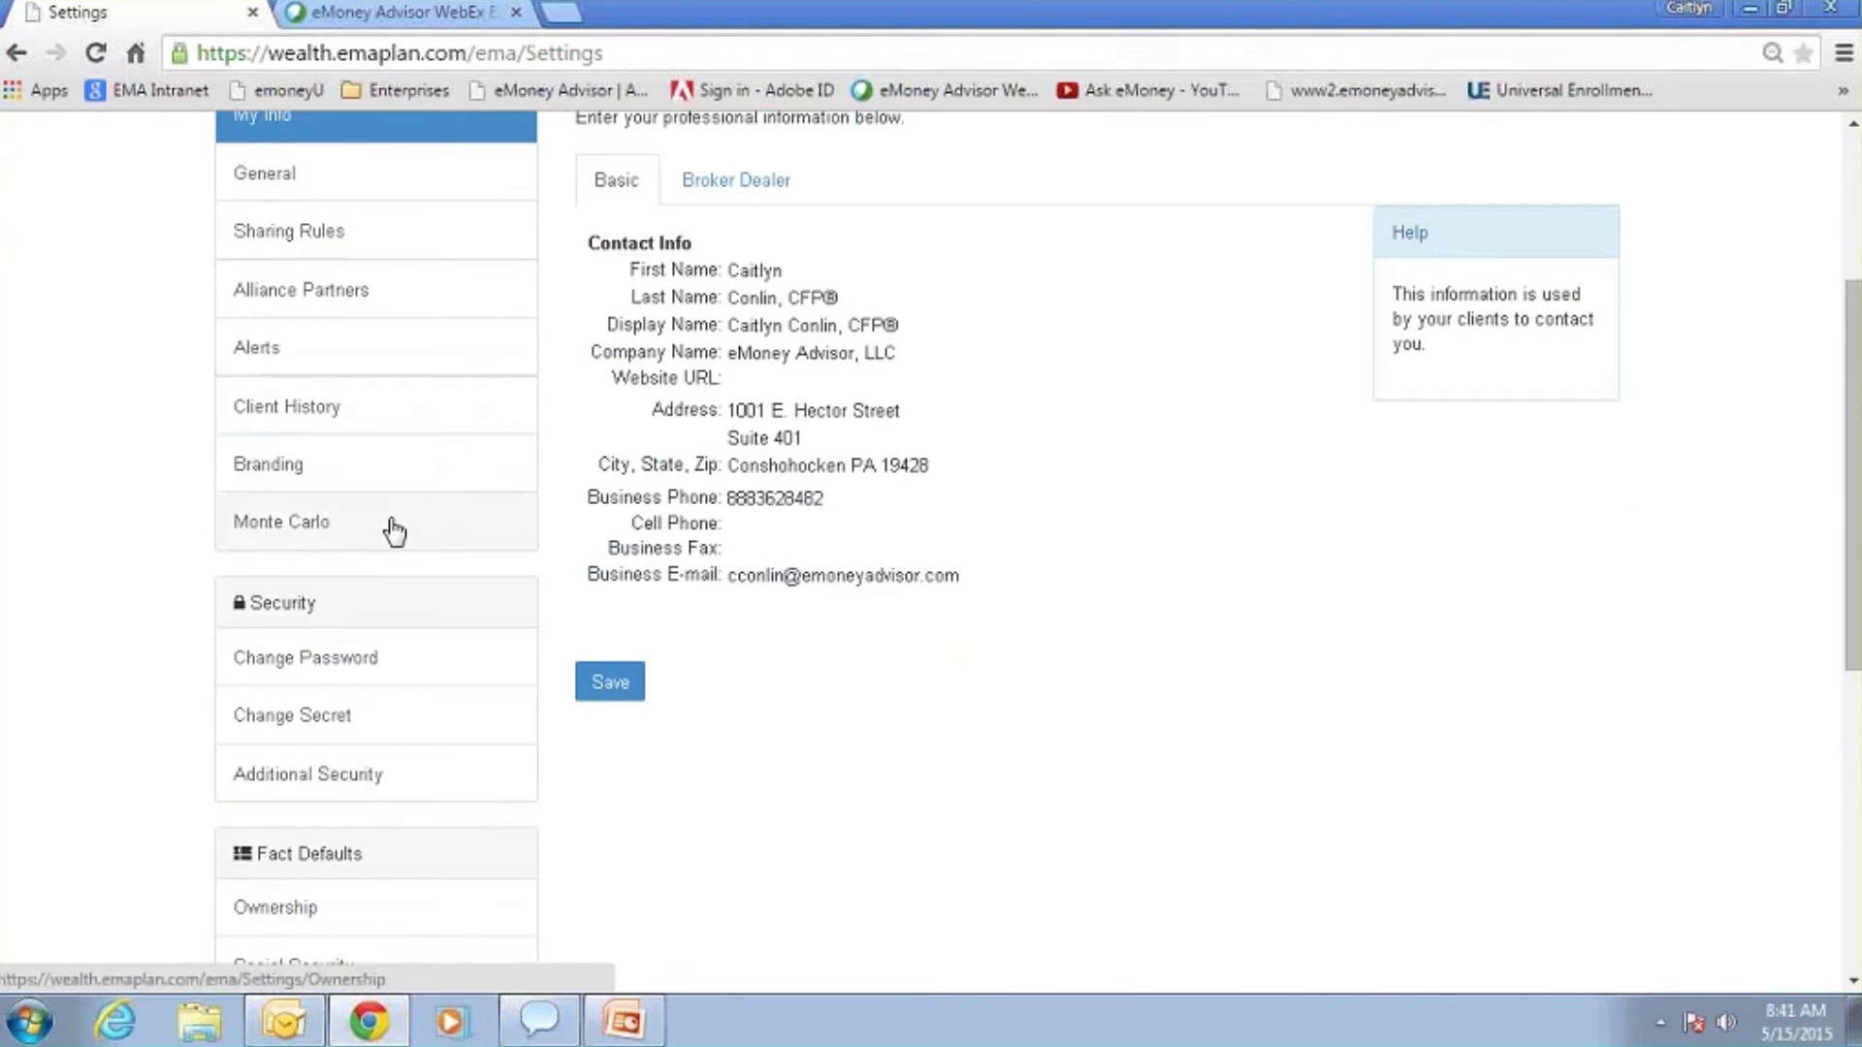
left_click(394, 532)
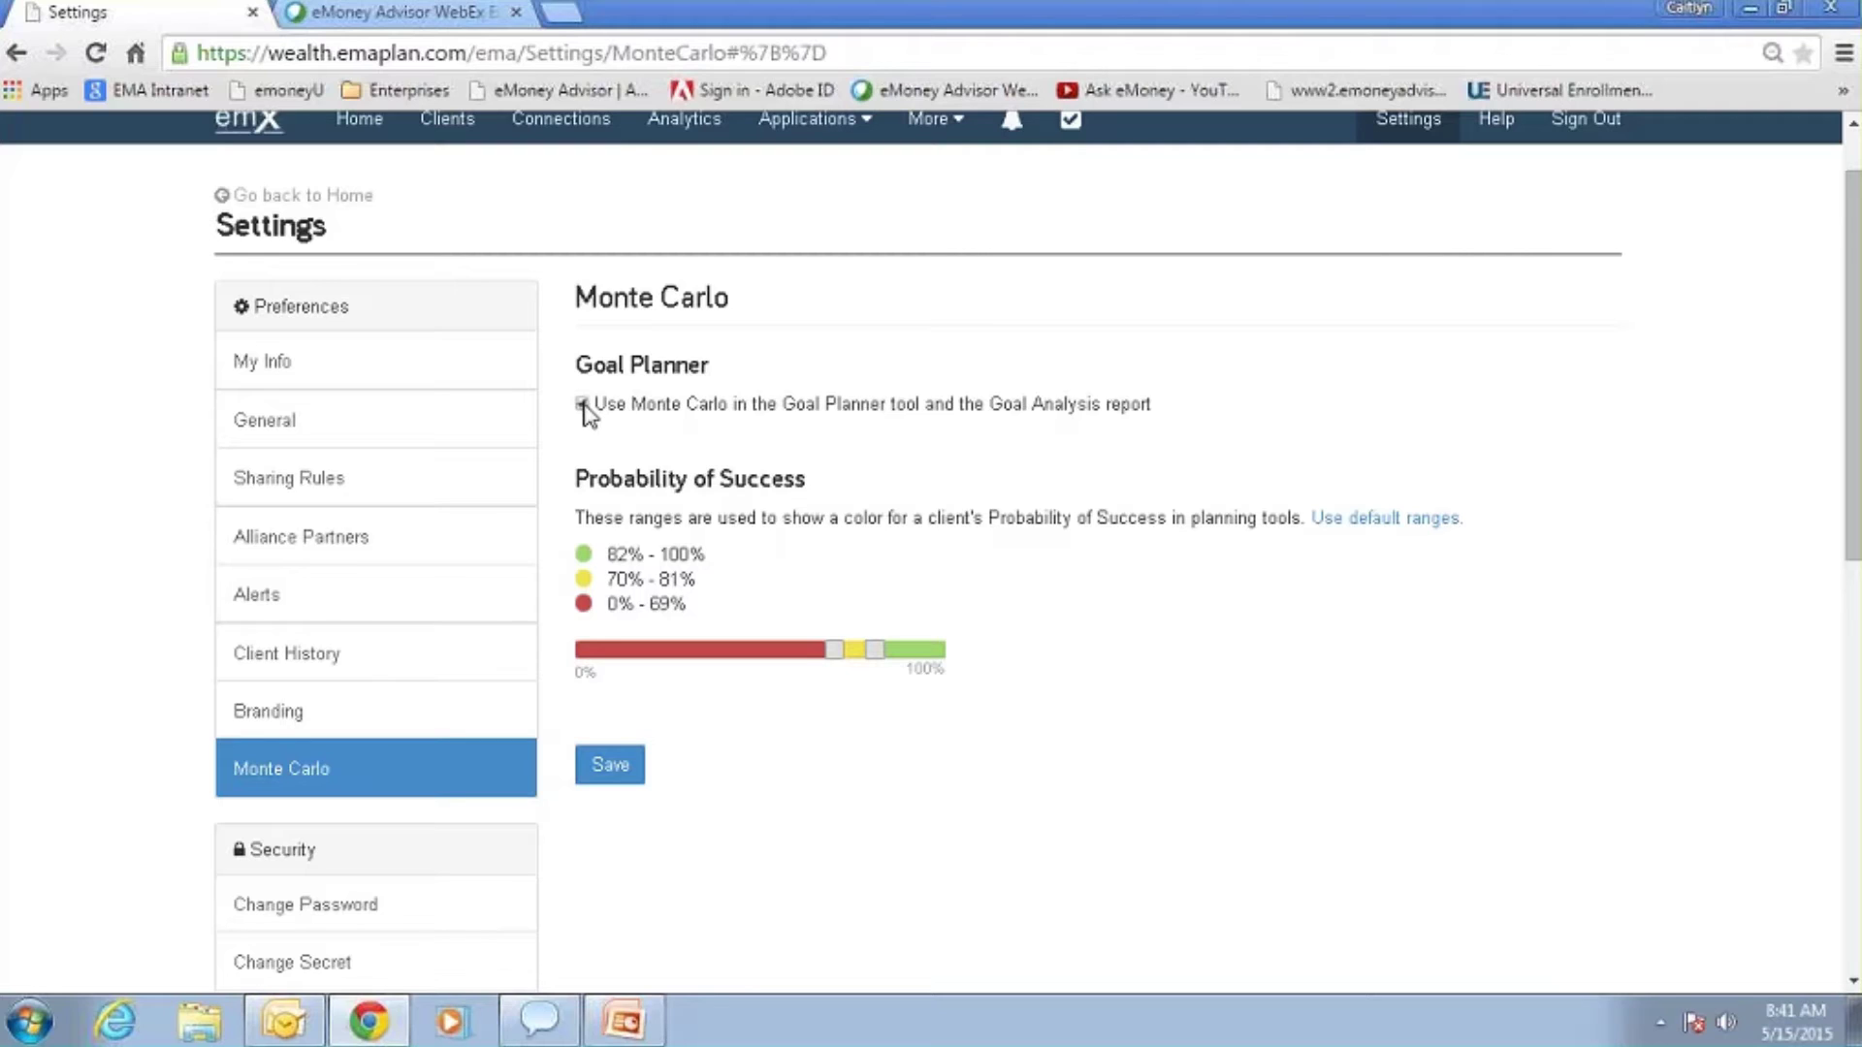
Step: Return to the home page, search the clients by surname and open the couple's record without the "edit" suffix
left_click(381, 124)
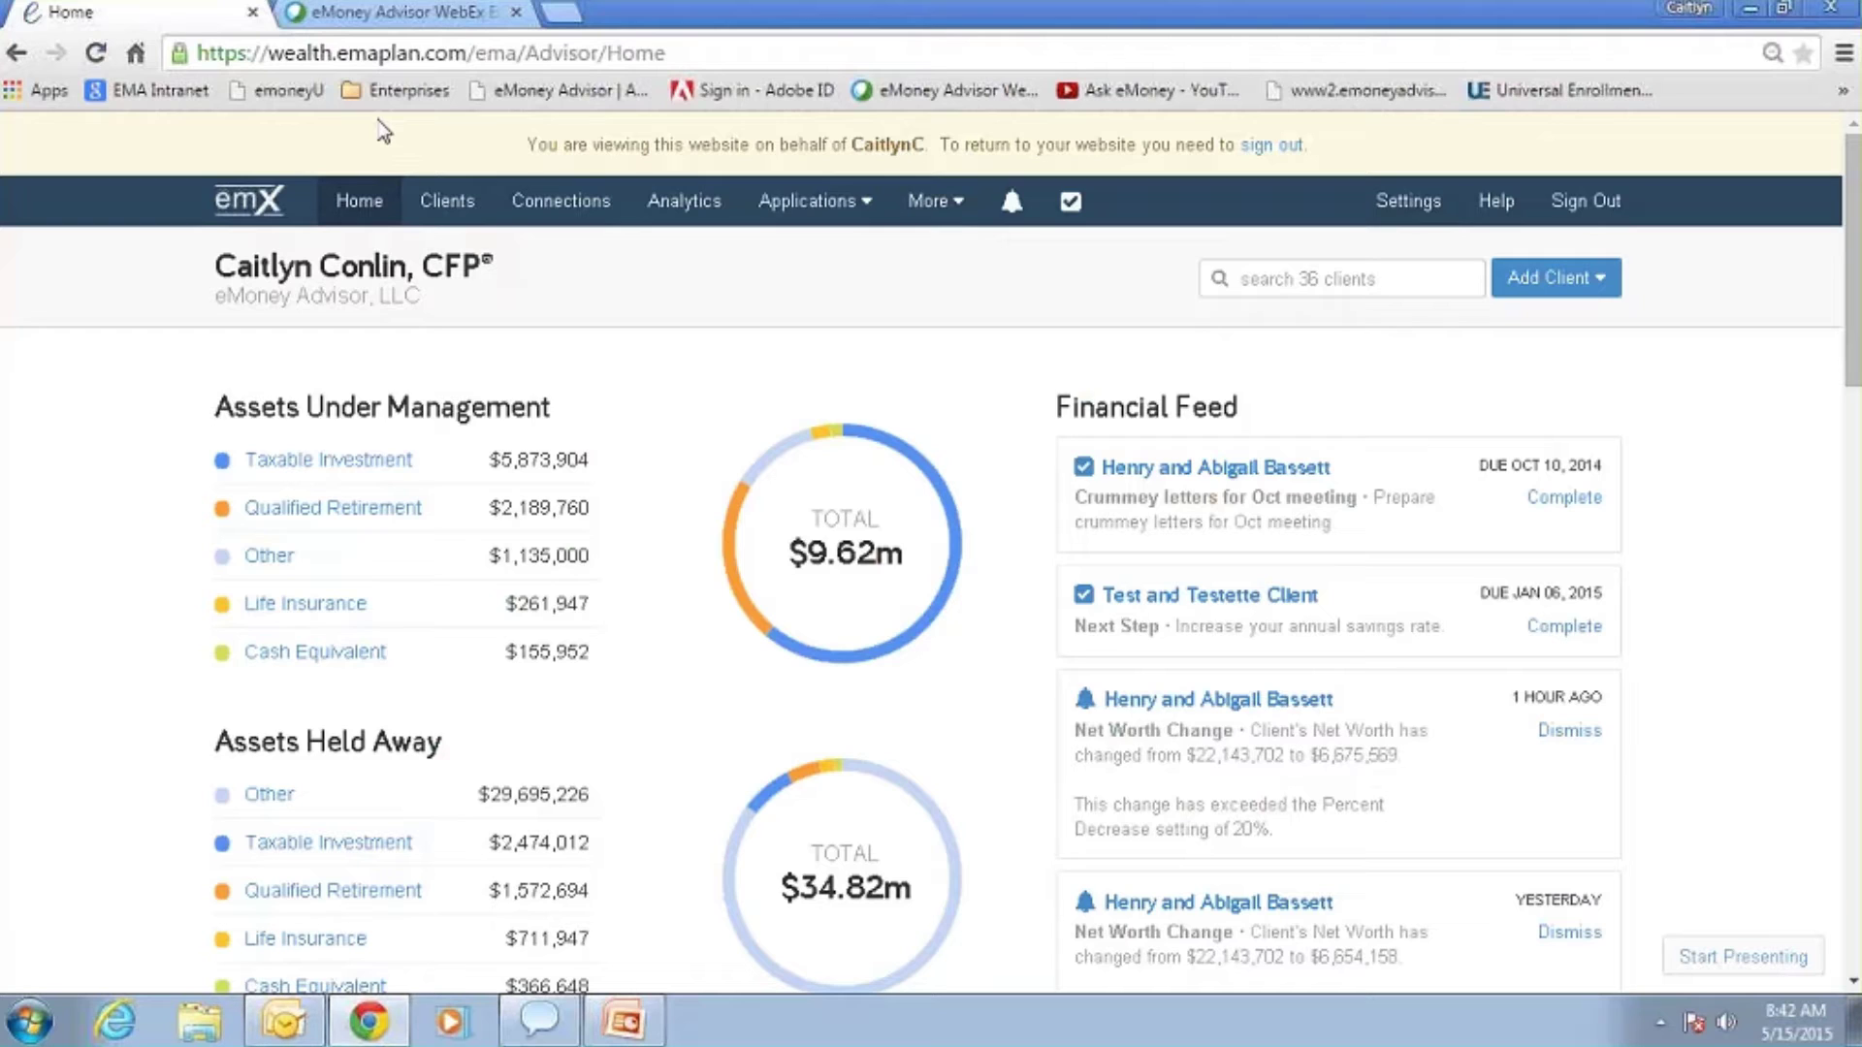
left_click(1272, 278)
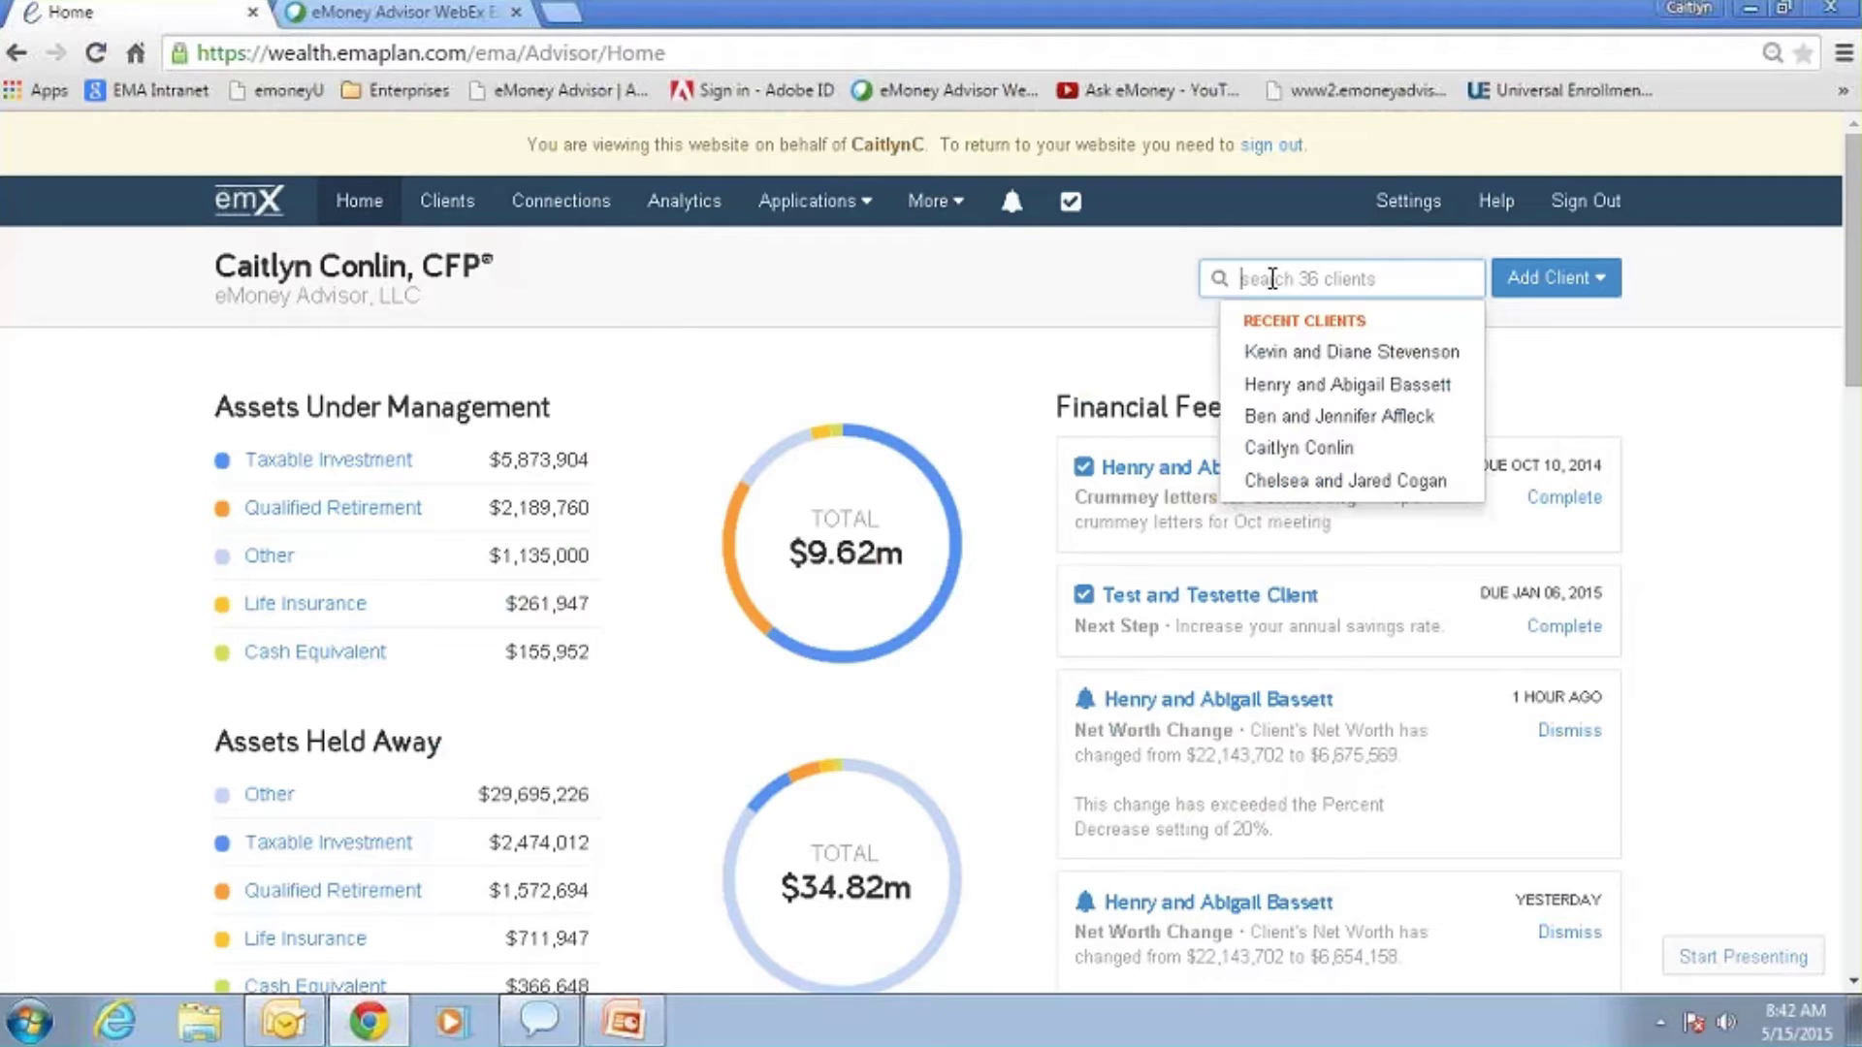
type("steve")
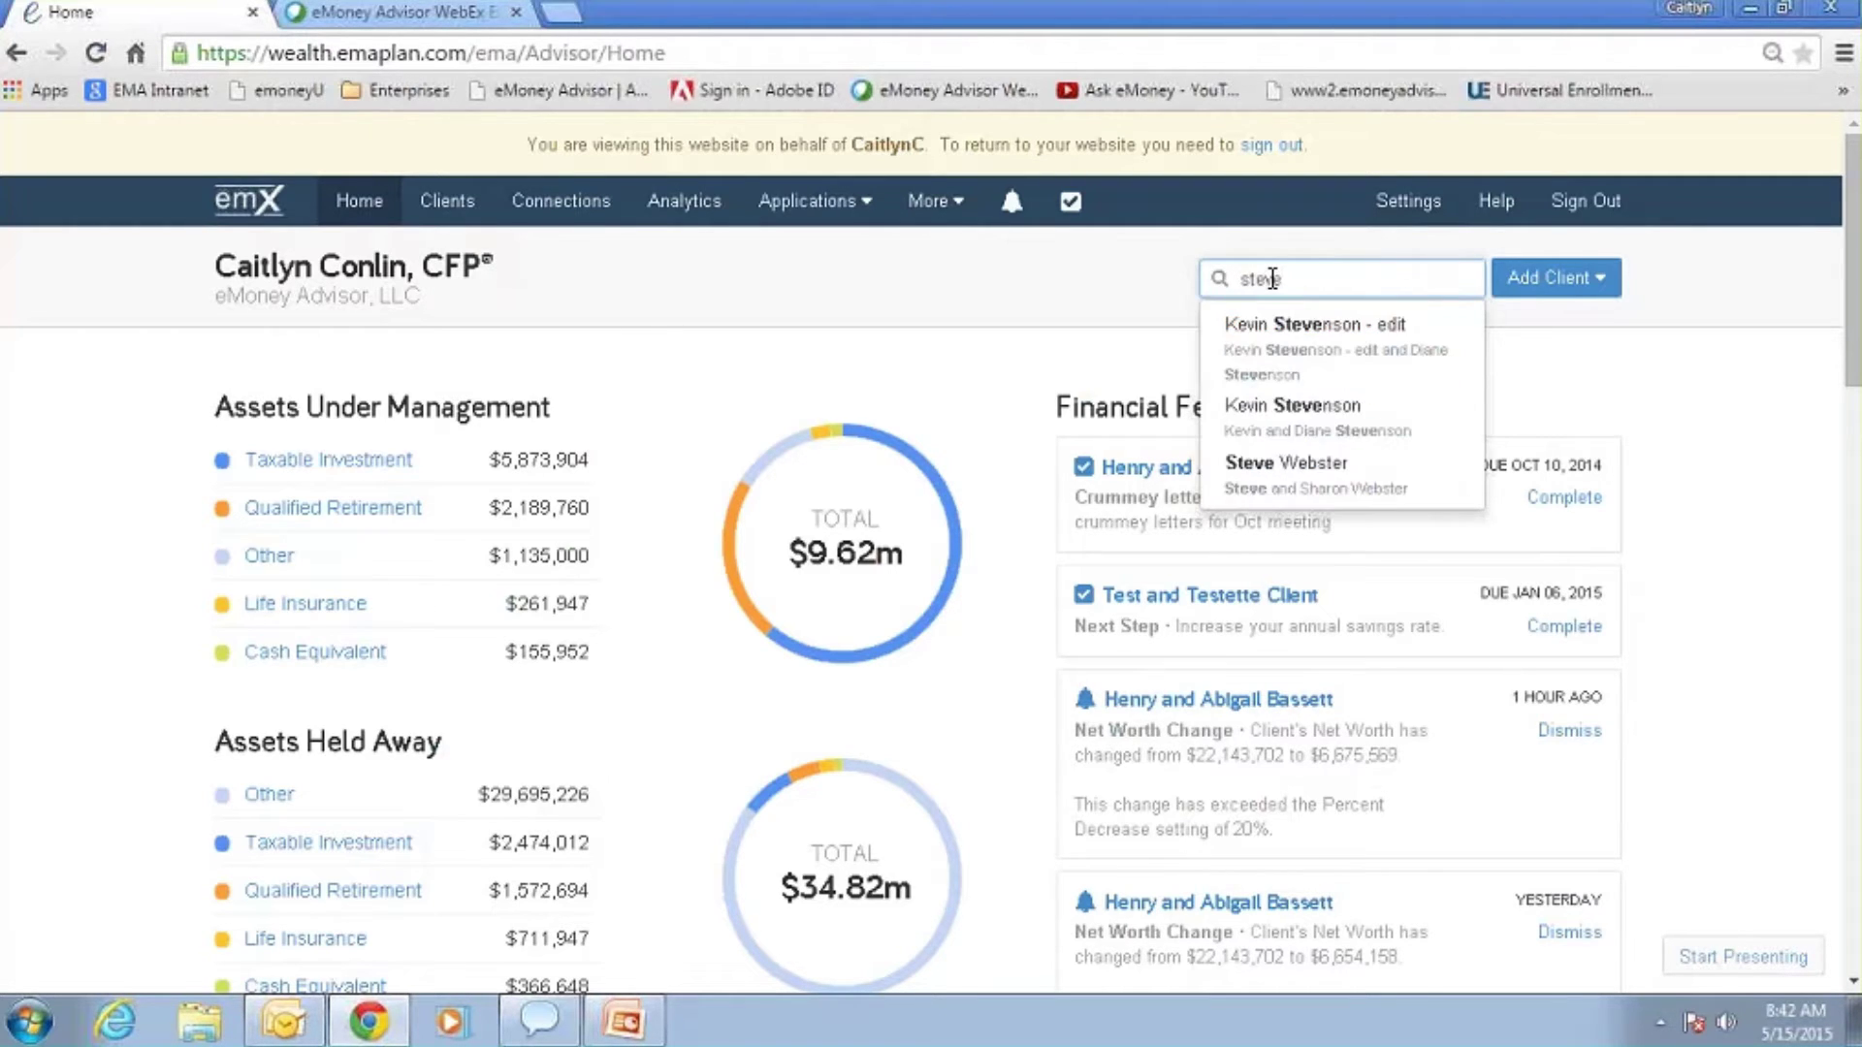
key("Down")
key("Down")
key("Return")
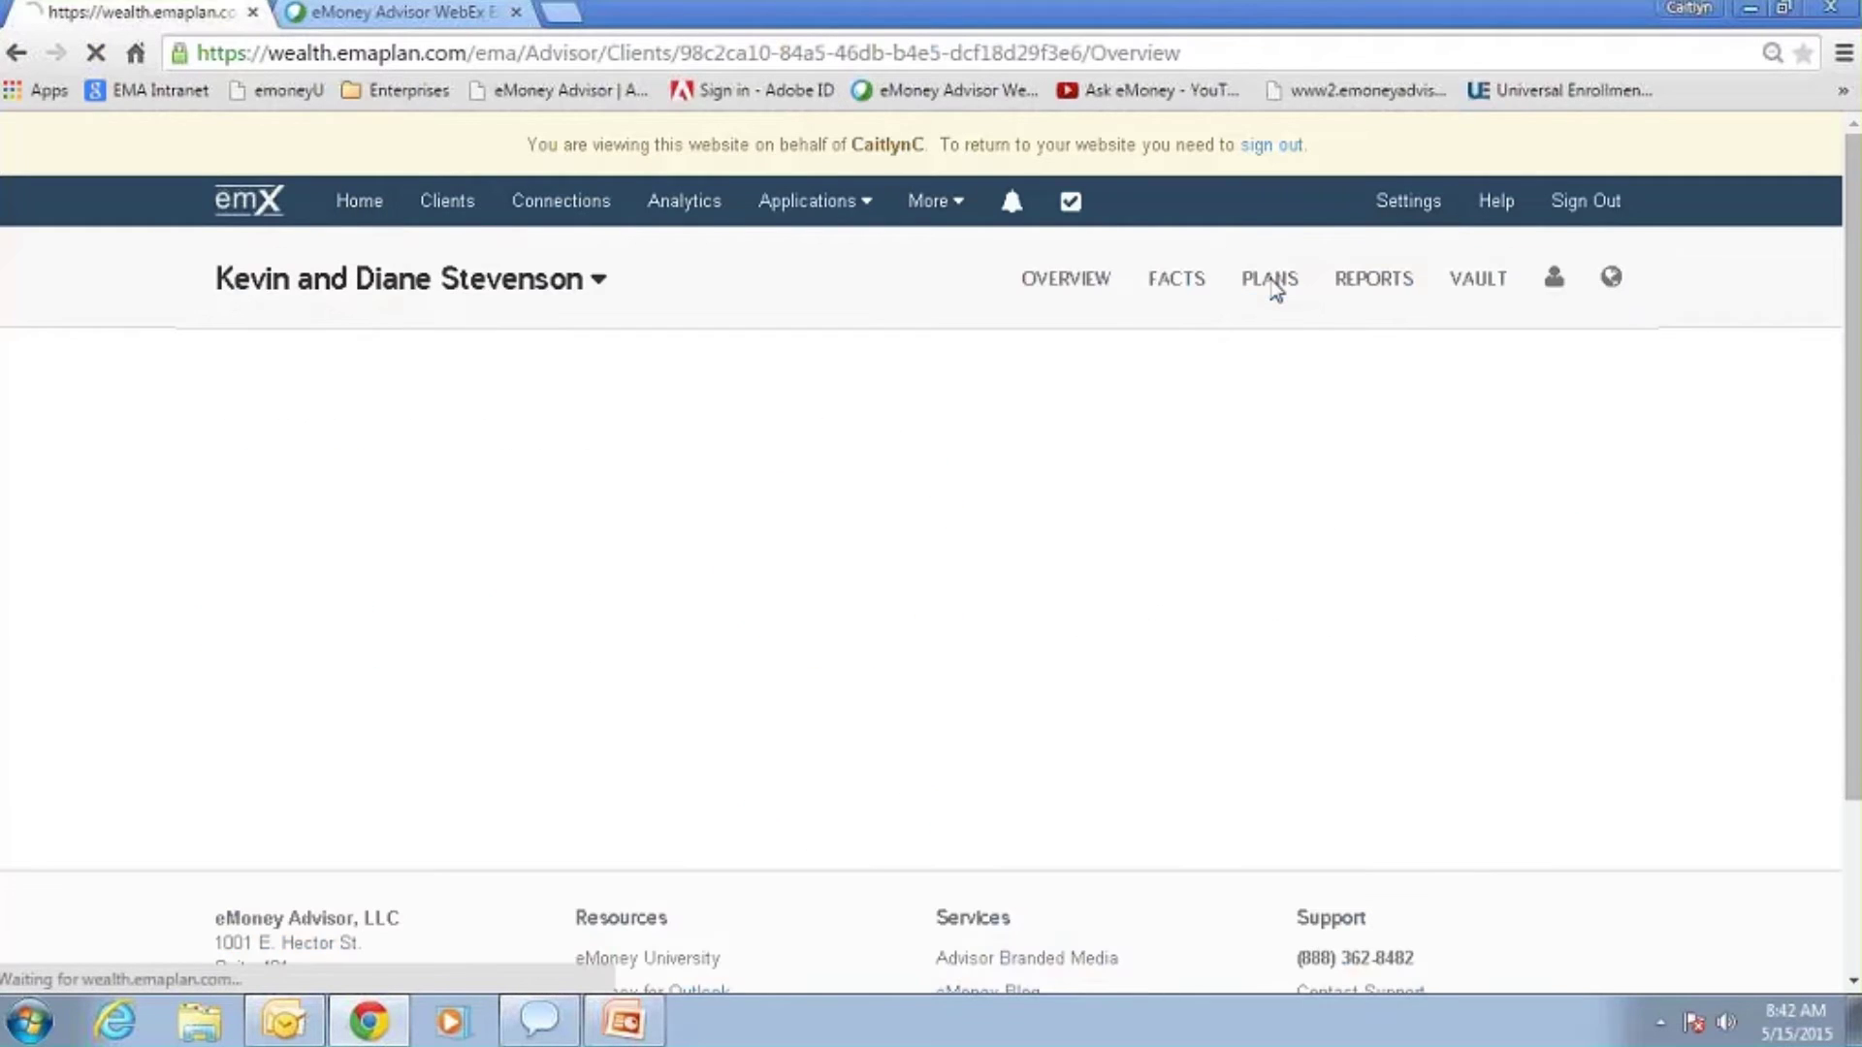
Step: Open the couple's Goal Planner from their plans and remove the New Scenario Copy comparison
left_click(1276, 288)
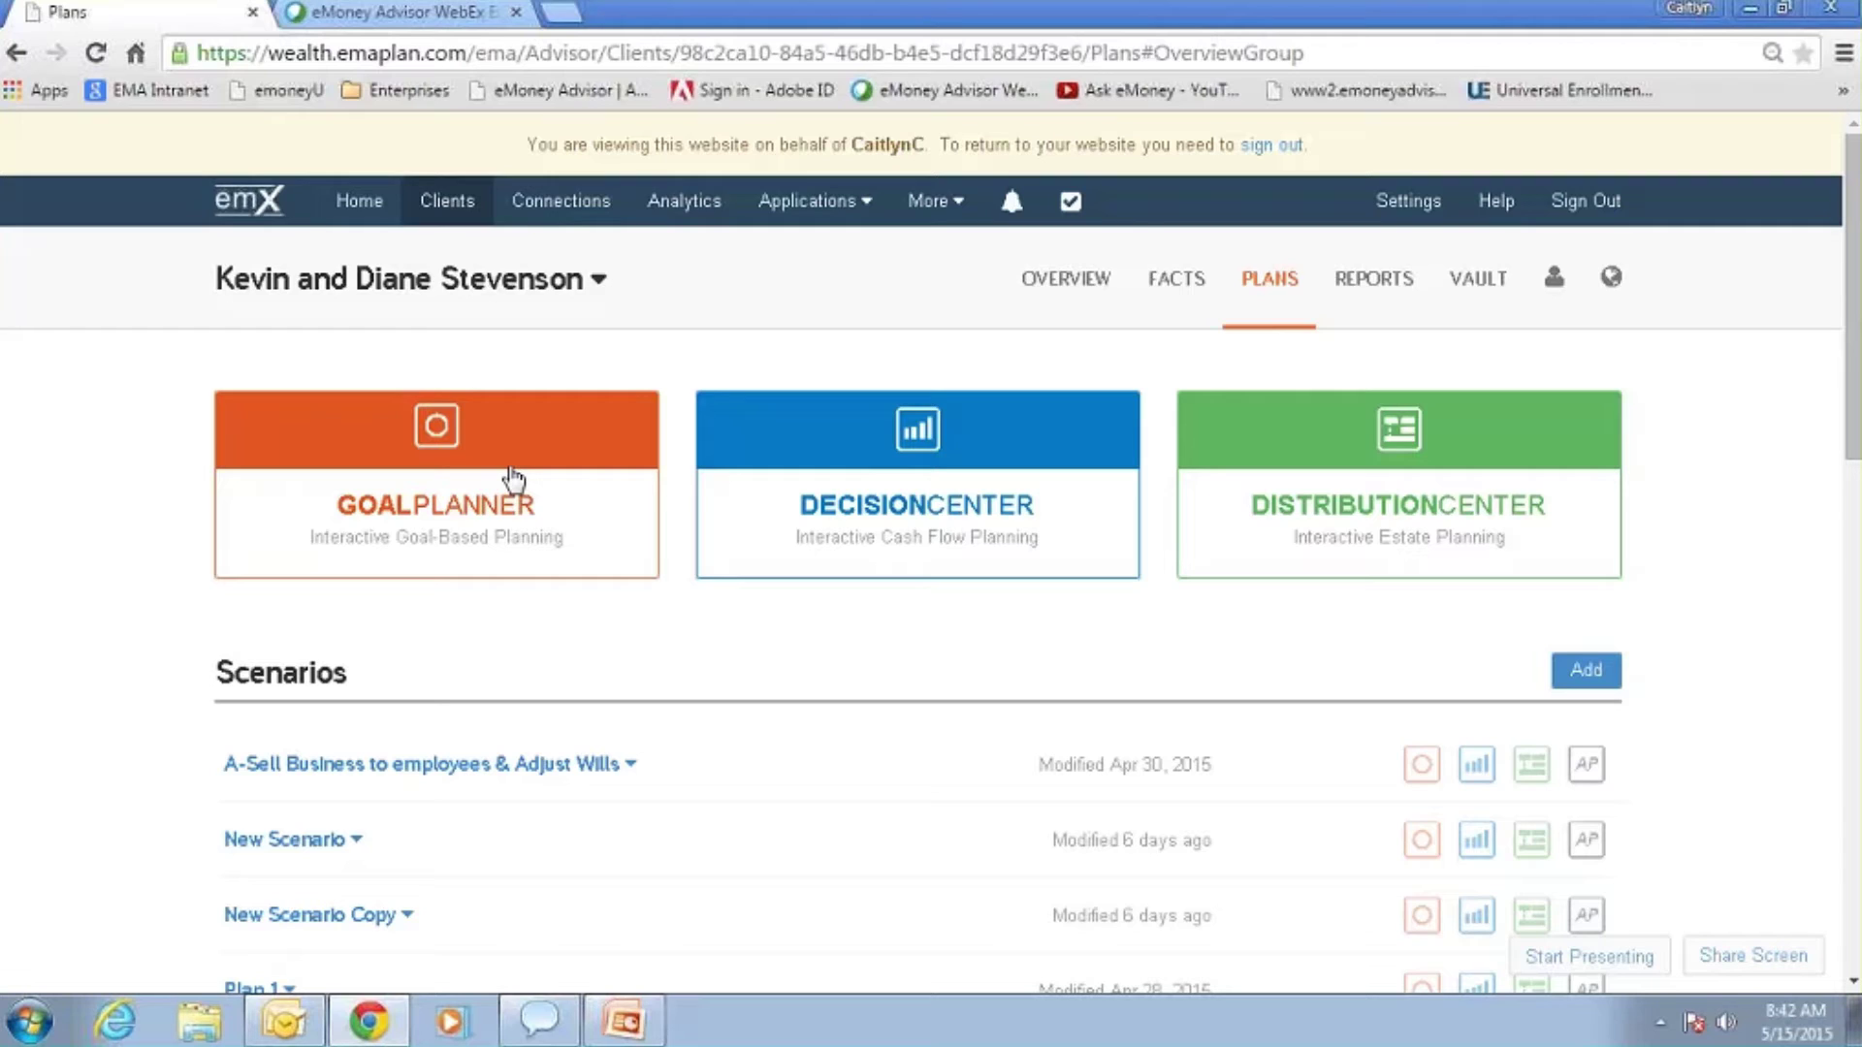
left_click(405, 477)
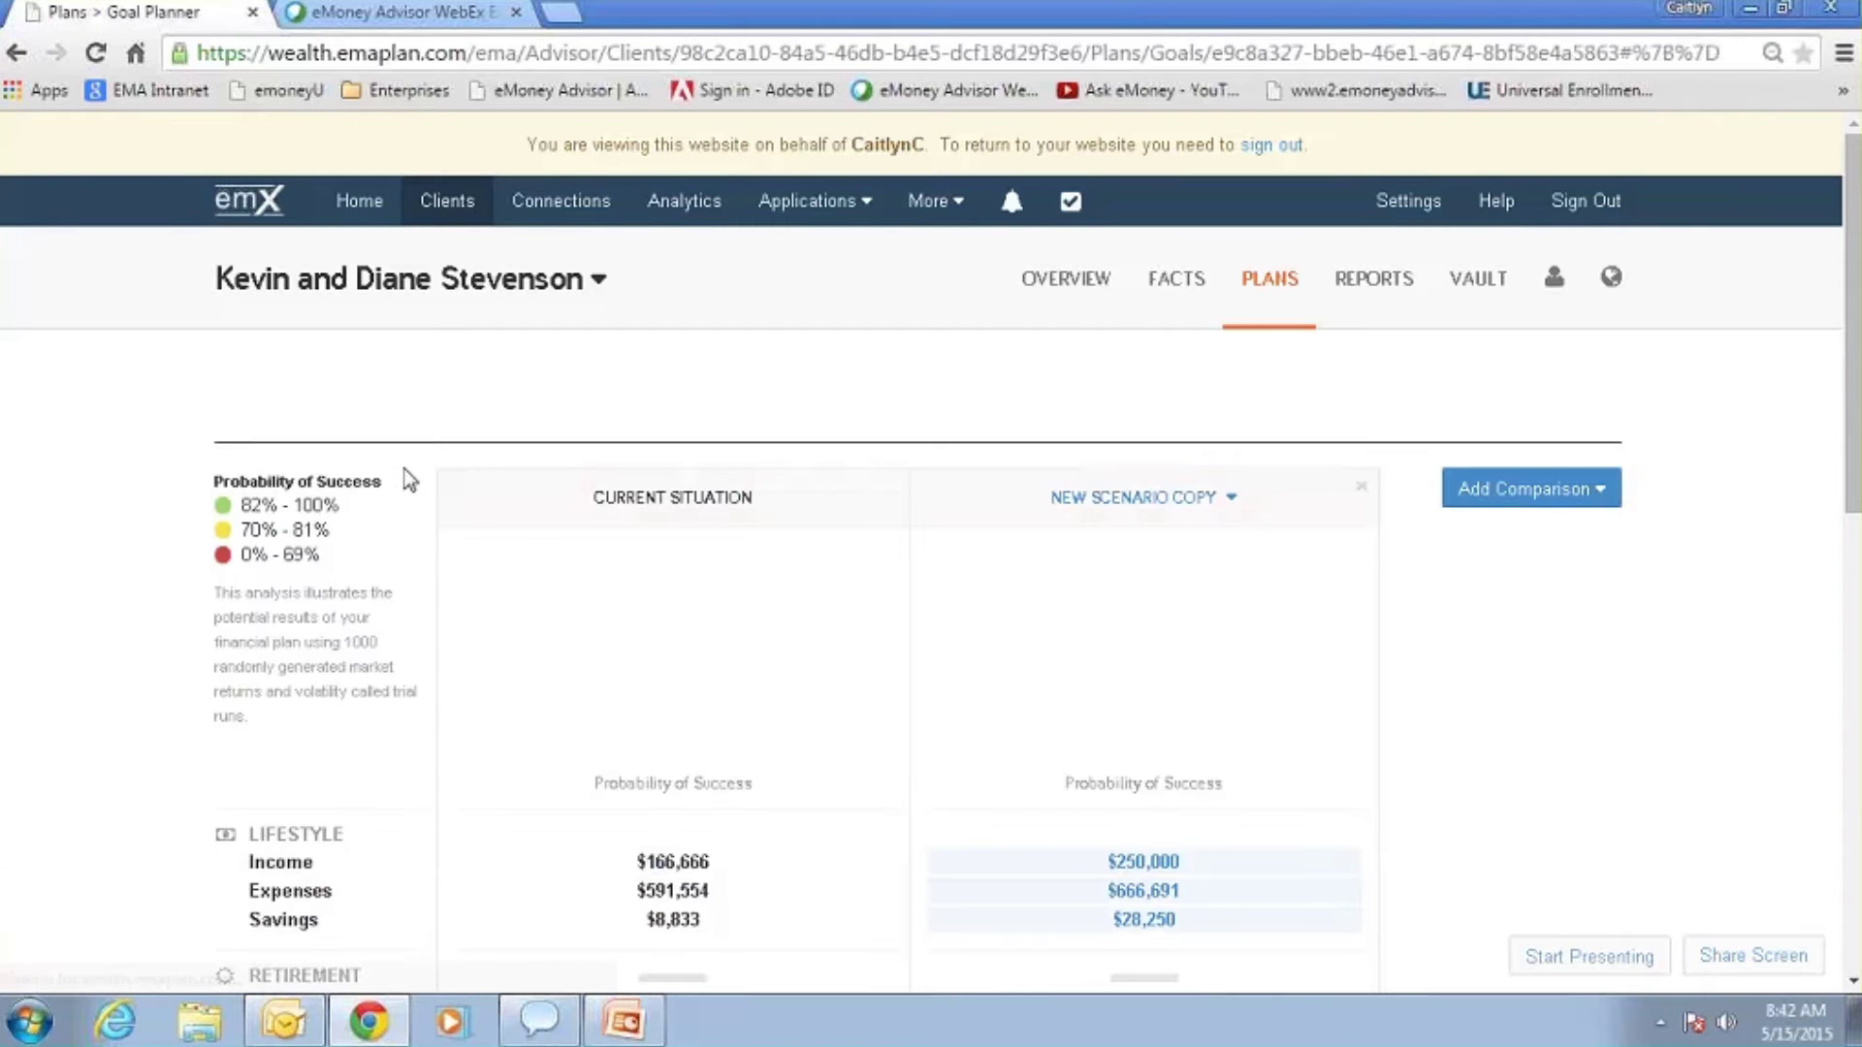
left_click(1360, 489)
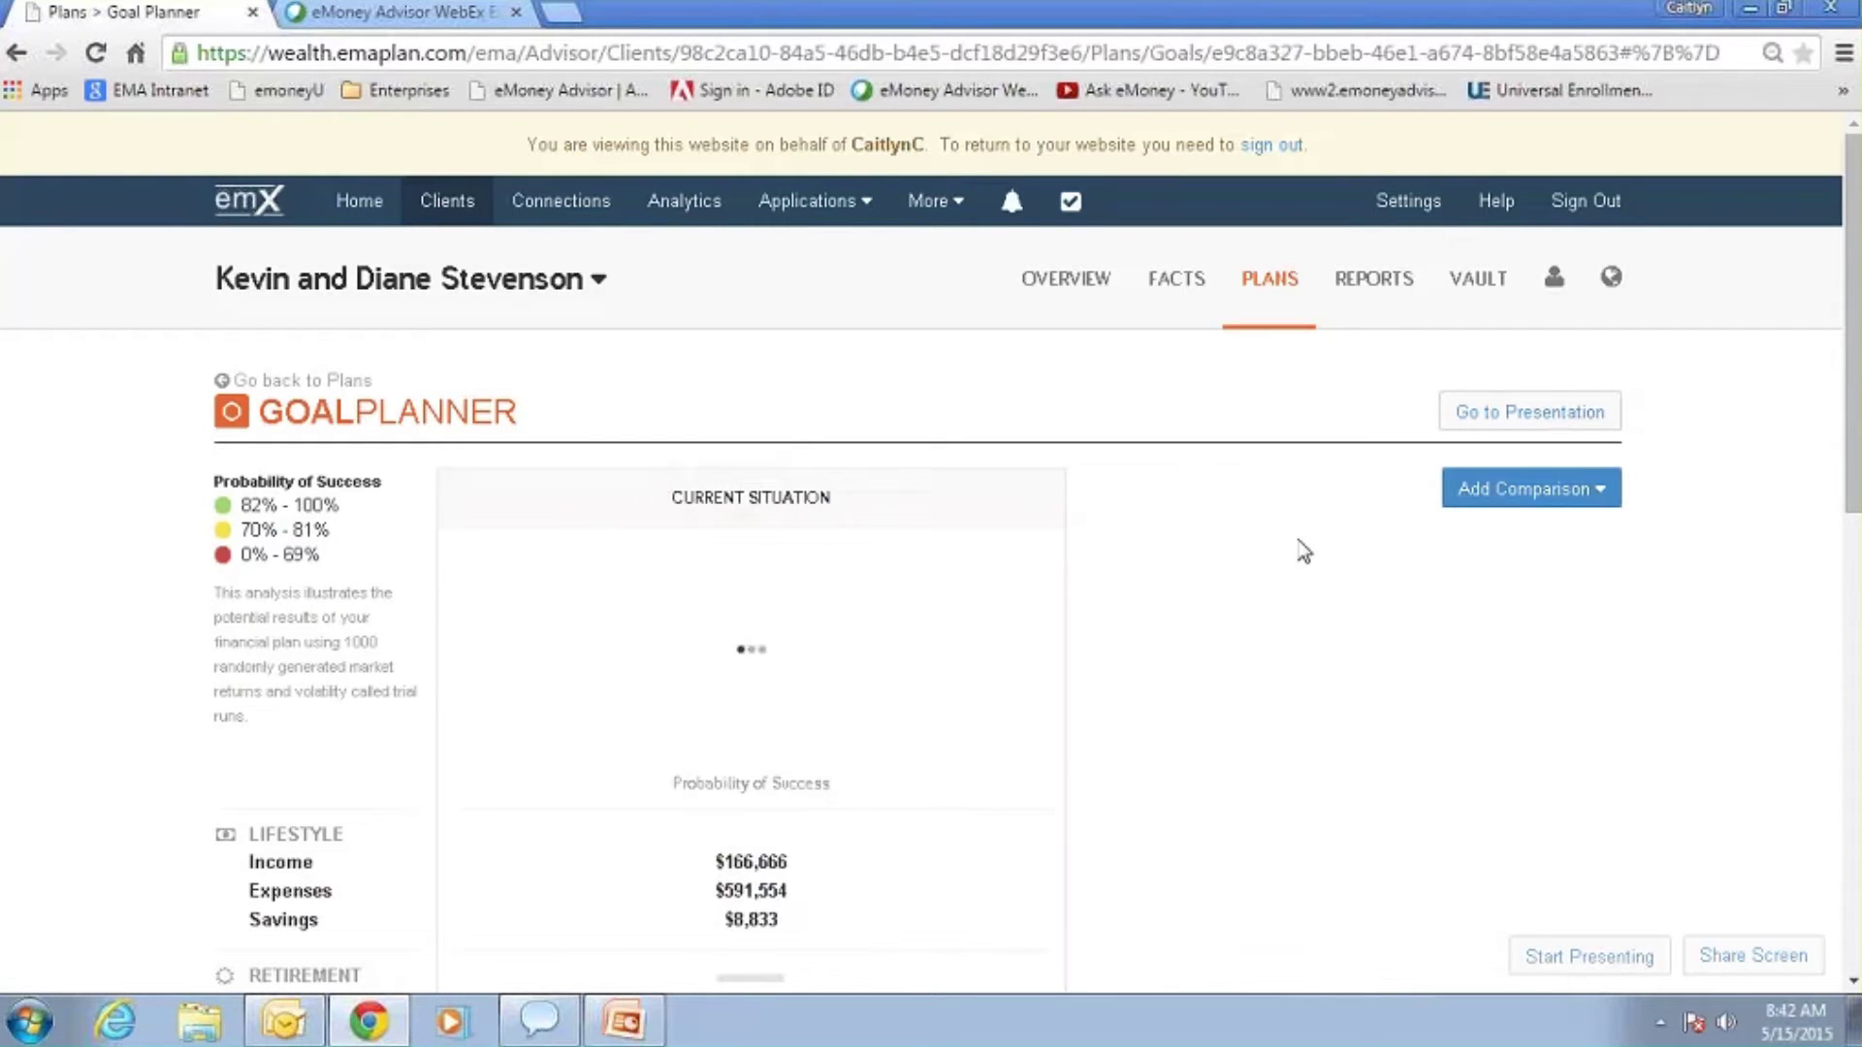
Step: Review the cost and funding charts of the retirement goal under Current Situation, then close the goal details
scroll(1154, 577, "down", 2)
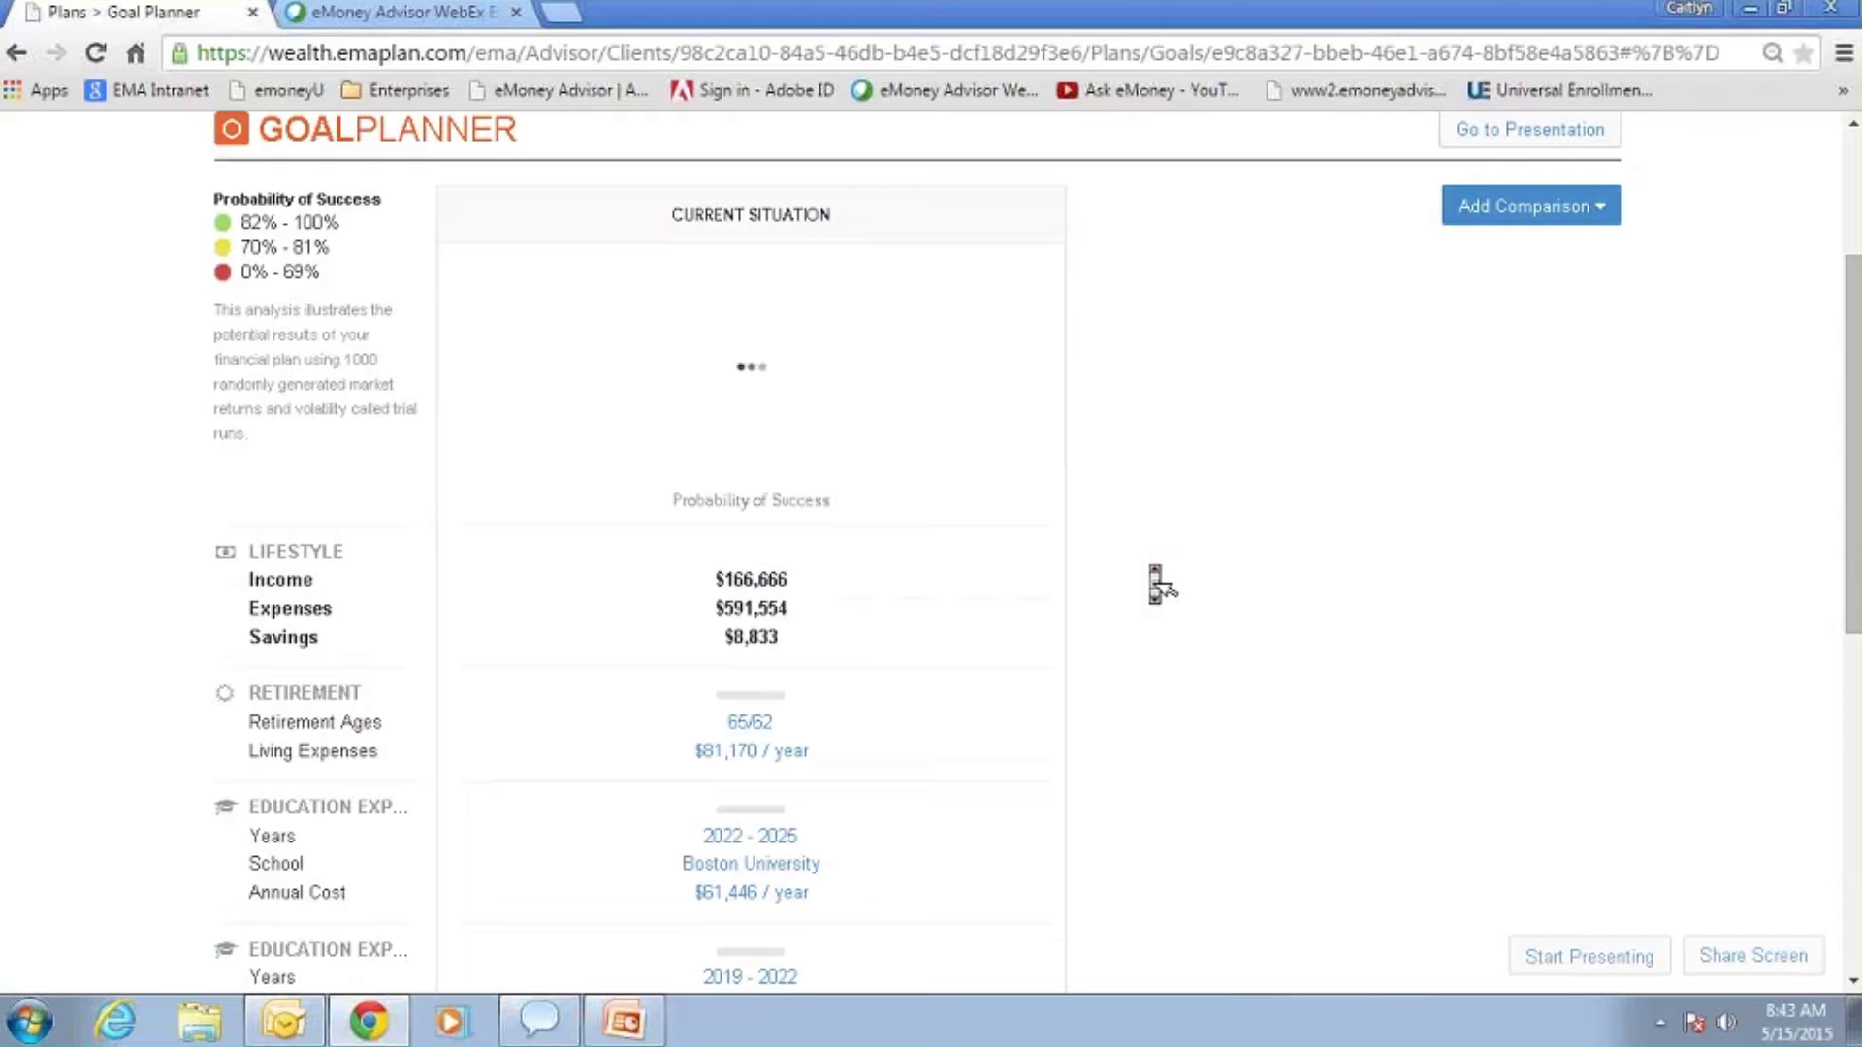
scroll(1162, 585, "down", 1)
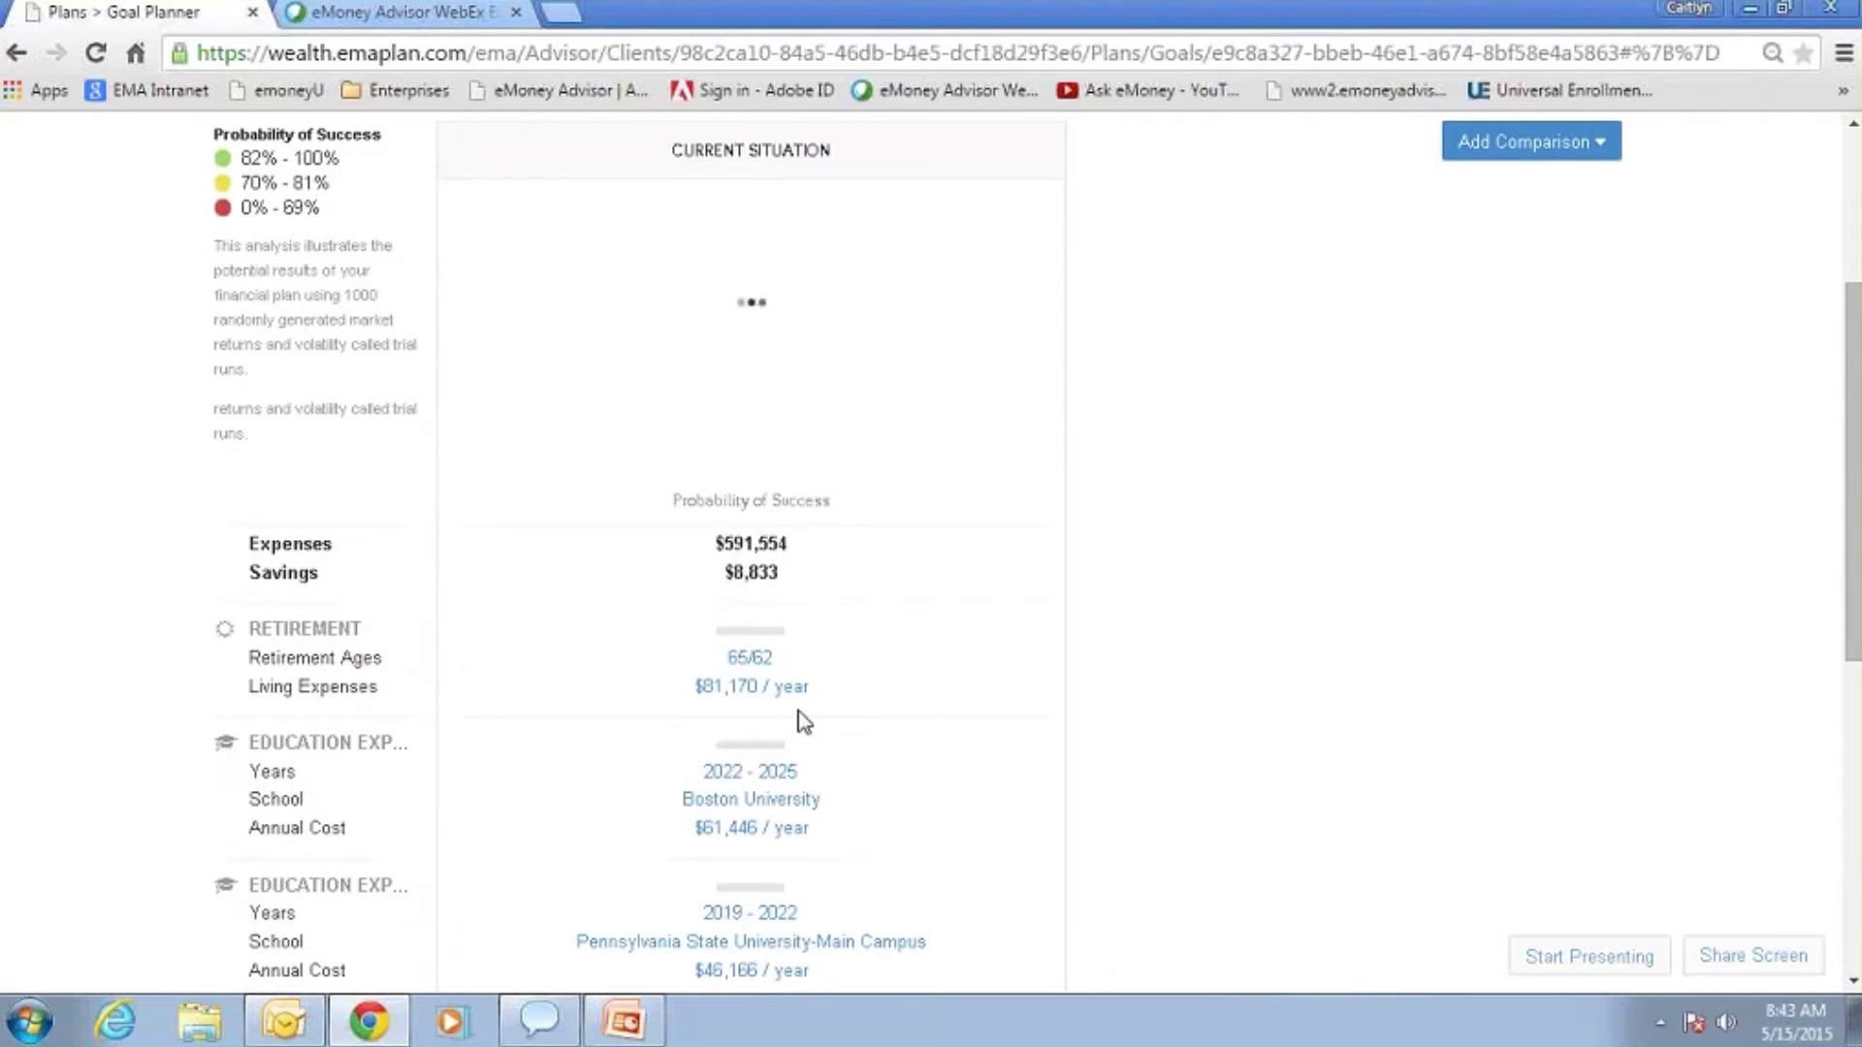
left_click(772, 687)
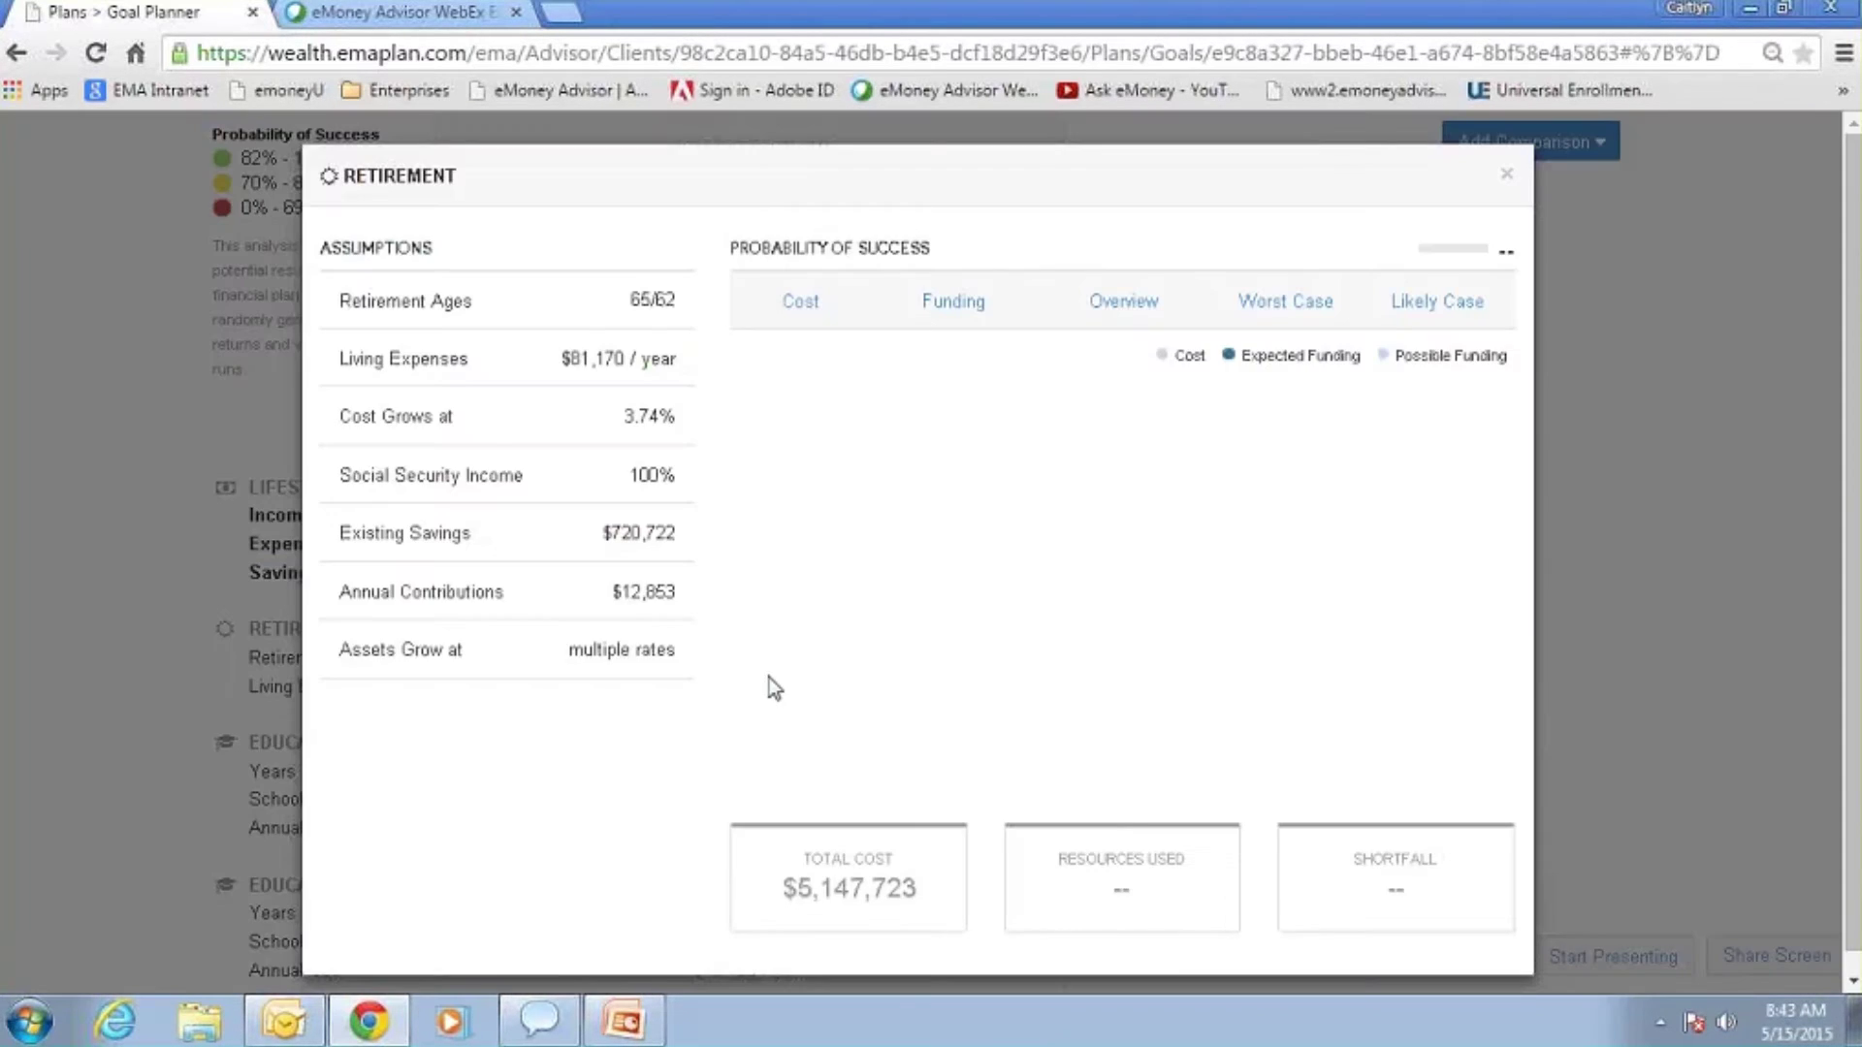
left_click(799, 309)
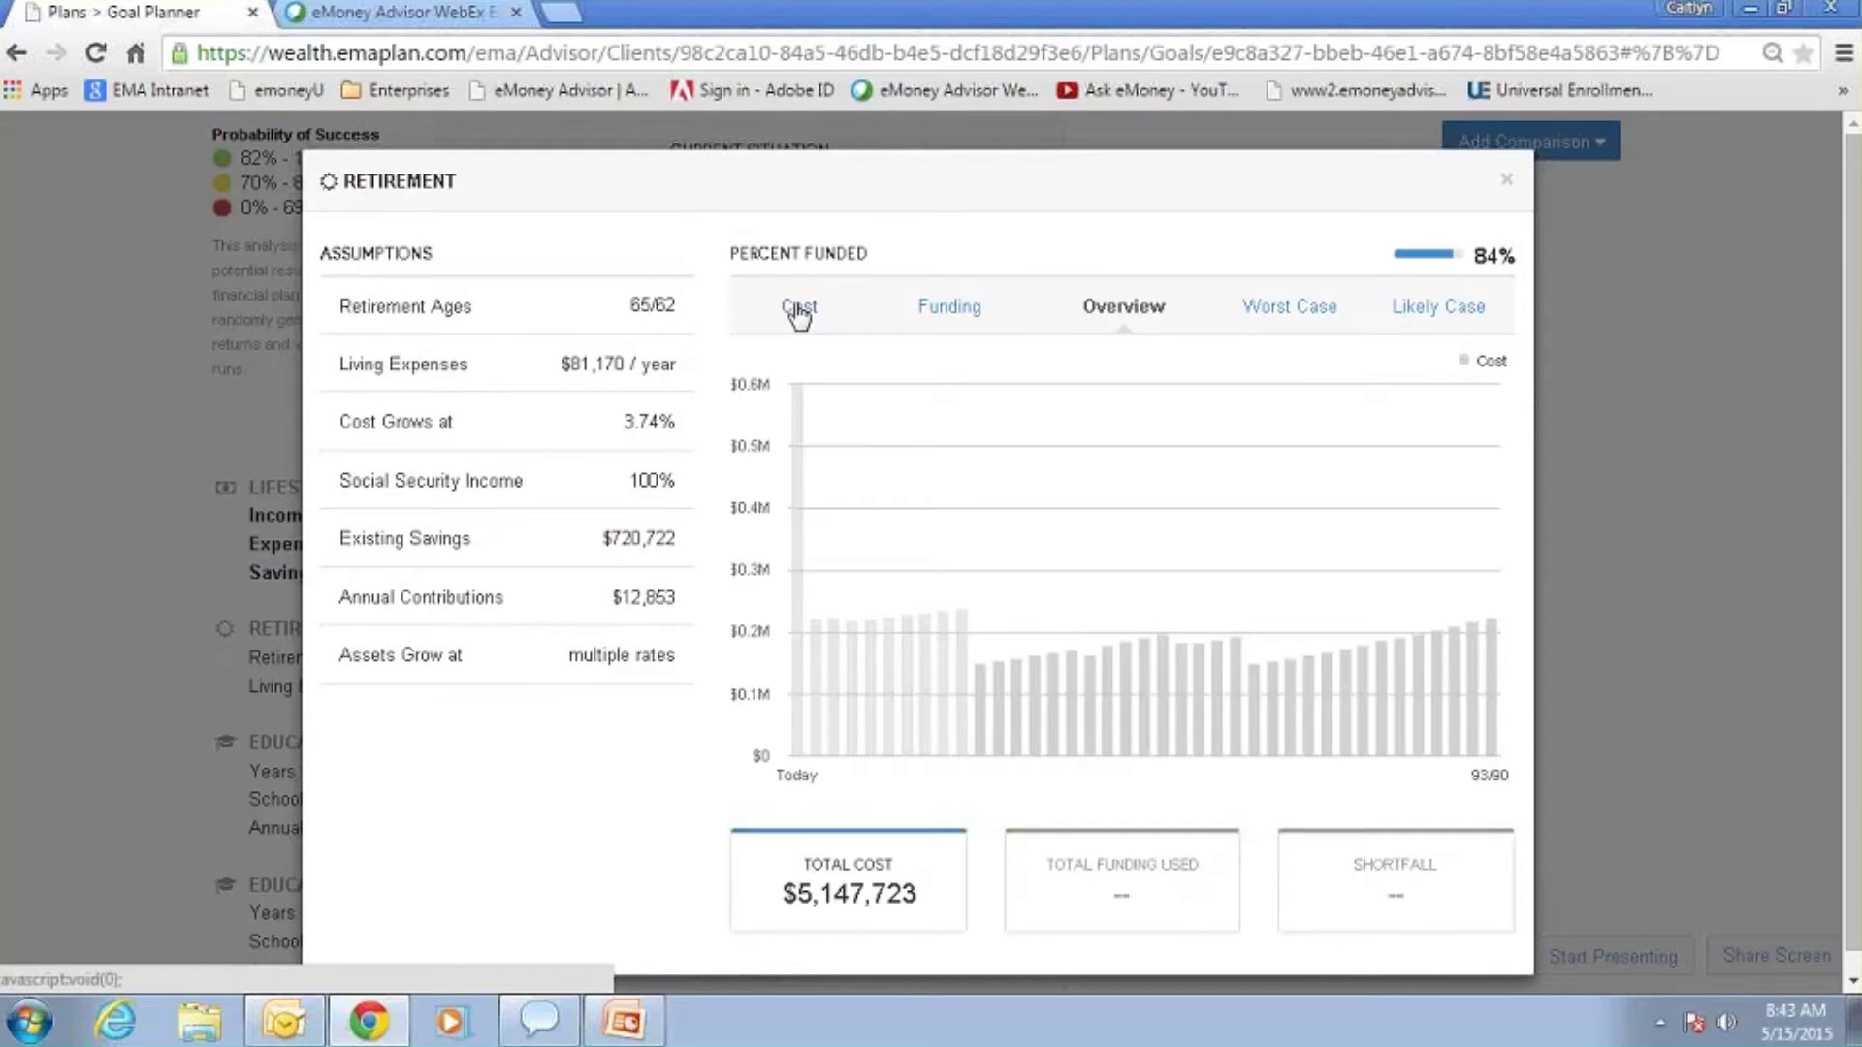
left_click(965, 308)
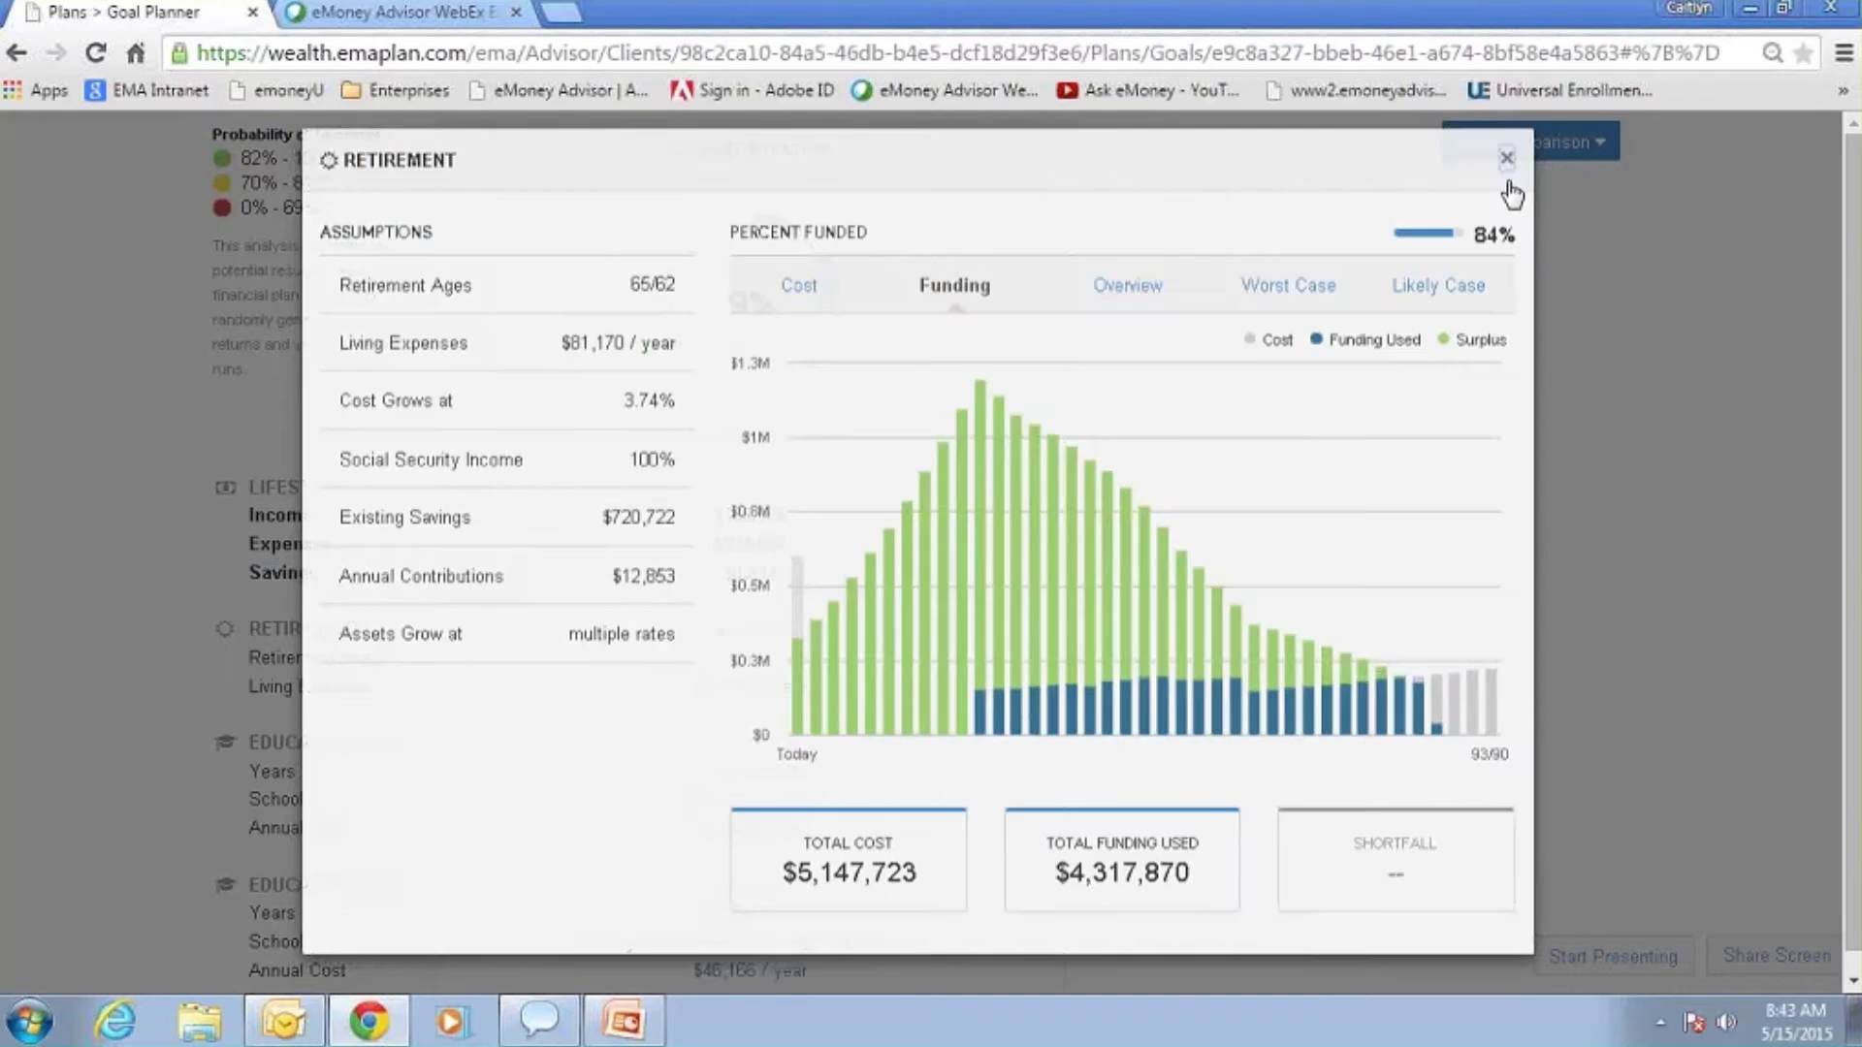
left_click(1506, 167)
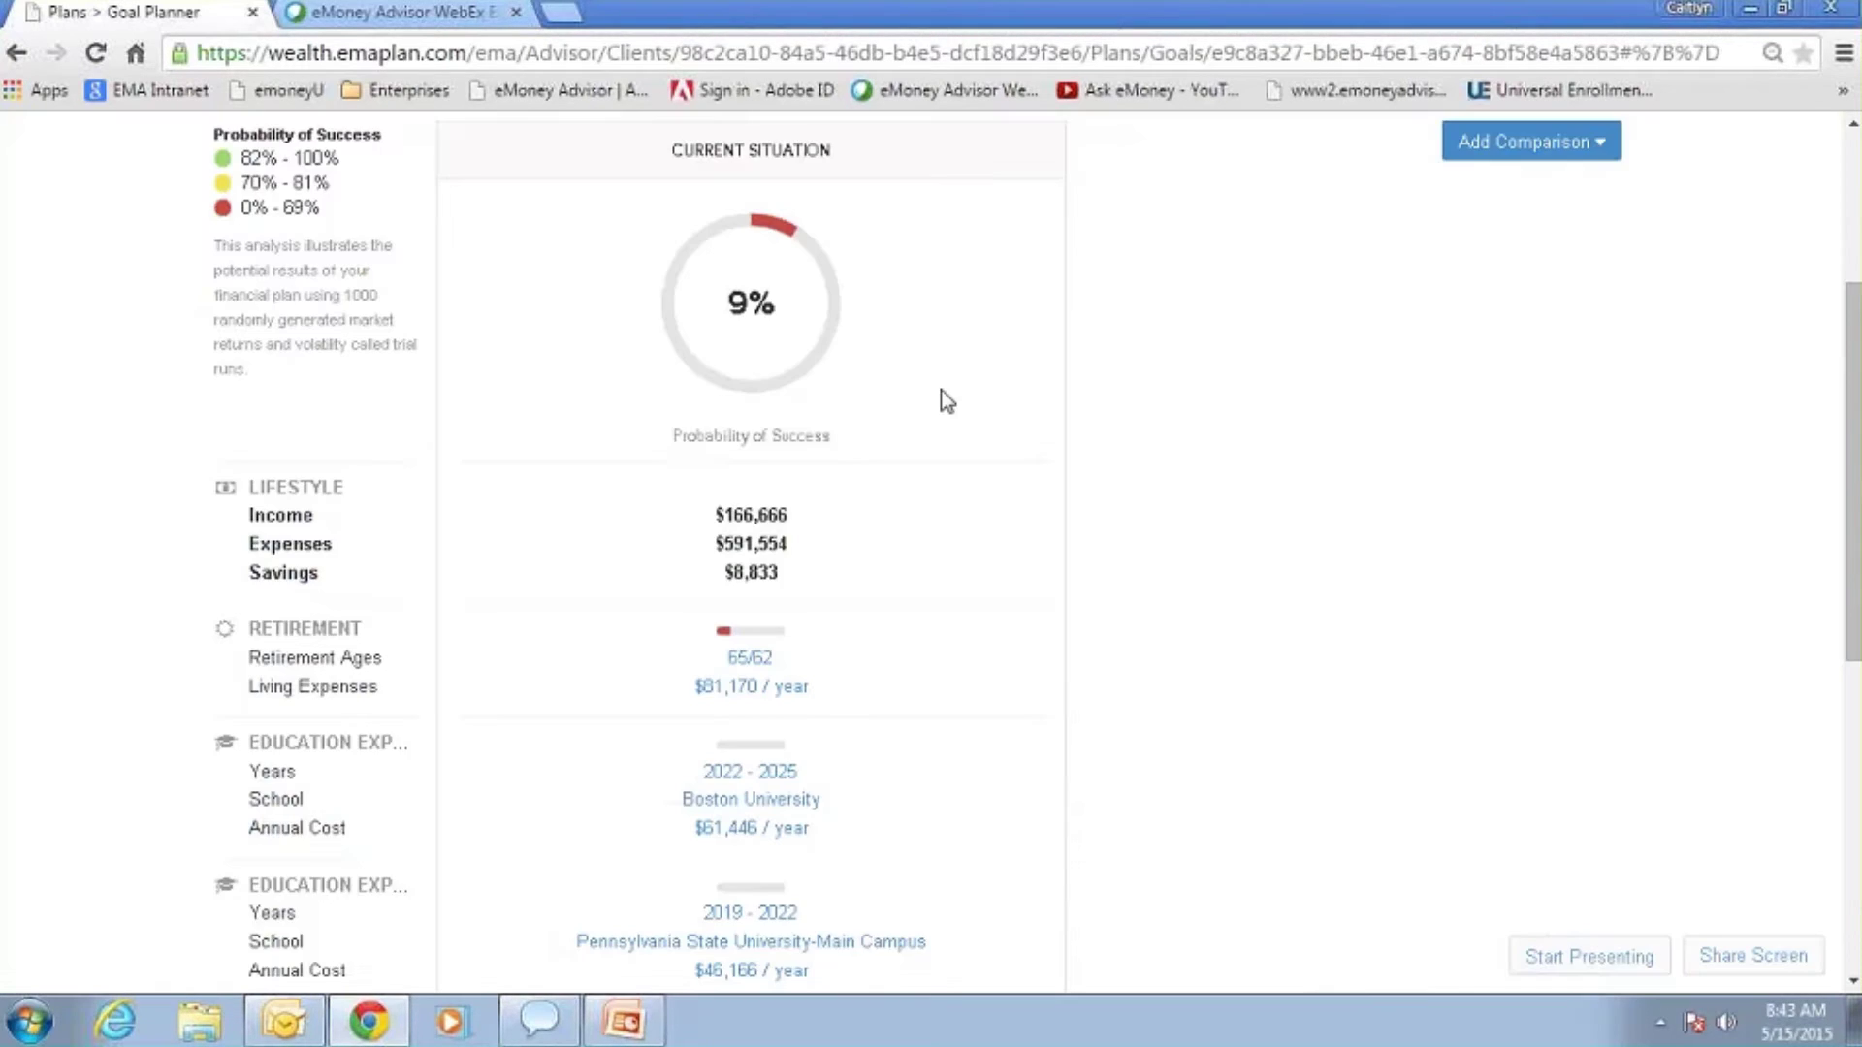
Step: Add a new comparison scenario named New Scenario beside the Current Situation
scroll(948, 401, "down", 1)
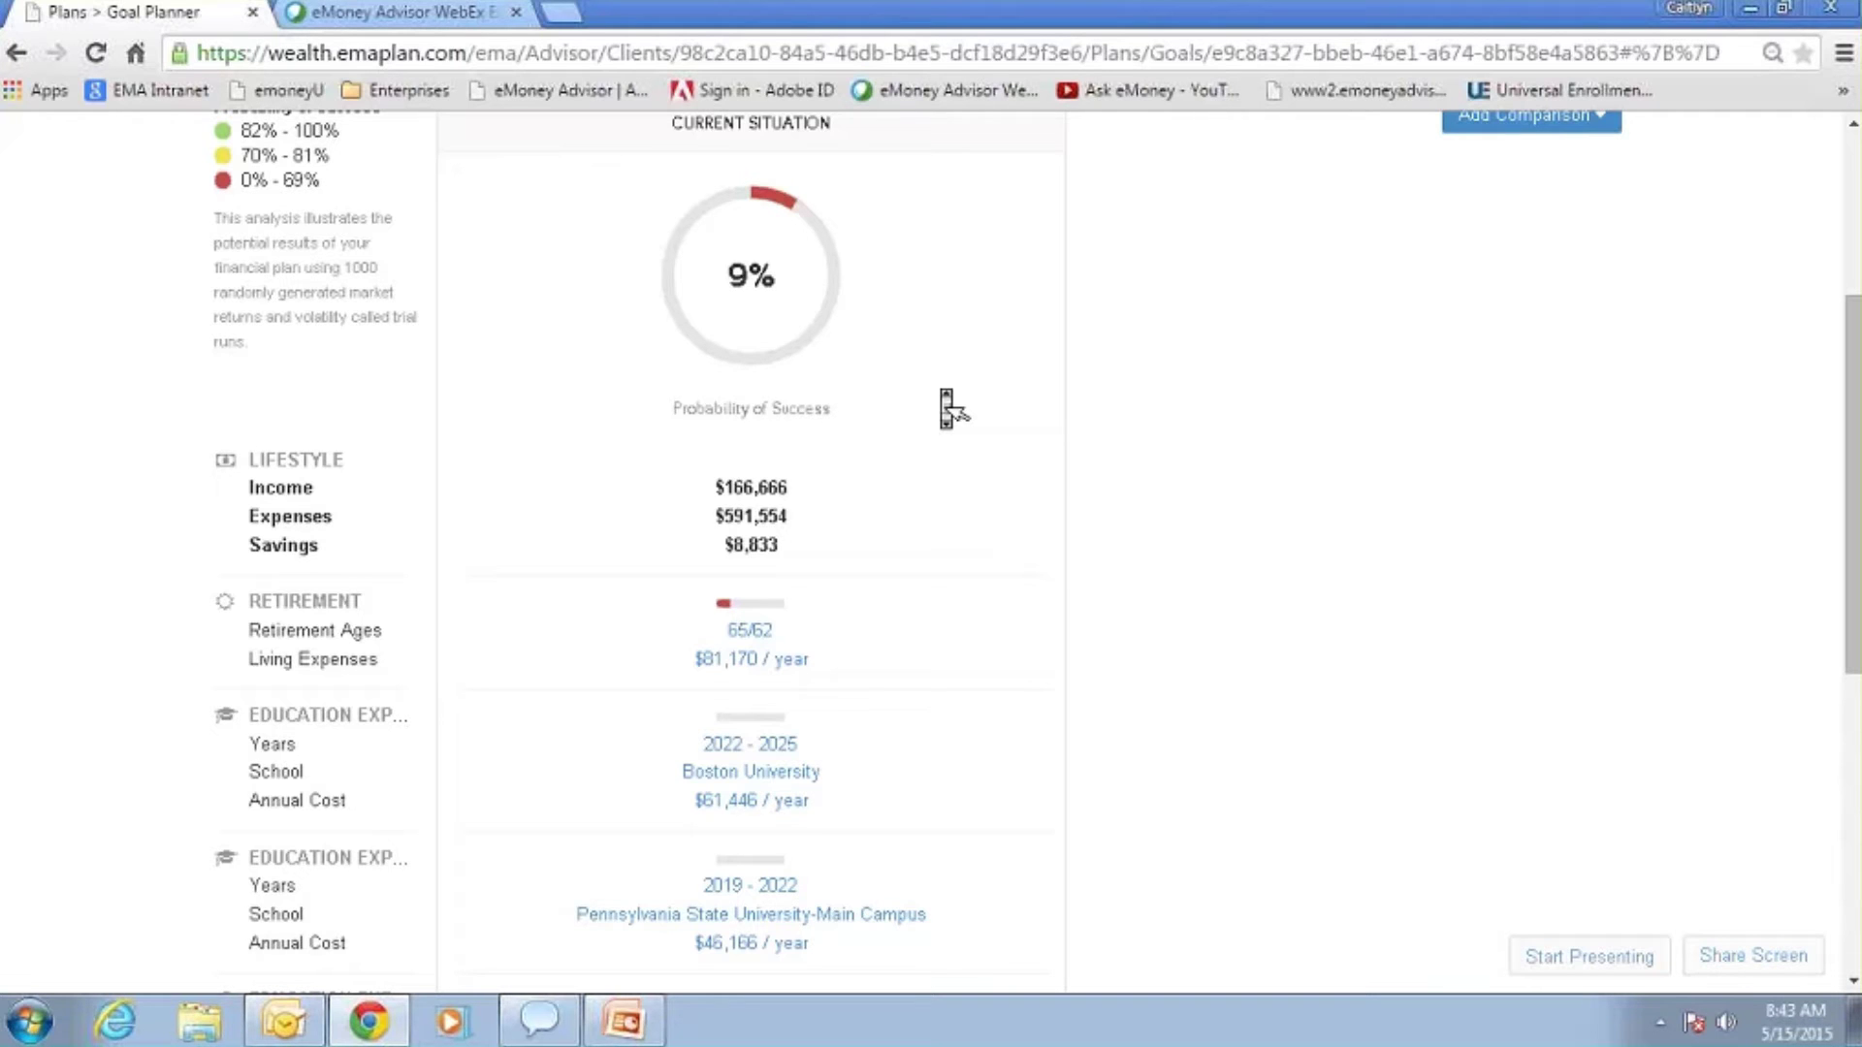
scroll(1322, 357, "up", 1)
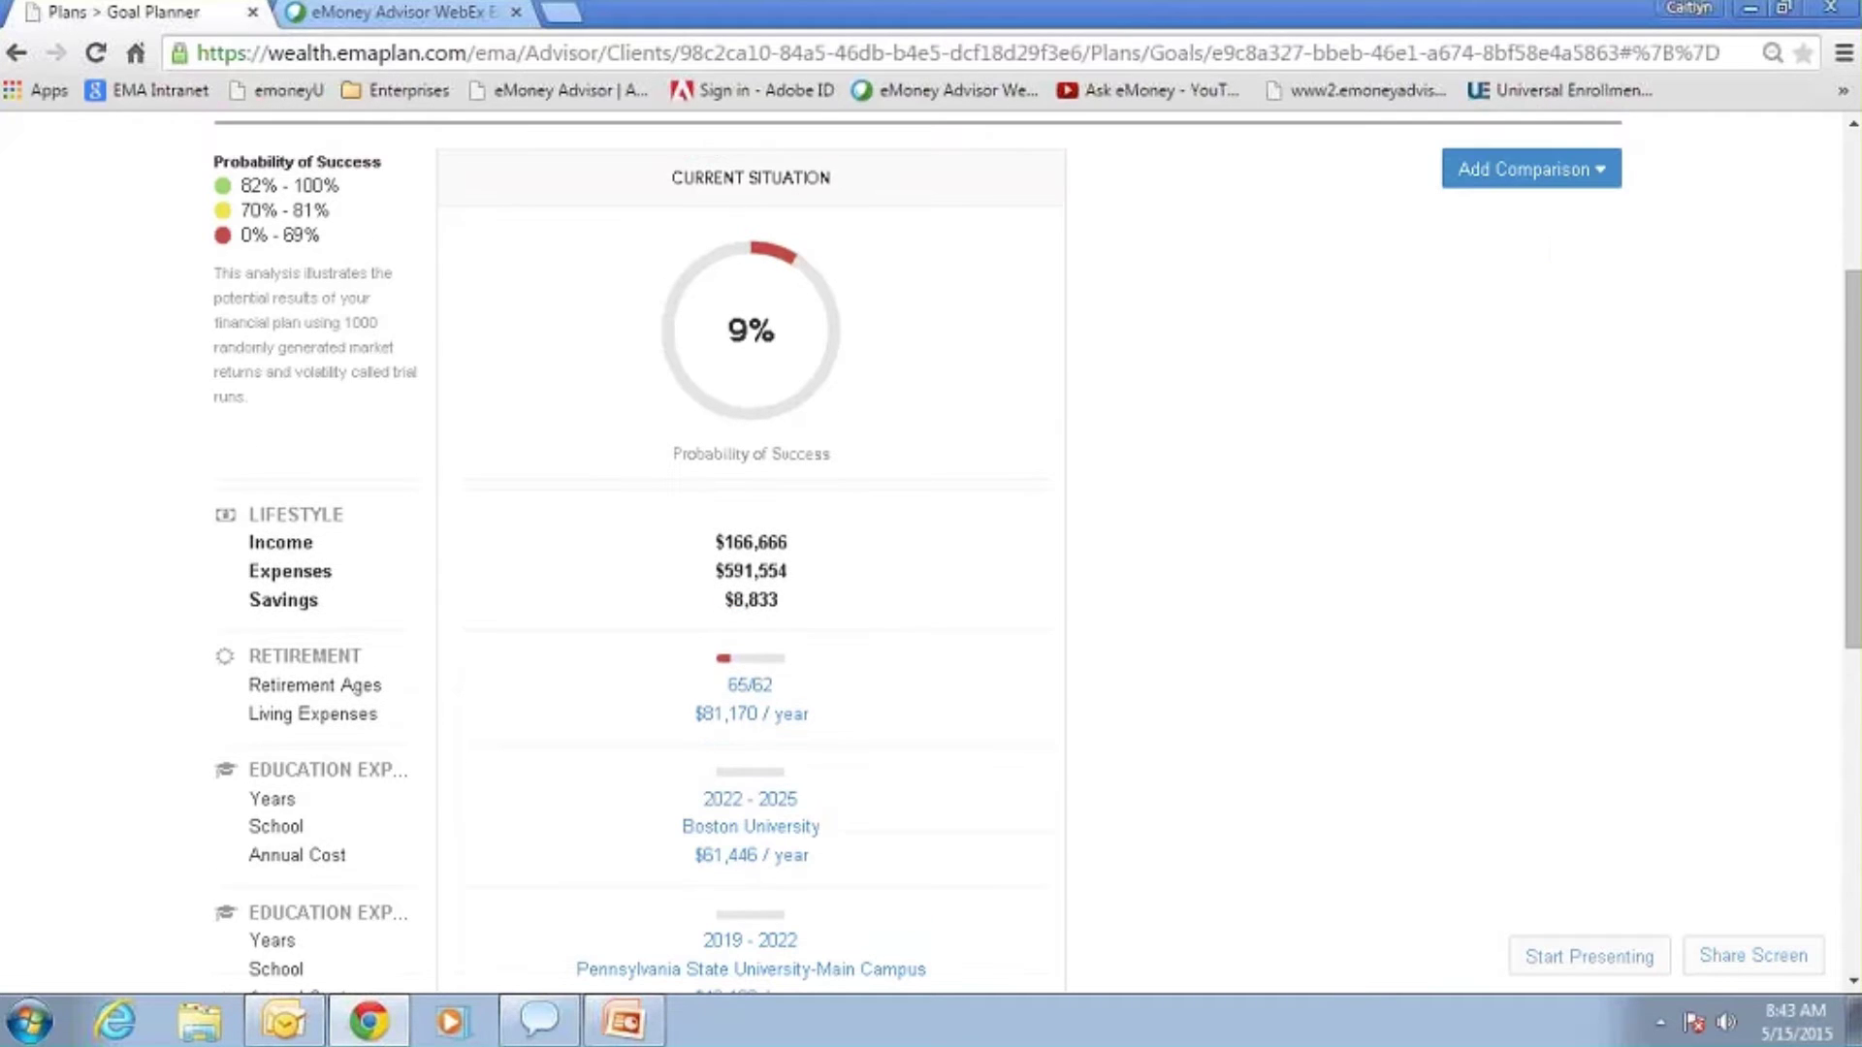
left_click(1527, 168)
left_click(1445, 468)
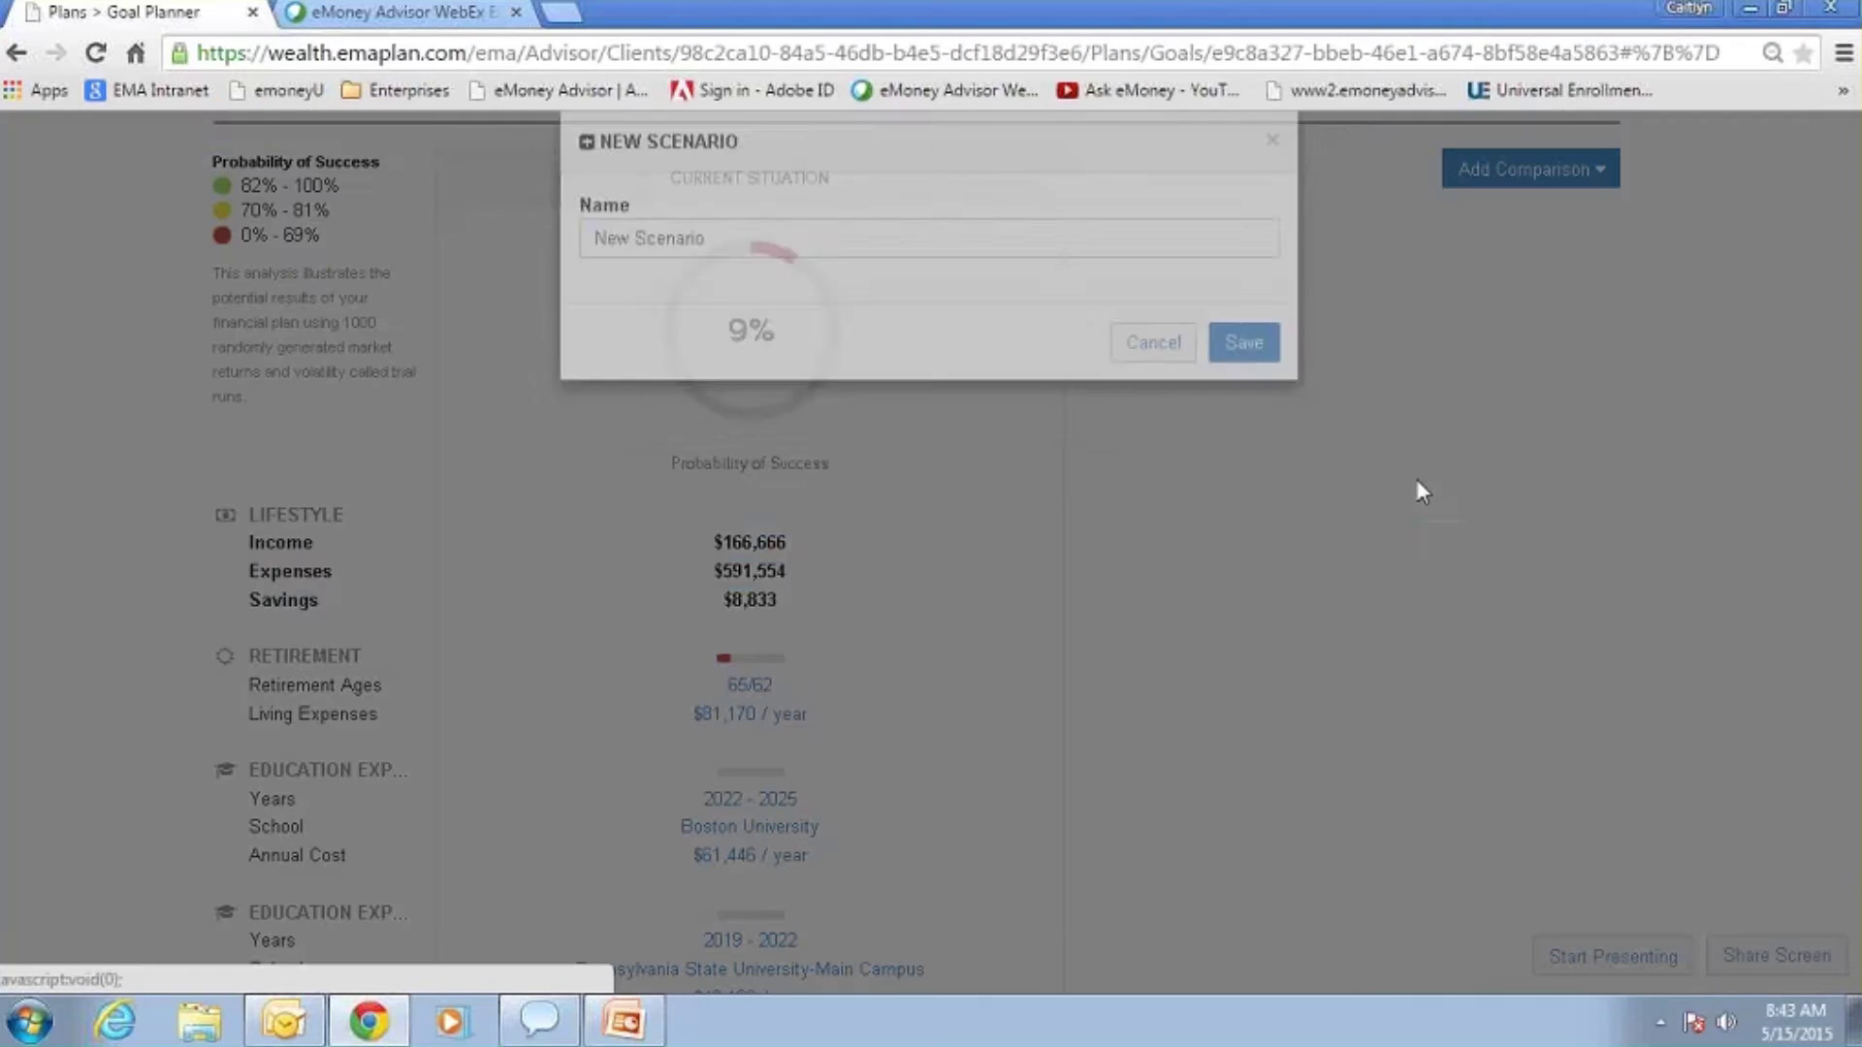
left_click(1246, 382)
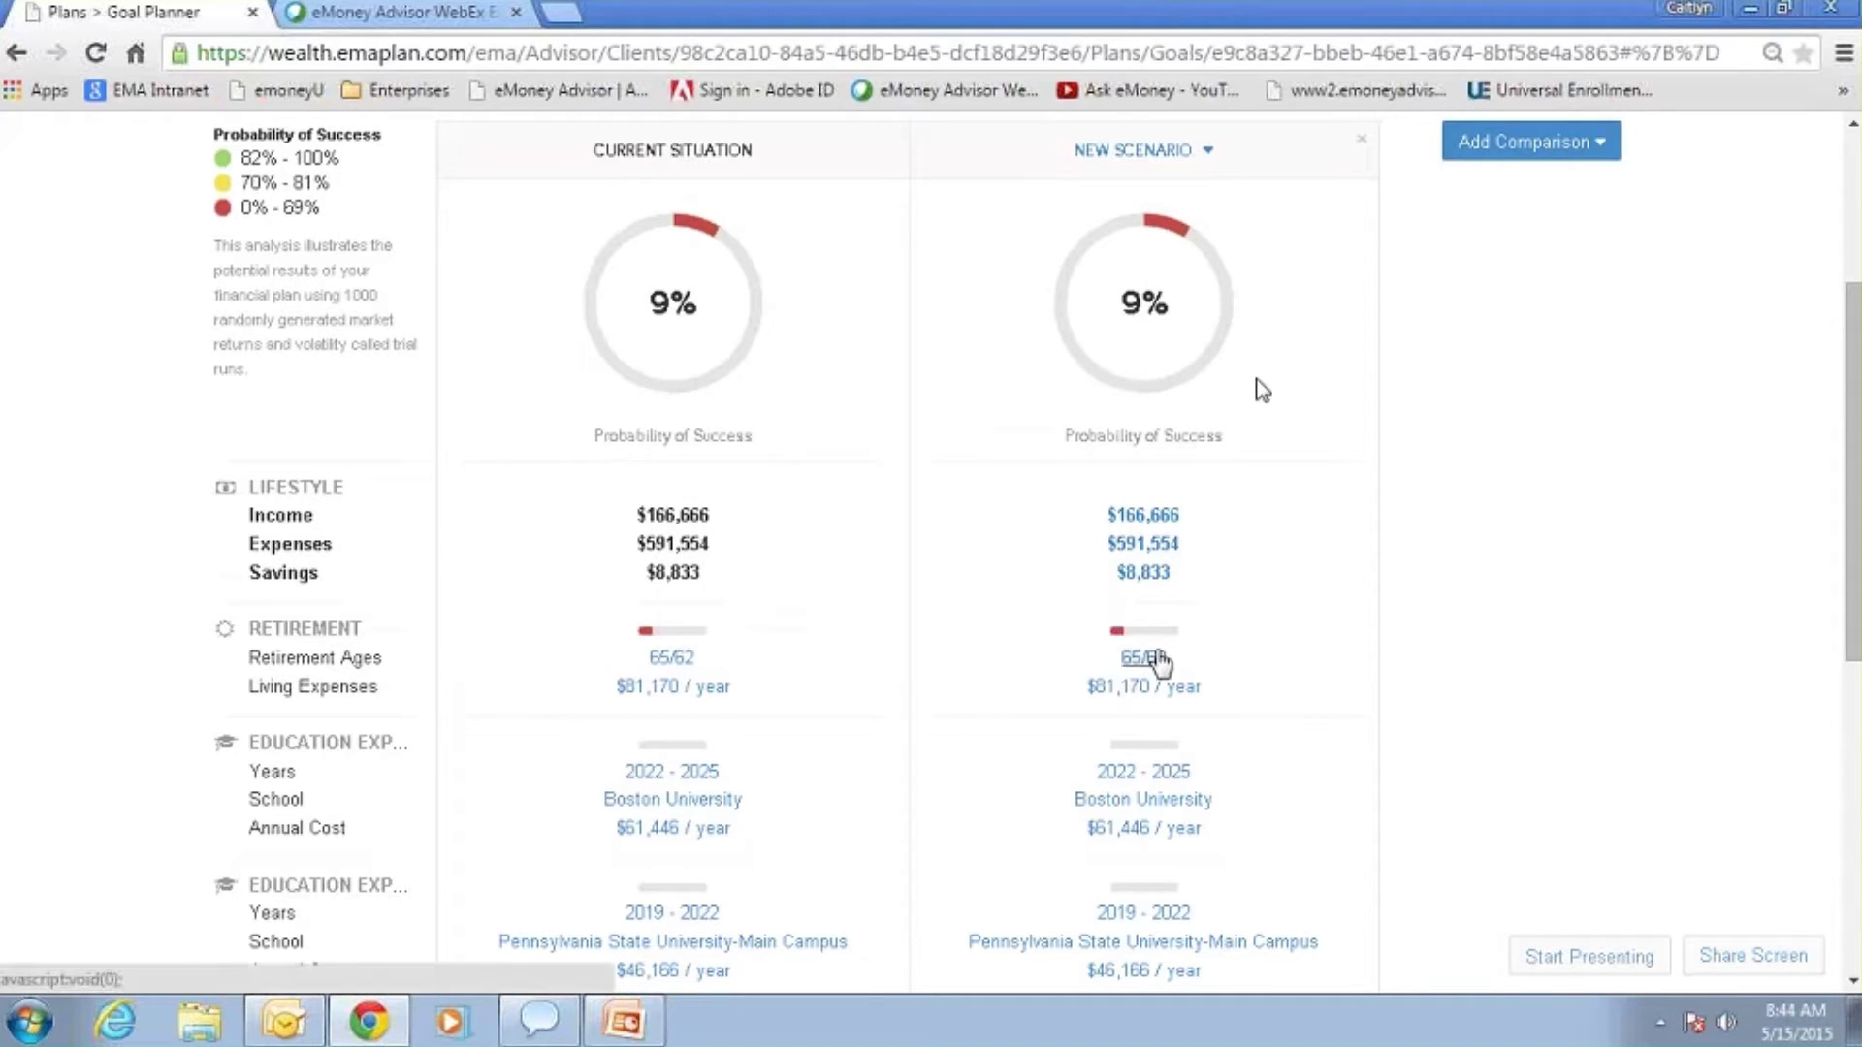
Step: Set both spouses' retirement ages to 67 in the New Scenario's retirement goal and close the goal details
left_click(1140, 655)
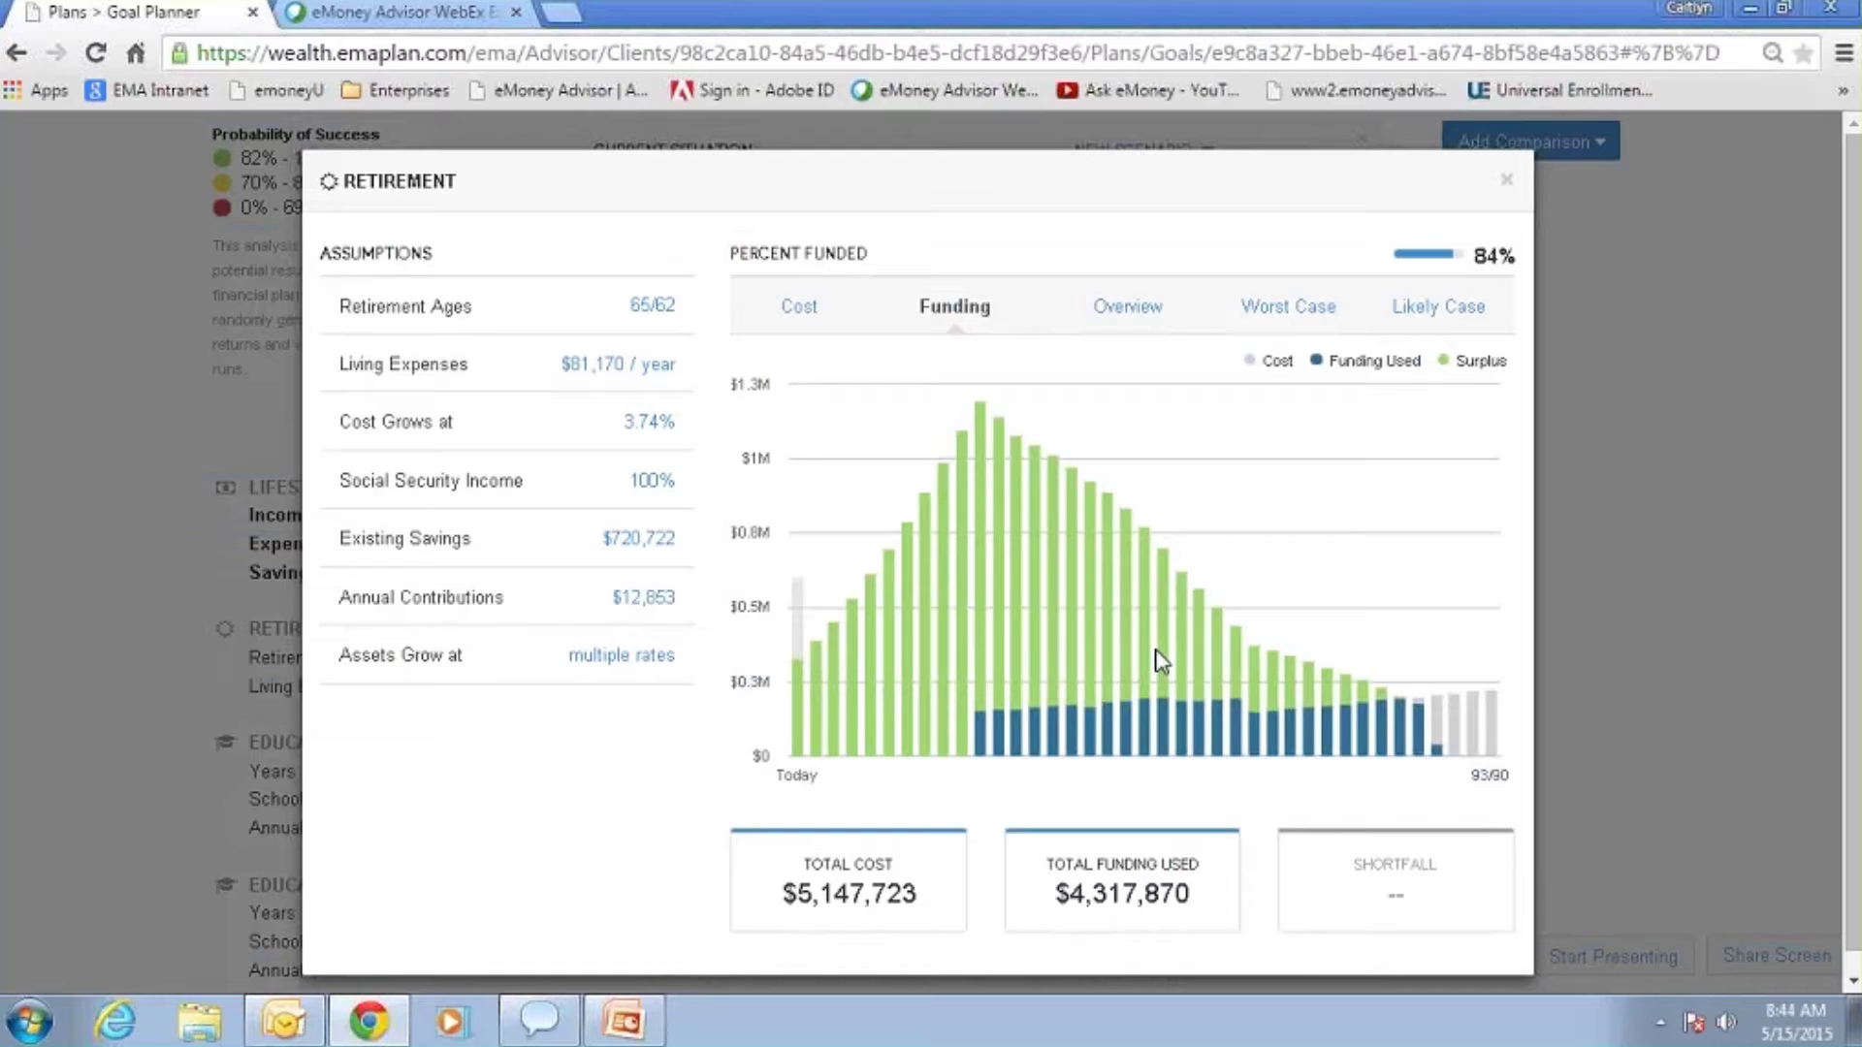
left_click(657, 307)
key("BackSpace")
type("7")
key("Tab")
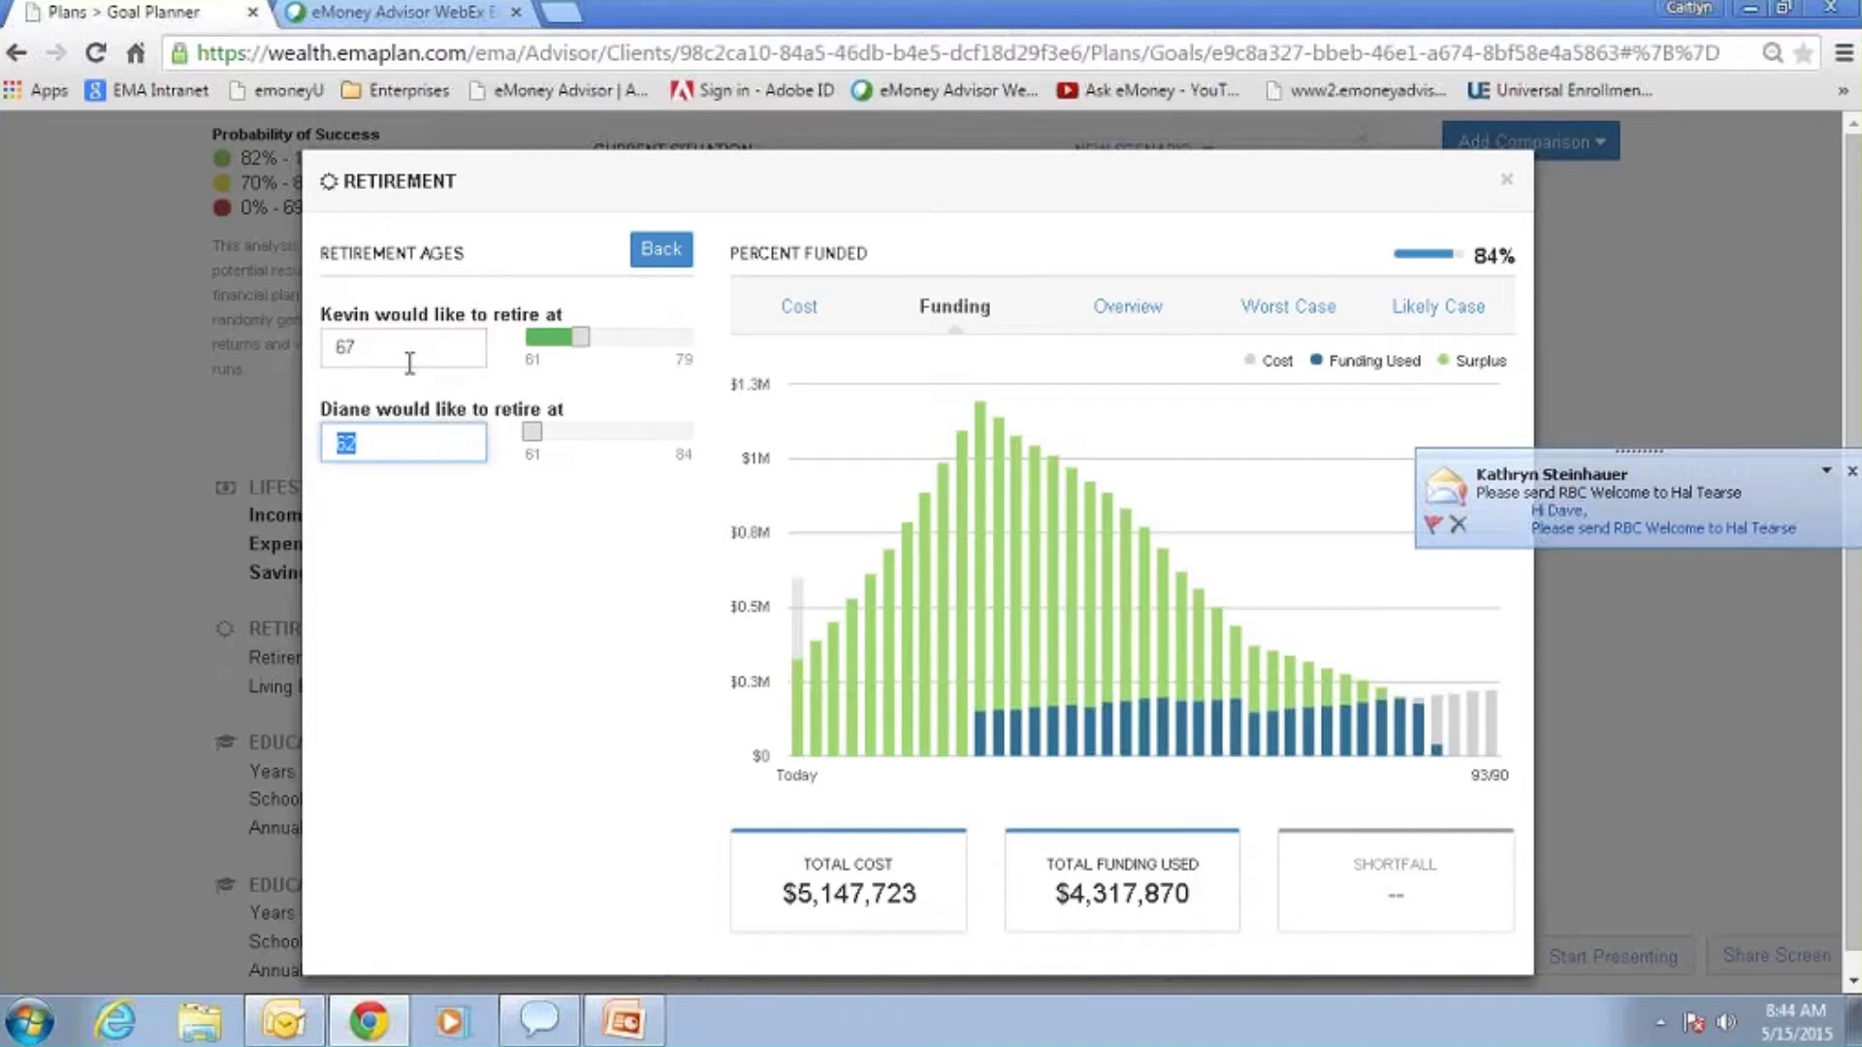
type("5")
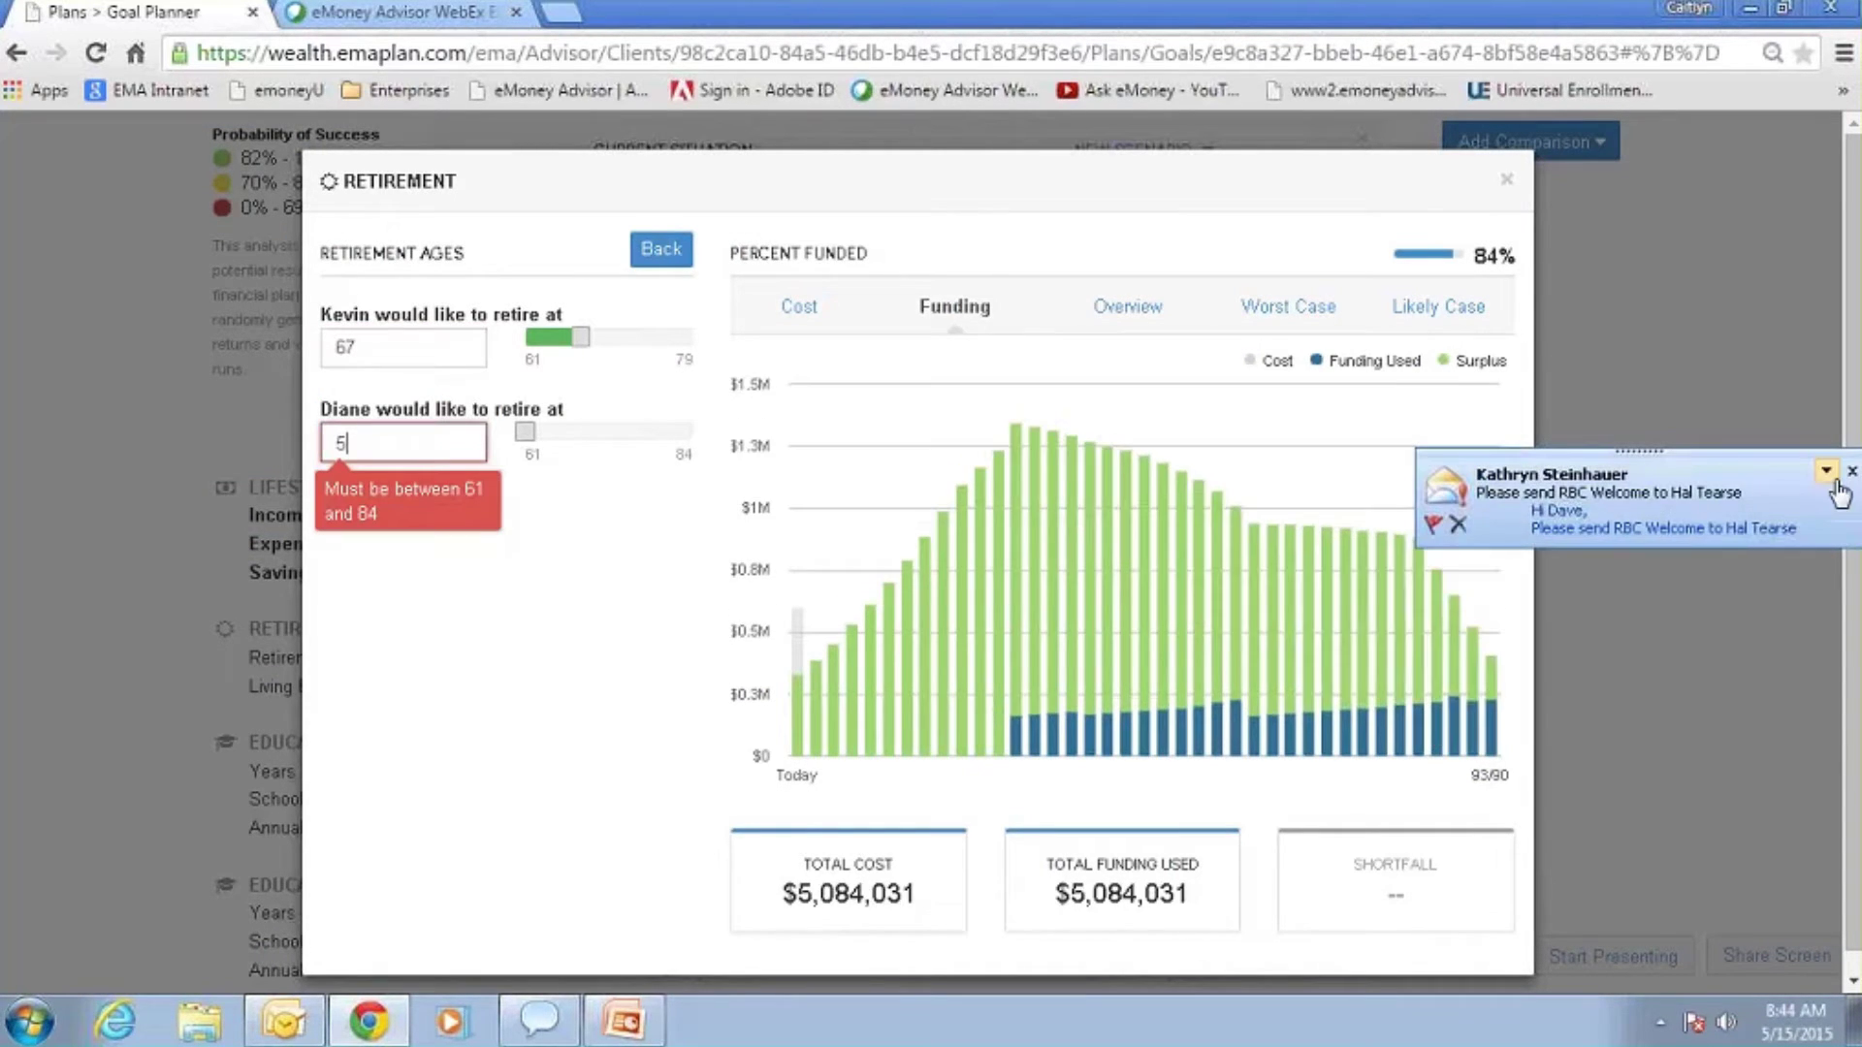
key("BackSpace")
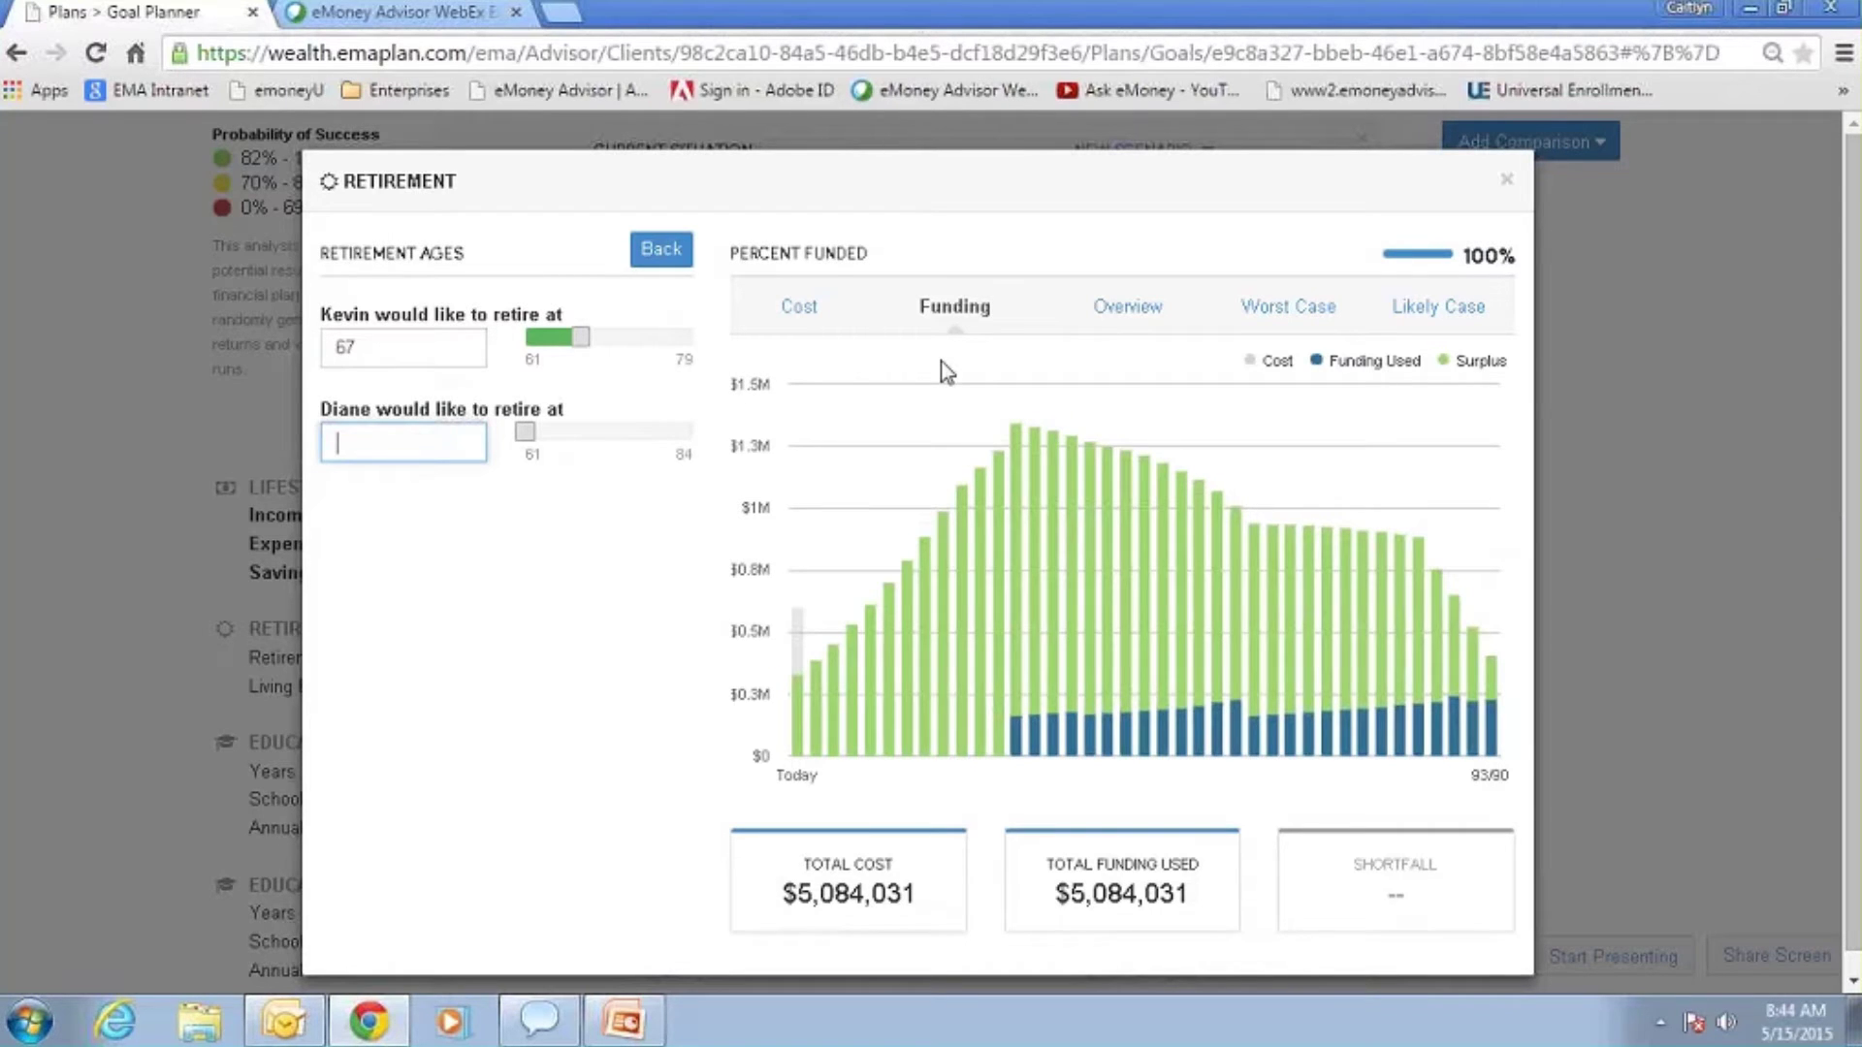
type("67")
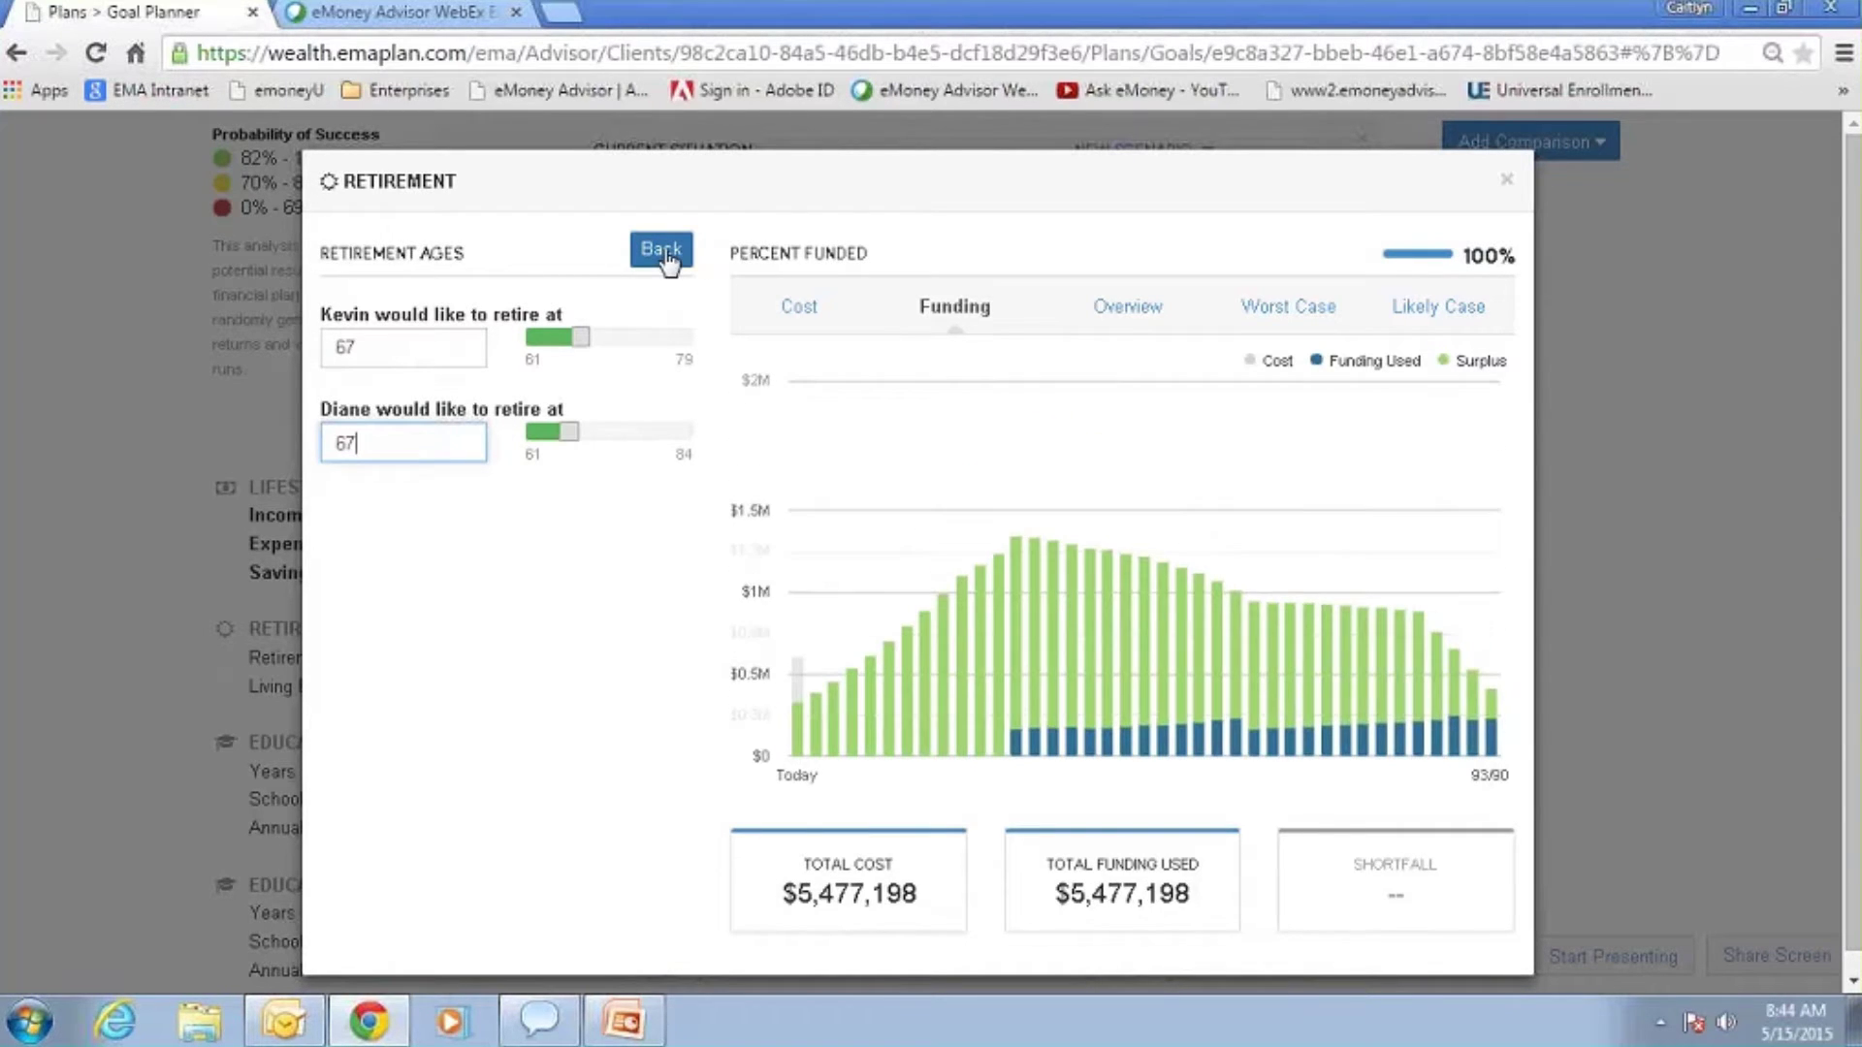
left_click(665, 254)
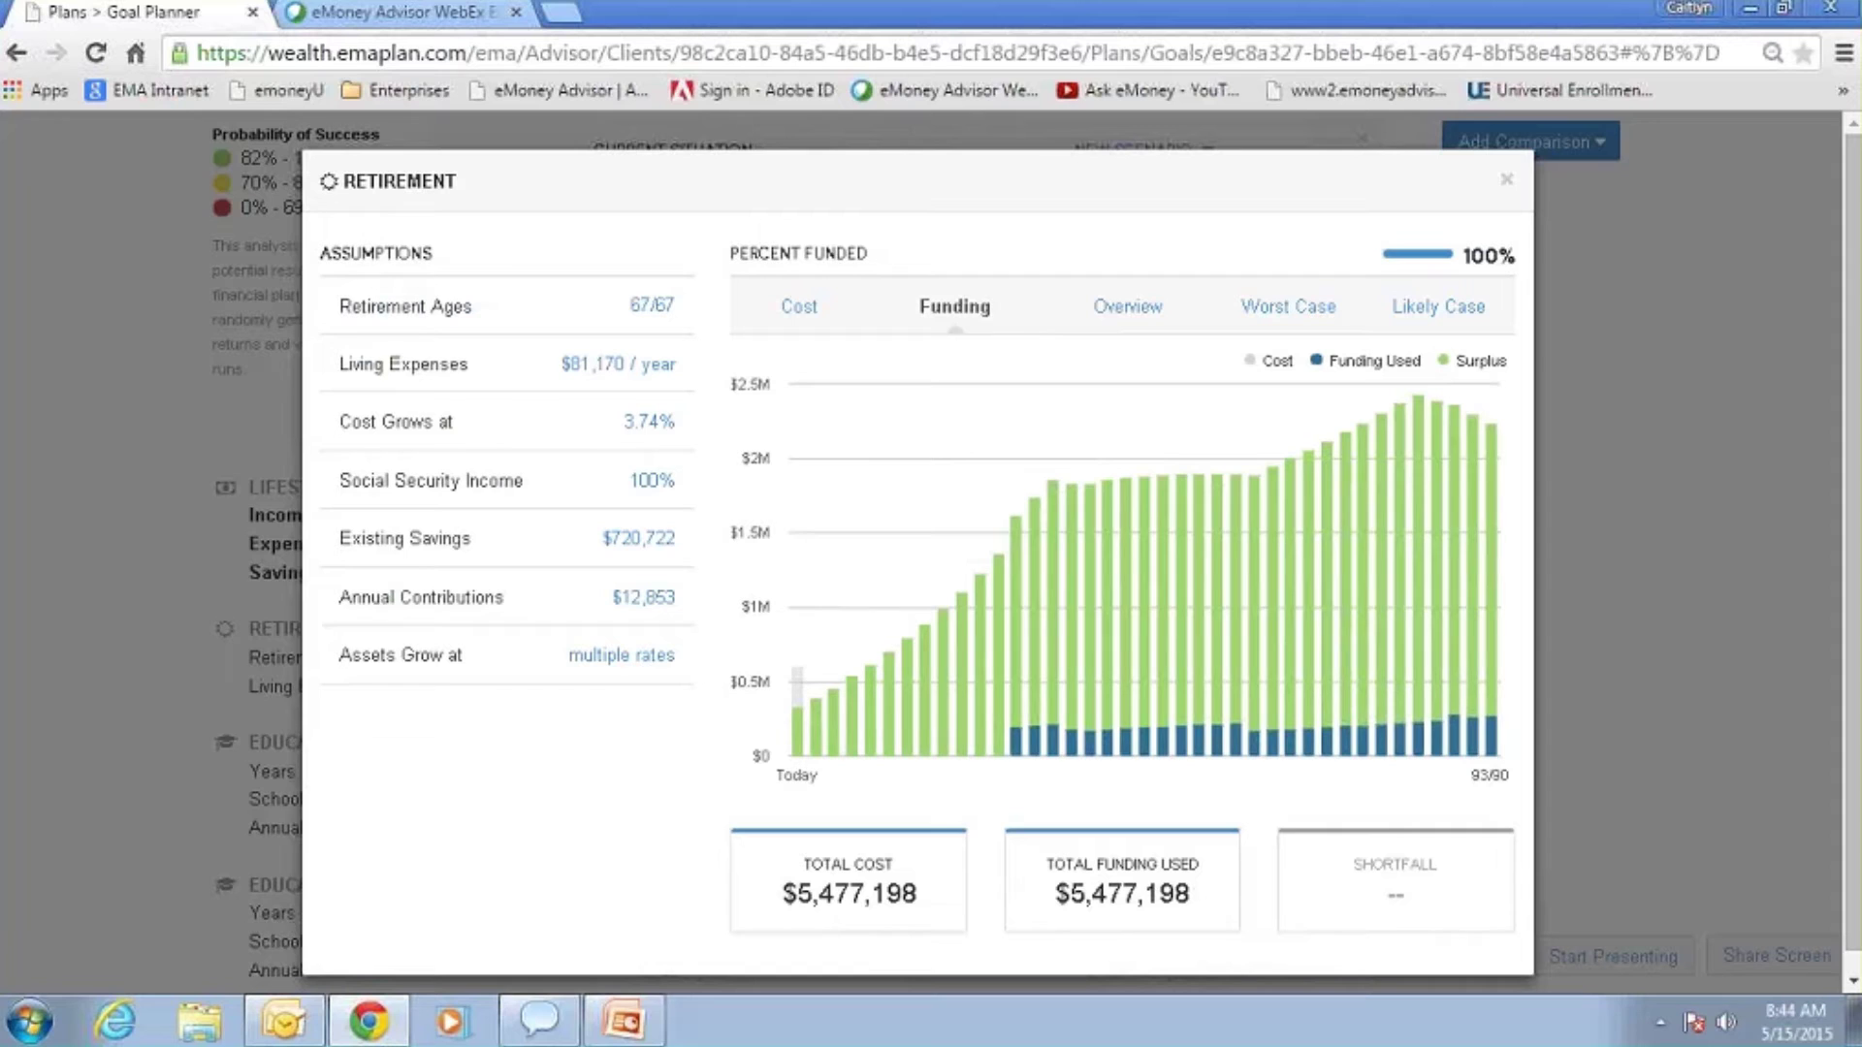
left_click(1508, 184)
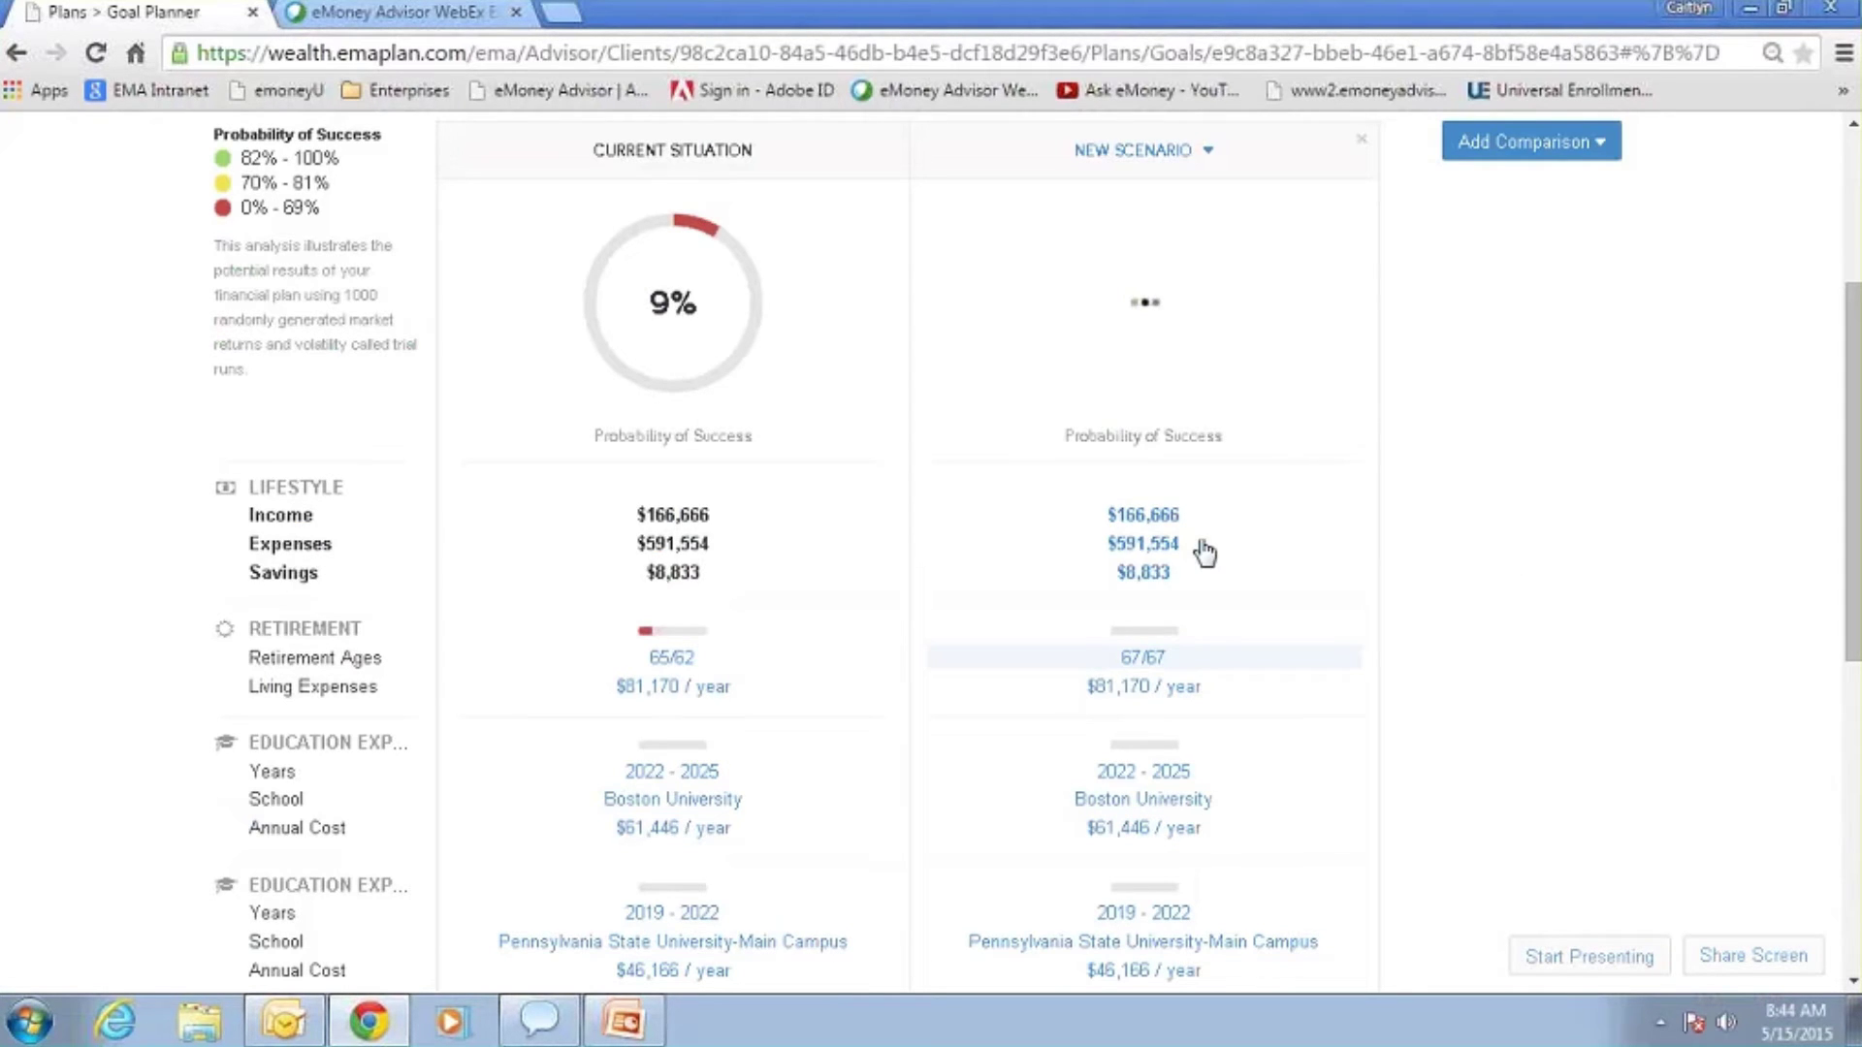
Step: Set the additional contribution to the Joint Brokerage Account to $15,000 in the New Scenario's savings and save it
left_click(1154, 576)
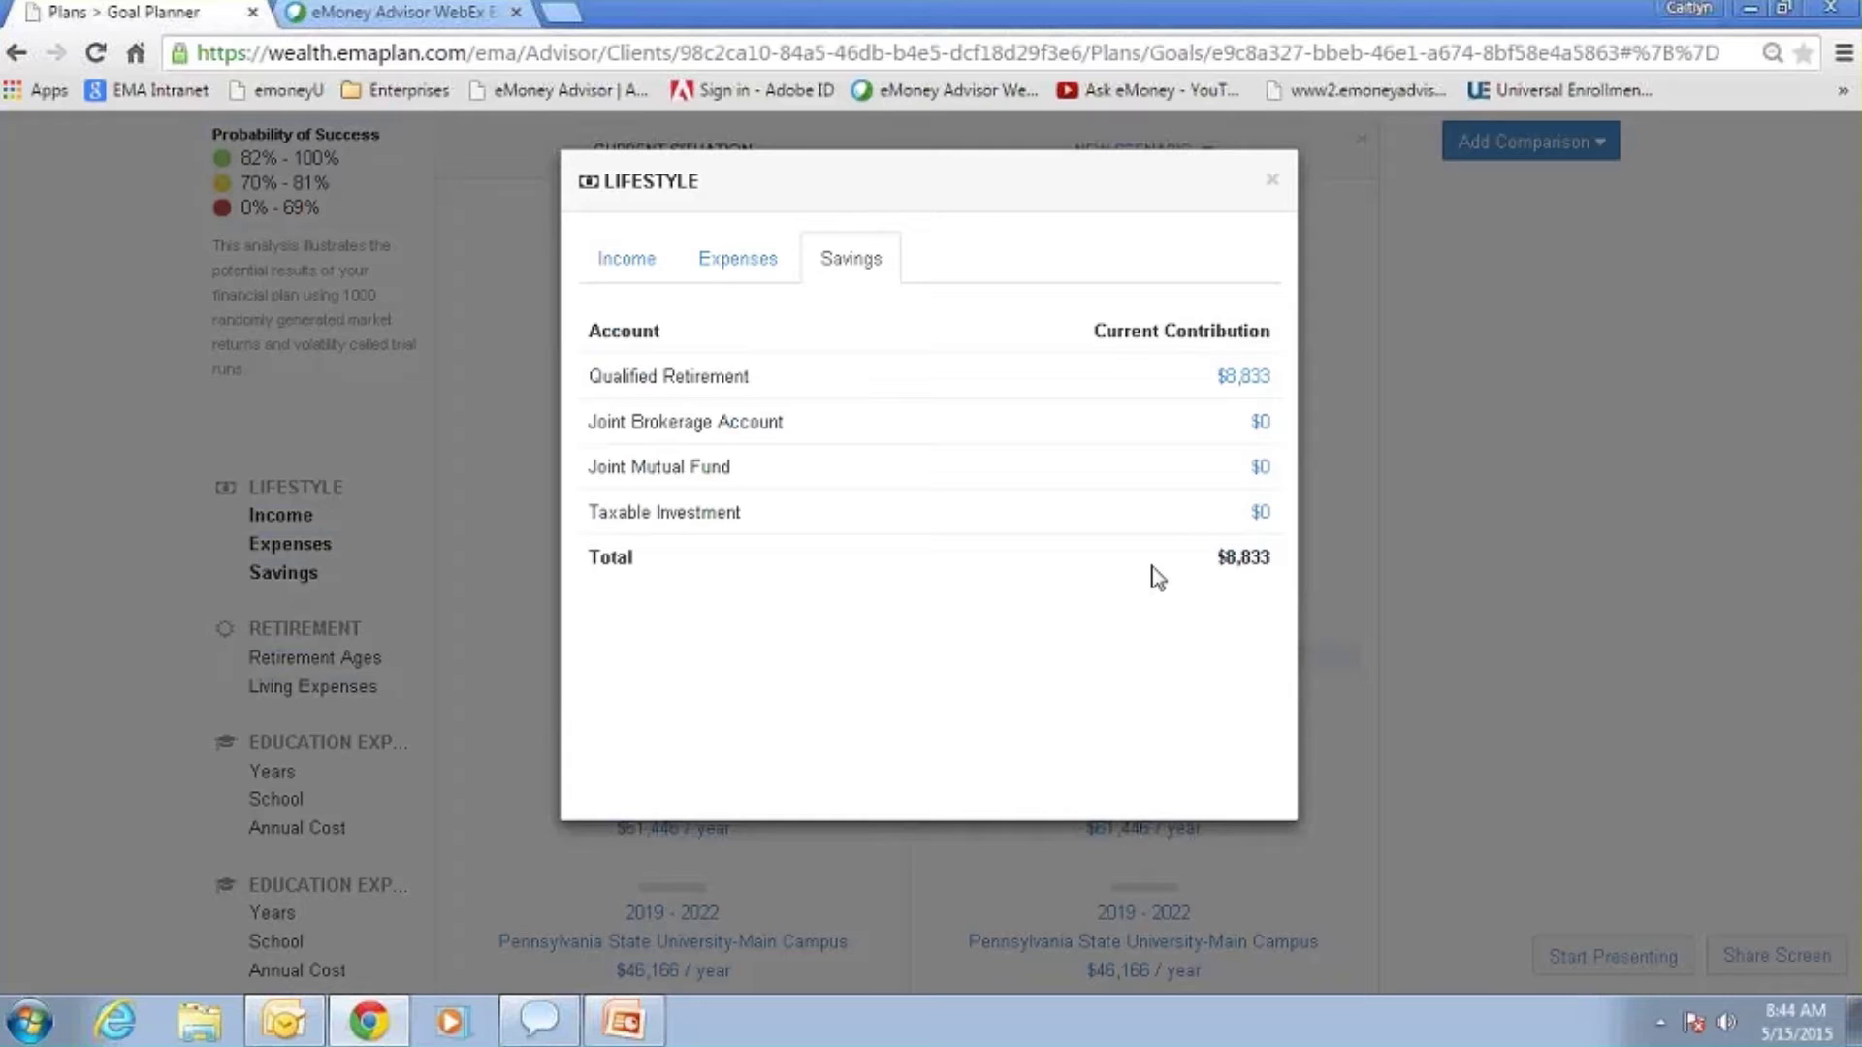
left_click(1260, 422)
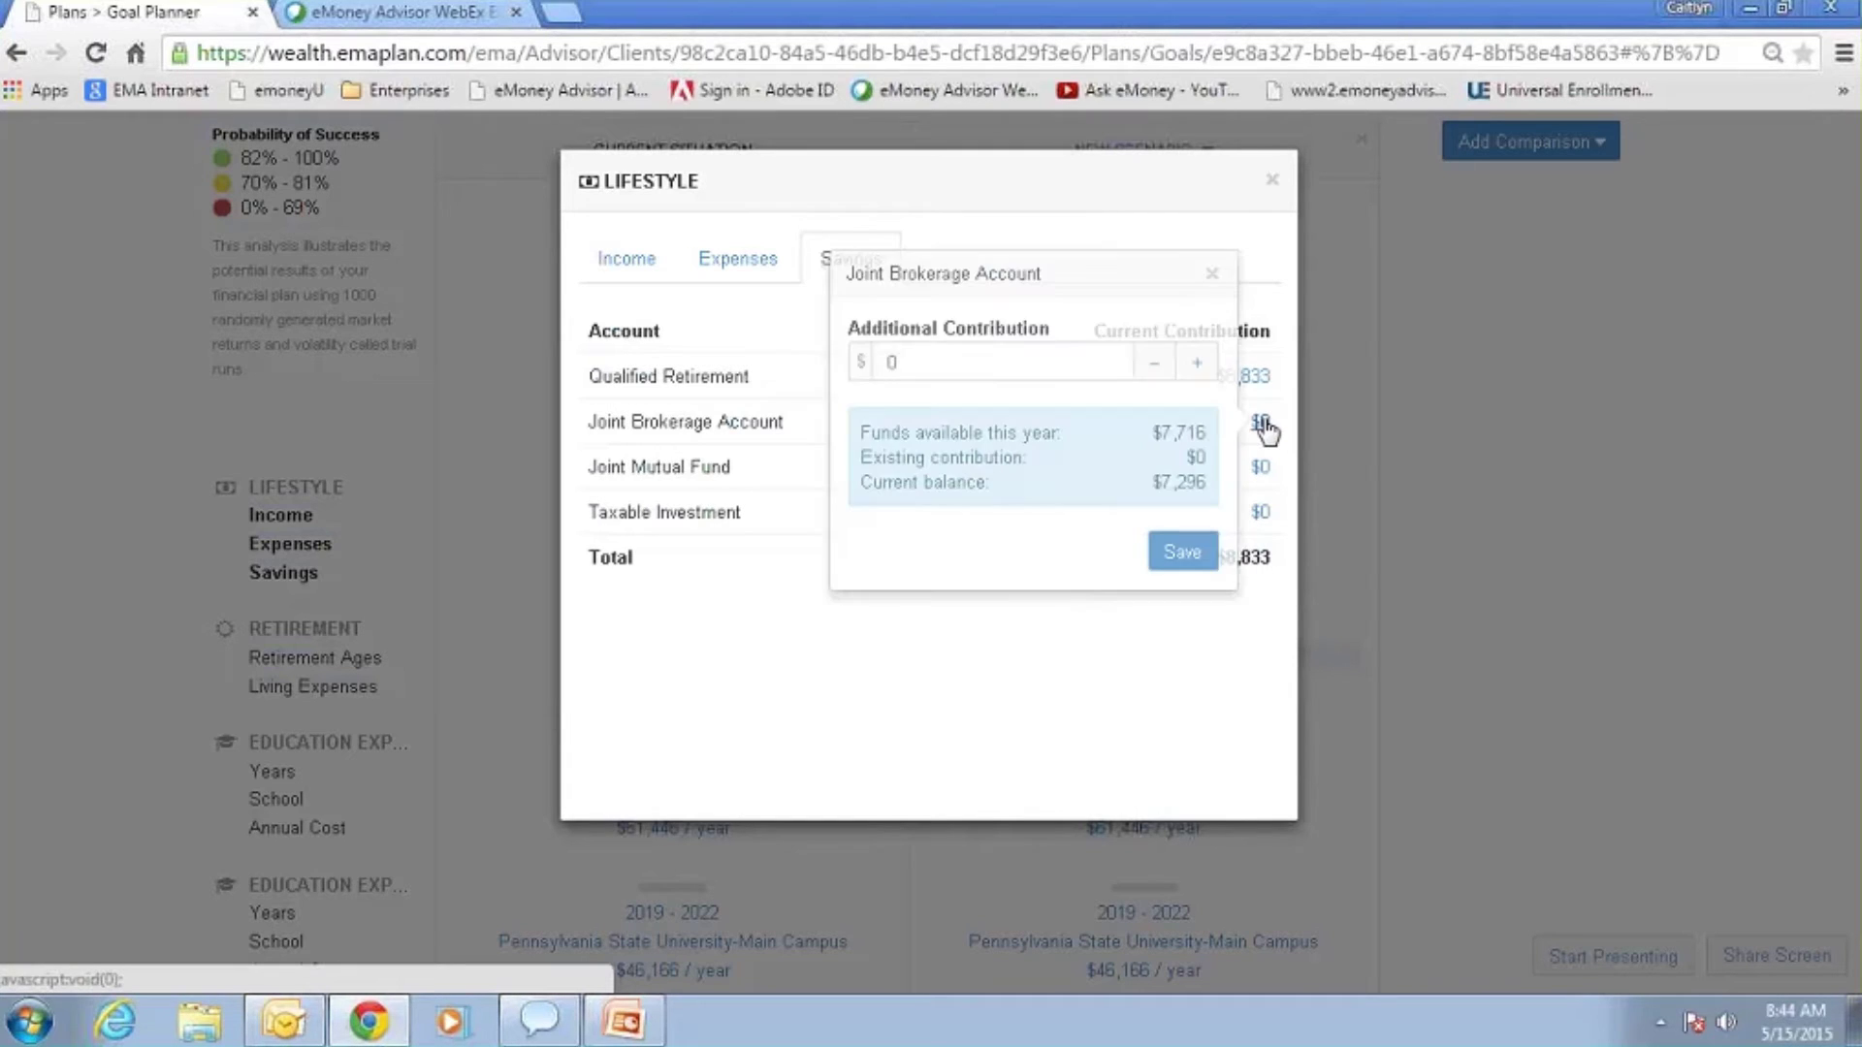
key("BackSpace")
type("1")
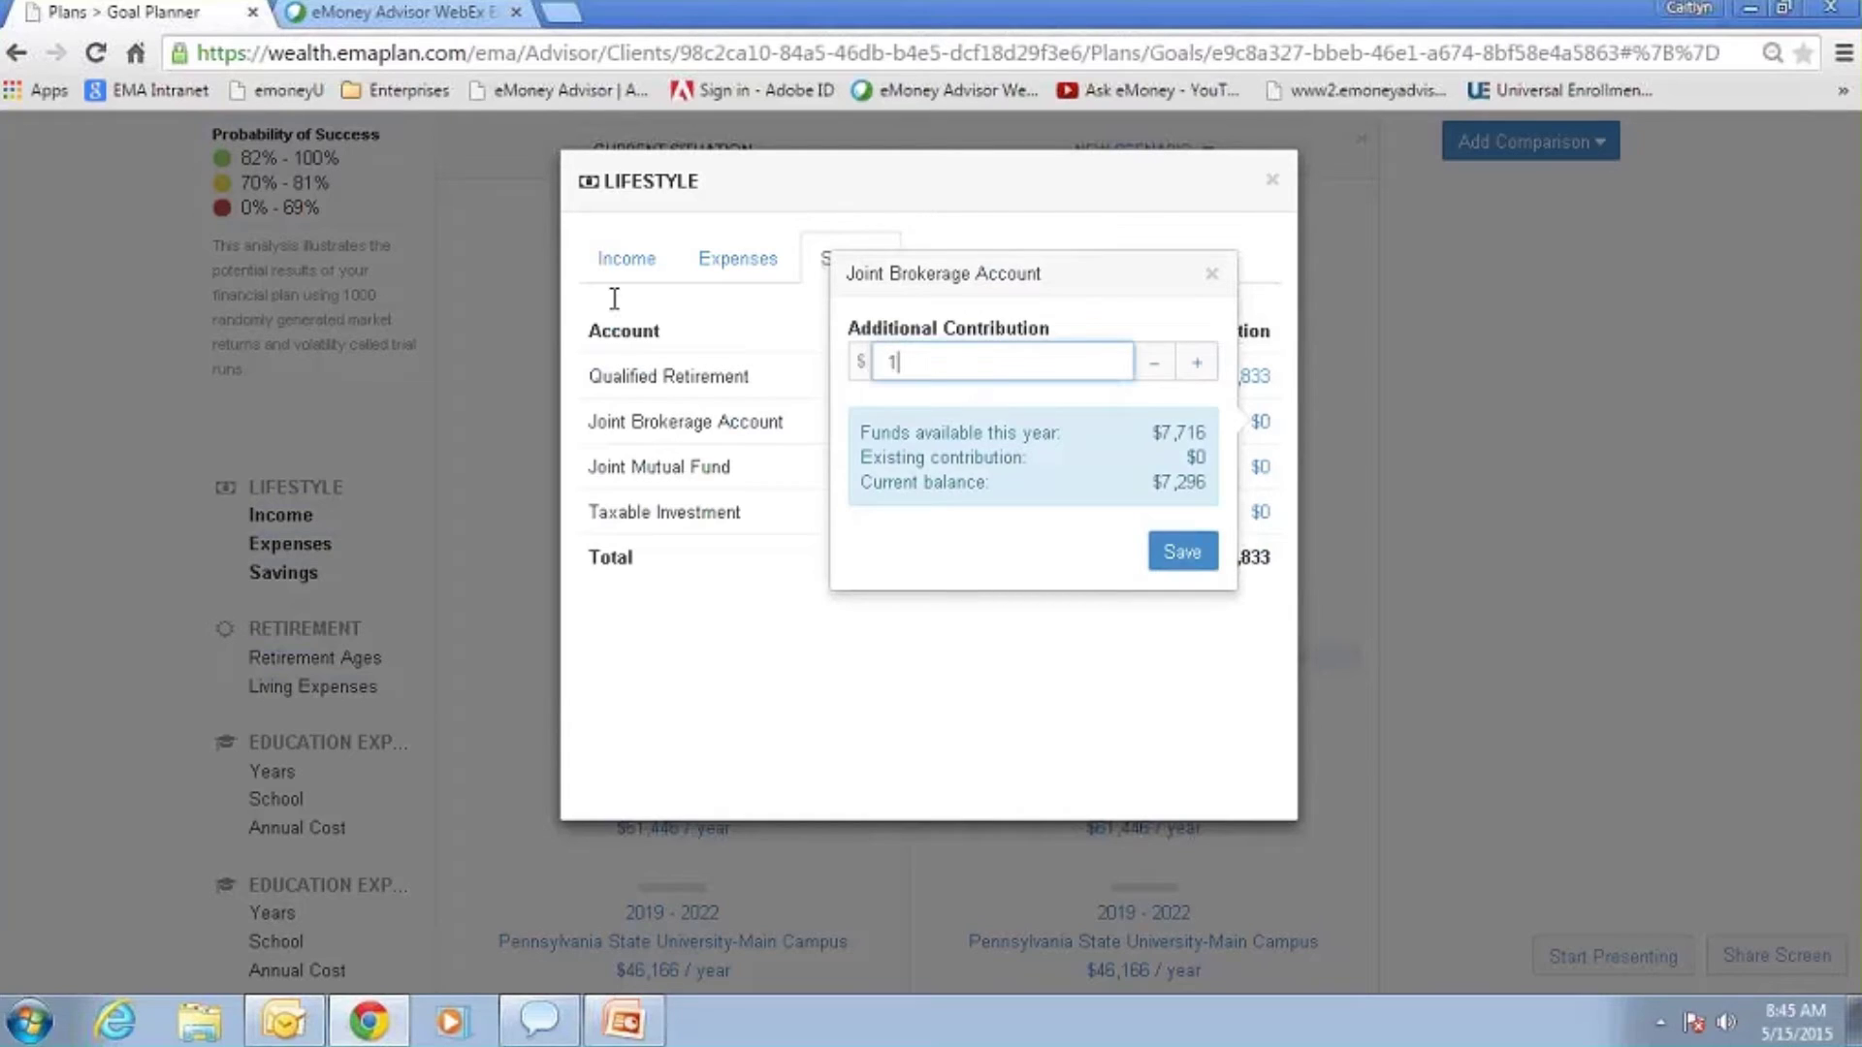
type("5,000")
left_click(1185, 553)
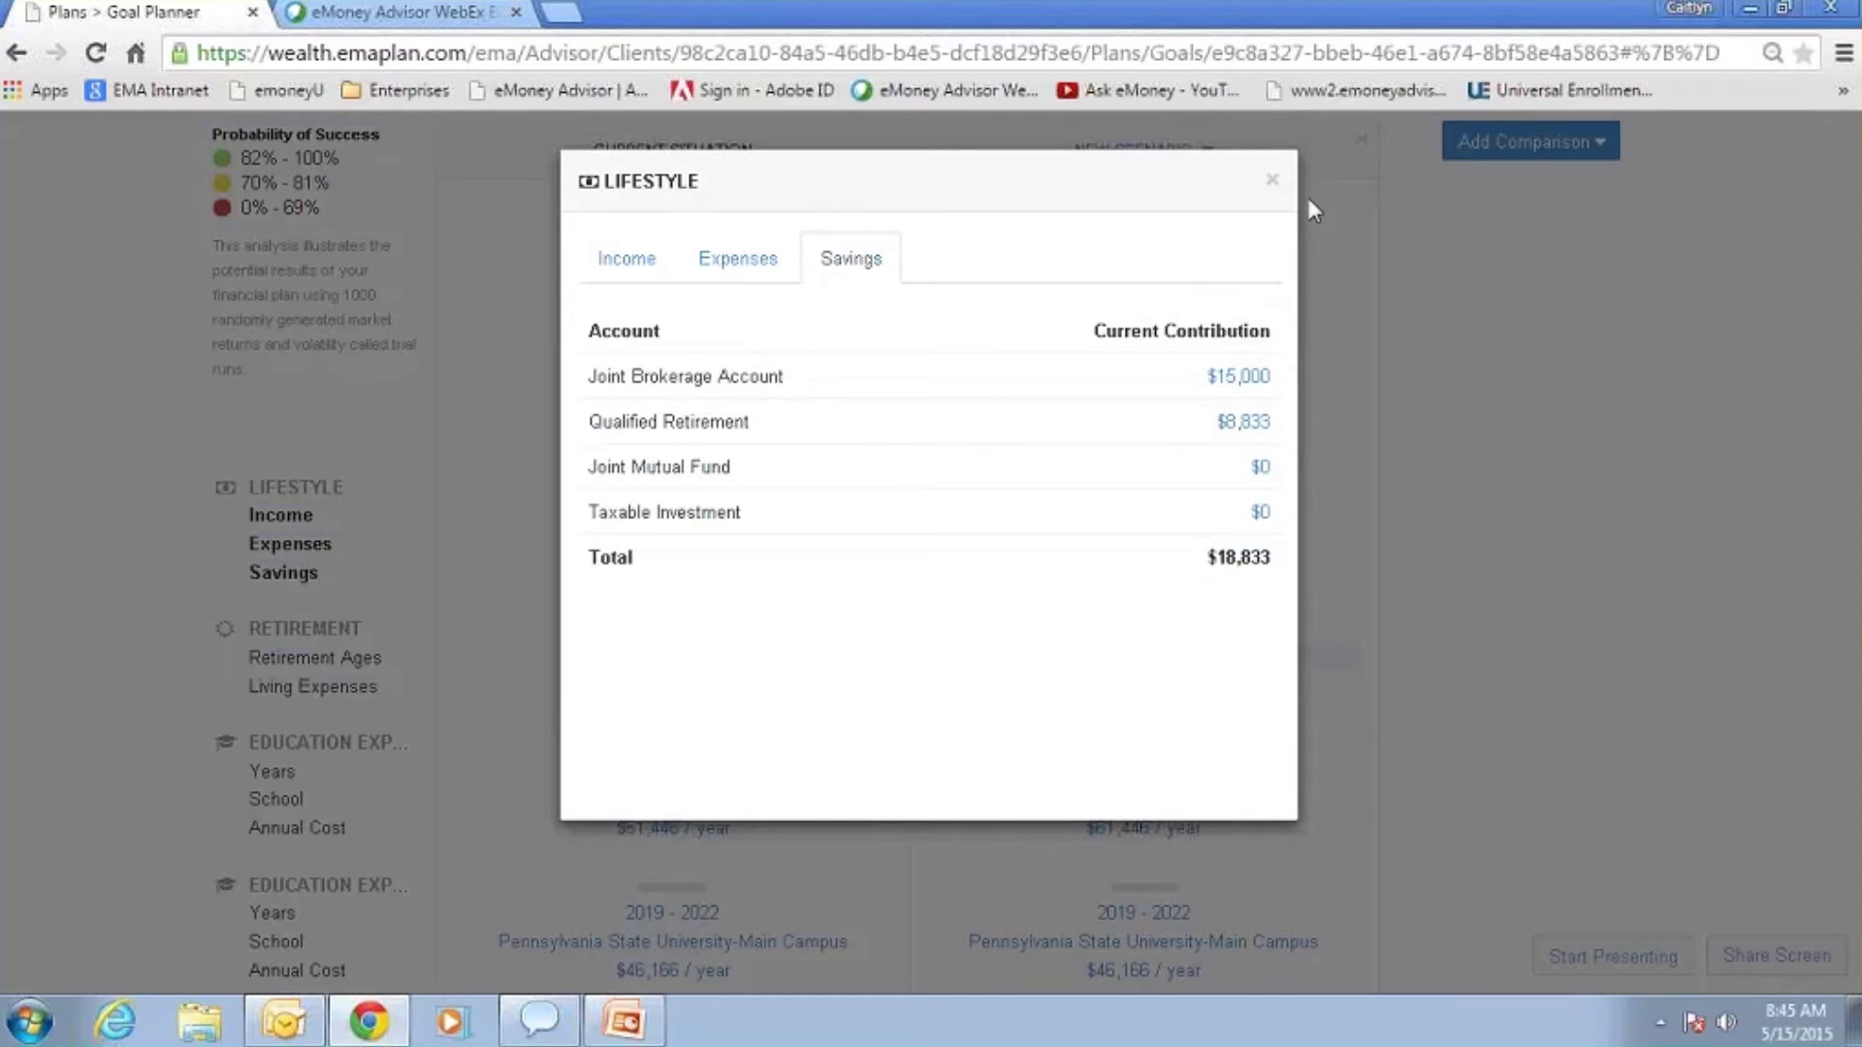
left_click(1271, 180)
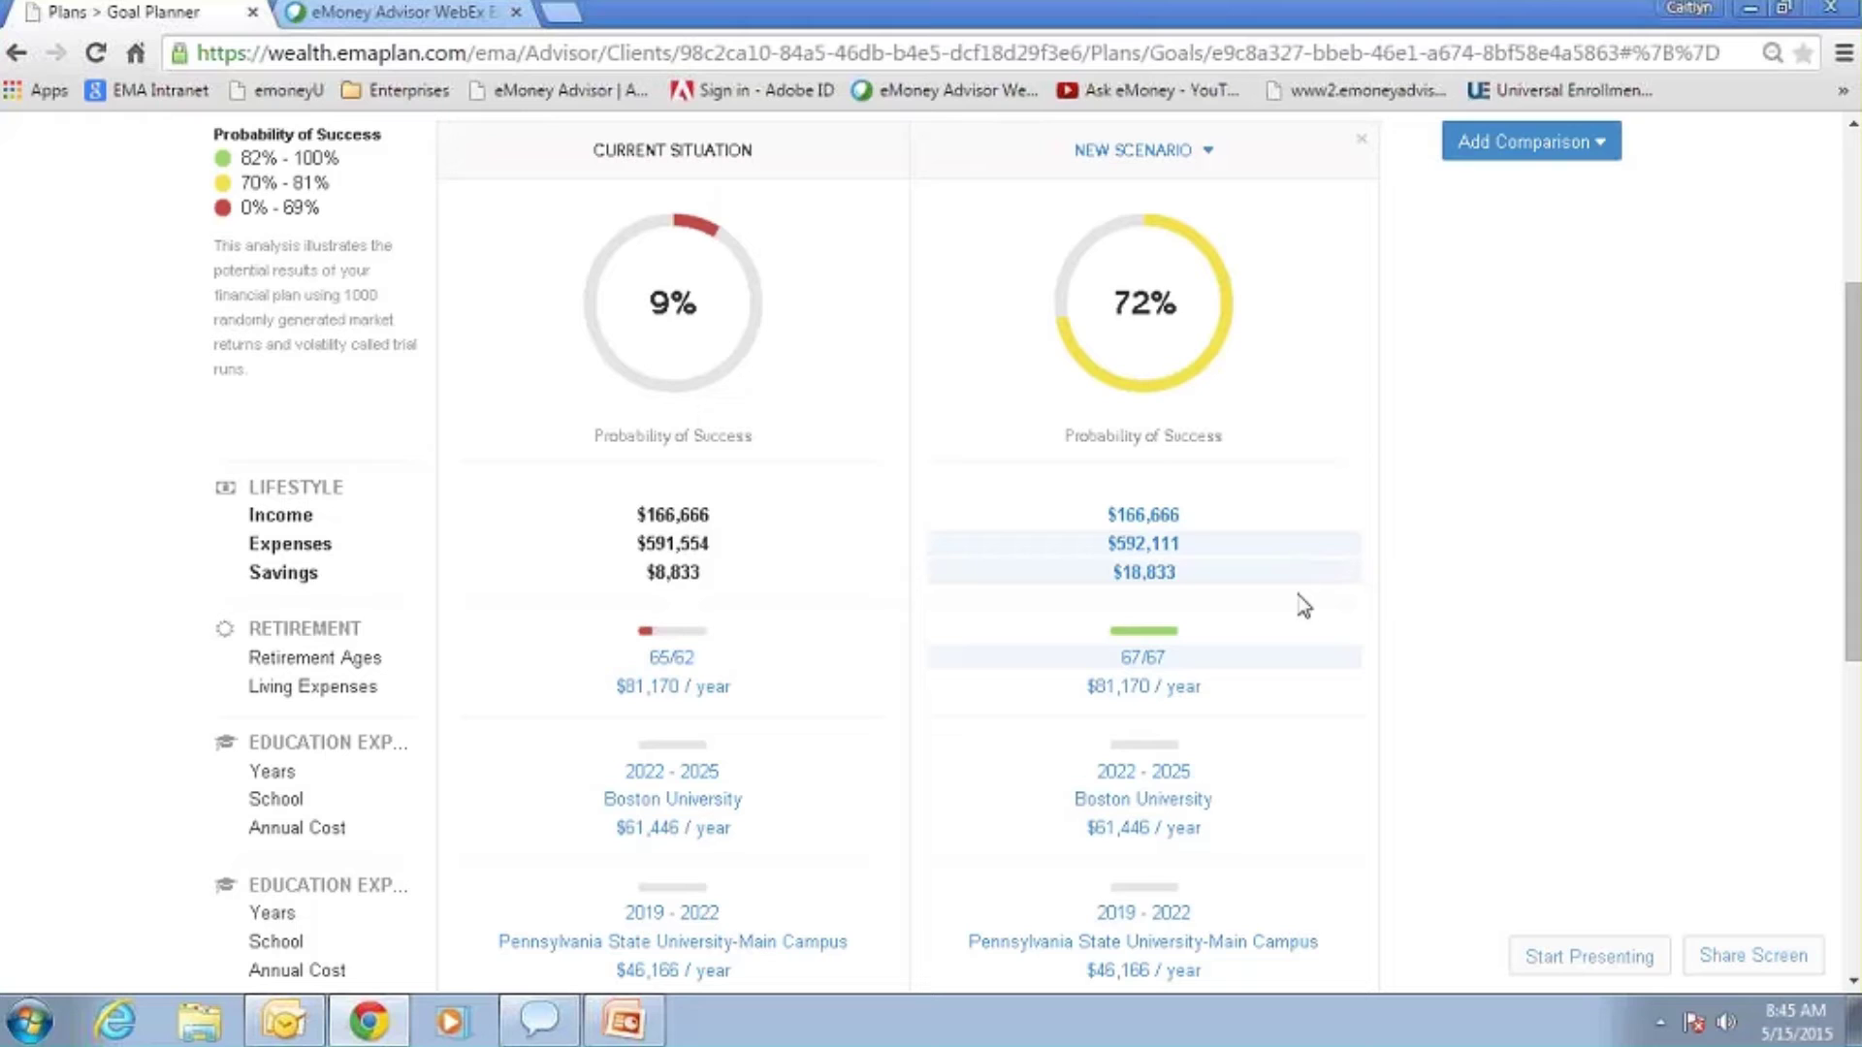
Step: Duplicate the New Scenario and save the duplicate as New Scenario Copy in the comparison
left_click(1562, 155)
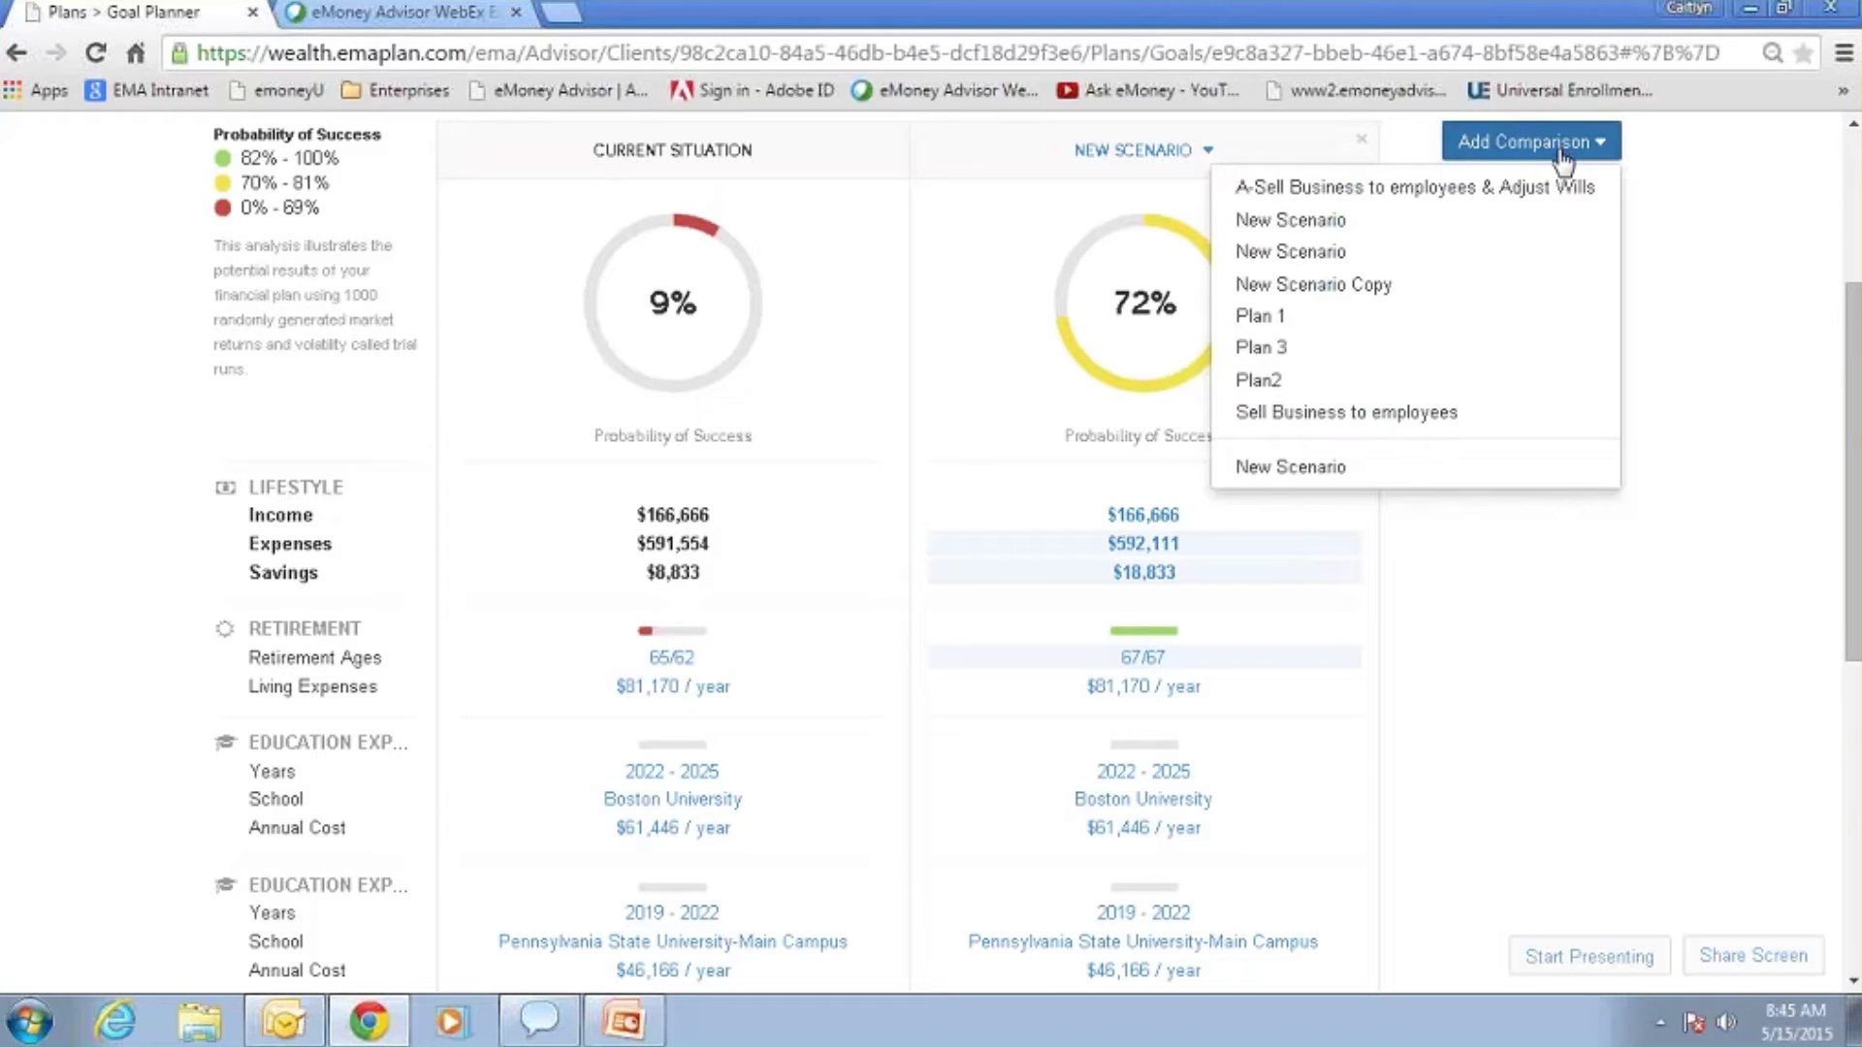
left_click(1244, 143)
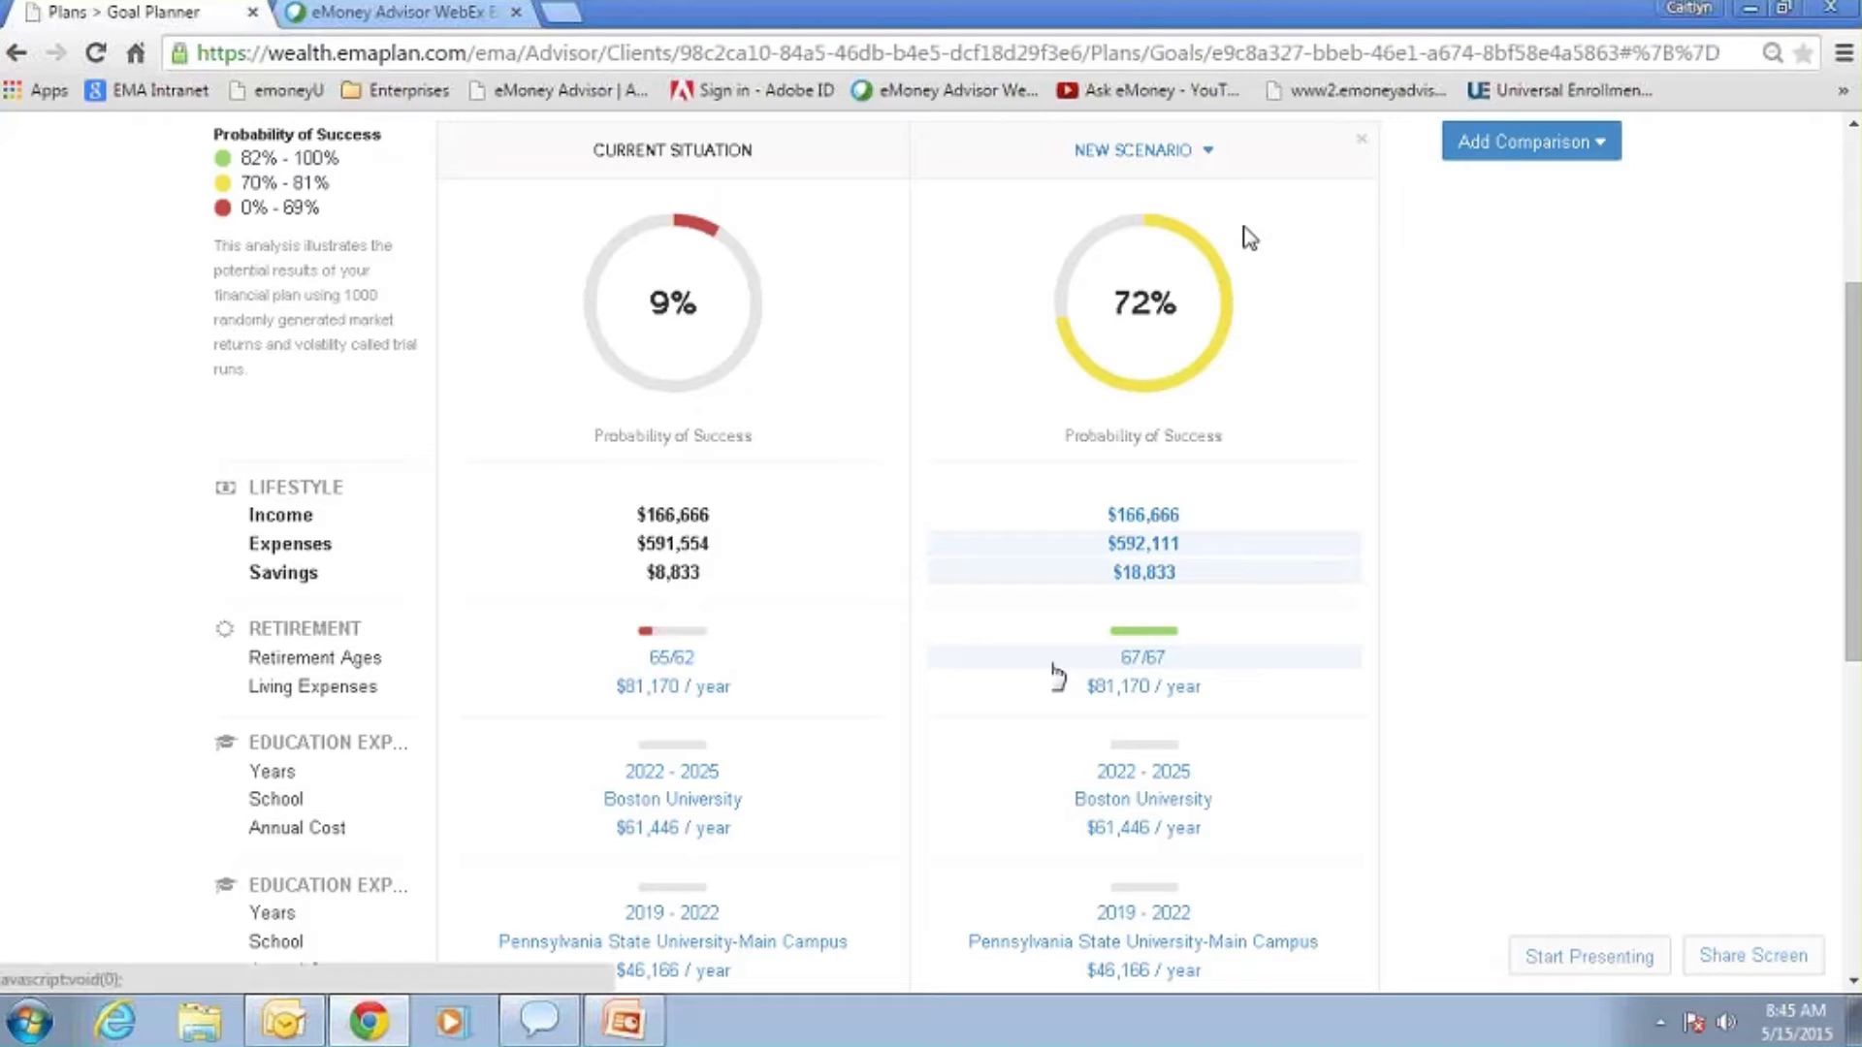
left_click(1125, 152)
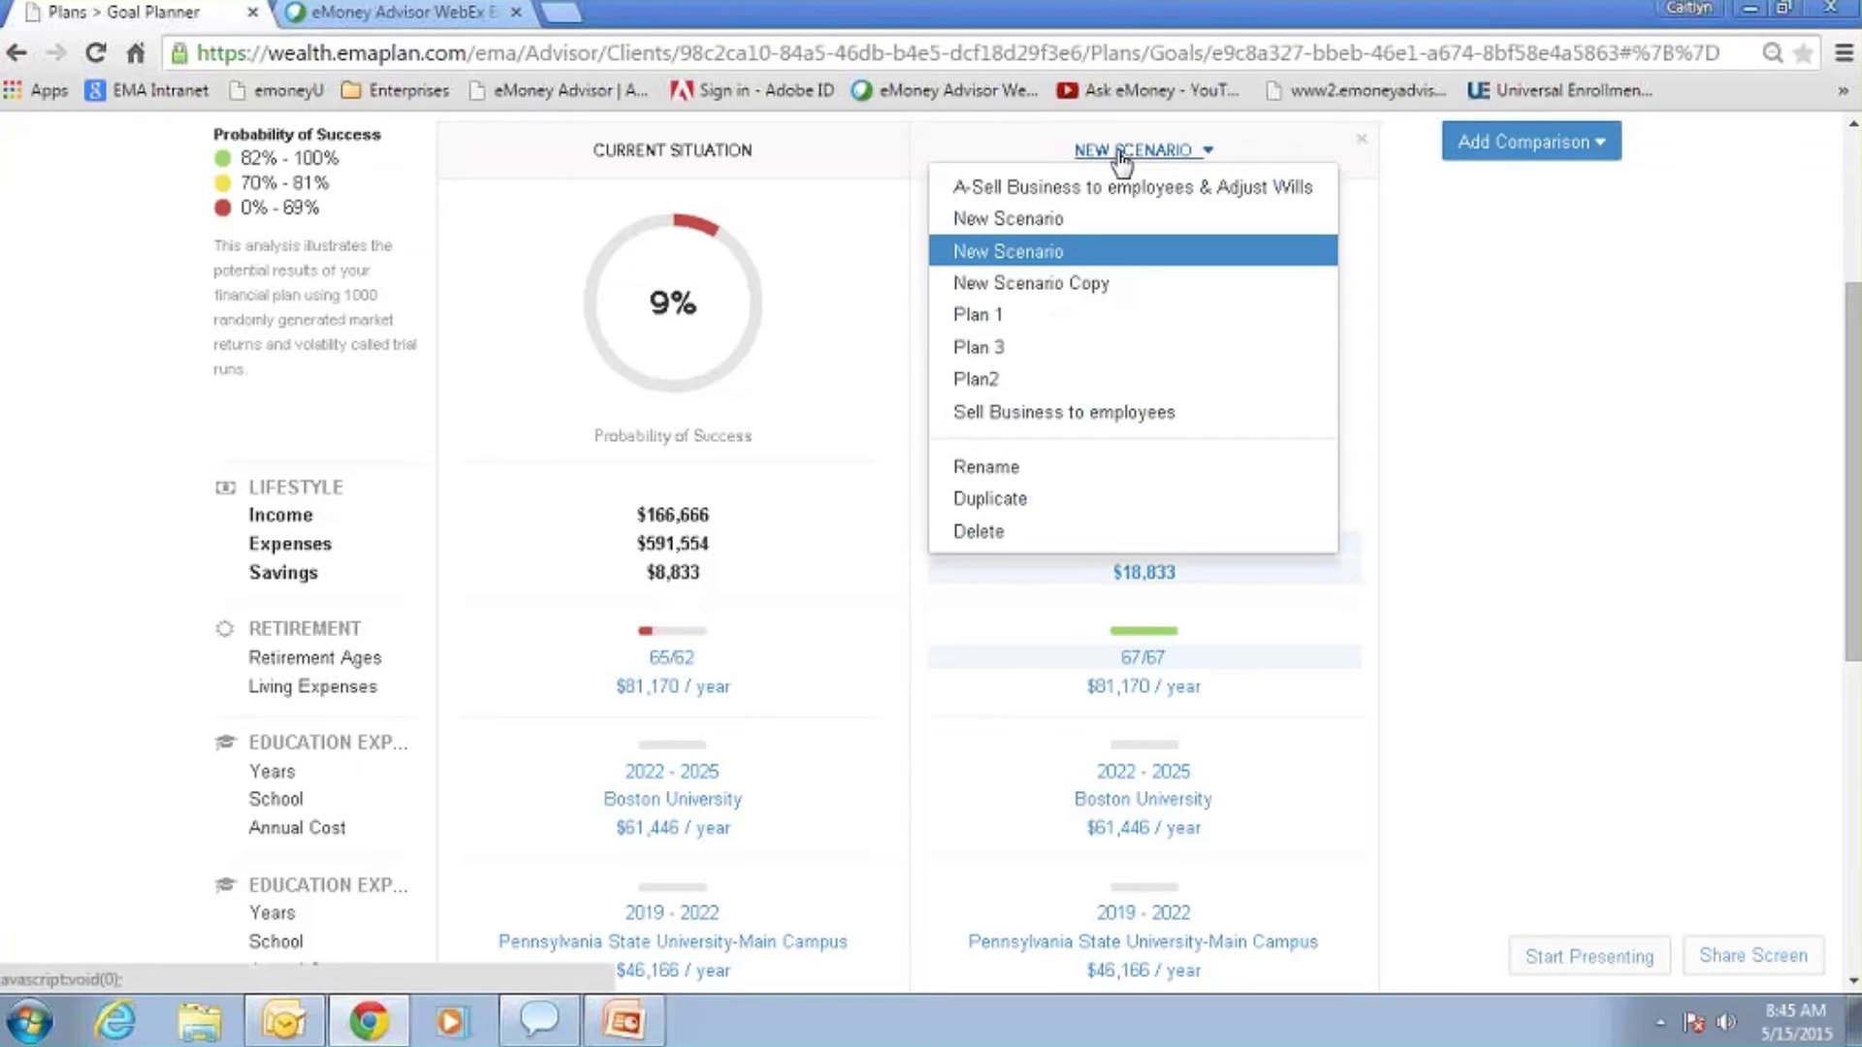
left_click(1032, 514)
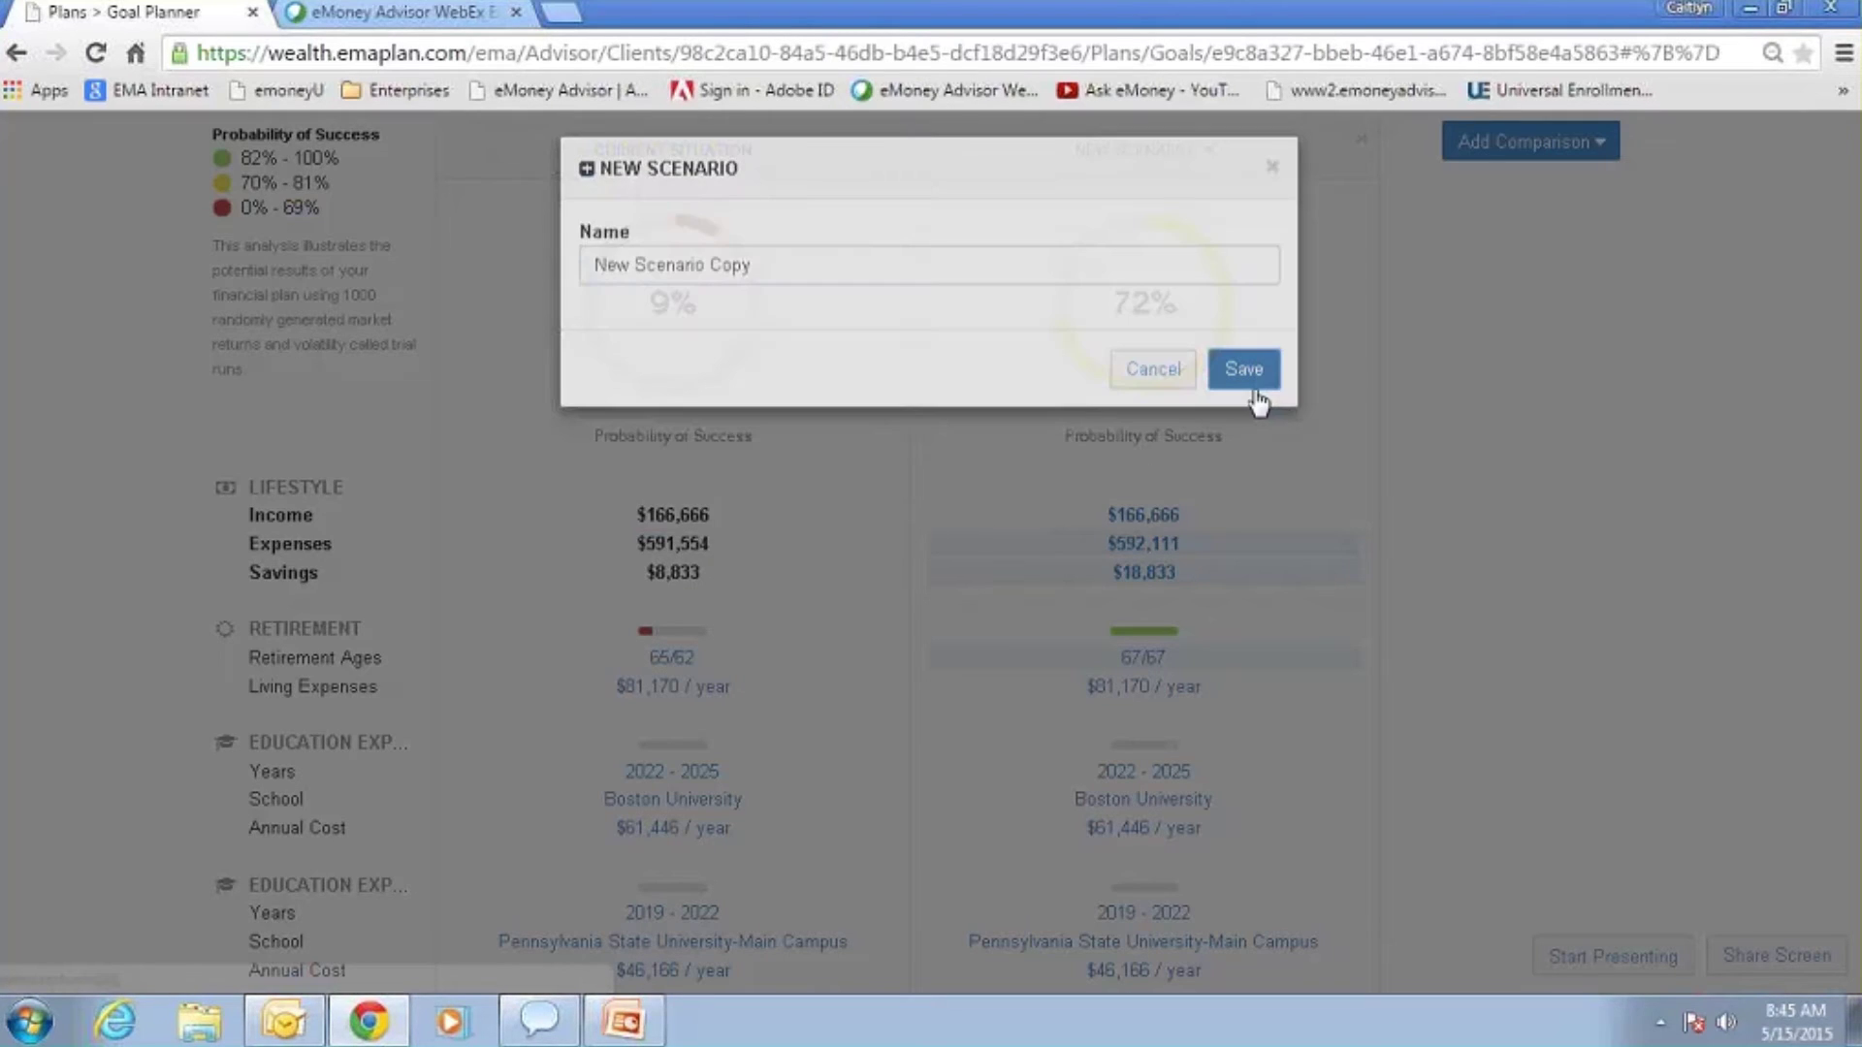
left_click(1244, 370)
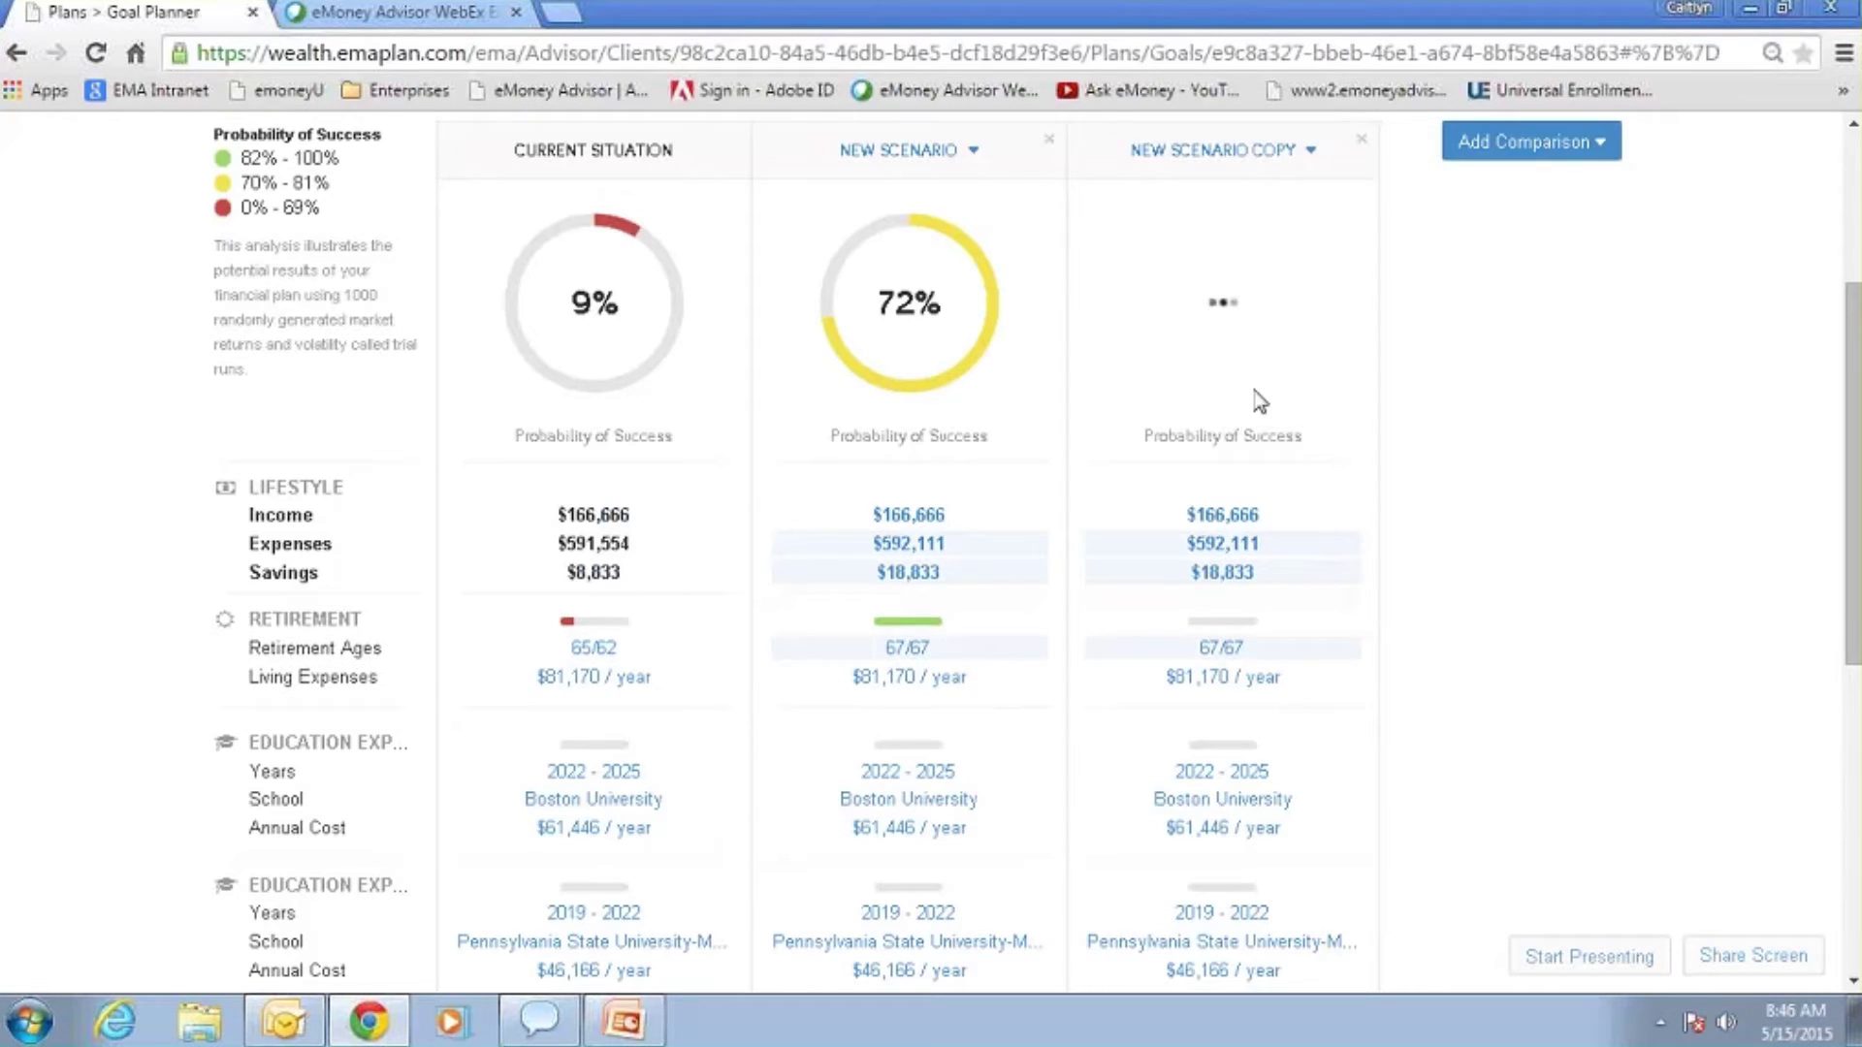
Step: Set the Leave to Heirs amount to $400,000 in New Scenario Copy and check its probability of success
scroll(1260, 401, "down", 3)
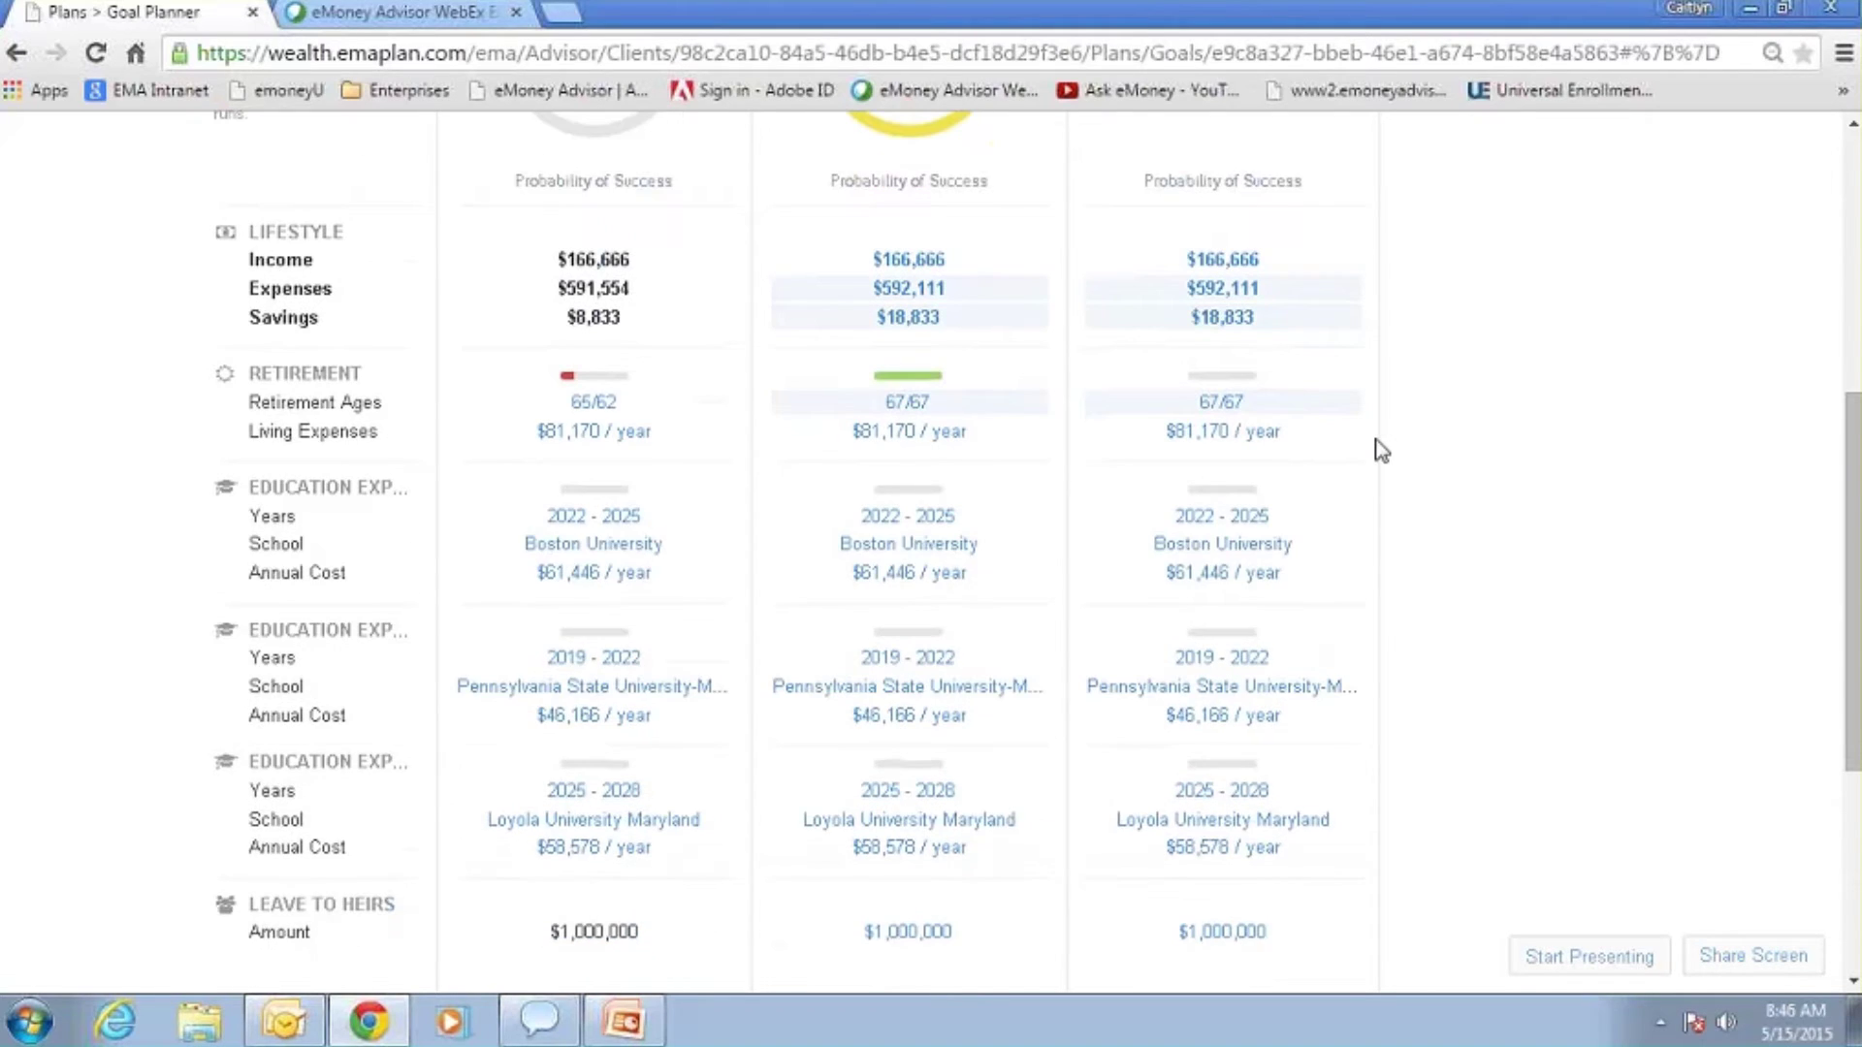
scroll(1391, 623, "down", 1)
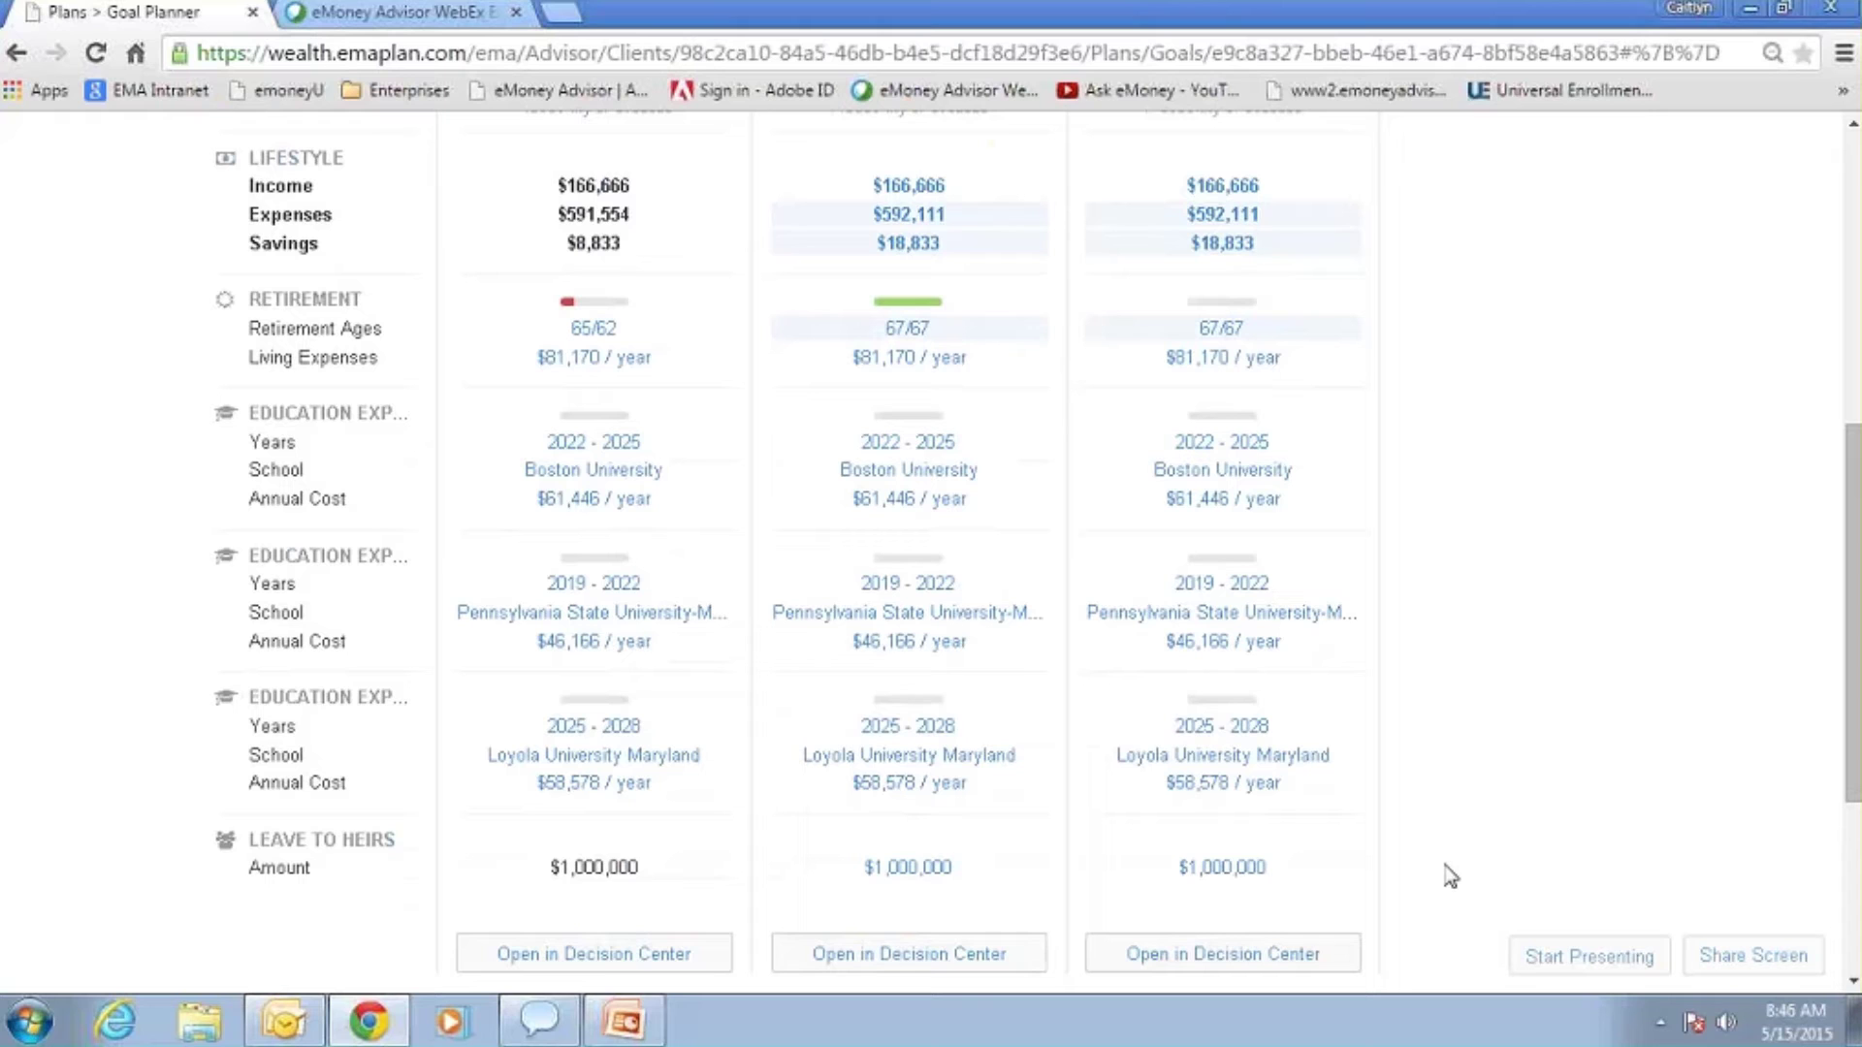
left_click(1213, 869)
double_click(918, 277)
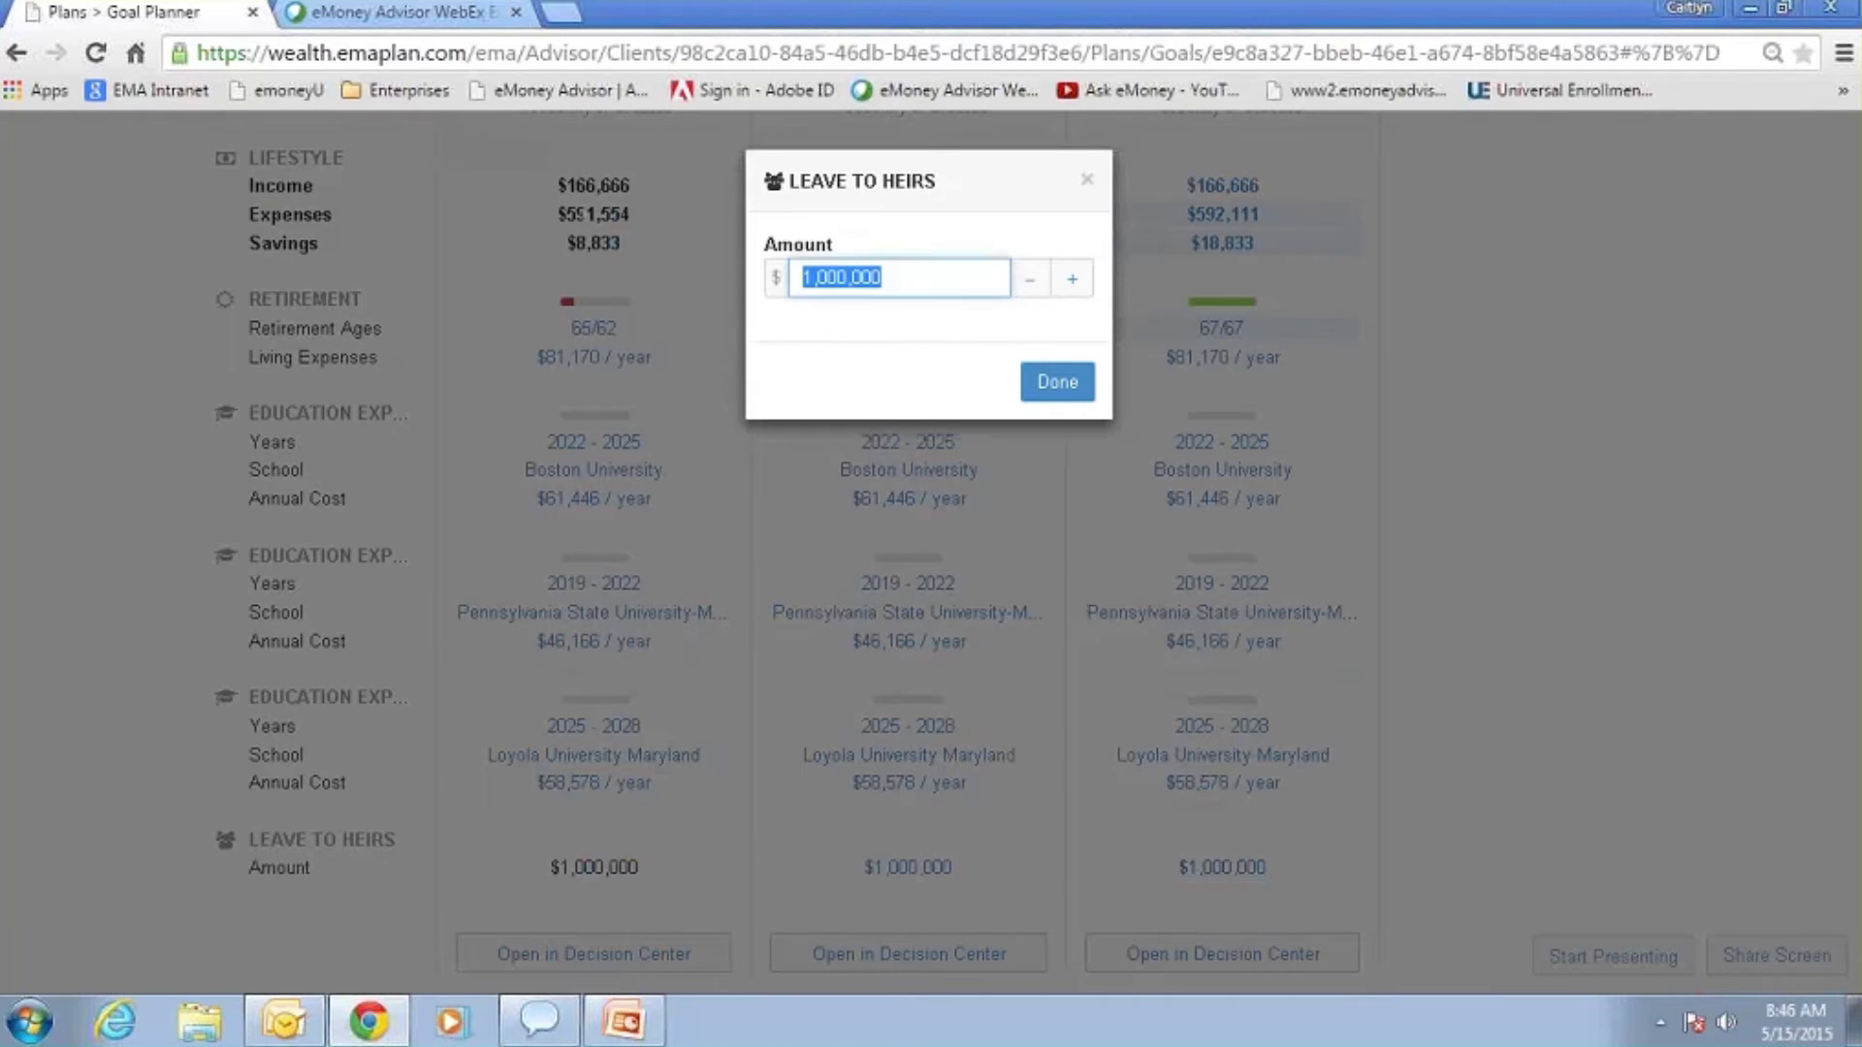
type("400,000")
left_click(1057, 381)
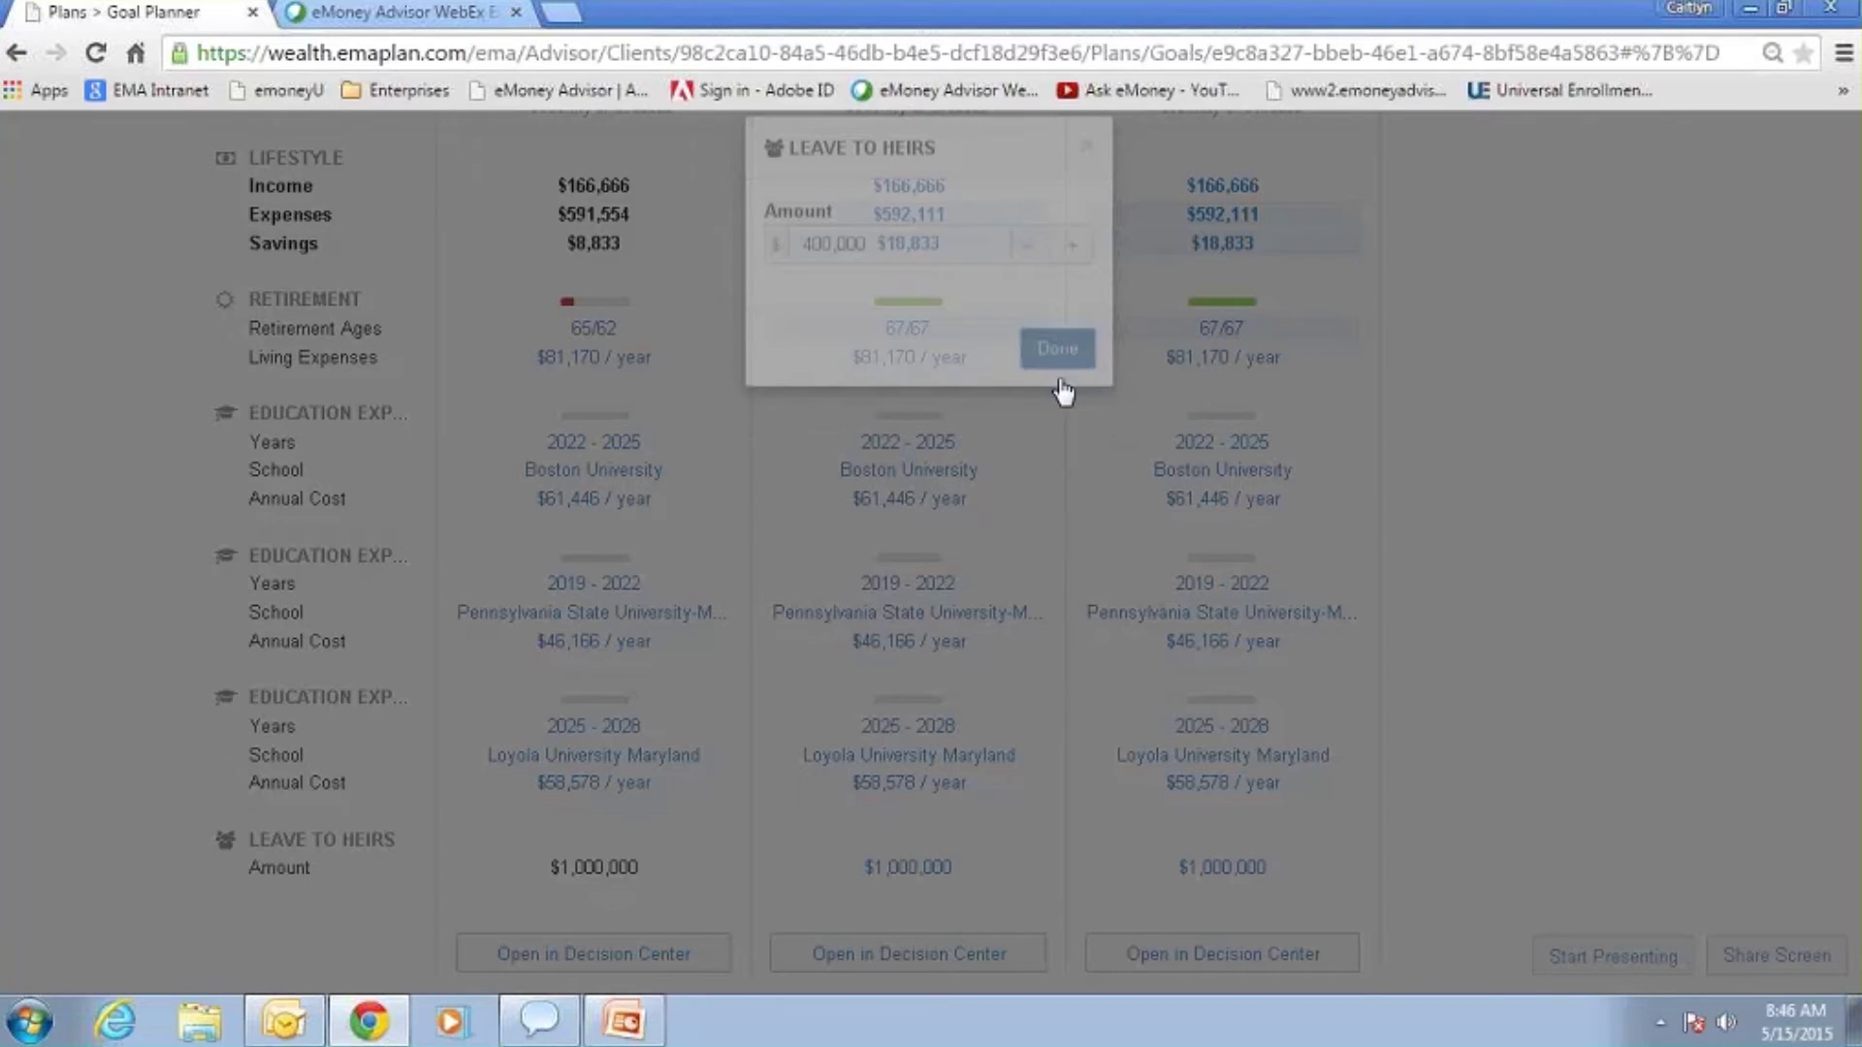
scroll(1480, 616, "up", 3)
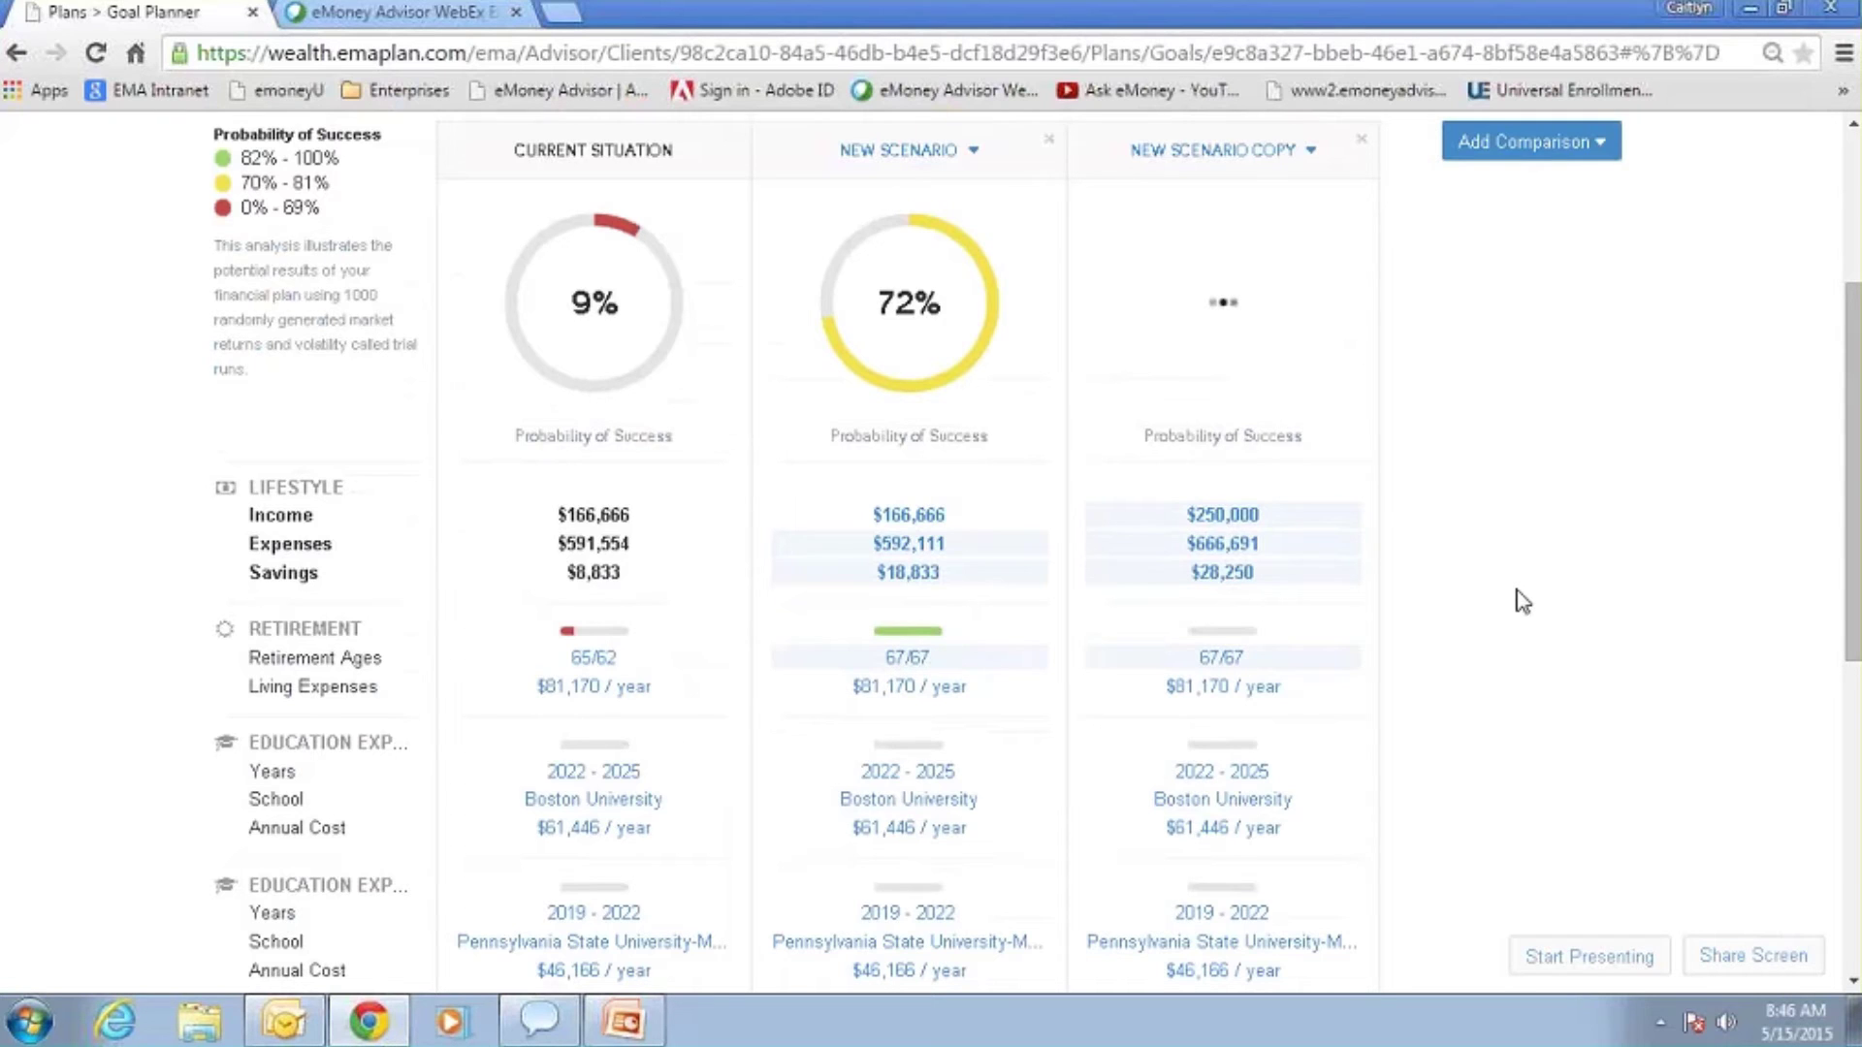
scroll(1522, 601, "down", 5)
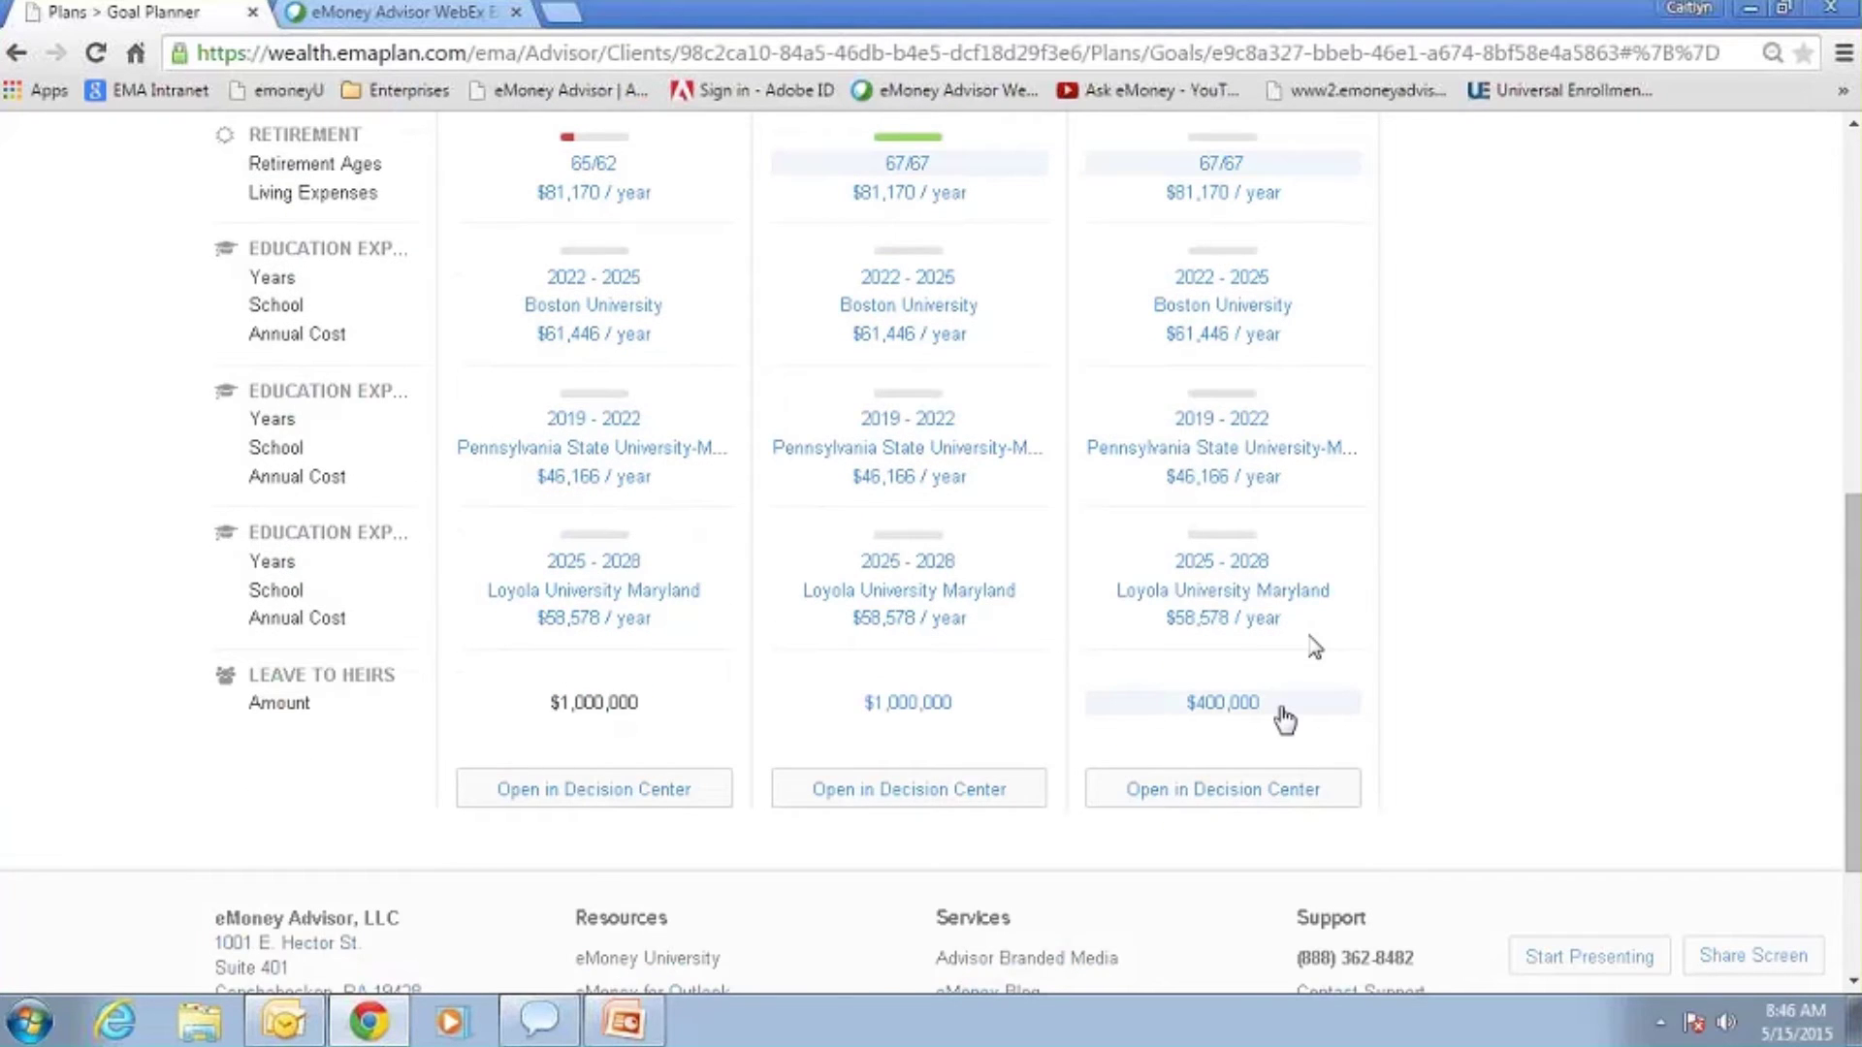
scroll(1446, 735, "up", 8)
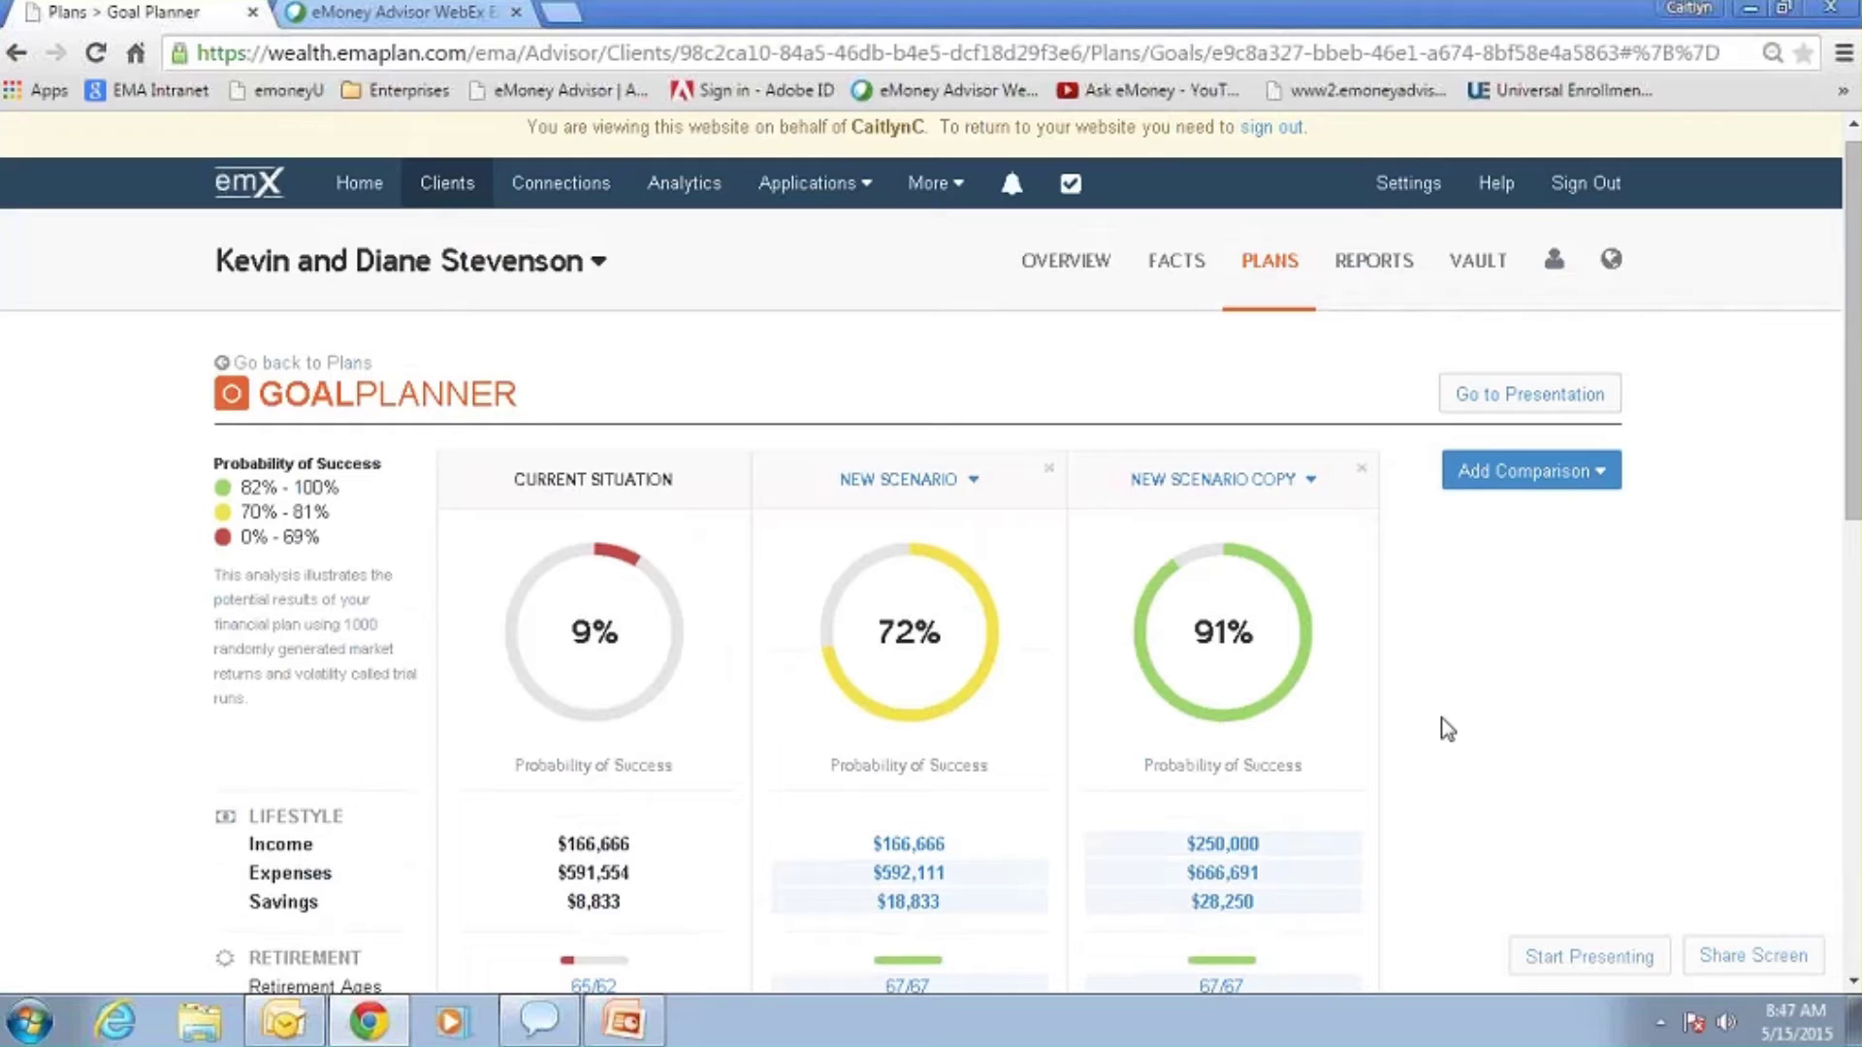
Step: Open the Current Situation in Decision Center and turn off all of its techniques
scroll(1447, 733, "down", 4)
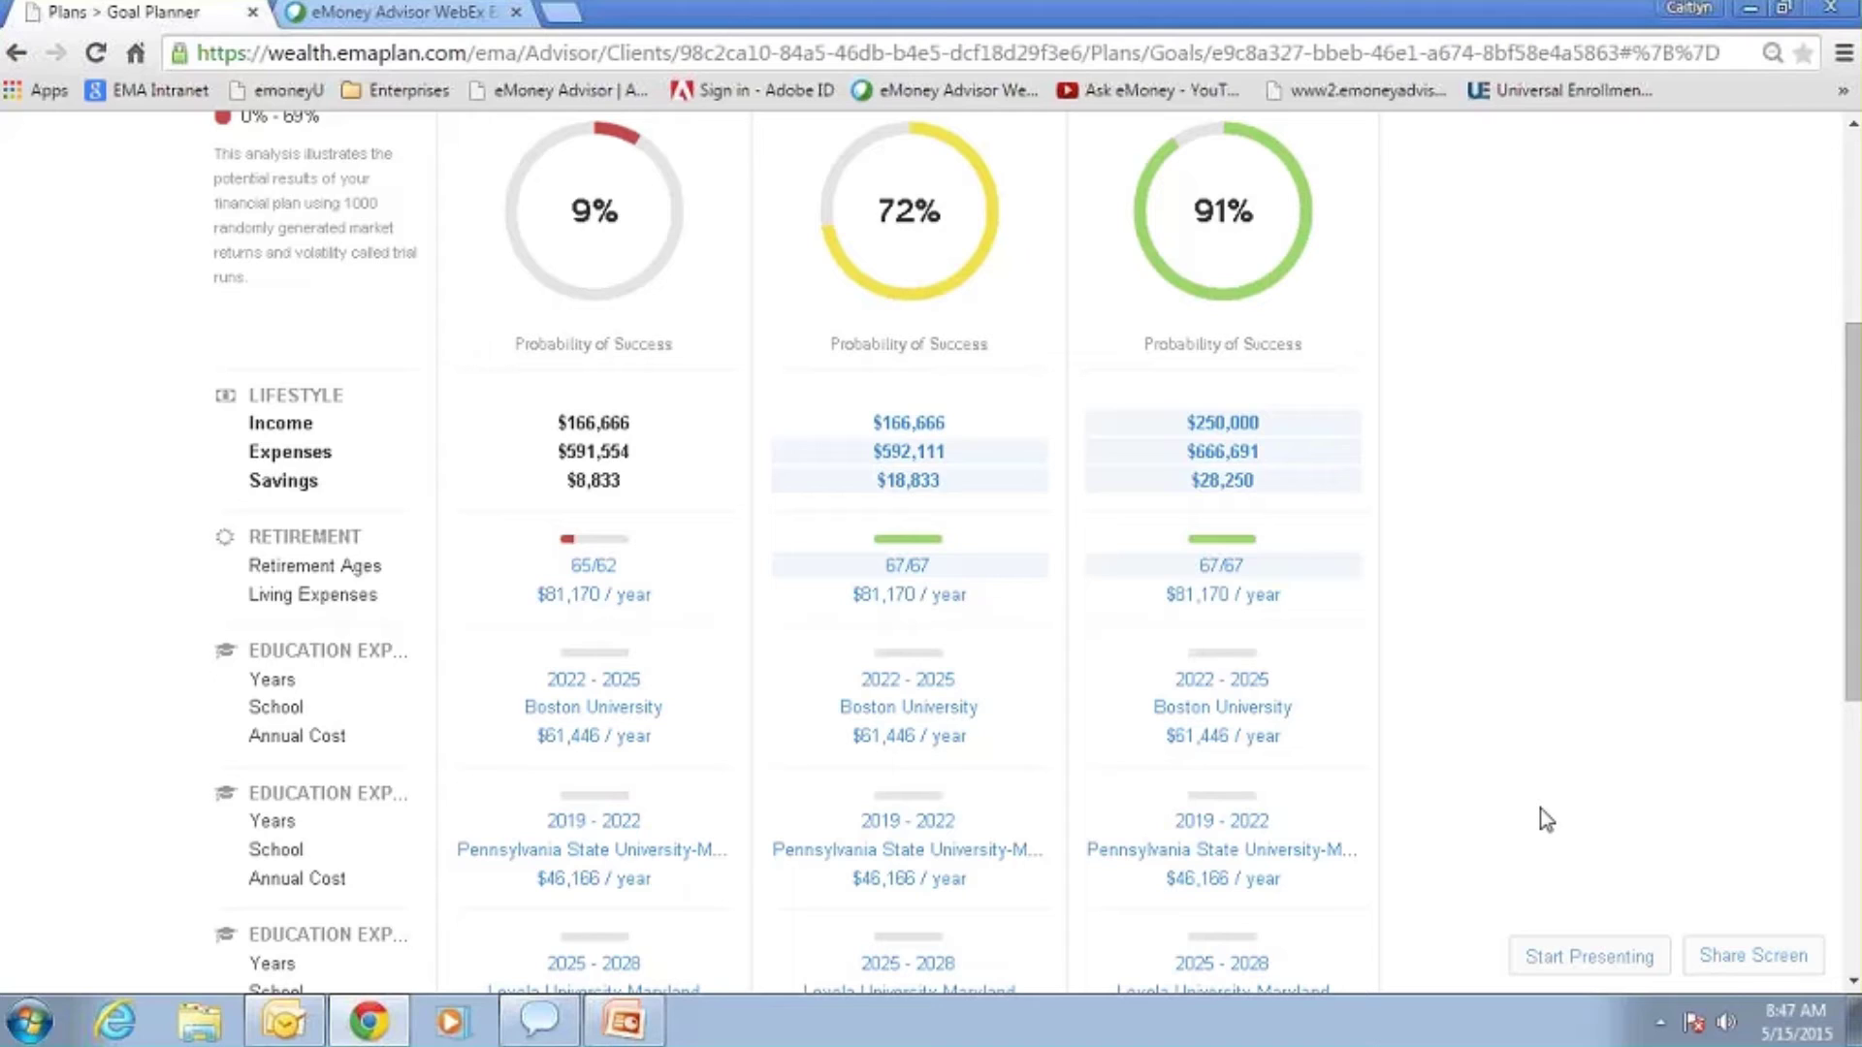
scroll(1546, 820, "down", 3)
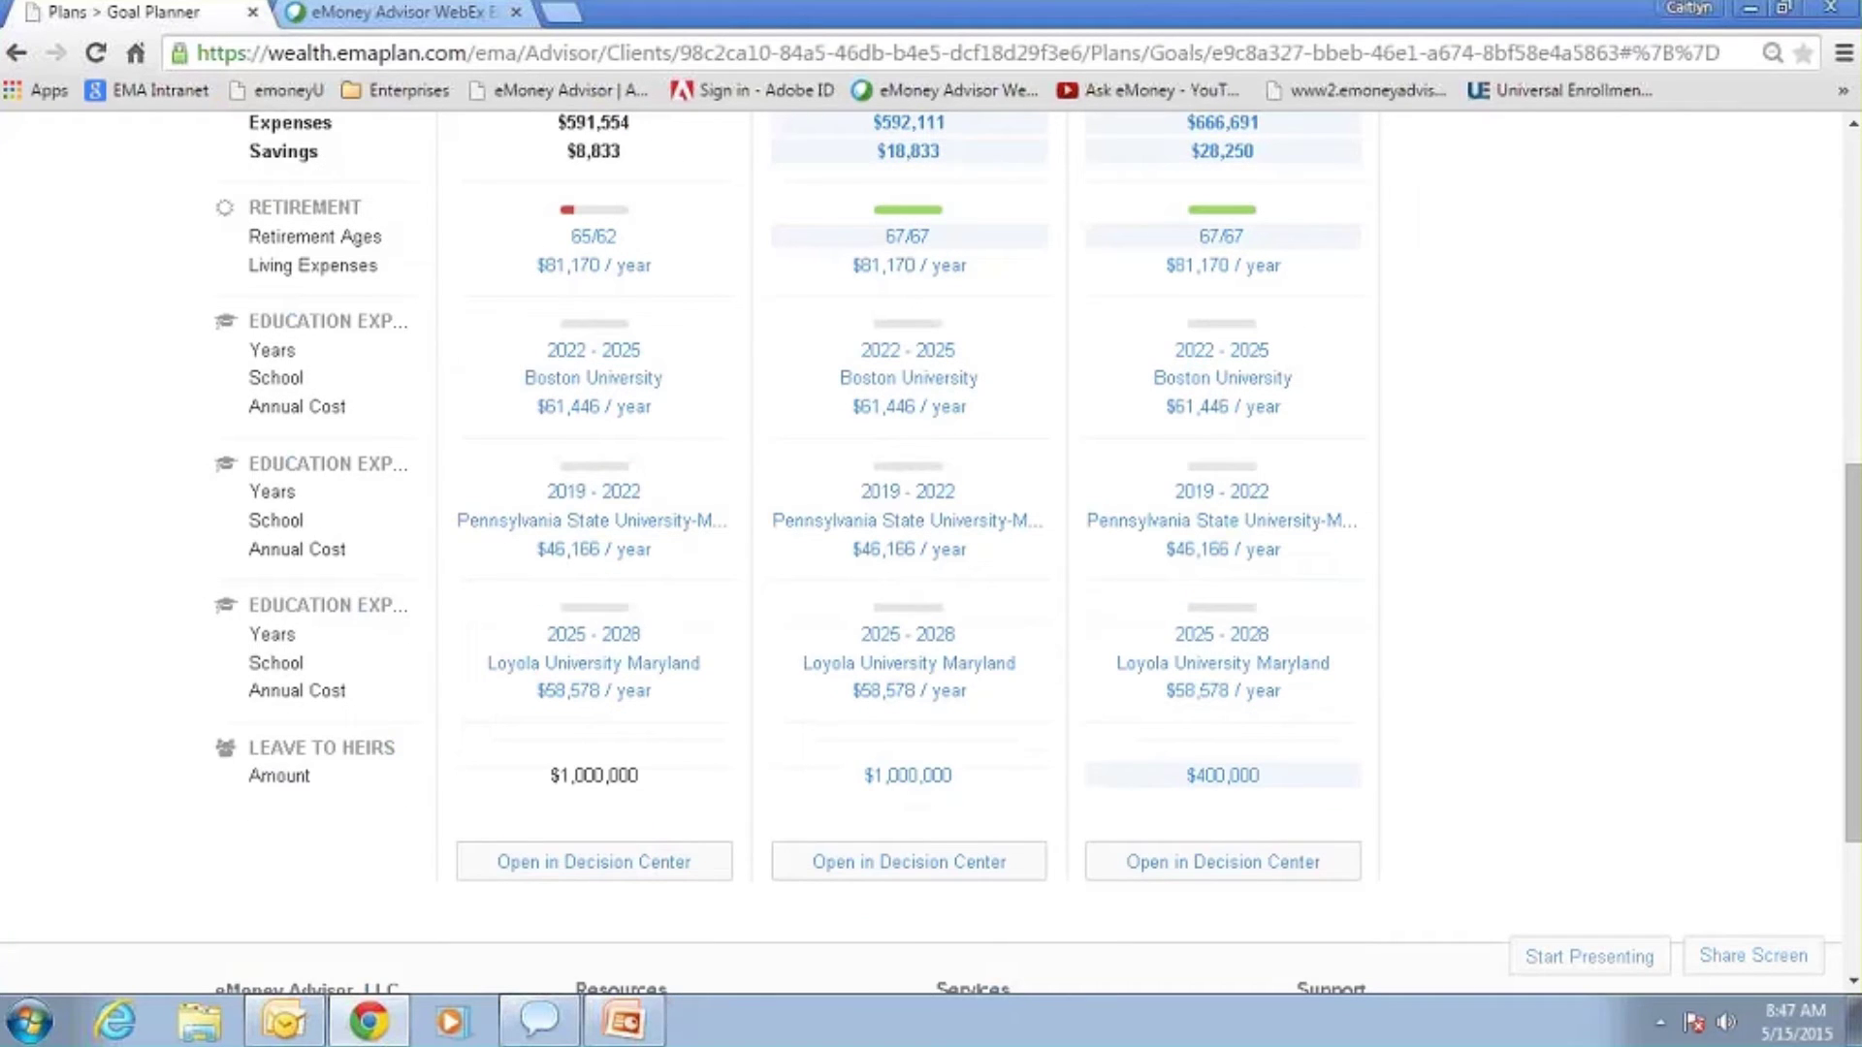
left_click(613, 866)
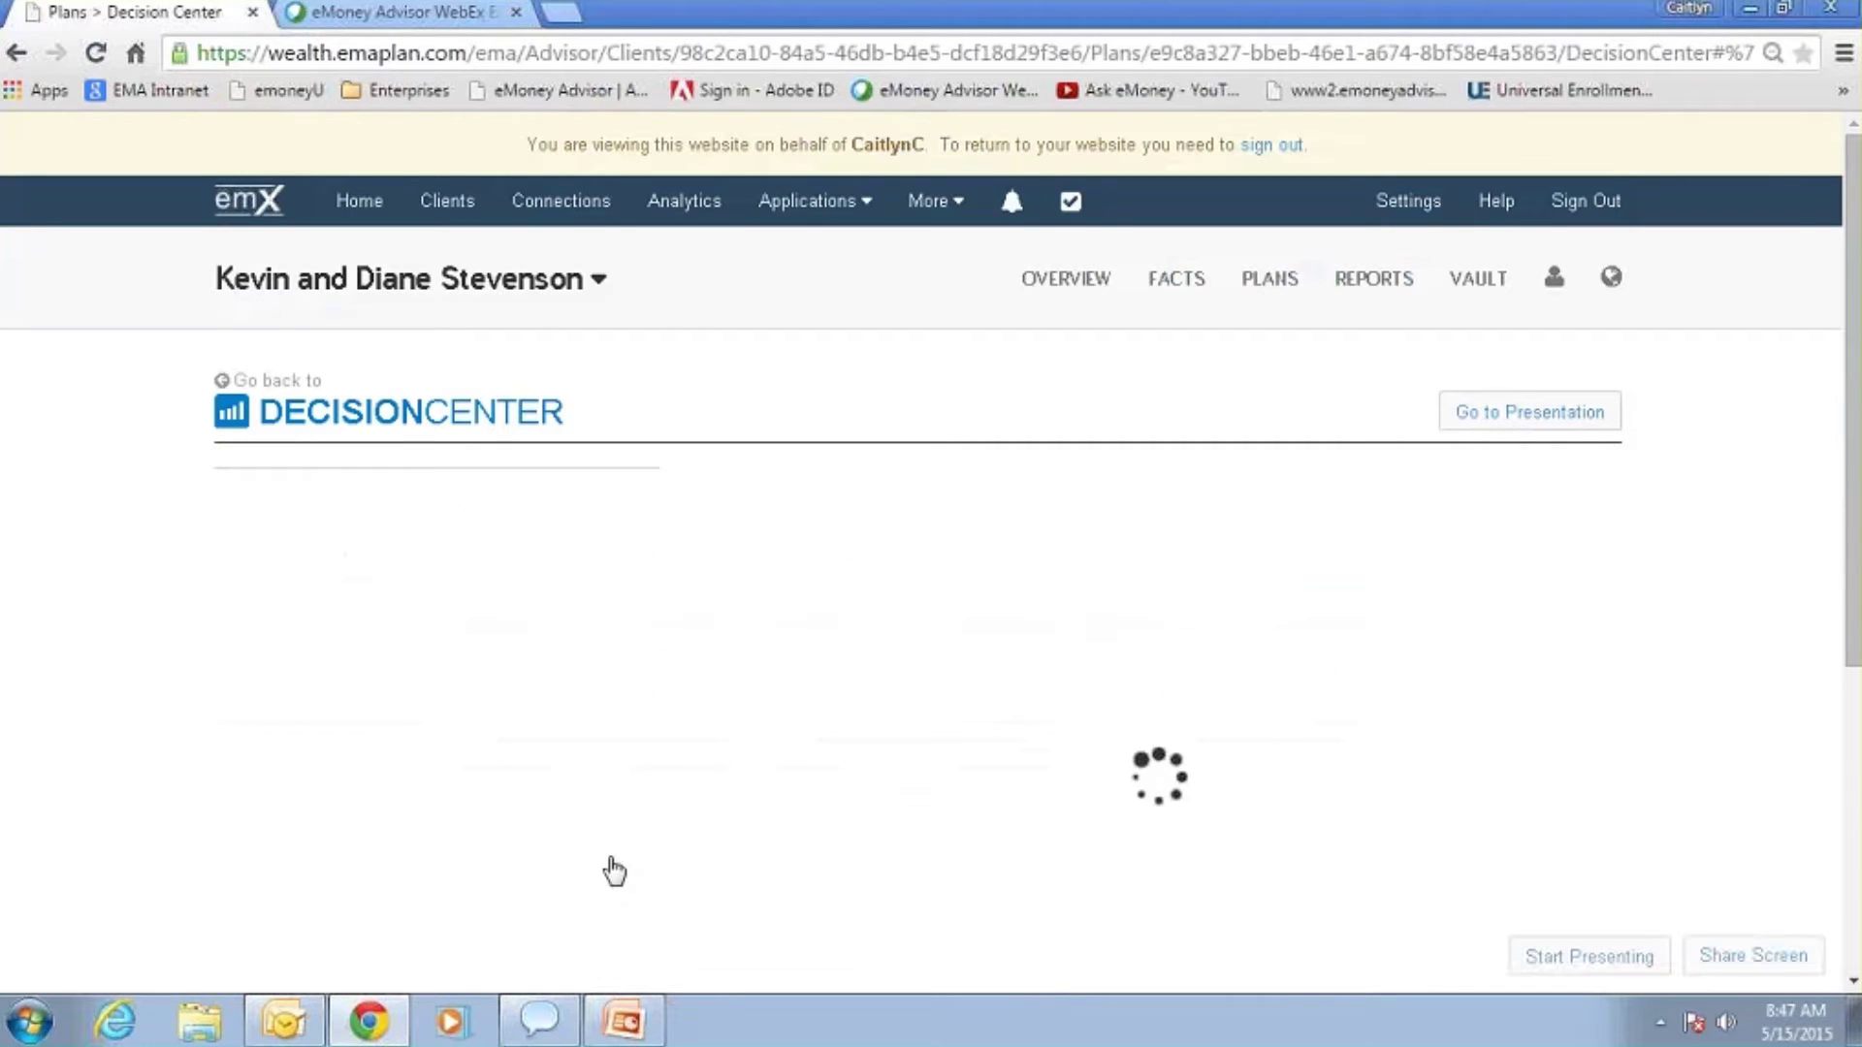
scroll(621, 853, "down", 2)
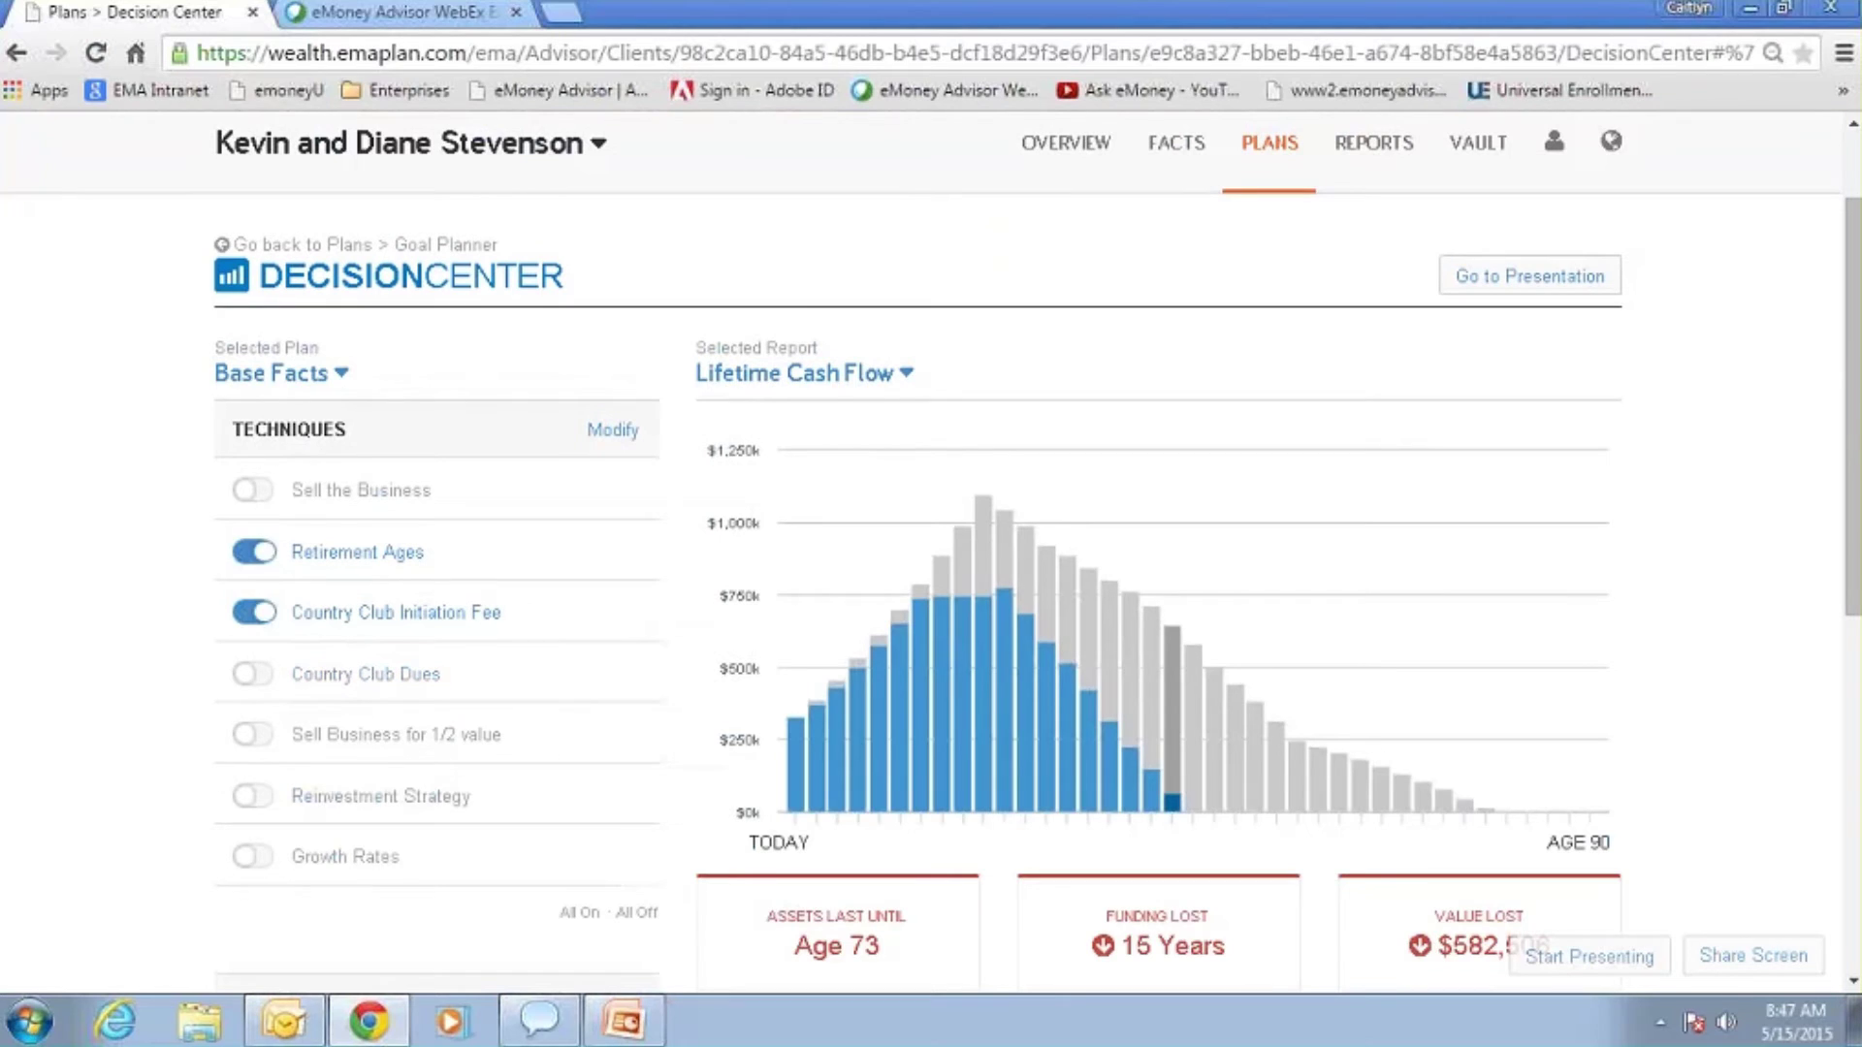
left_click(636, 913)
scroll(66, 630, "down", 2)
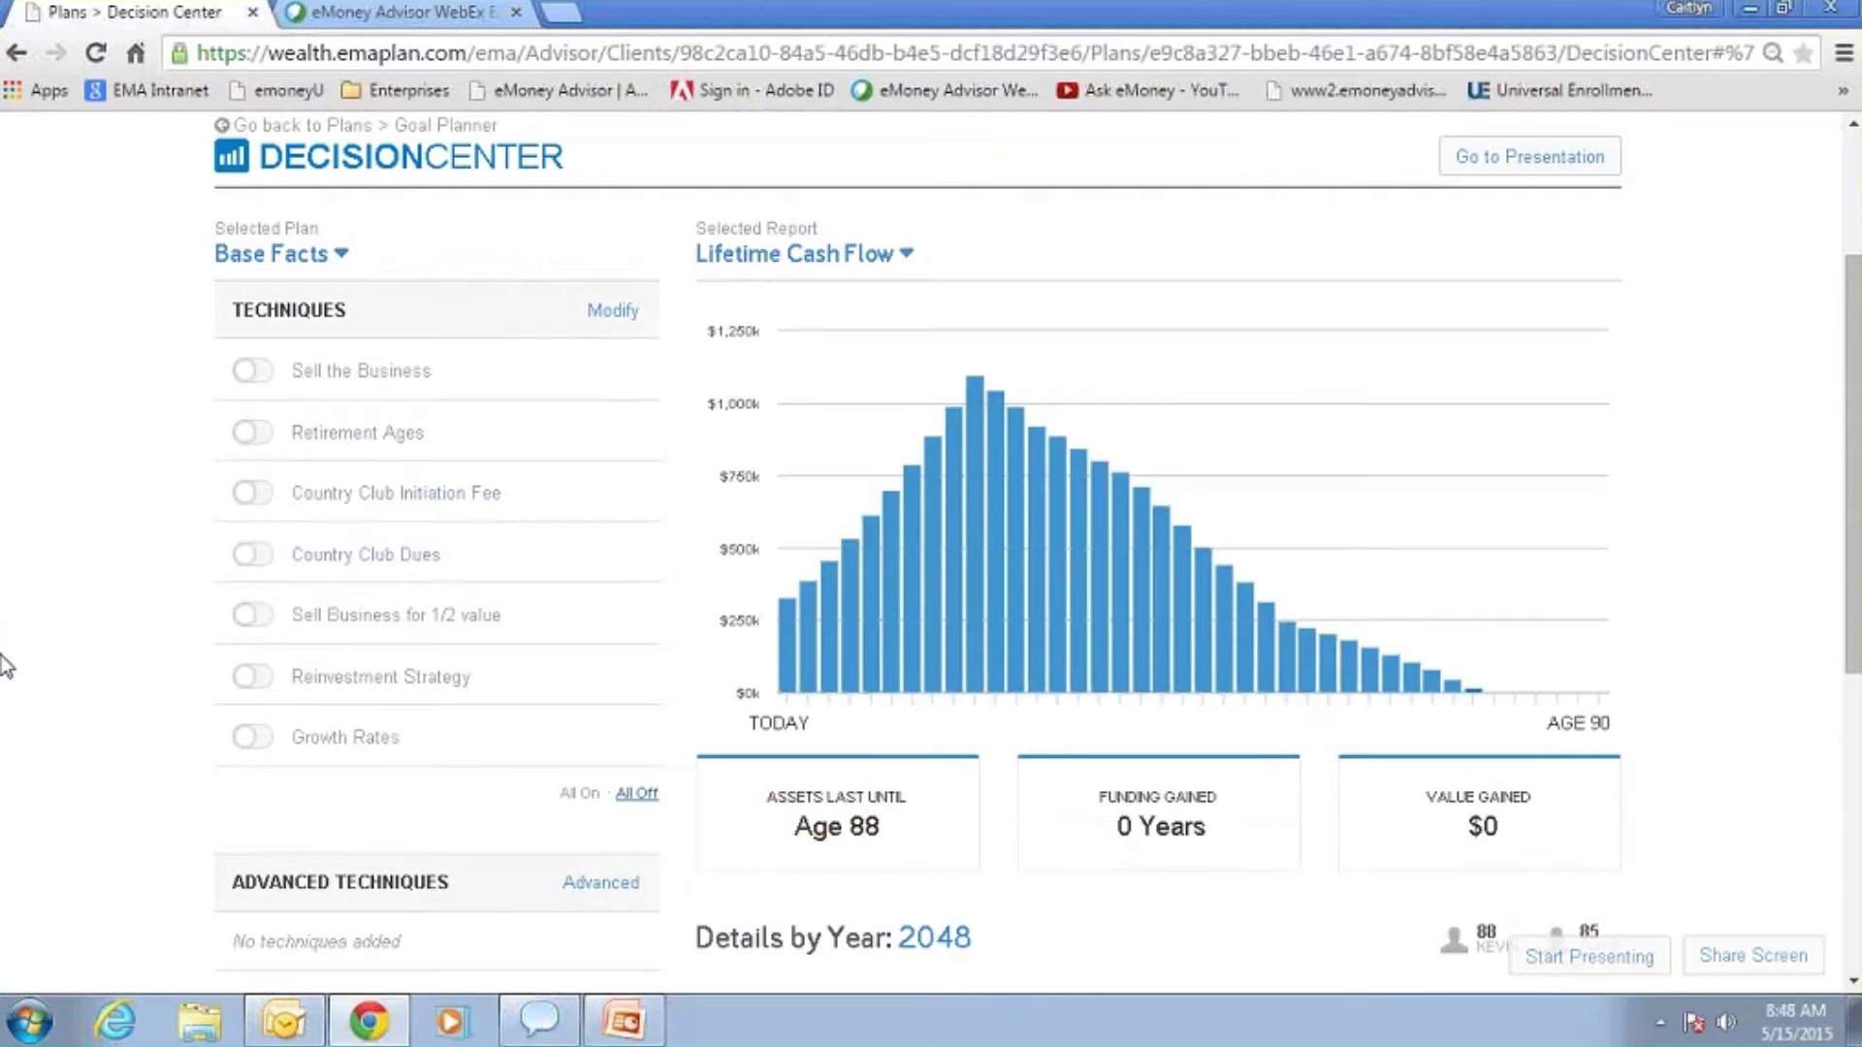
Step: Turn on the Sell the Business, Retirement Ages, Country Club Initiation Fee and Country Club Dues techniques
left_click(254, 370)
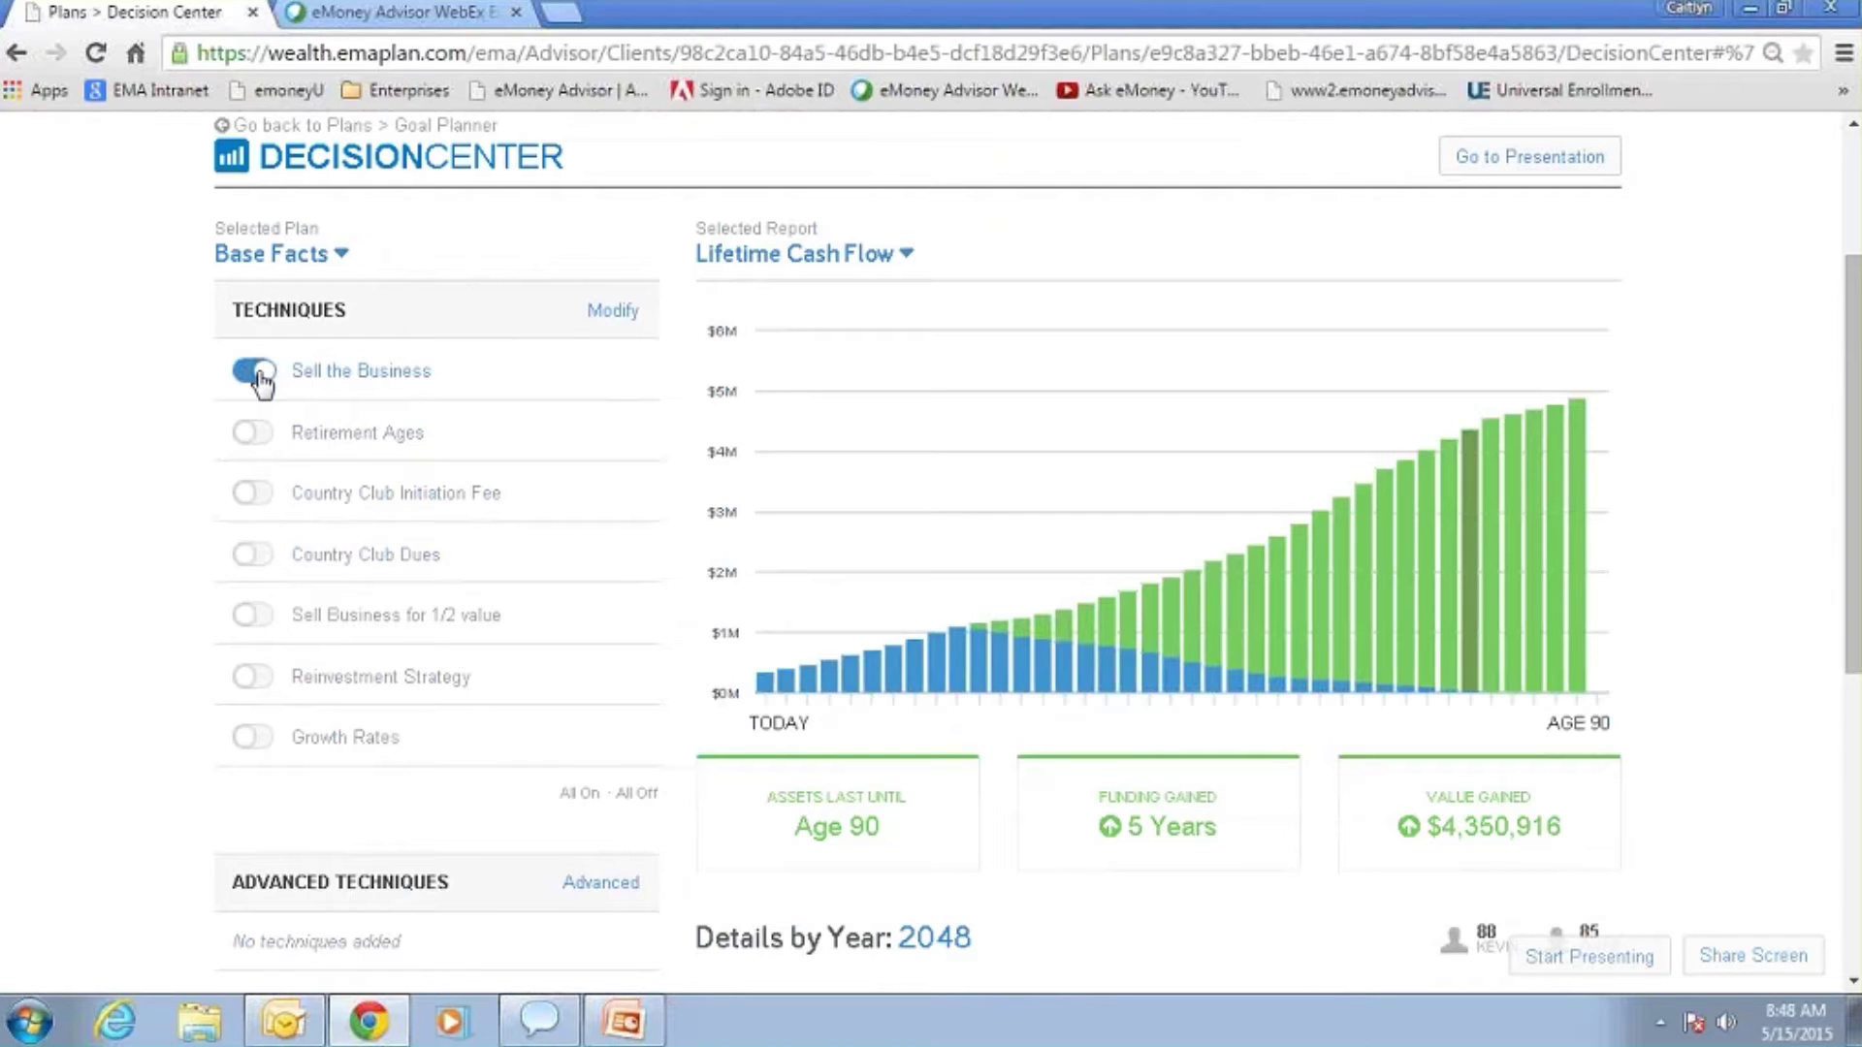
mouse_move(1567, 631)
left_click(253, 432)
left_click(265, 493)
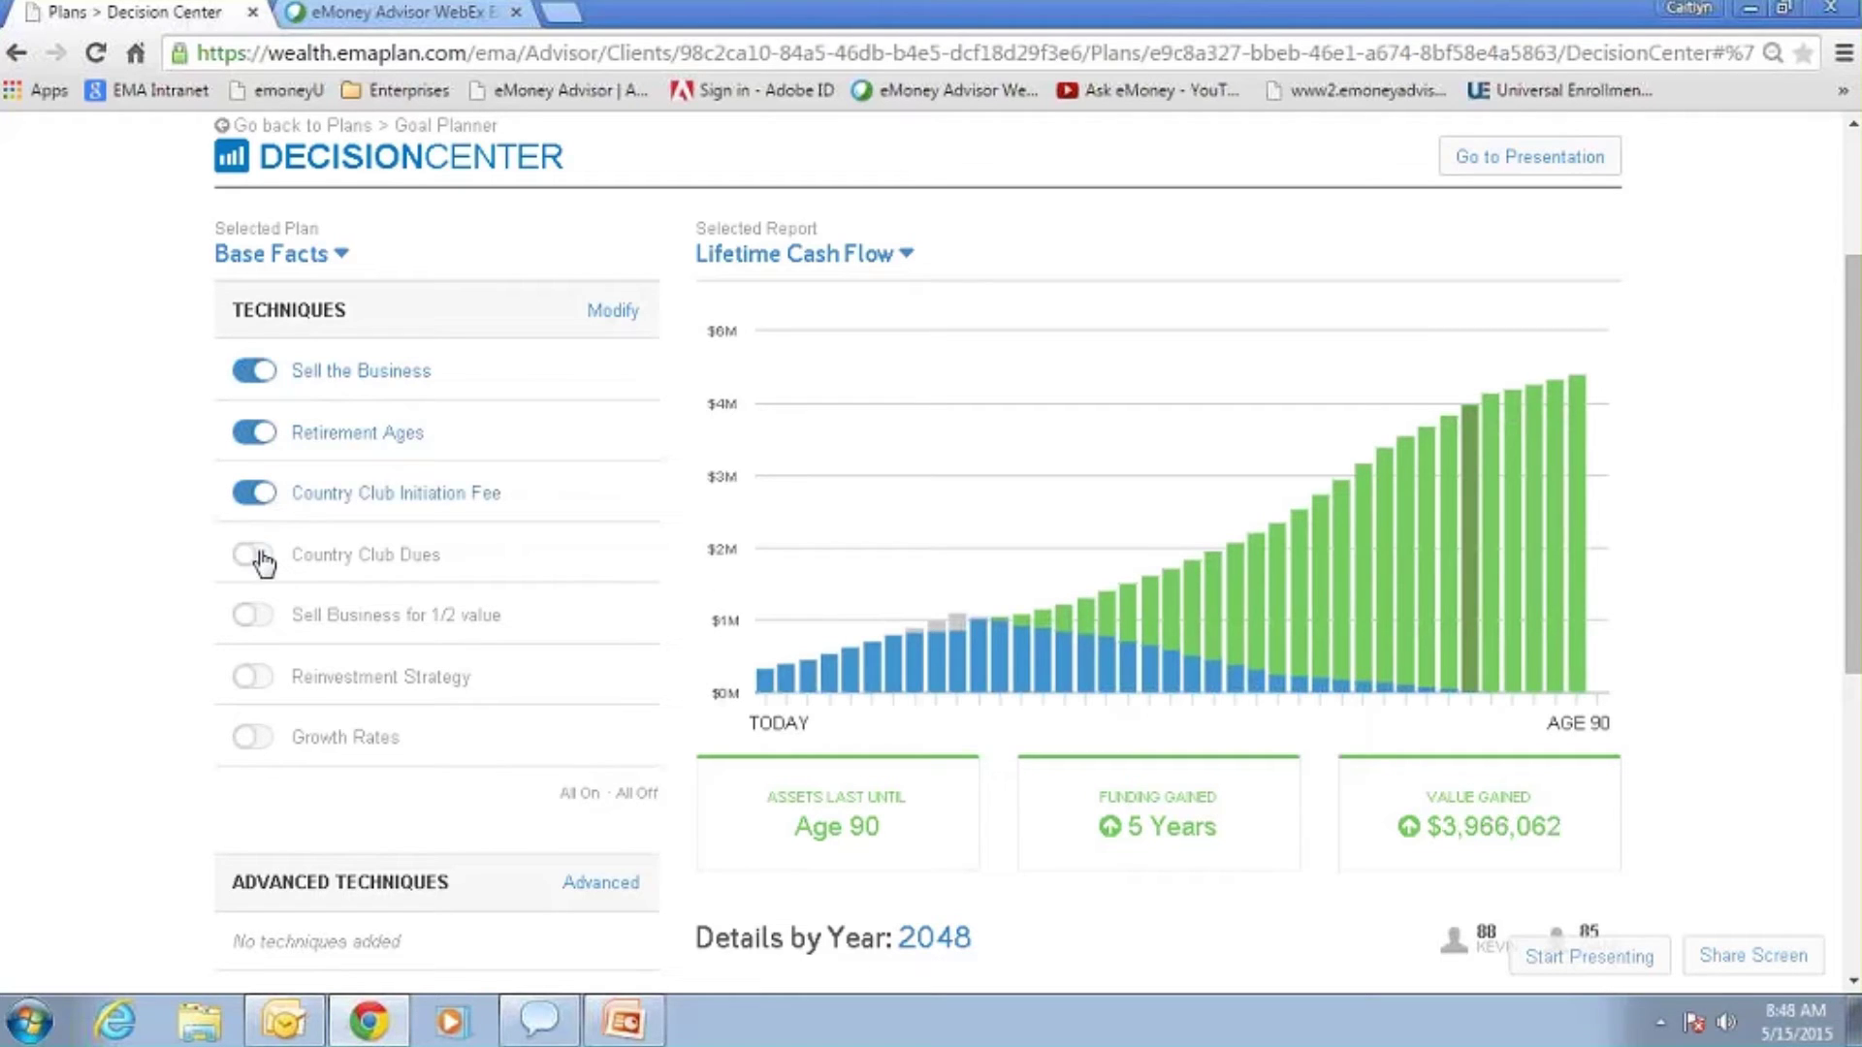
left_click(261, 558)
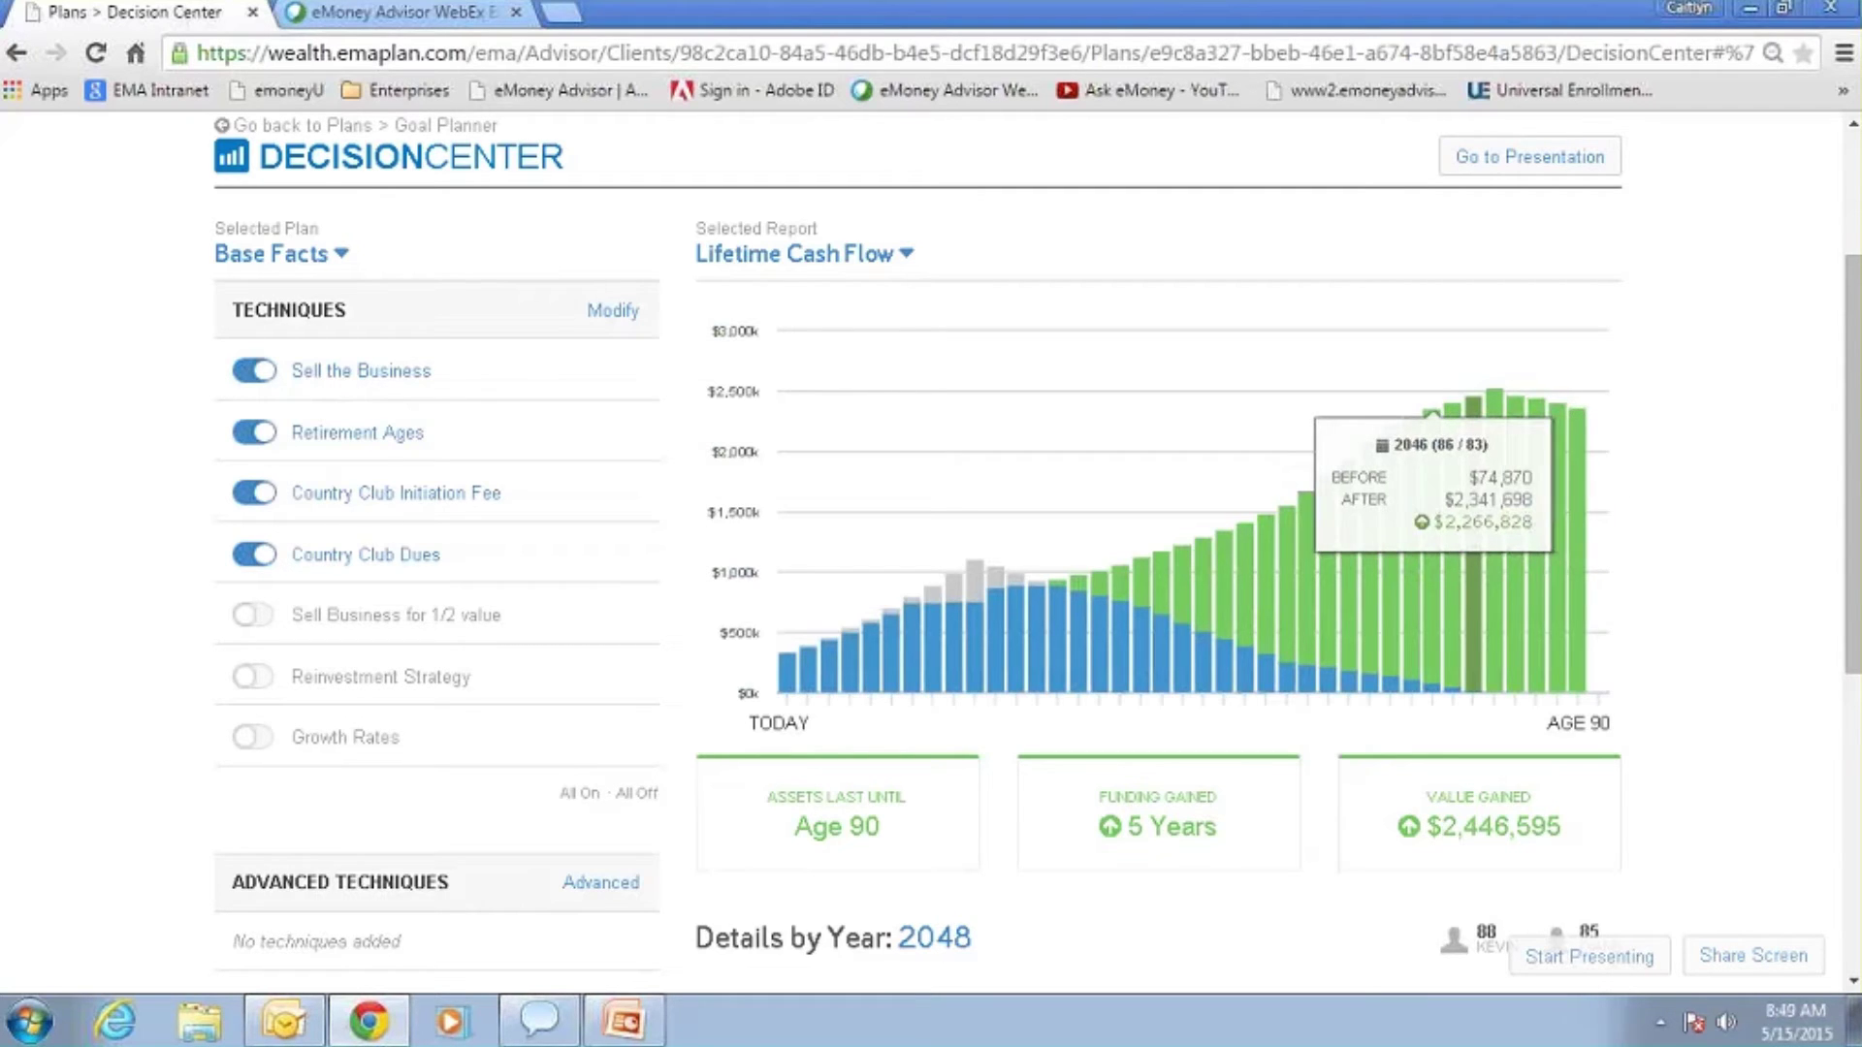
Step: Show the Stress Test report and replace the Sell the Business technique with Sell Business for 1/2 value
left_click(803, 254)
left_click(785, 364)
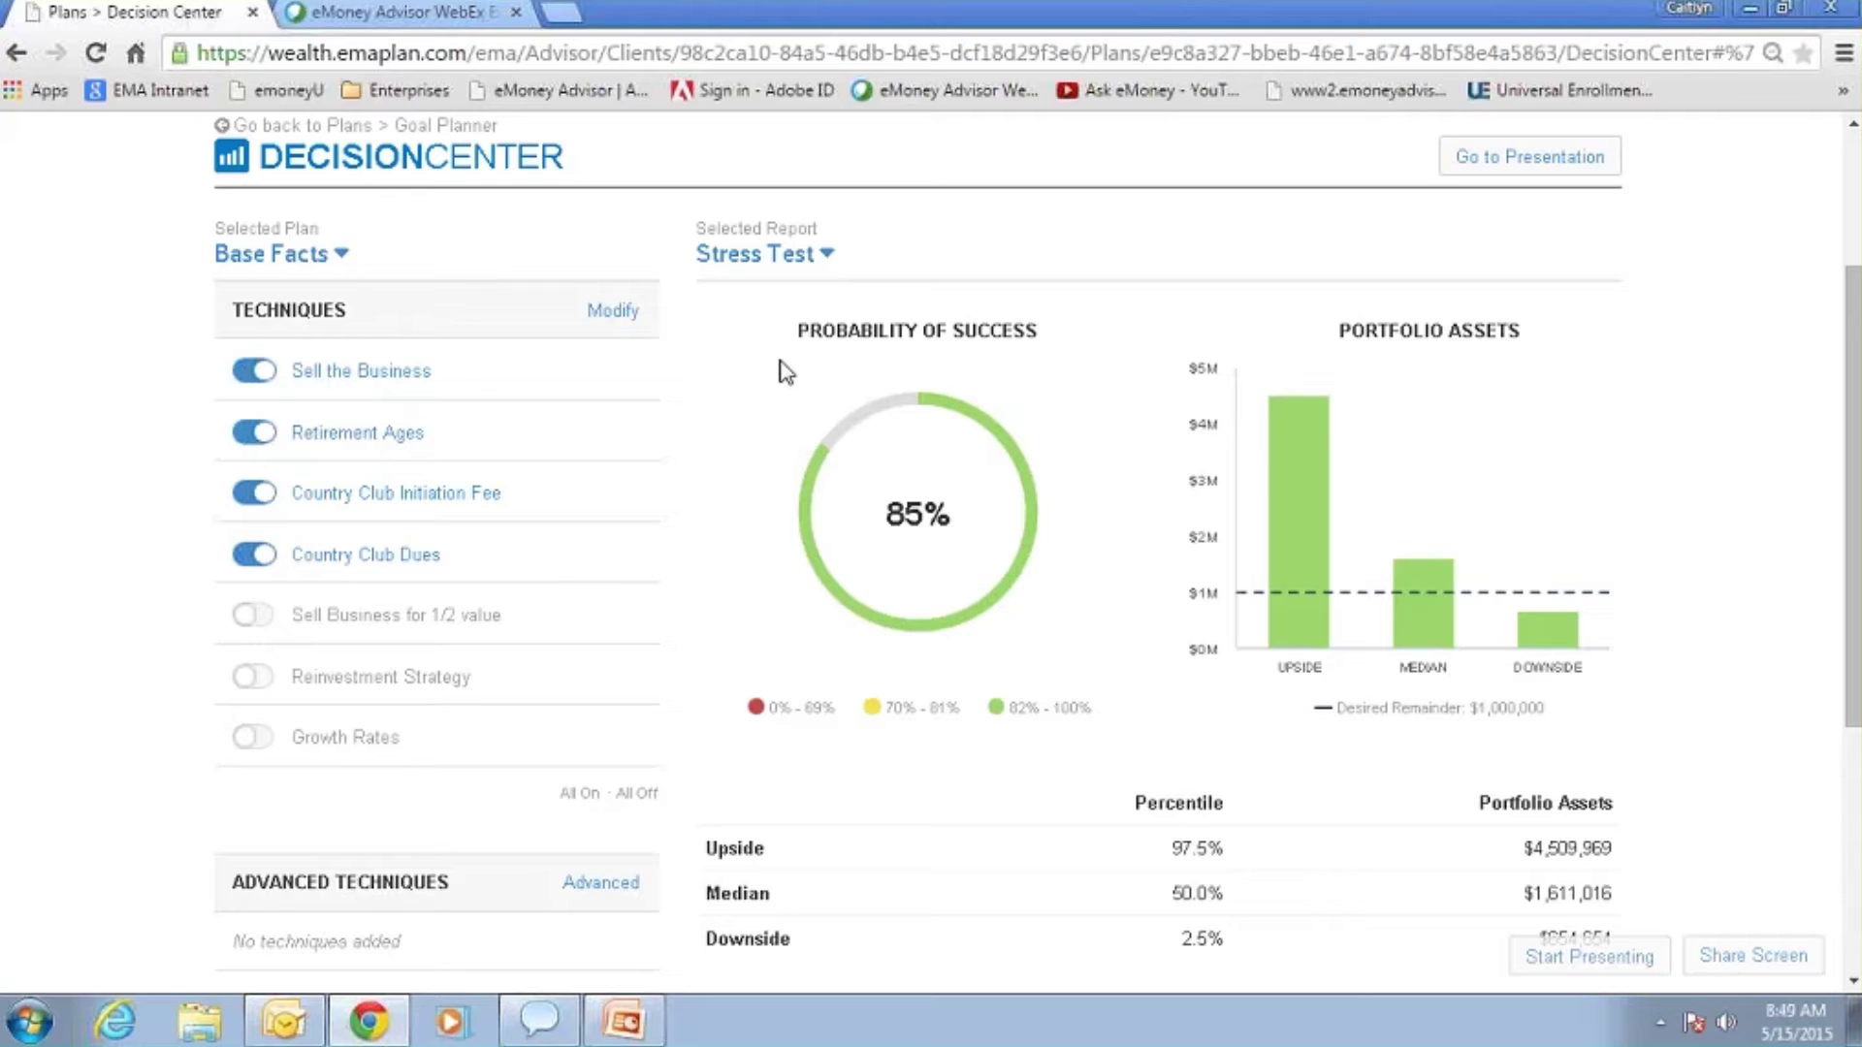
left_click(264, 377)
left_click(270, 621)
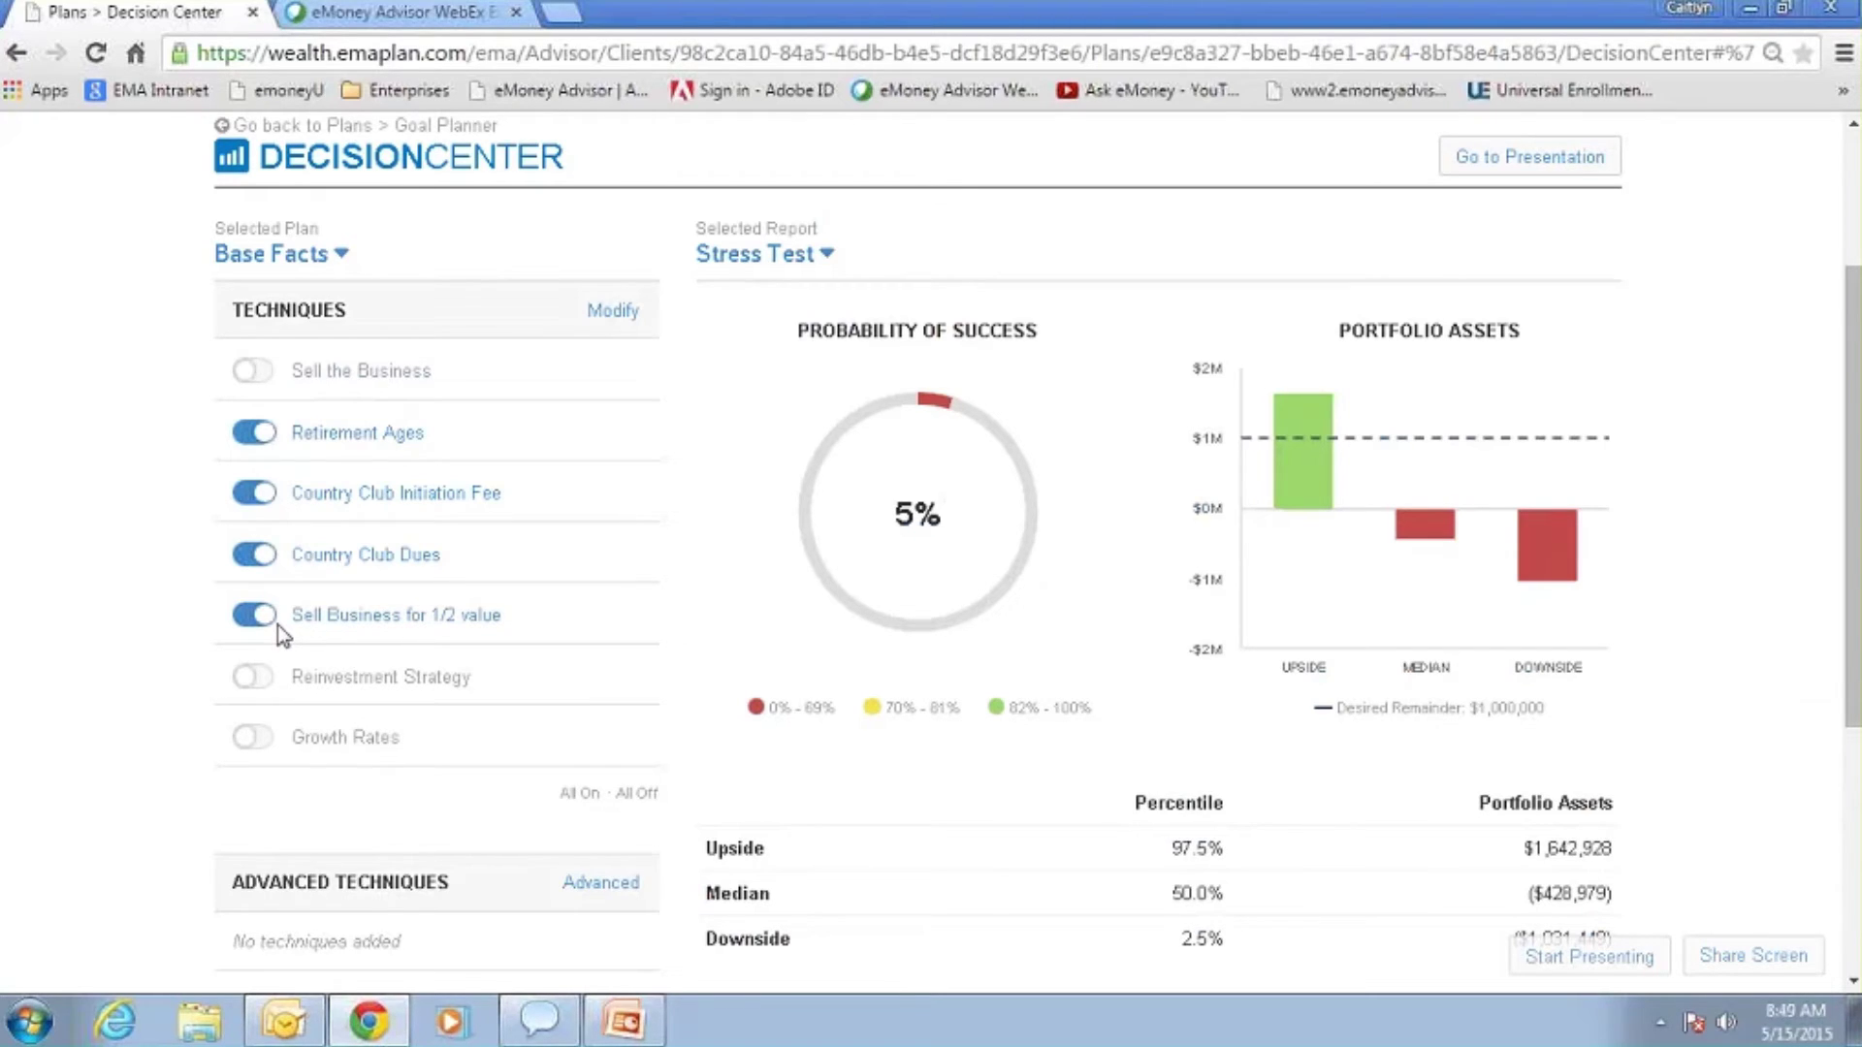
scroll(277, 625, "down", 1)
scroll(282, 640, "down", 2)
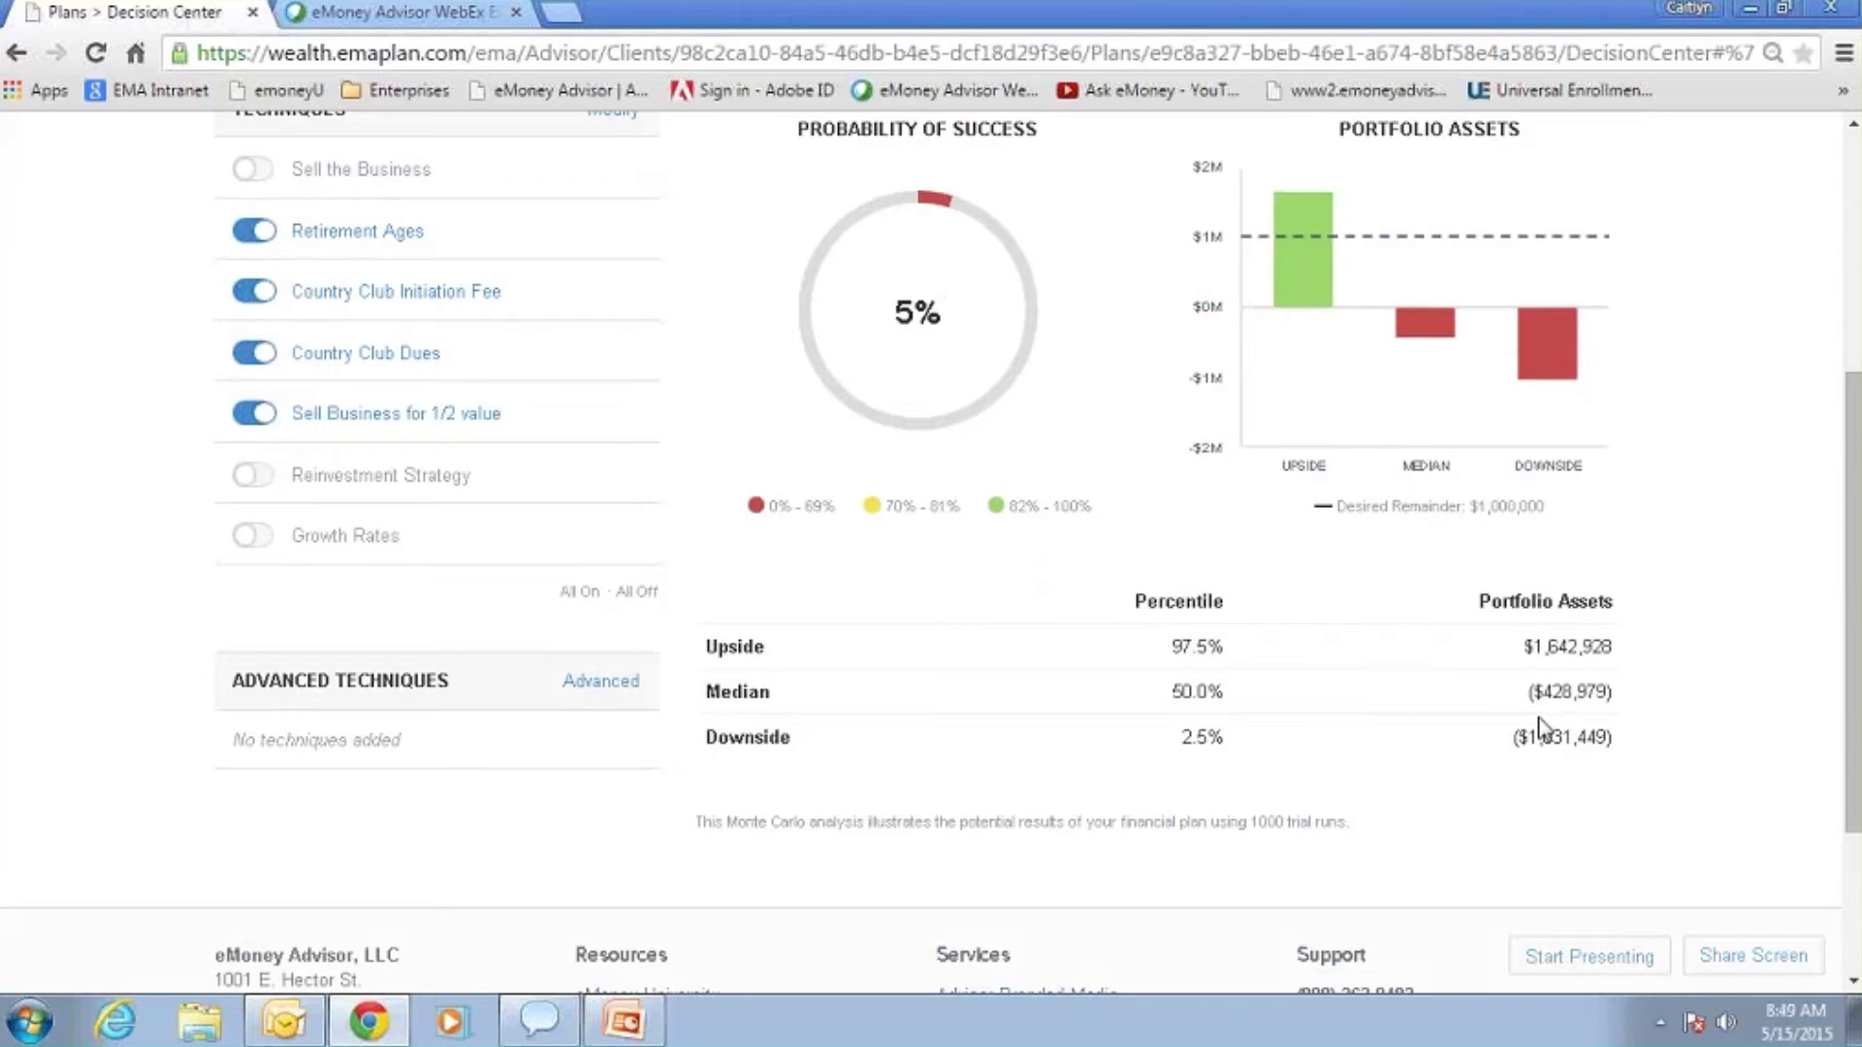
Step: Switch the report back to Lifetime Cash Flow and examine the chart for the half-value business sale
scroll(1542, 727, "up", 4)
left_click(752, 465)
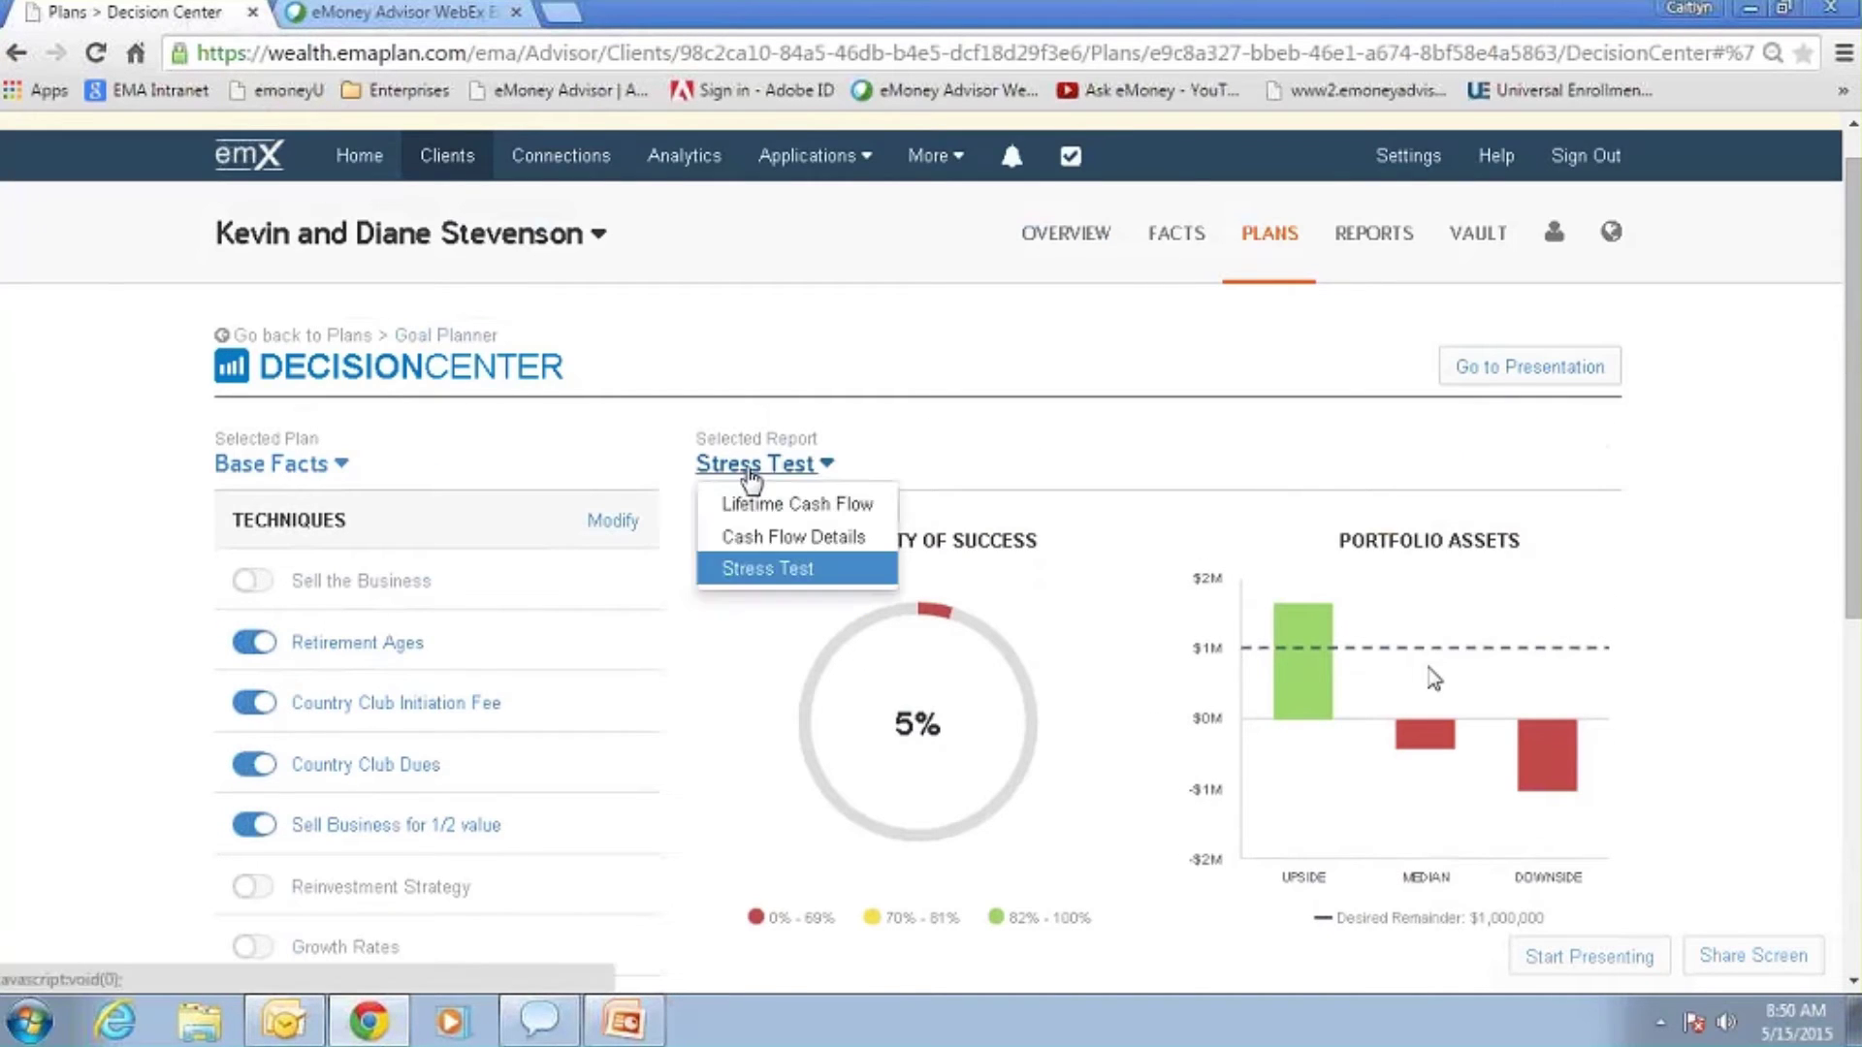
left_click(745, 498)
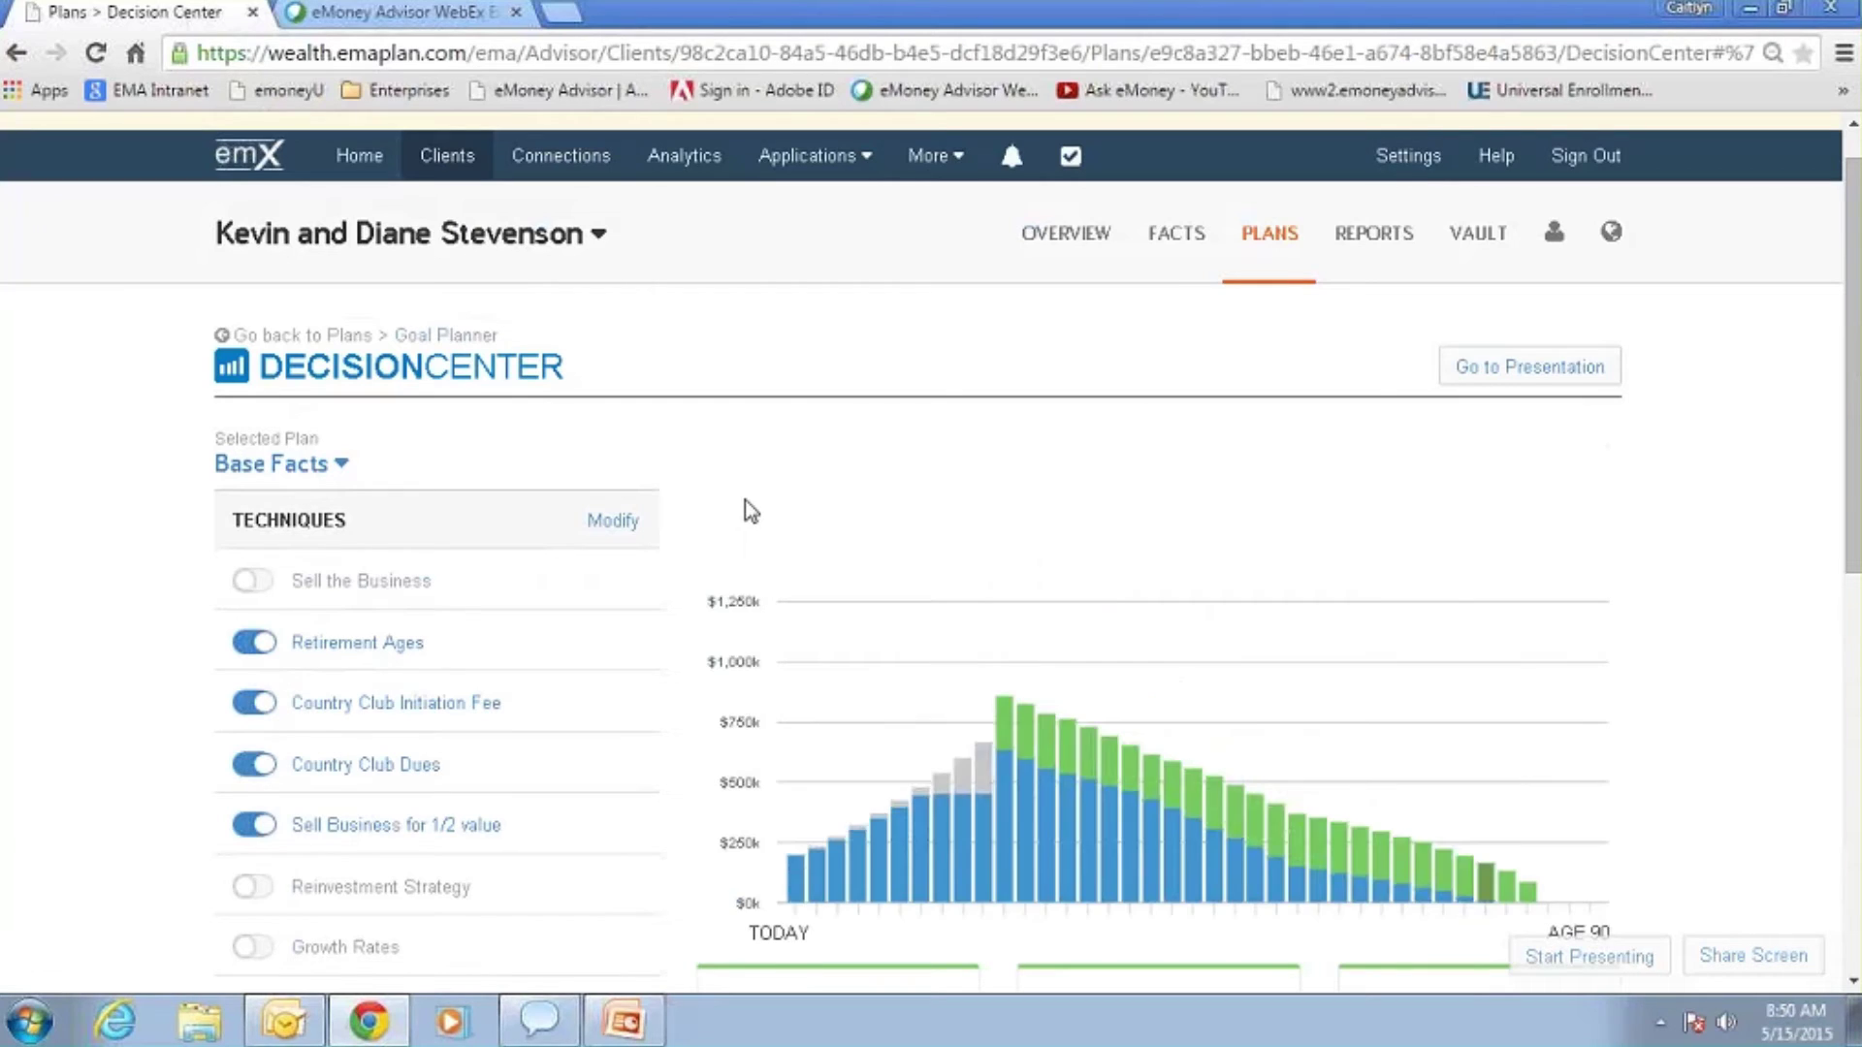
scroll(1529, 769, "down", 1)
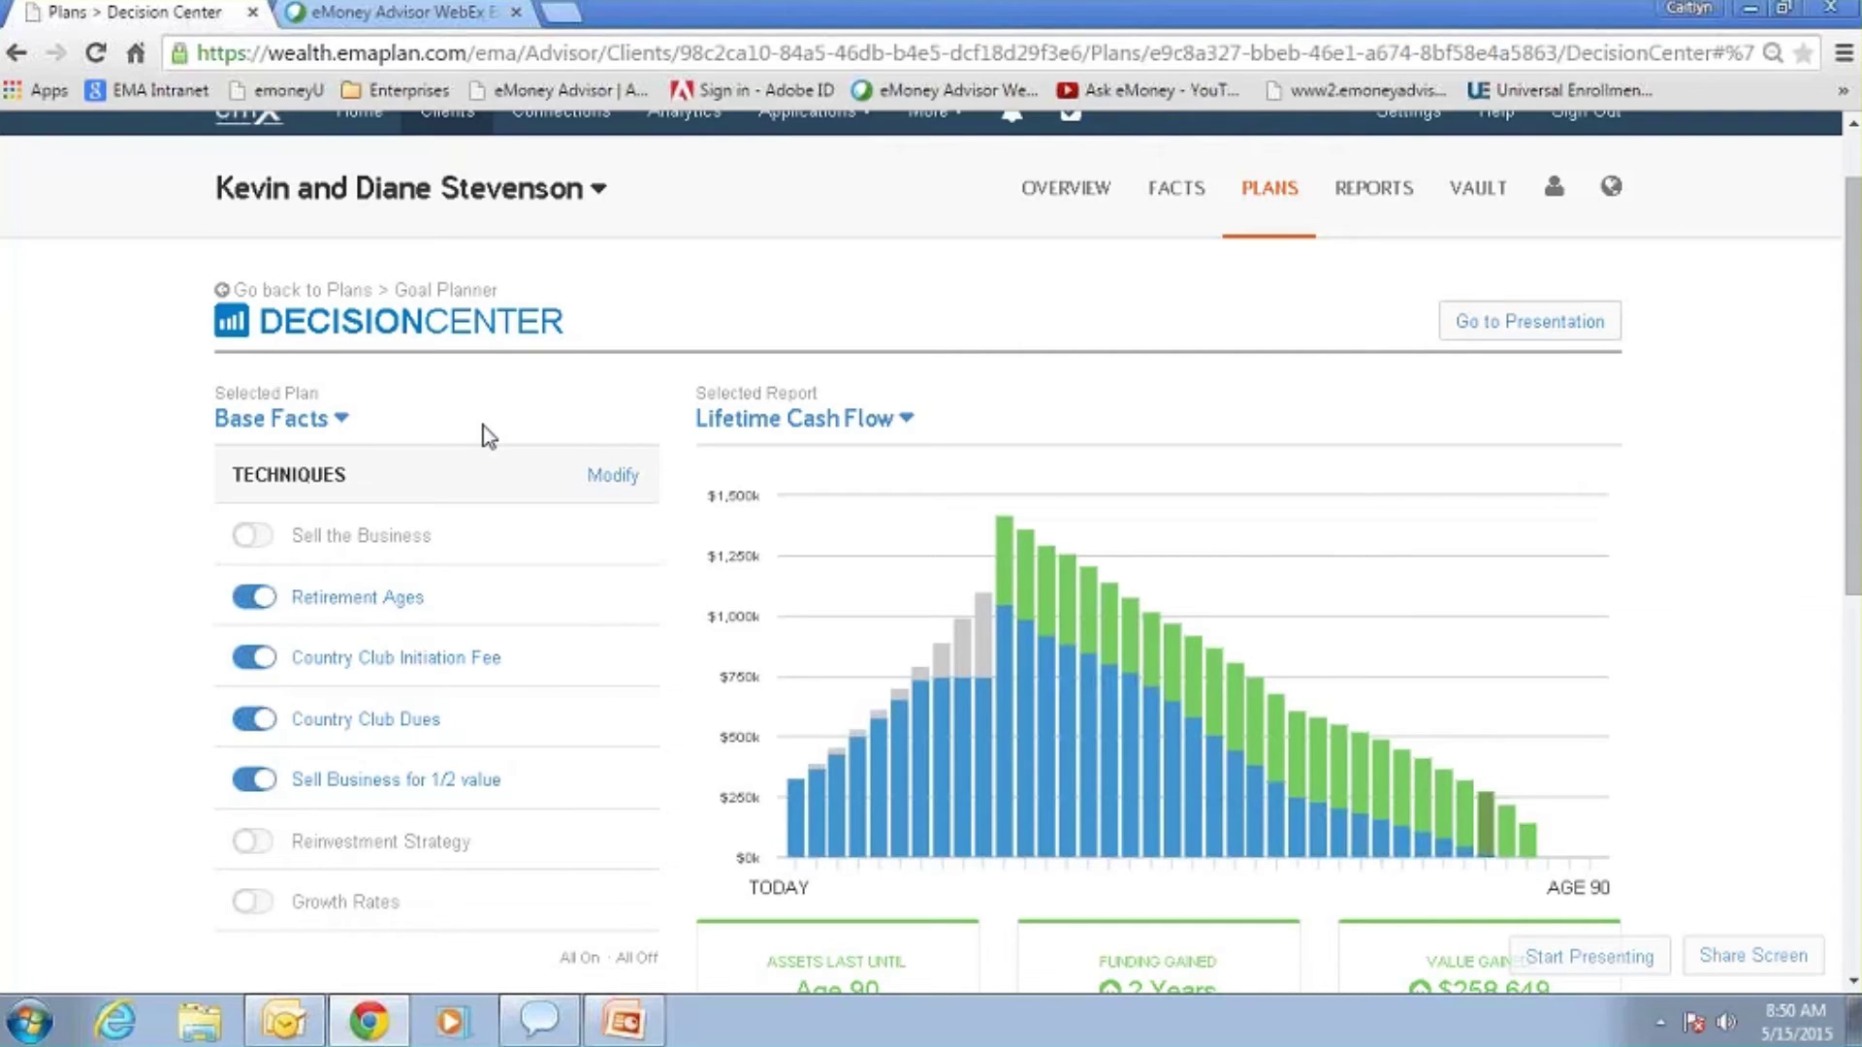
Step: Select the Sell Business to employees plan, turn off the Sell Business for 1/2 value technique and review its cash flow chart
left_click(307, 423)
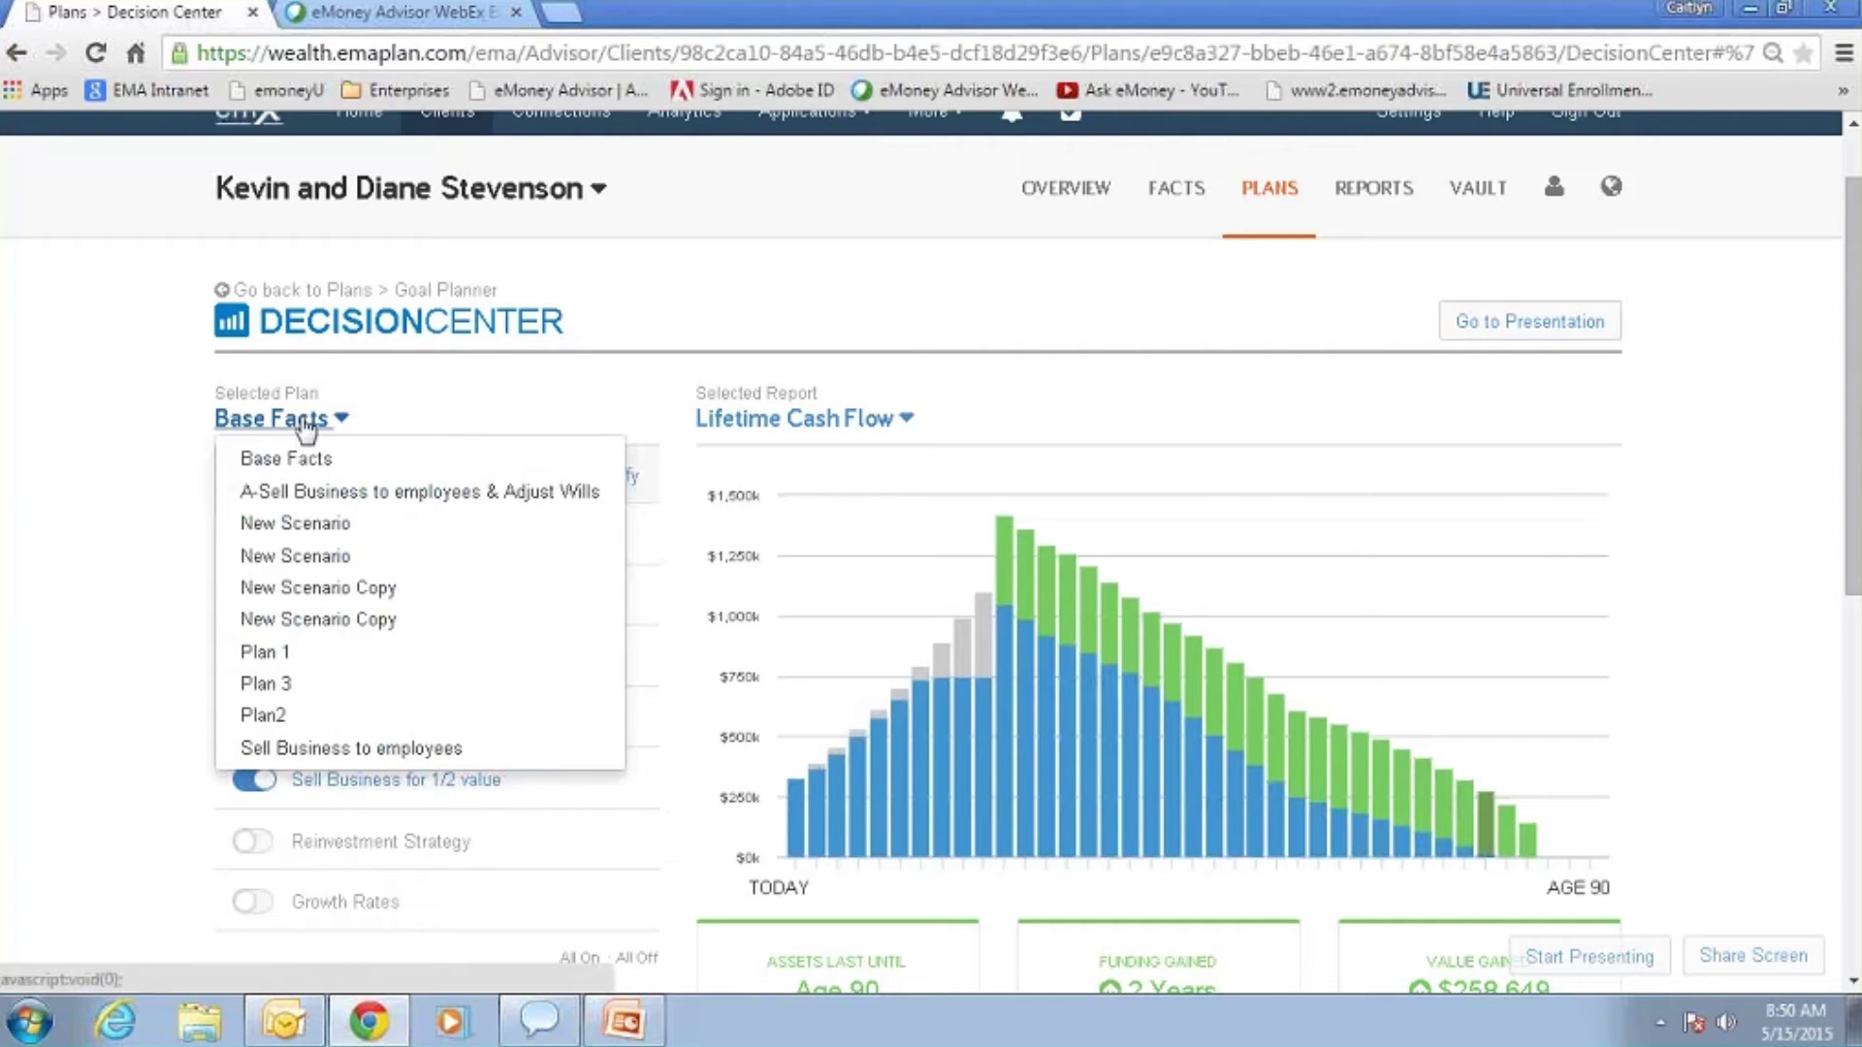
left_click(344, 748)
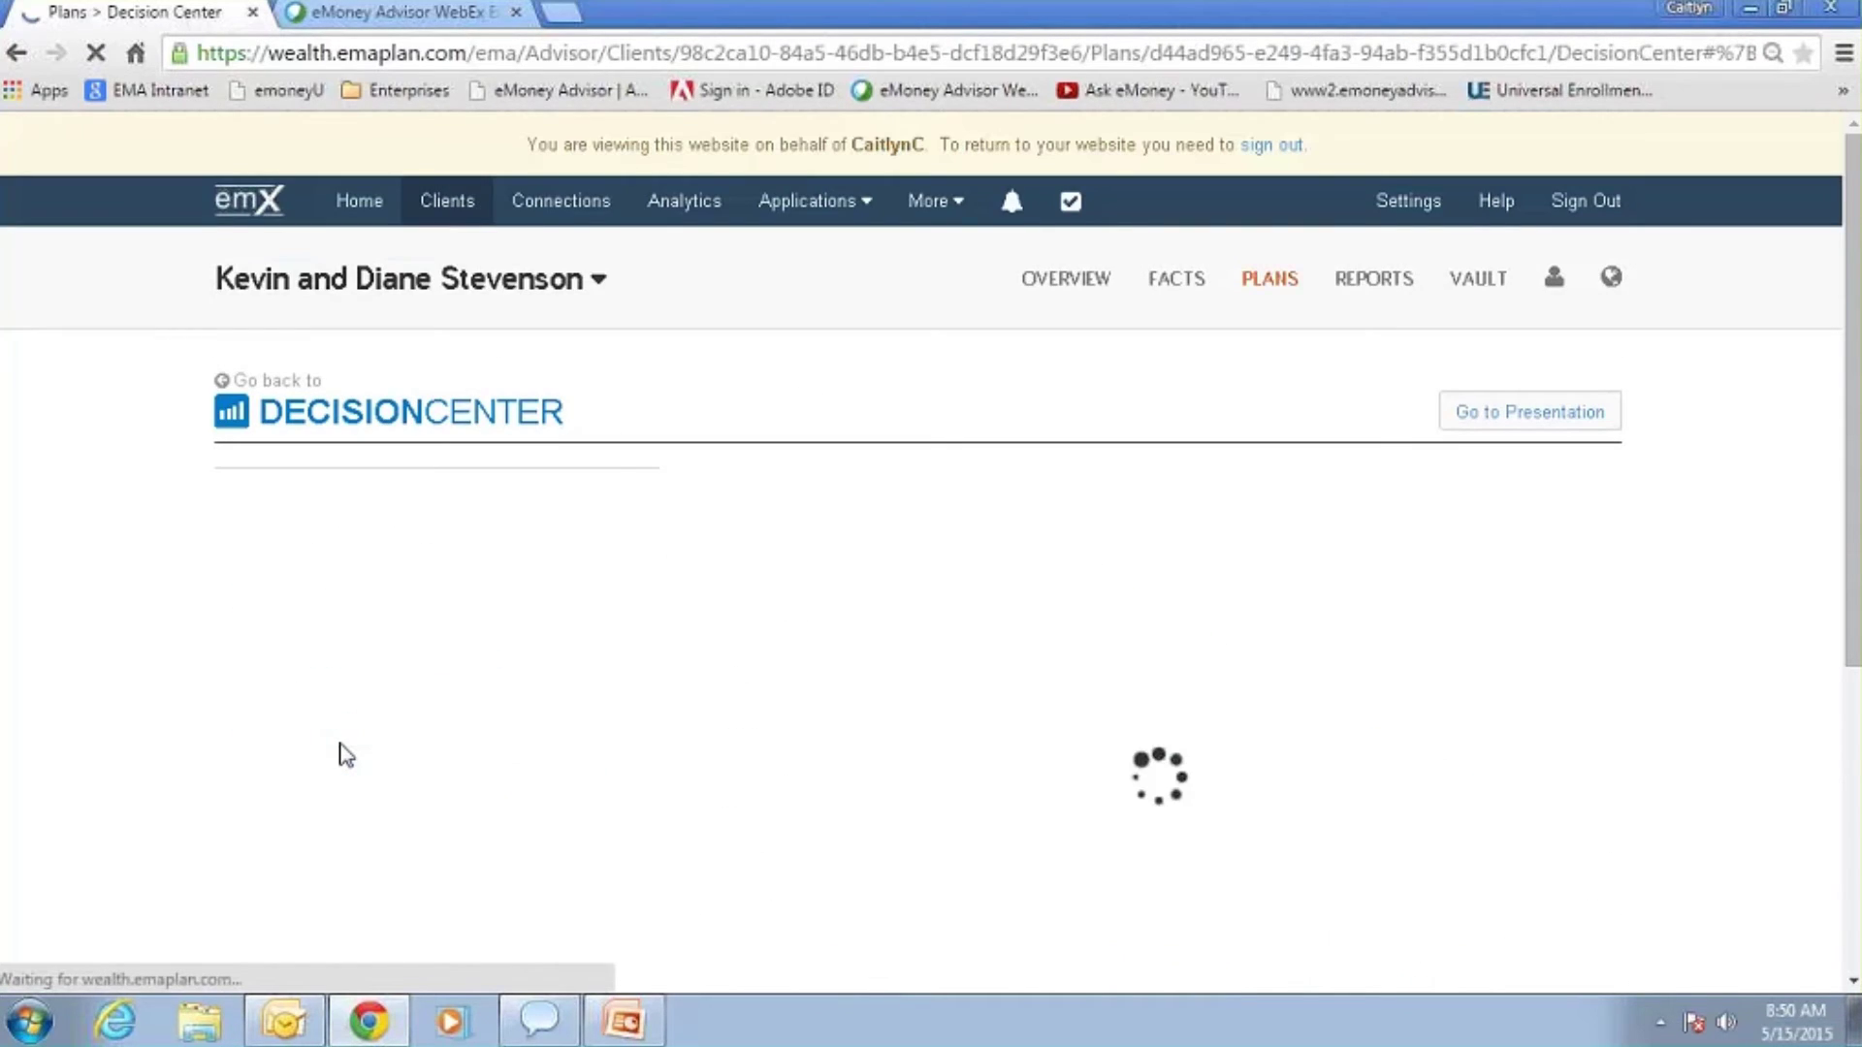
scroll(344, 759, "down", 1)
left_click(242, 782)
left_click(242, 781)
scroll(144, 706, "down", 3)
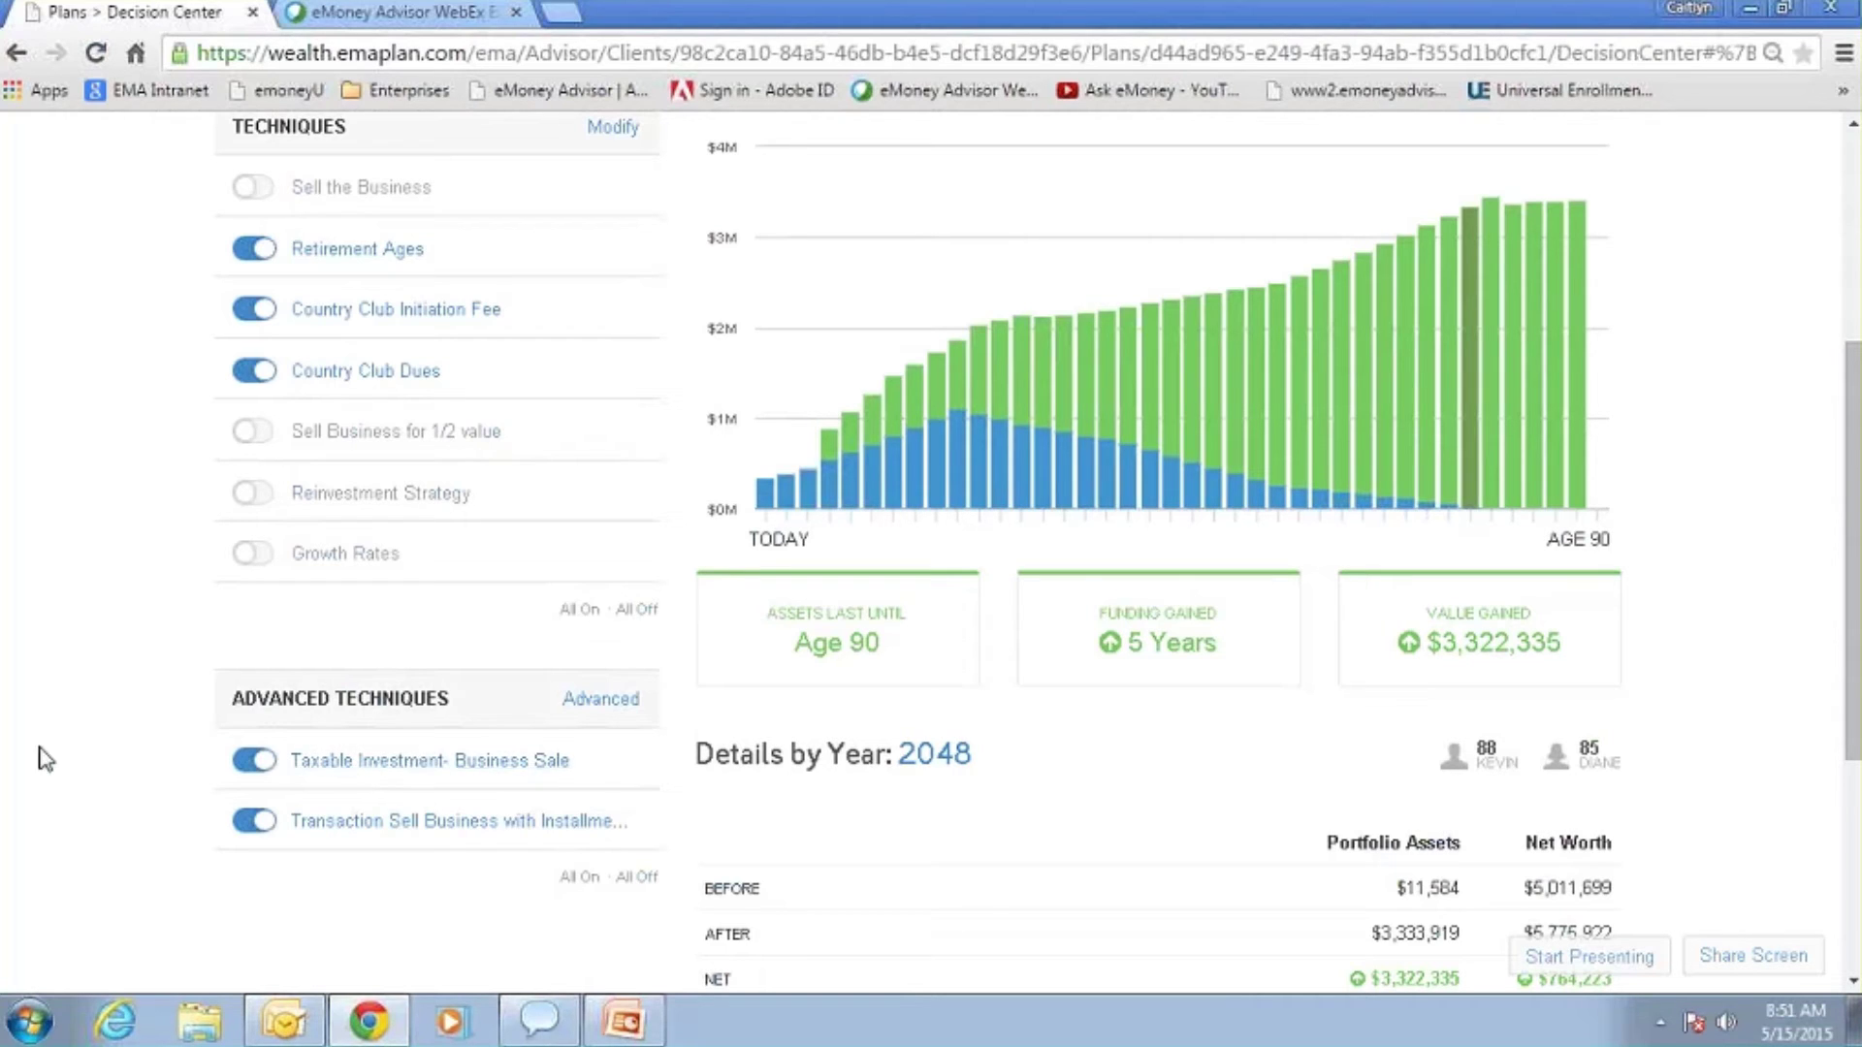
scroll(43, 759, "up", 1)
scroll(43, 758, "up", 2)
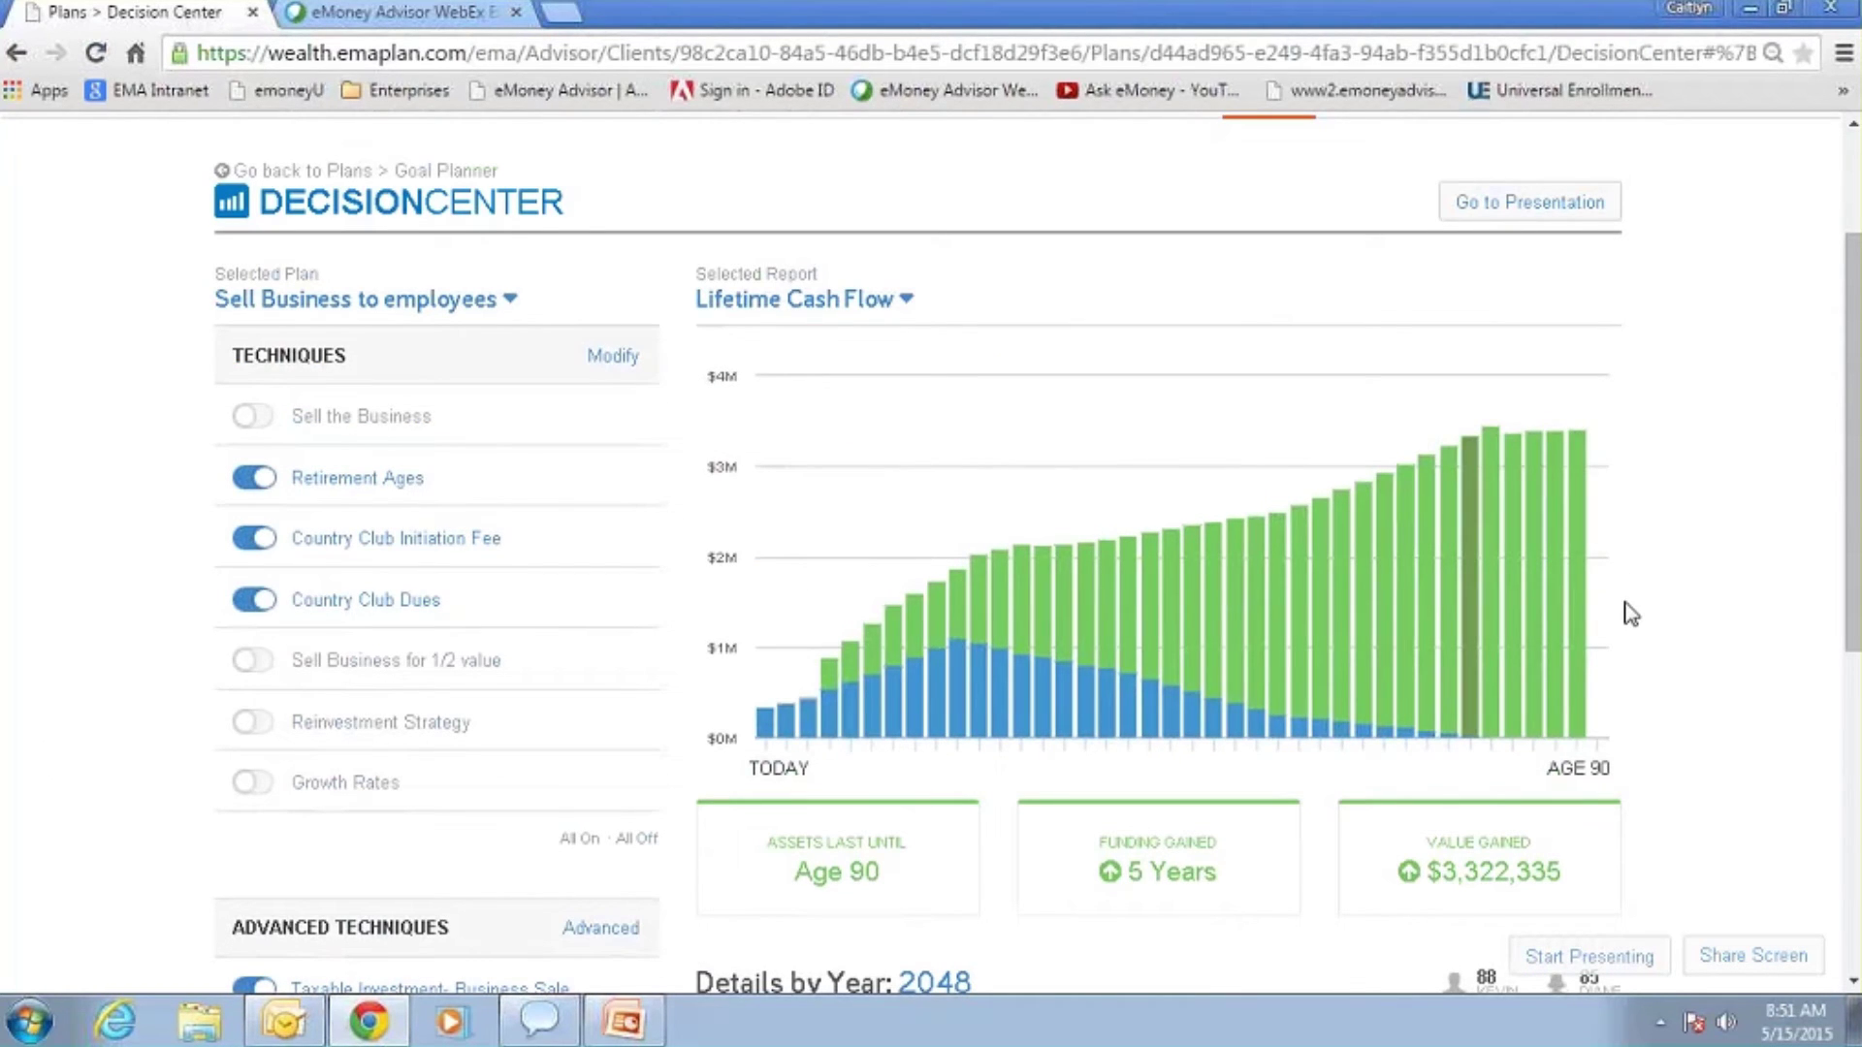
mouse_move(1586, 610)
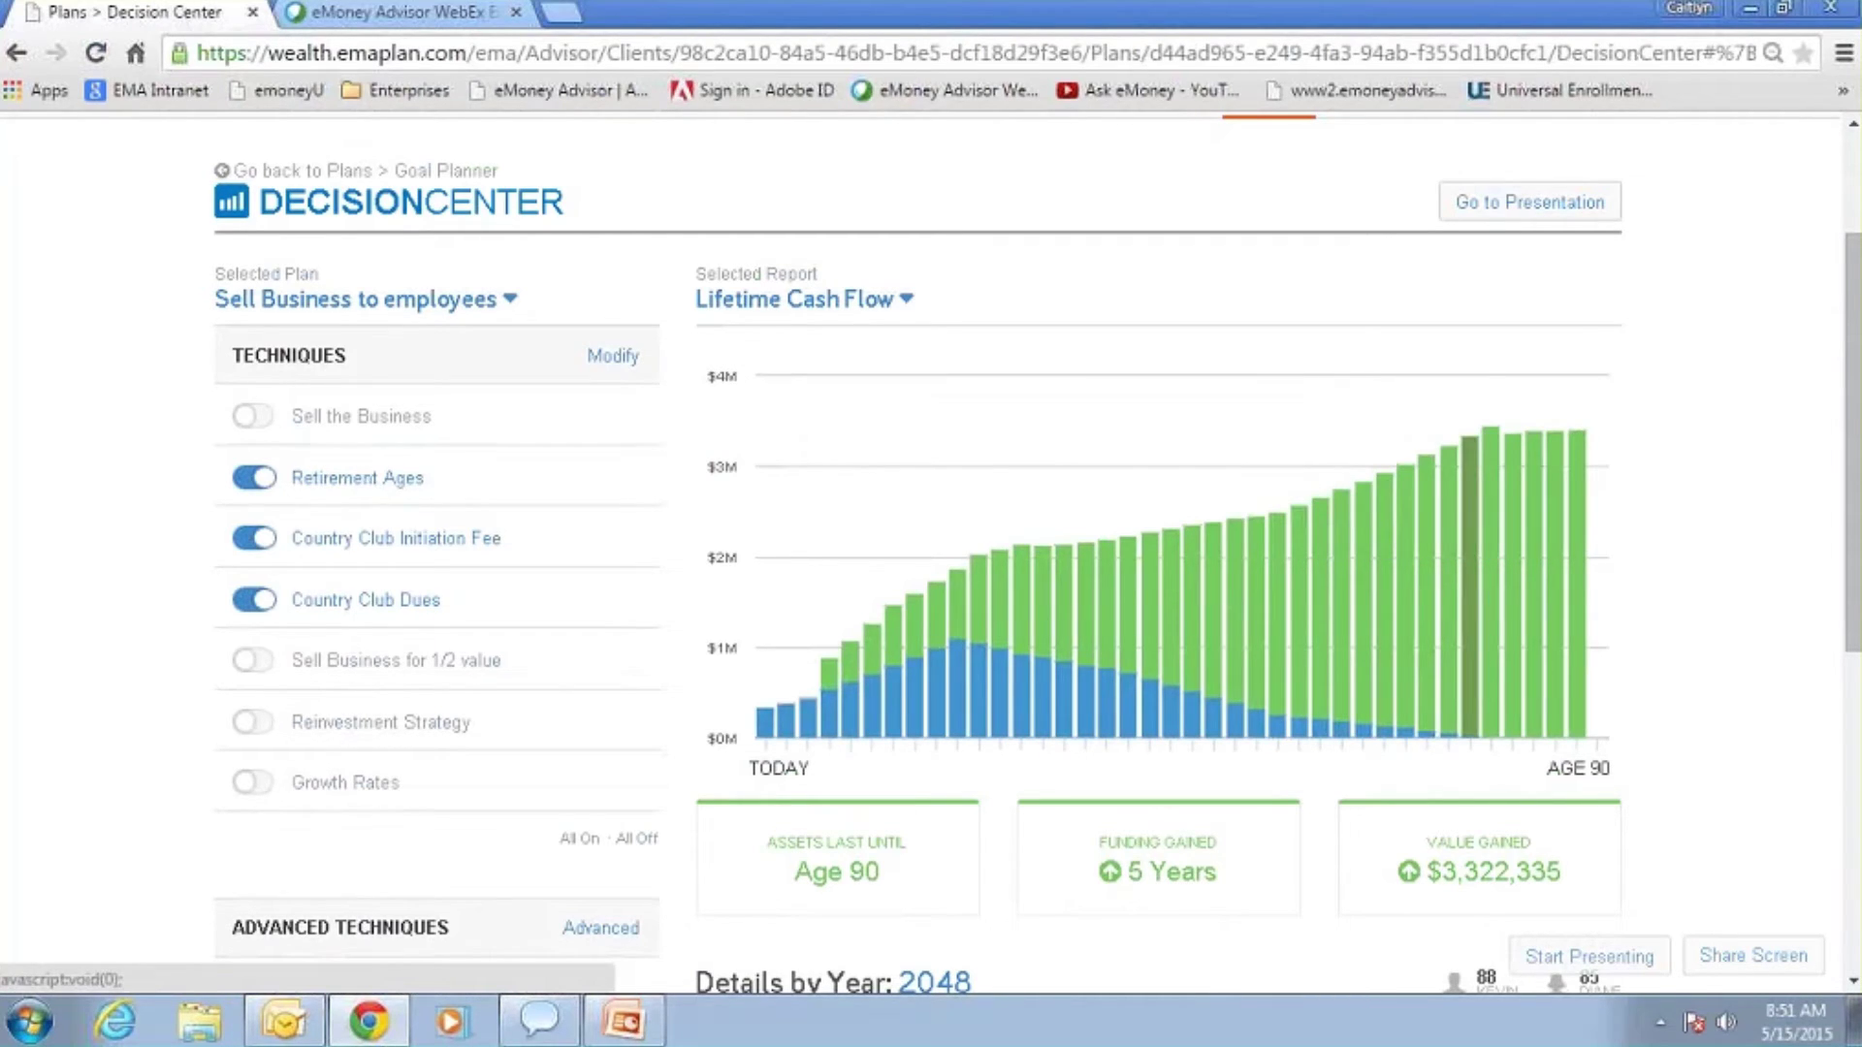
mouse_move(1586, 734)
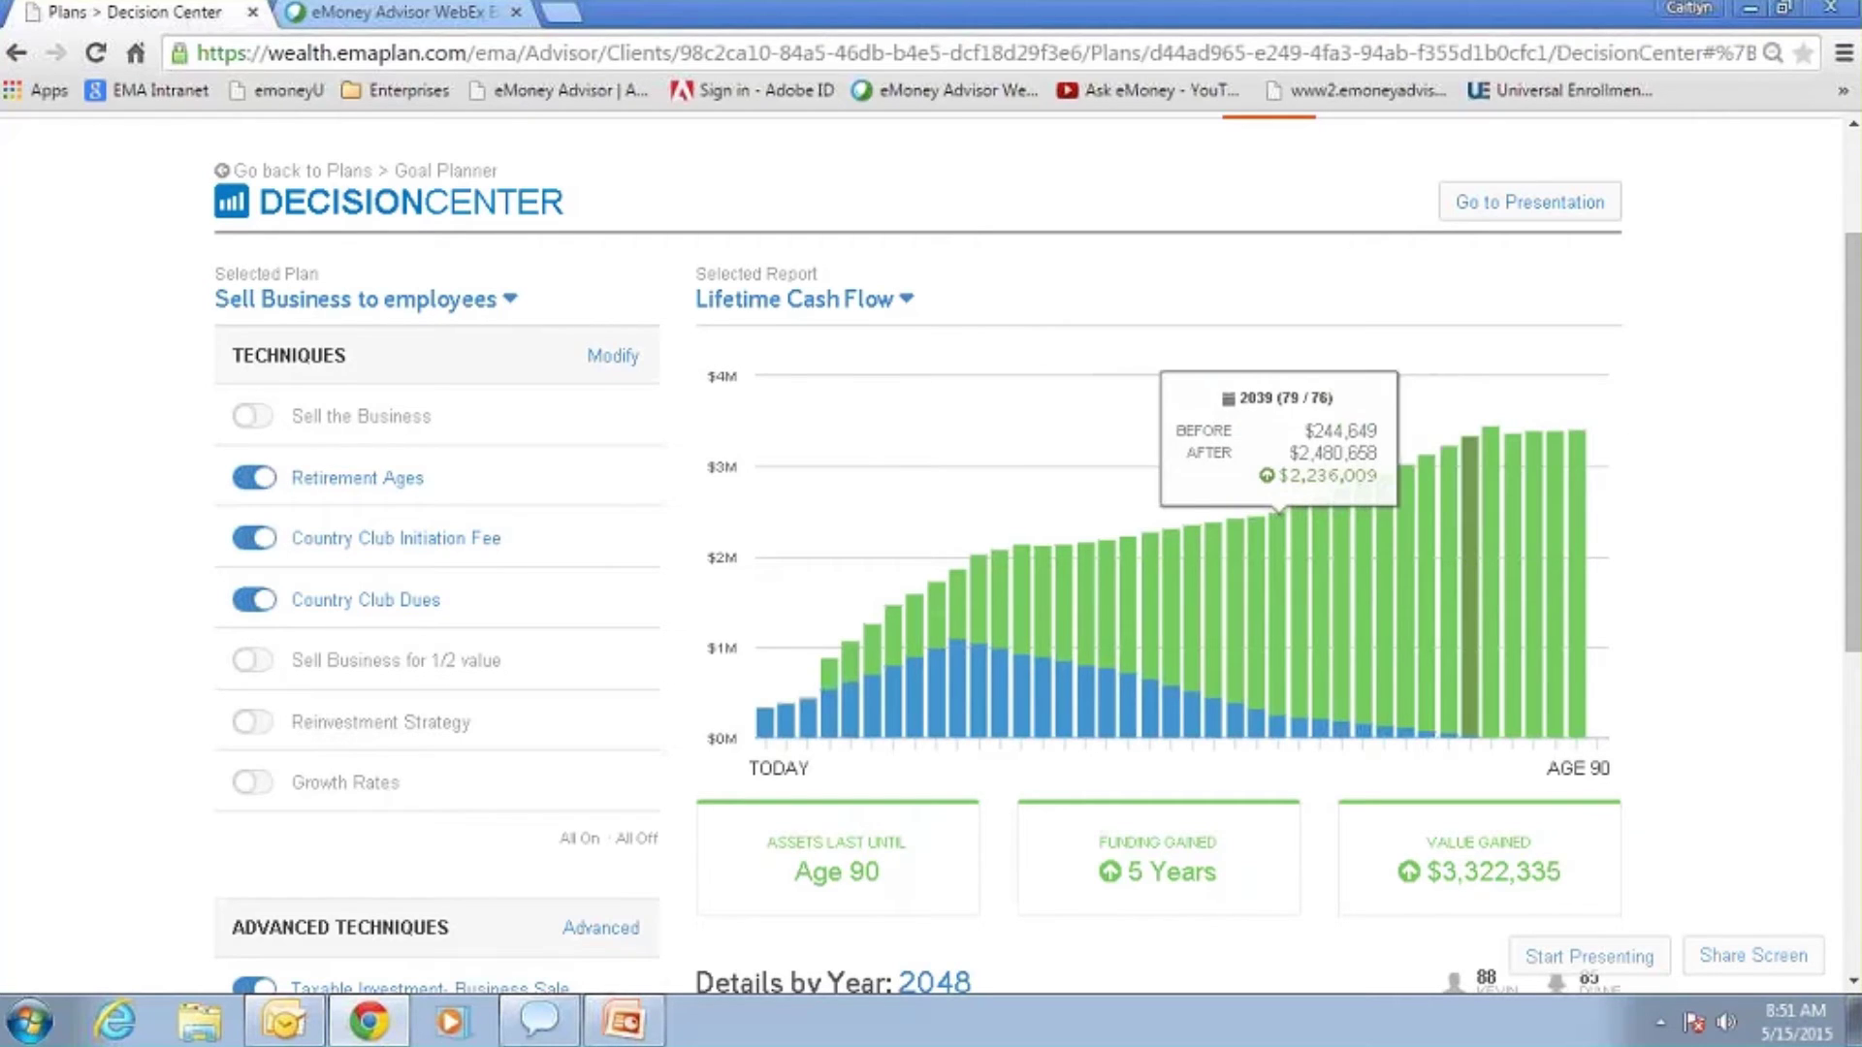
Step: Show the Stress Test report for the Sell Business to employees plan and return to the client's Plans overview
left_click(852, 301)
left_click(761, 404)
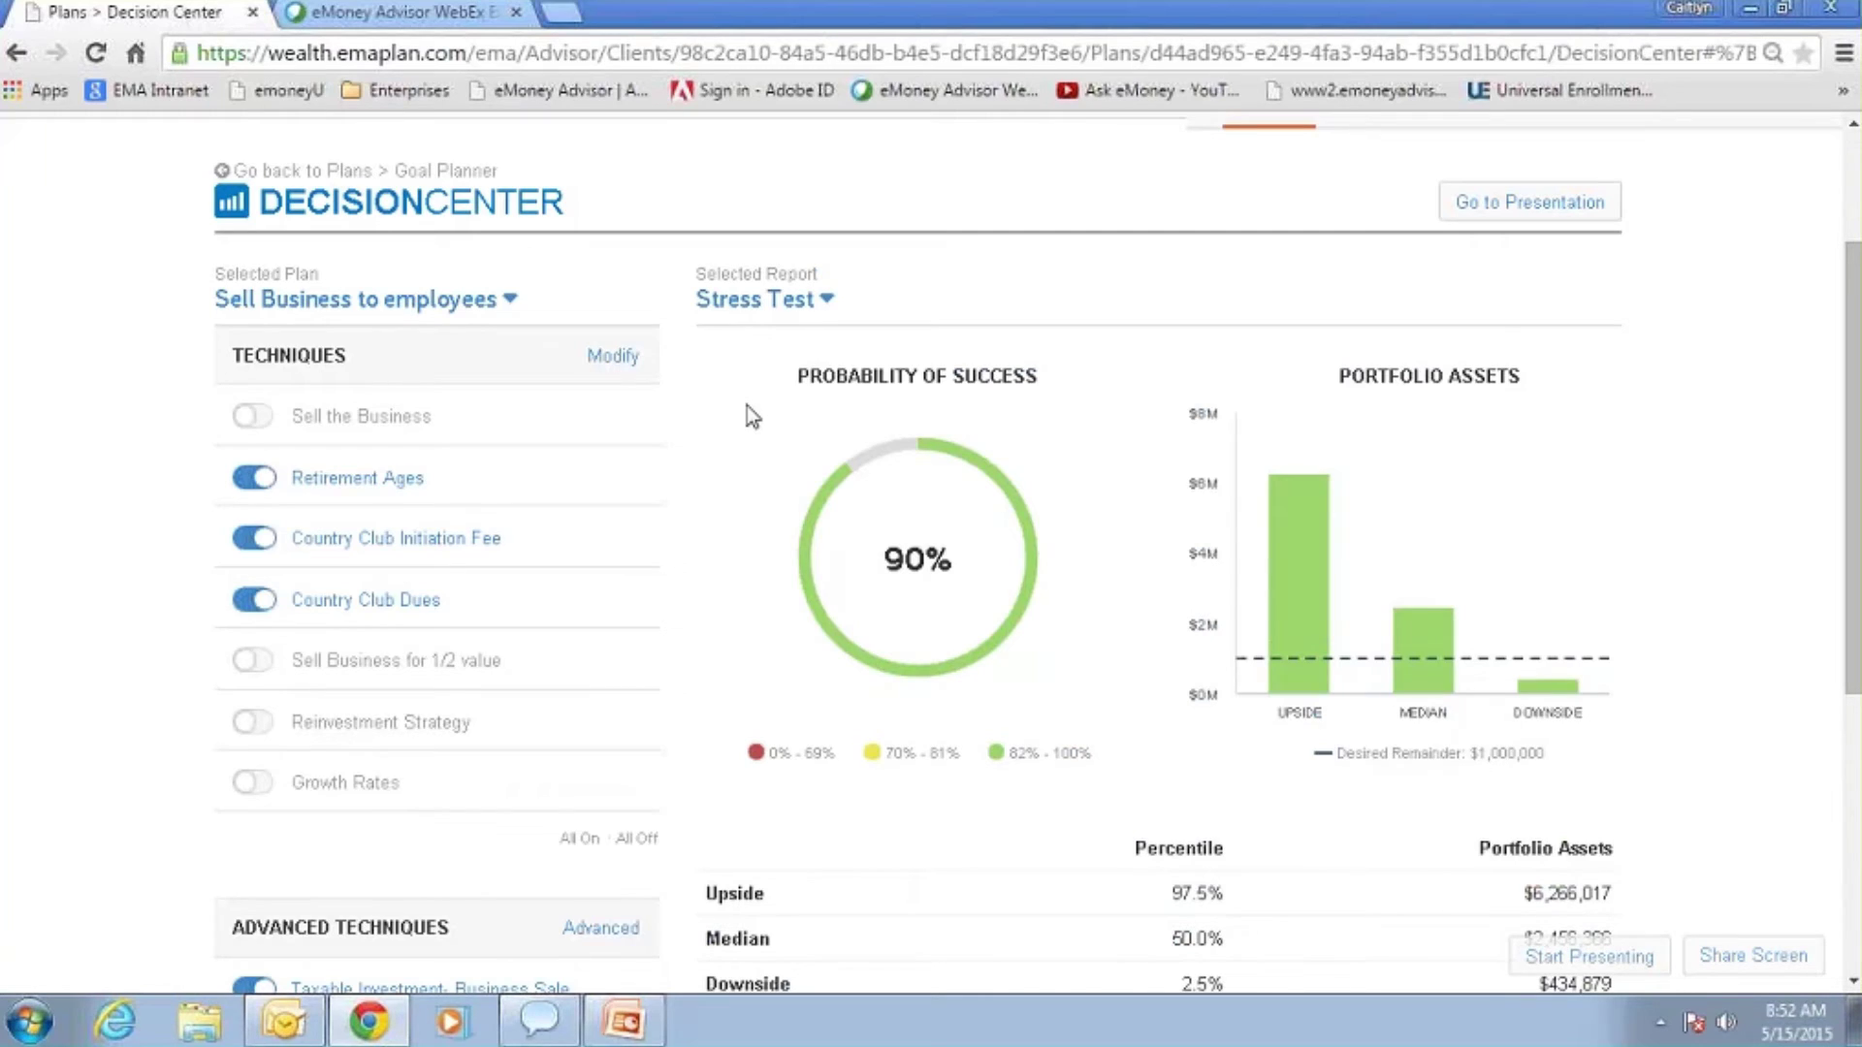
scroll(747, 405, "up", 2)
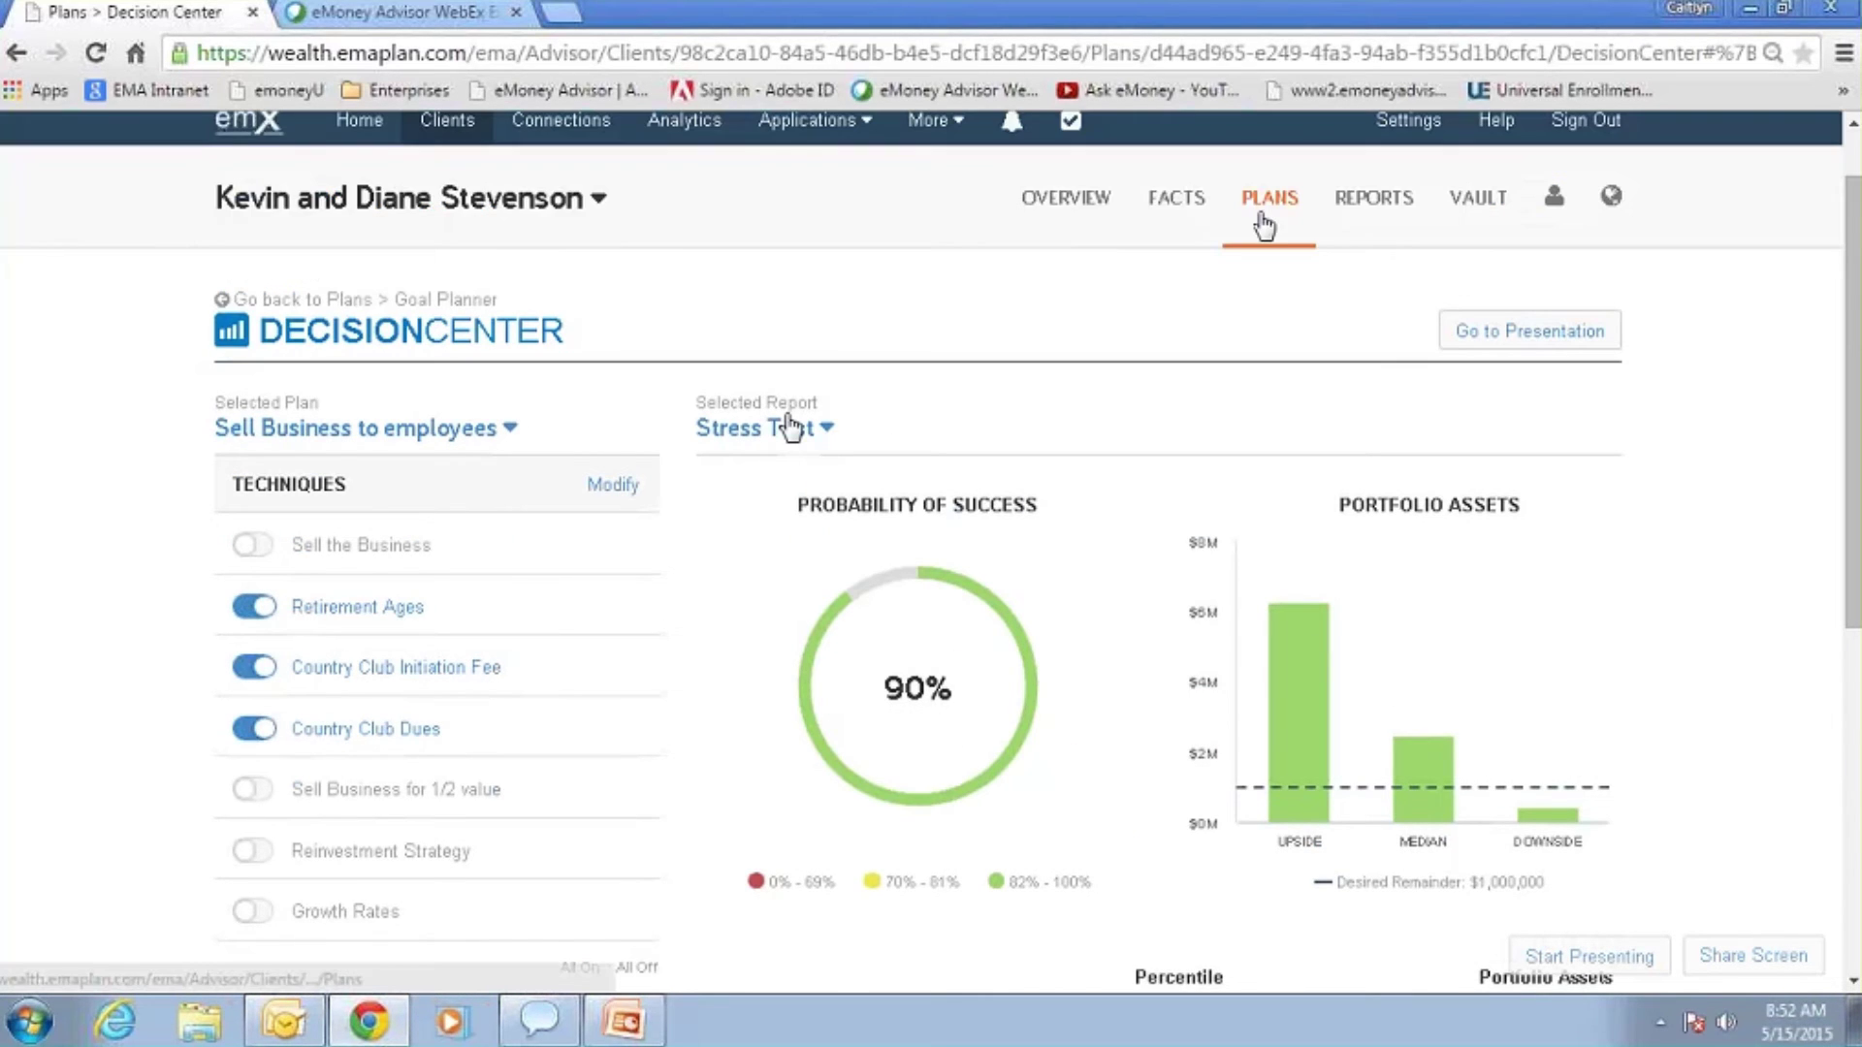
left_click(1263, 221)
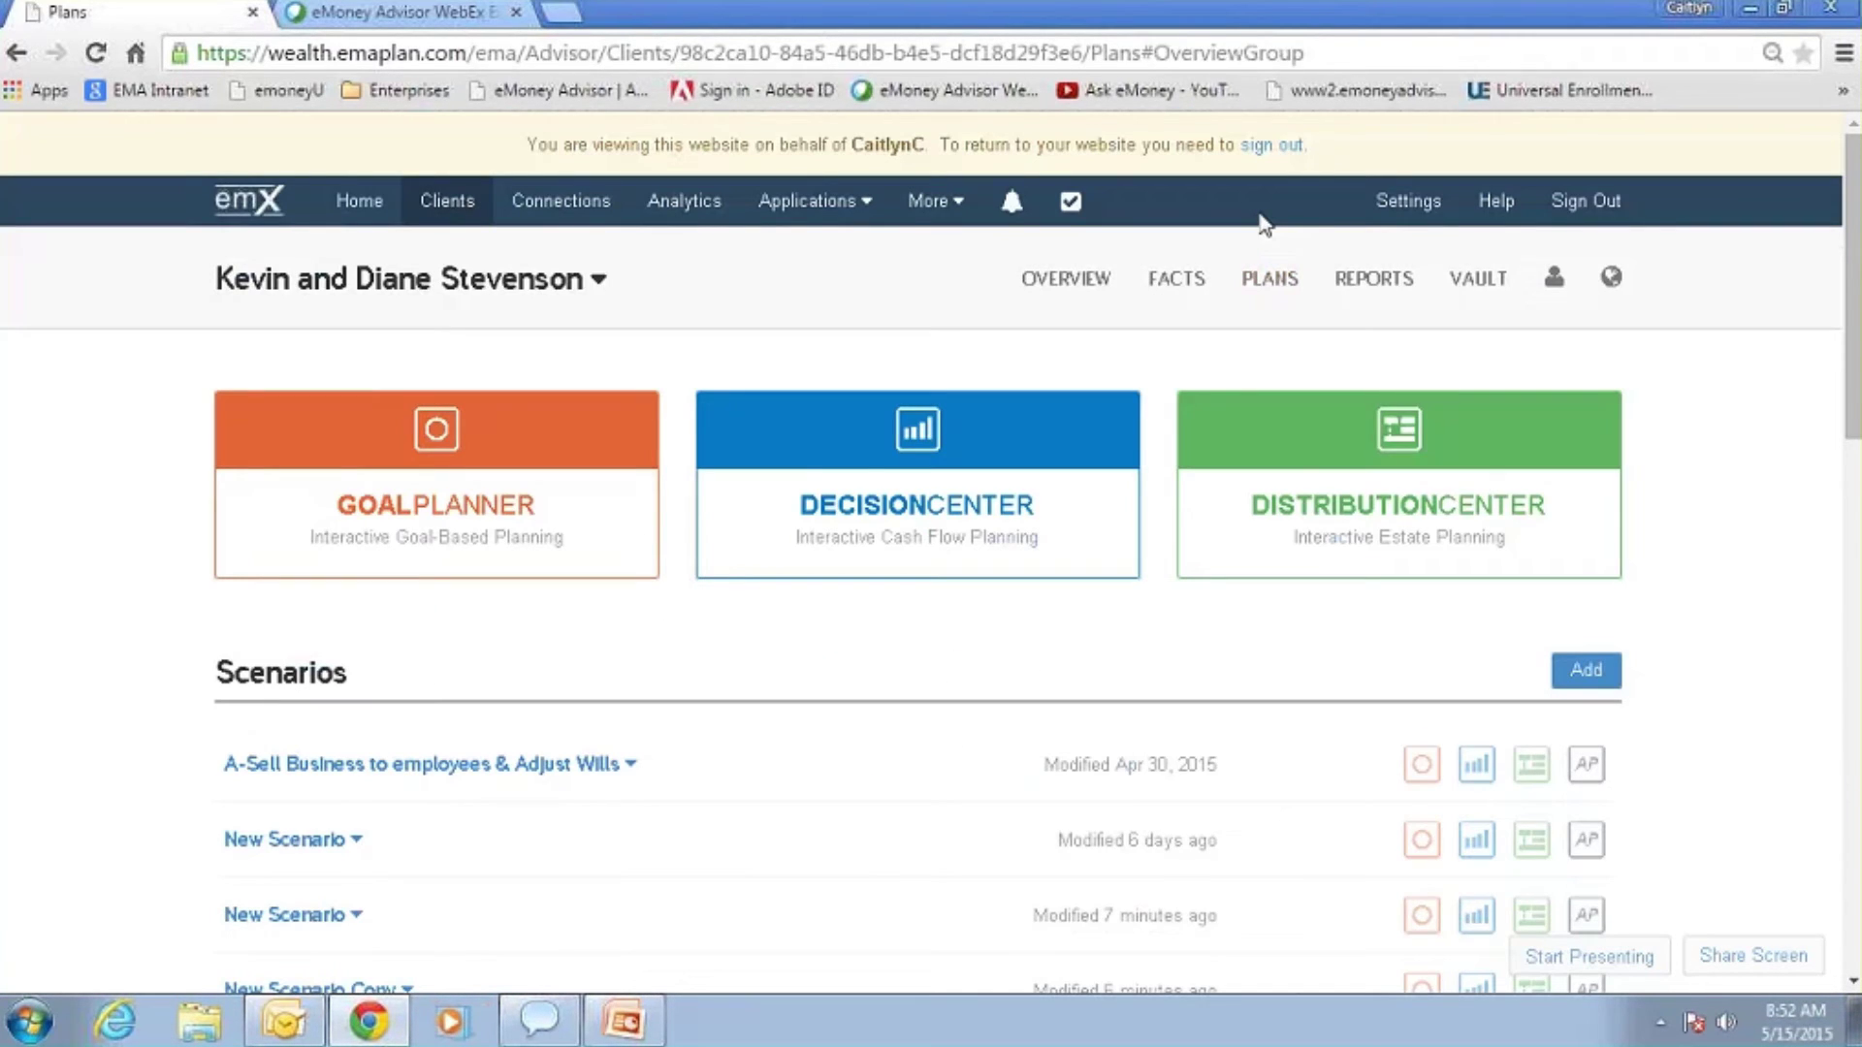
Step: Open the Distribution Center, select the Sell Business to employees plan and review its techniques and estate flow chart
left_click(1311, 448)
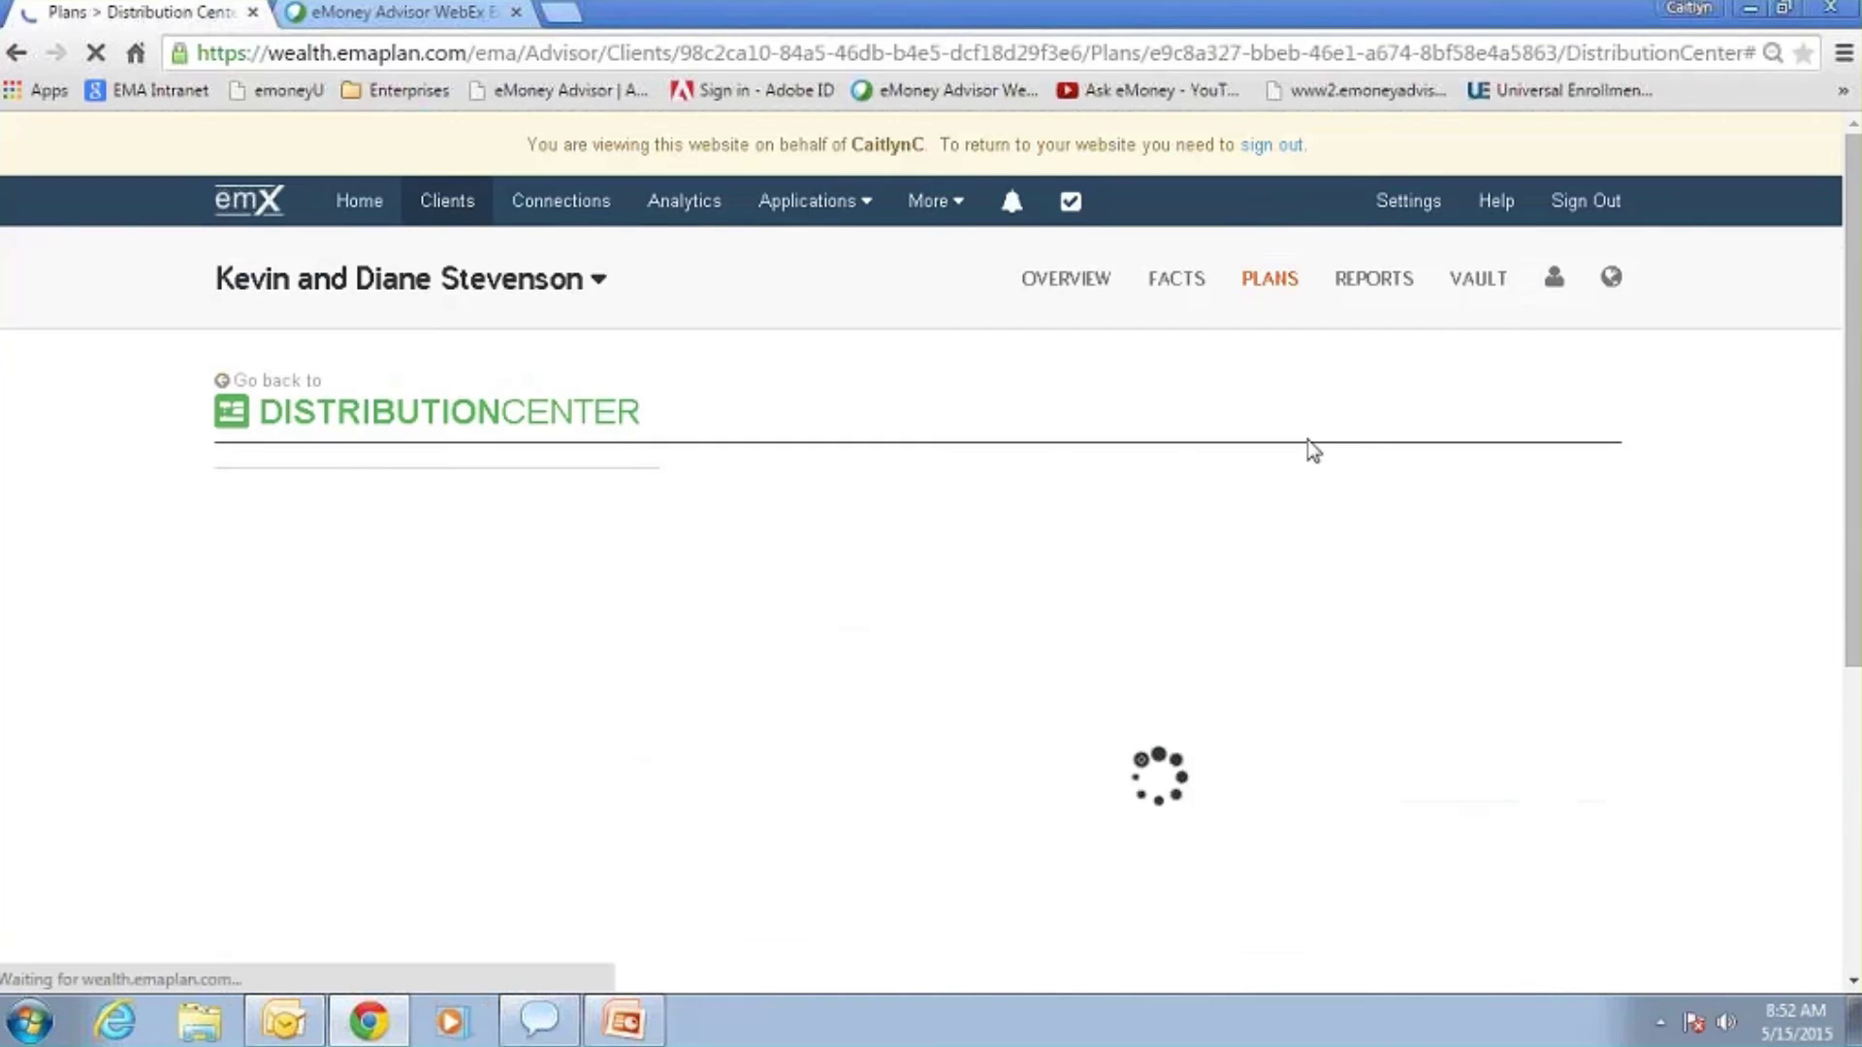
scroll(792, 475, "down", 2)
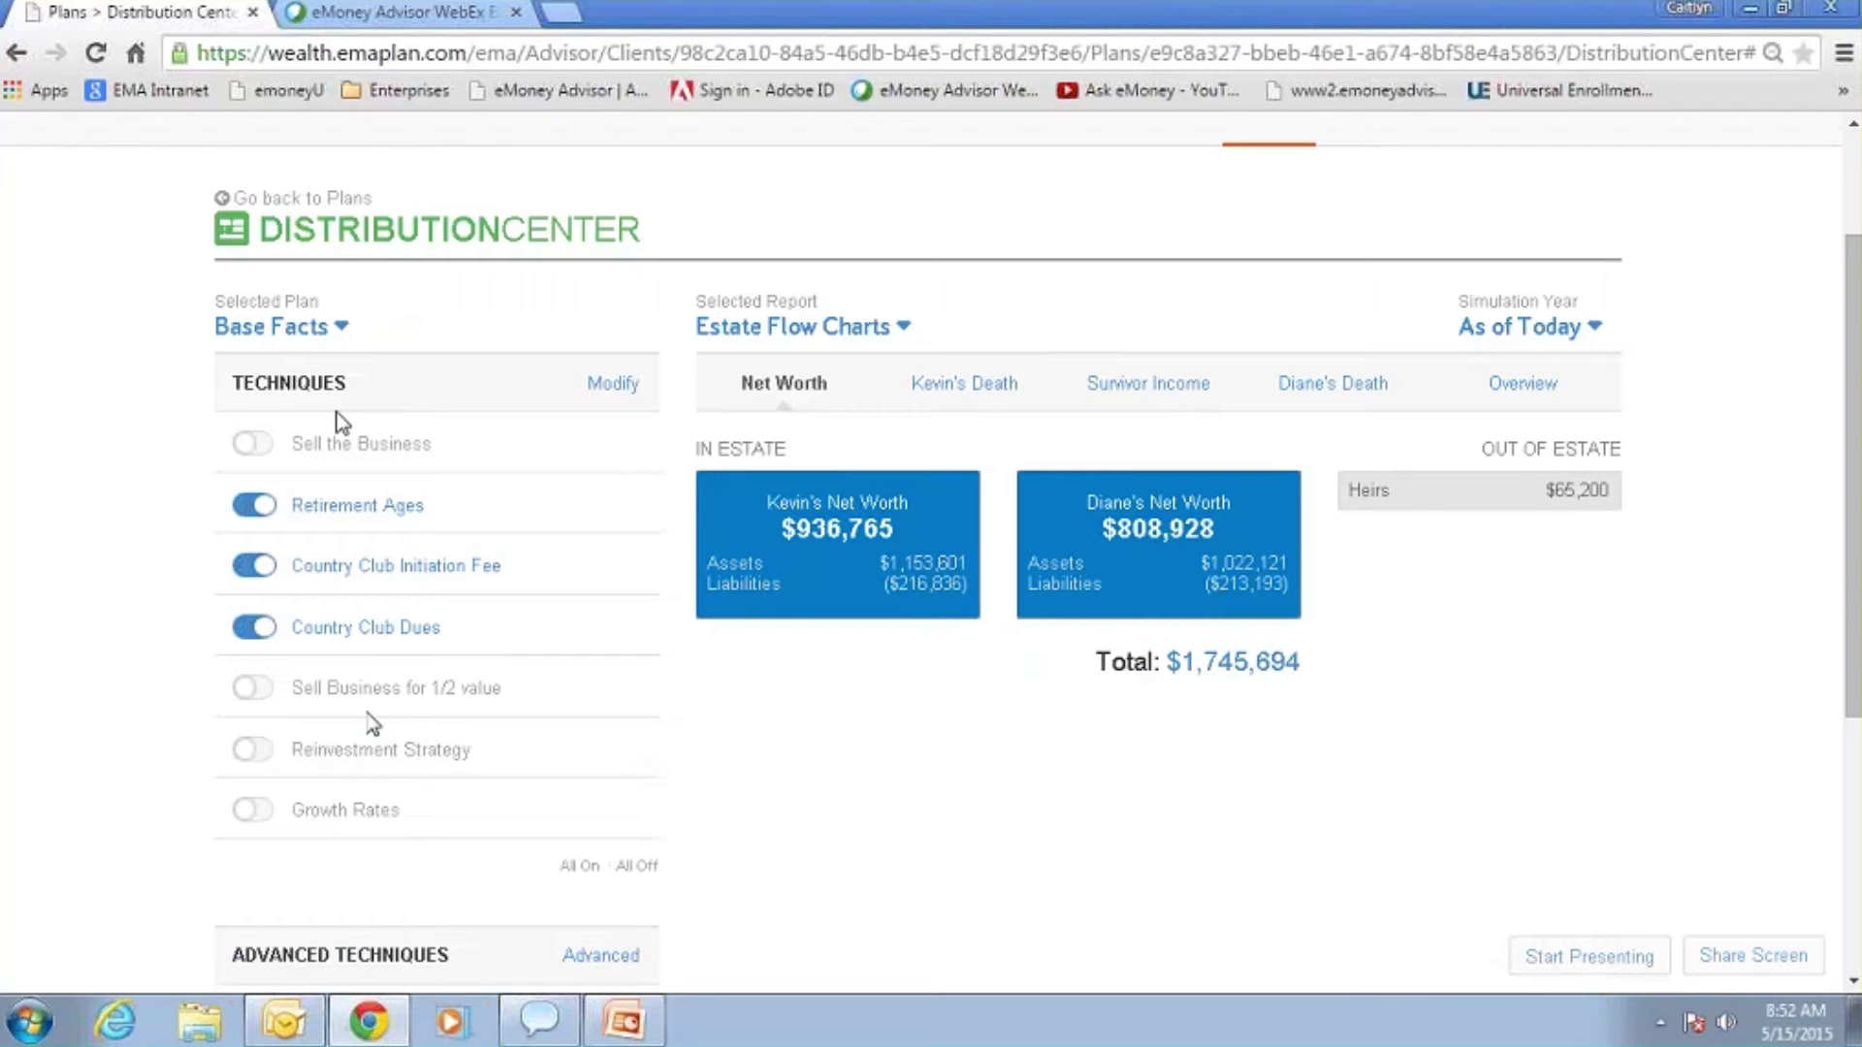
left_click(289, 330)
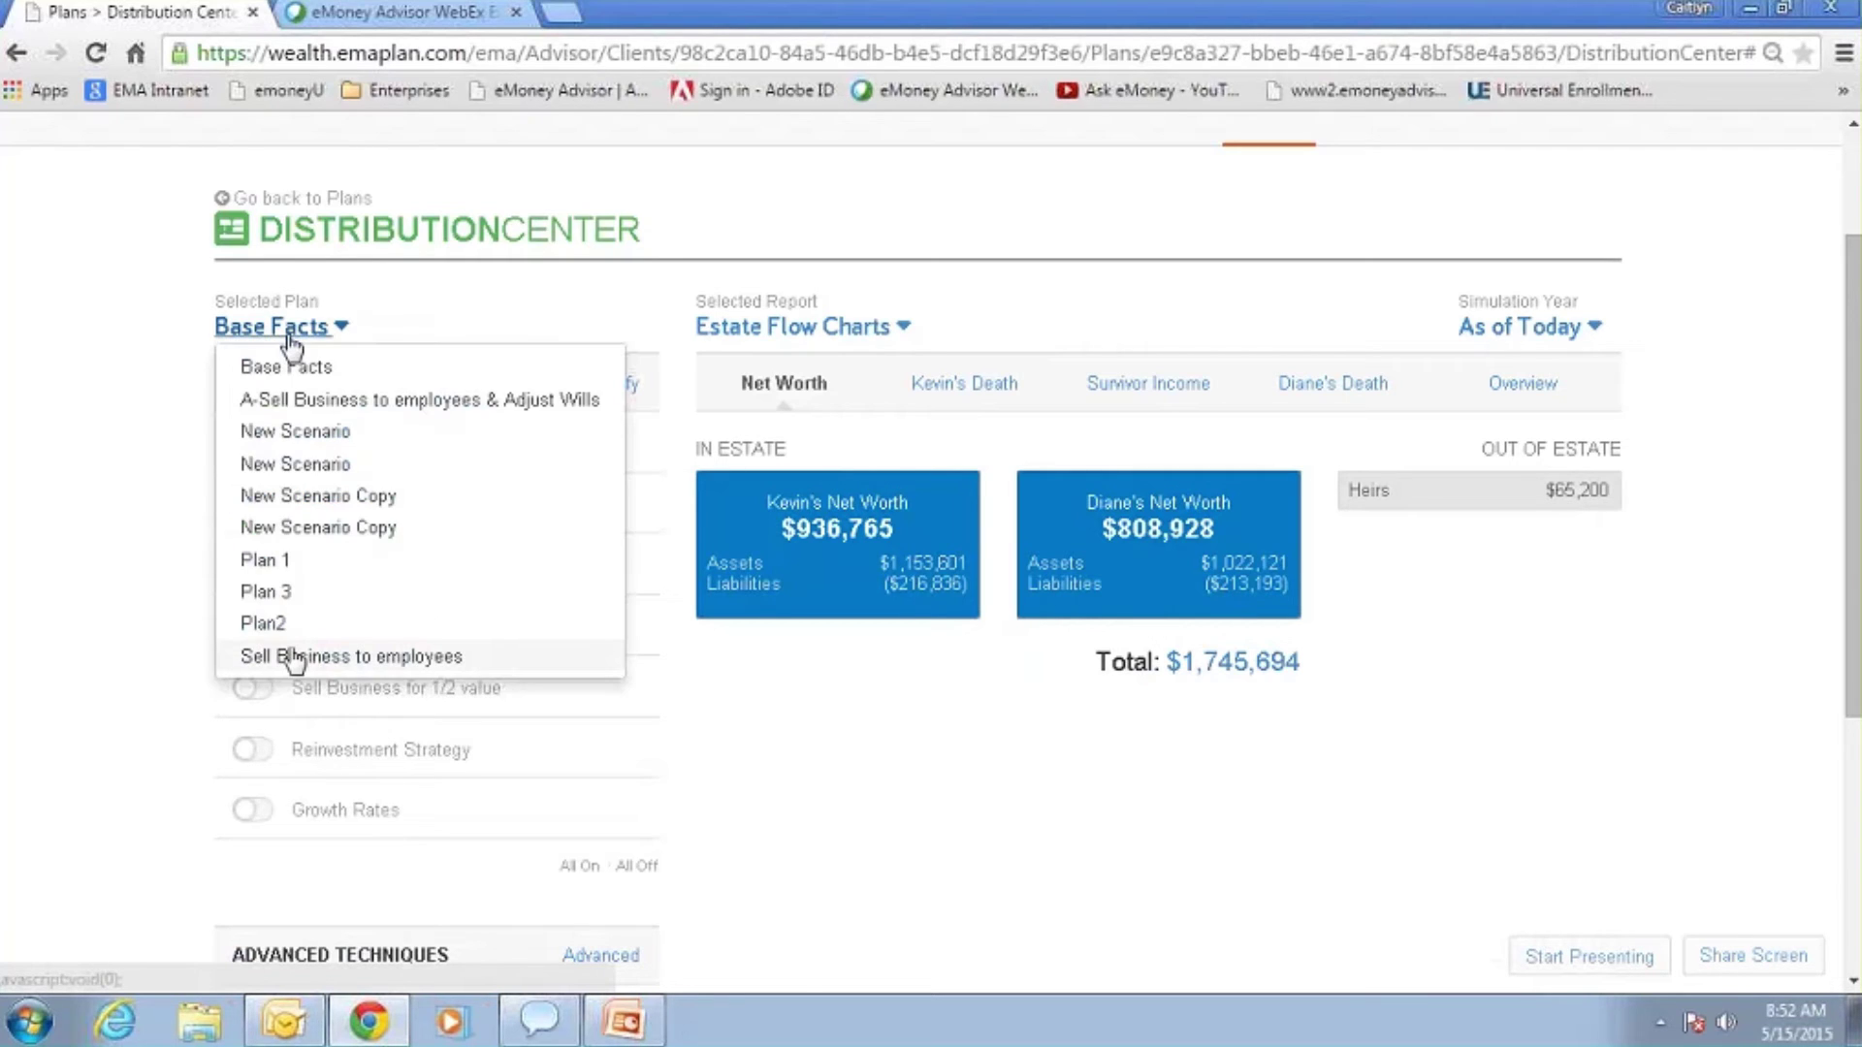
left_click(294, 656)
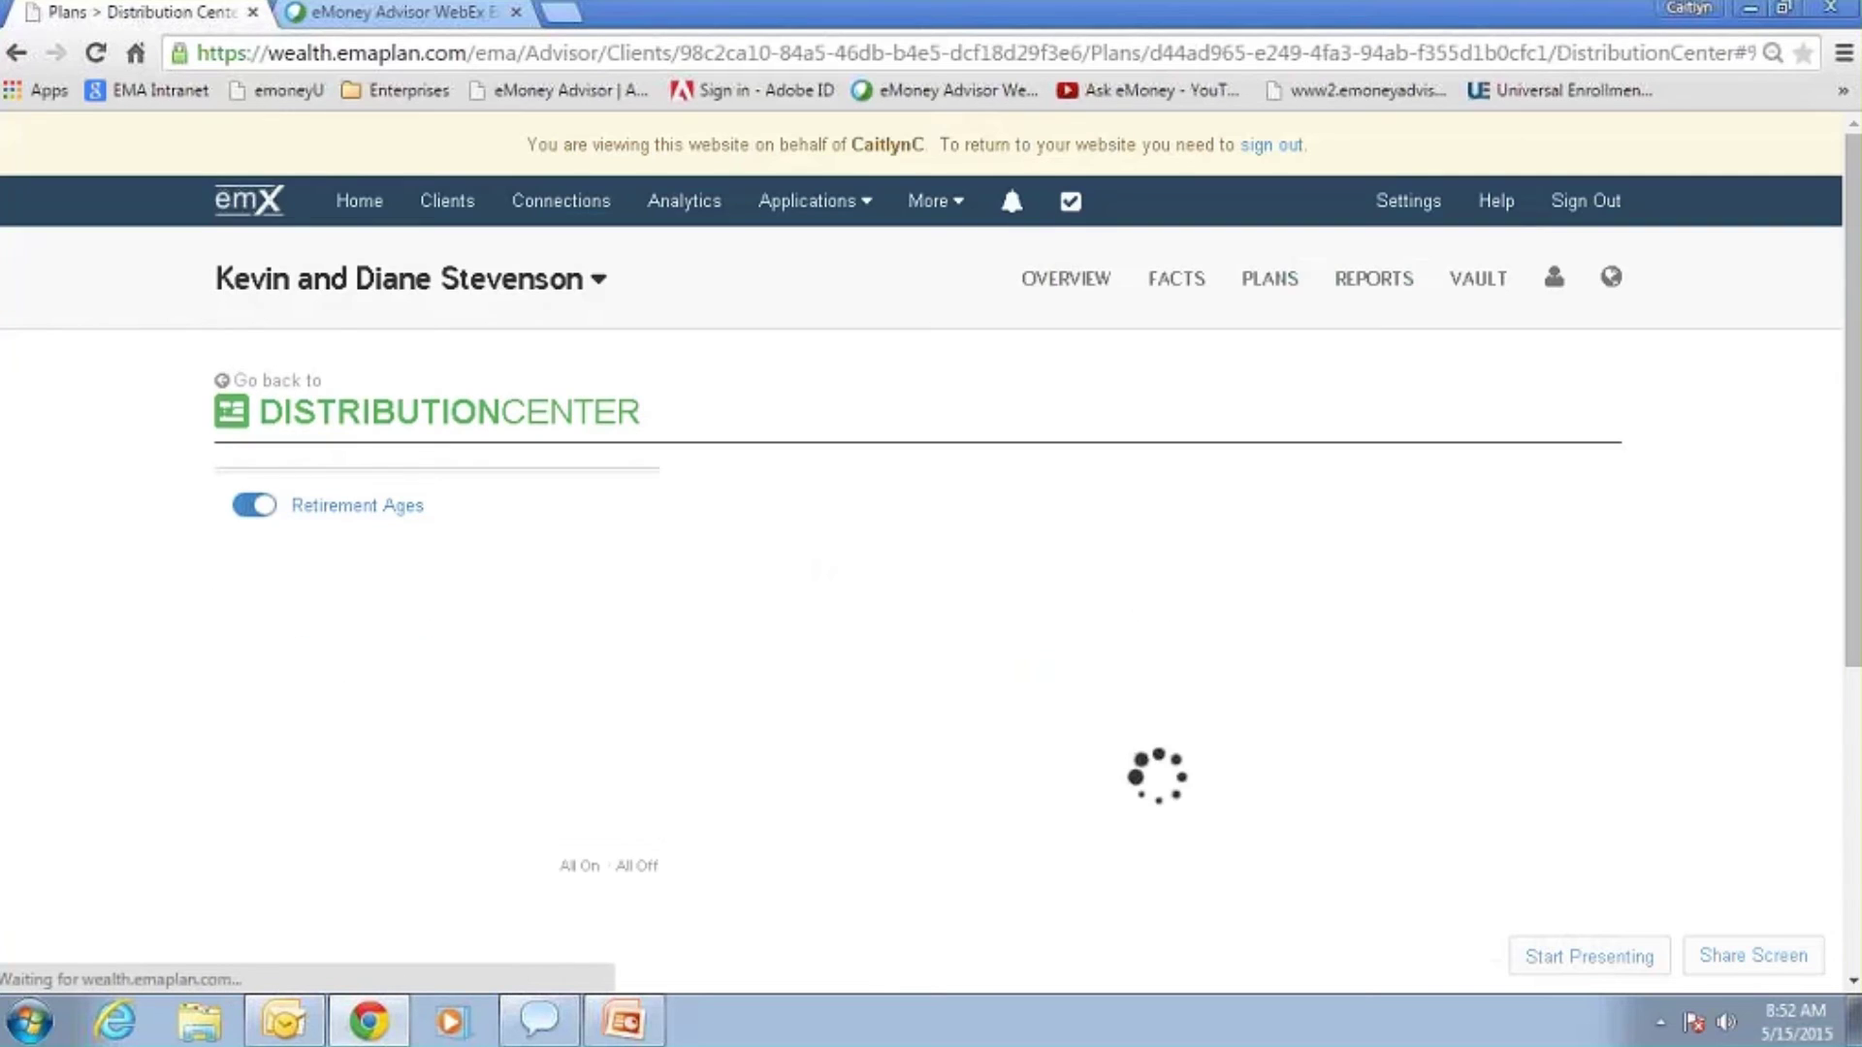
scroll(145, 499, "down", 3)
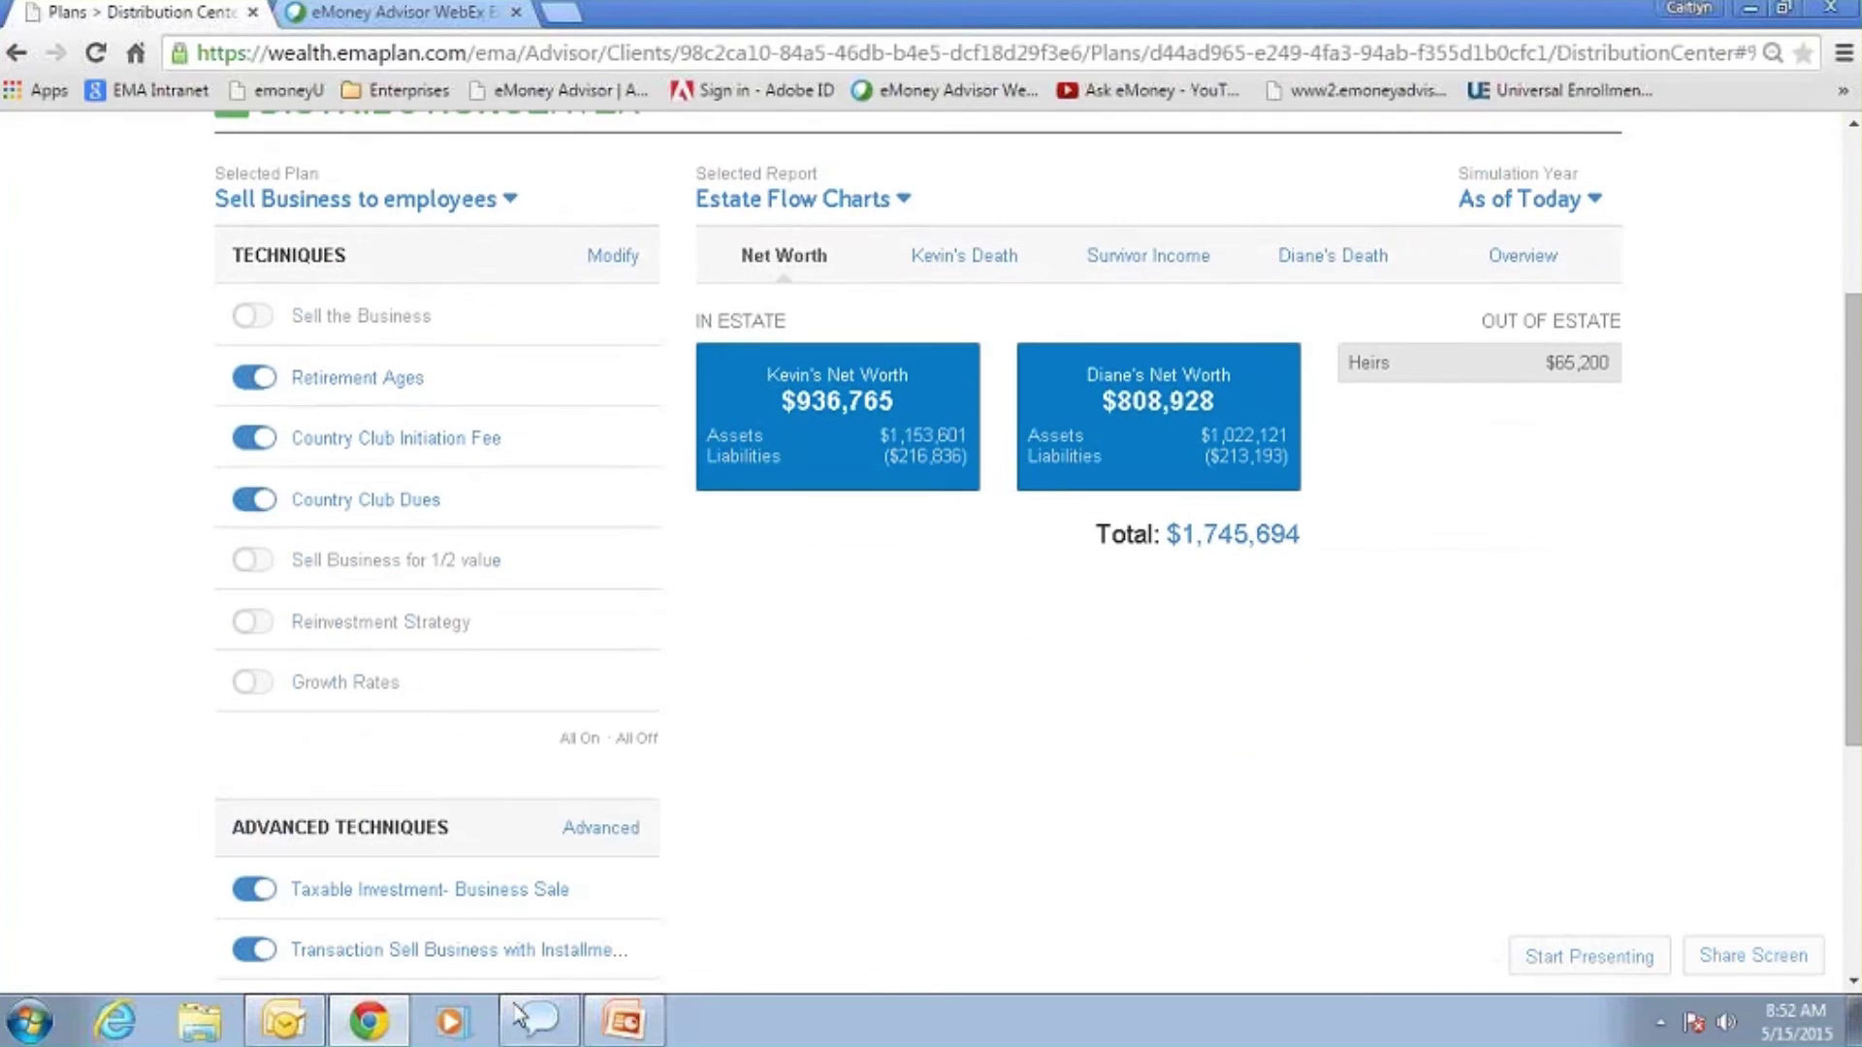
scroll(822, 822, "up", 3)
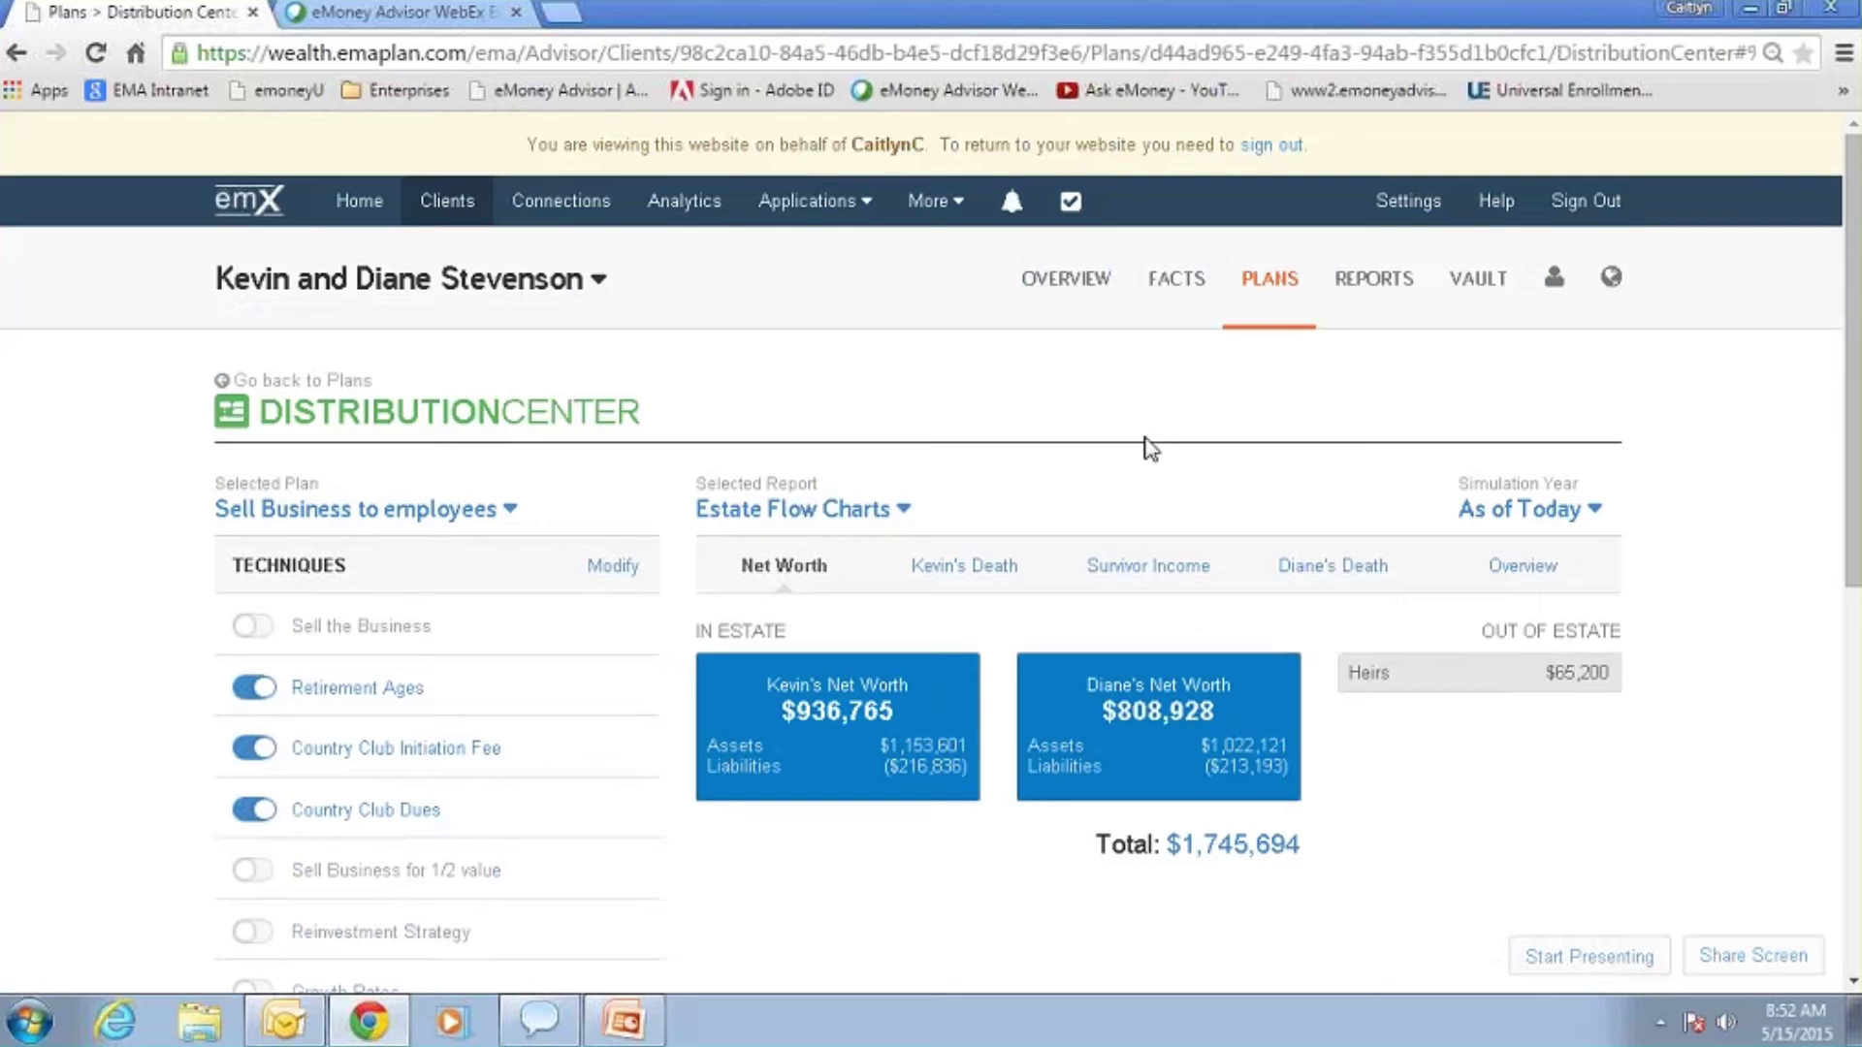
Step: Set the simulation year to First Death Year and view the asset breakdown of the husband's net worth
left_click(1512, 511)
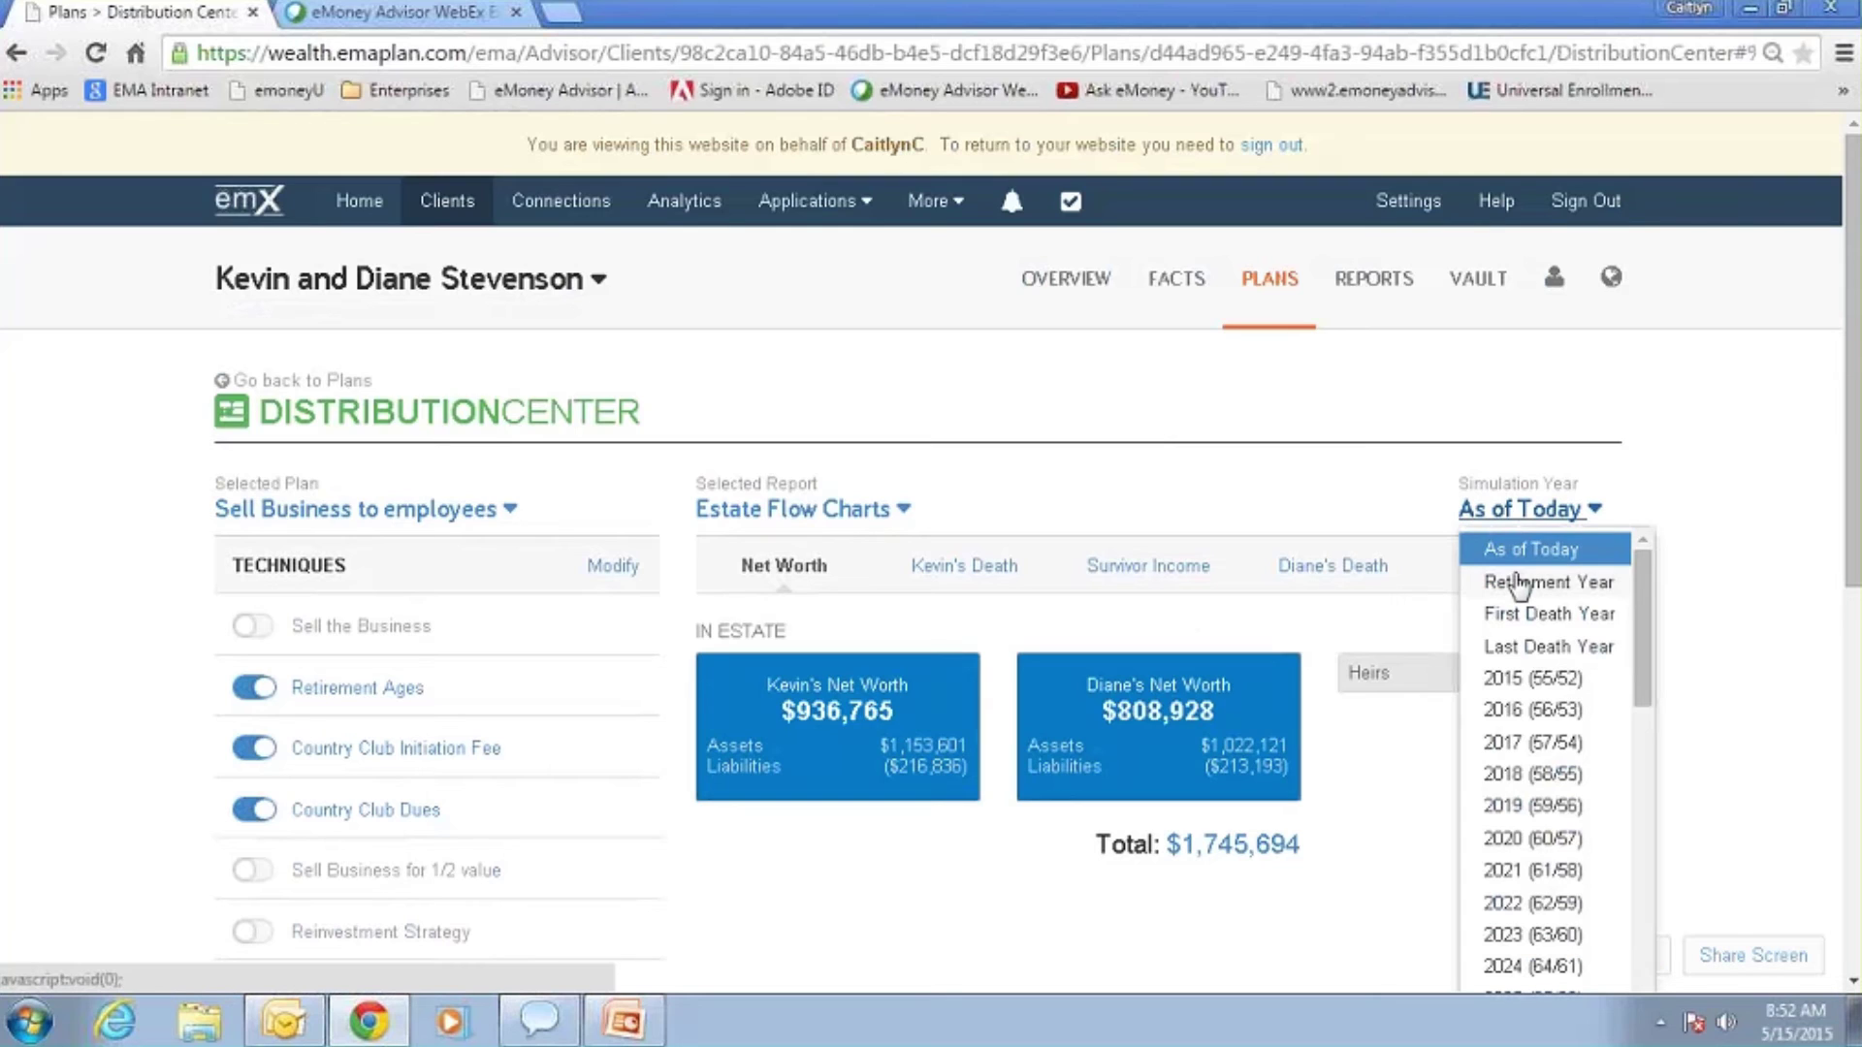
left_click(1519, 620)
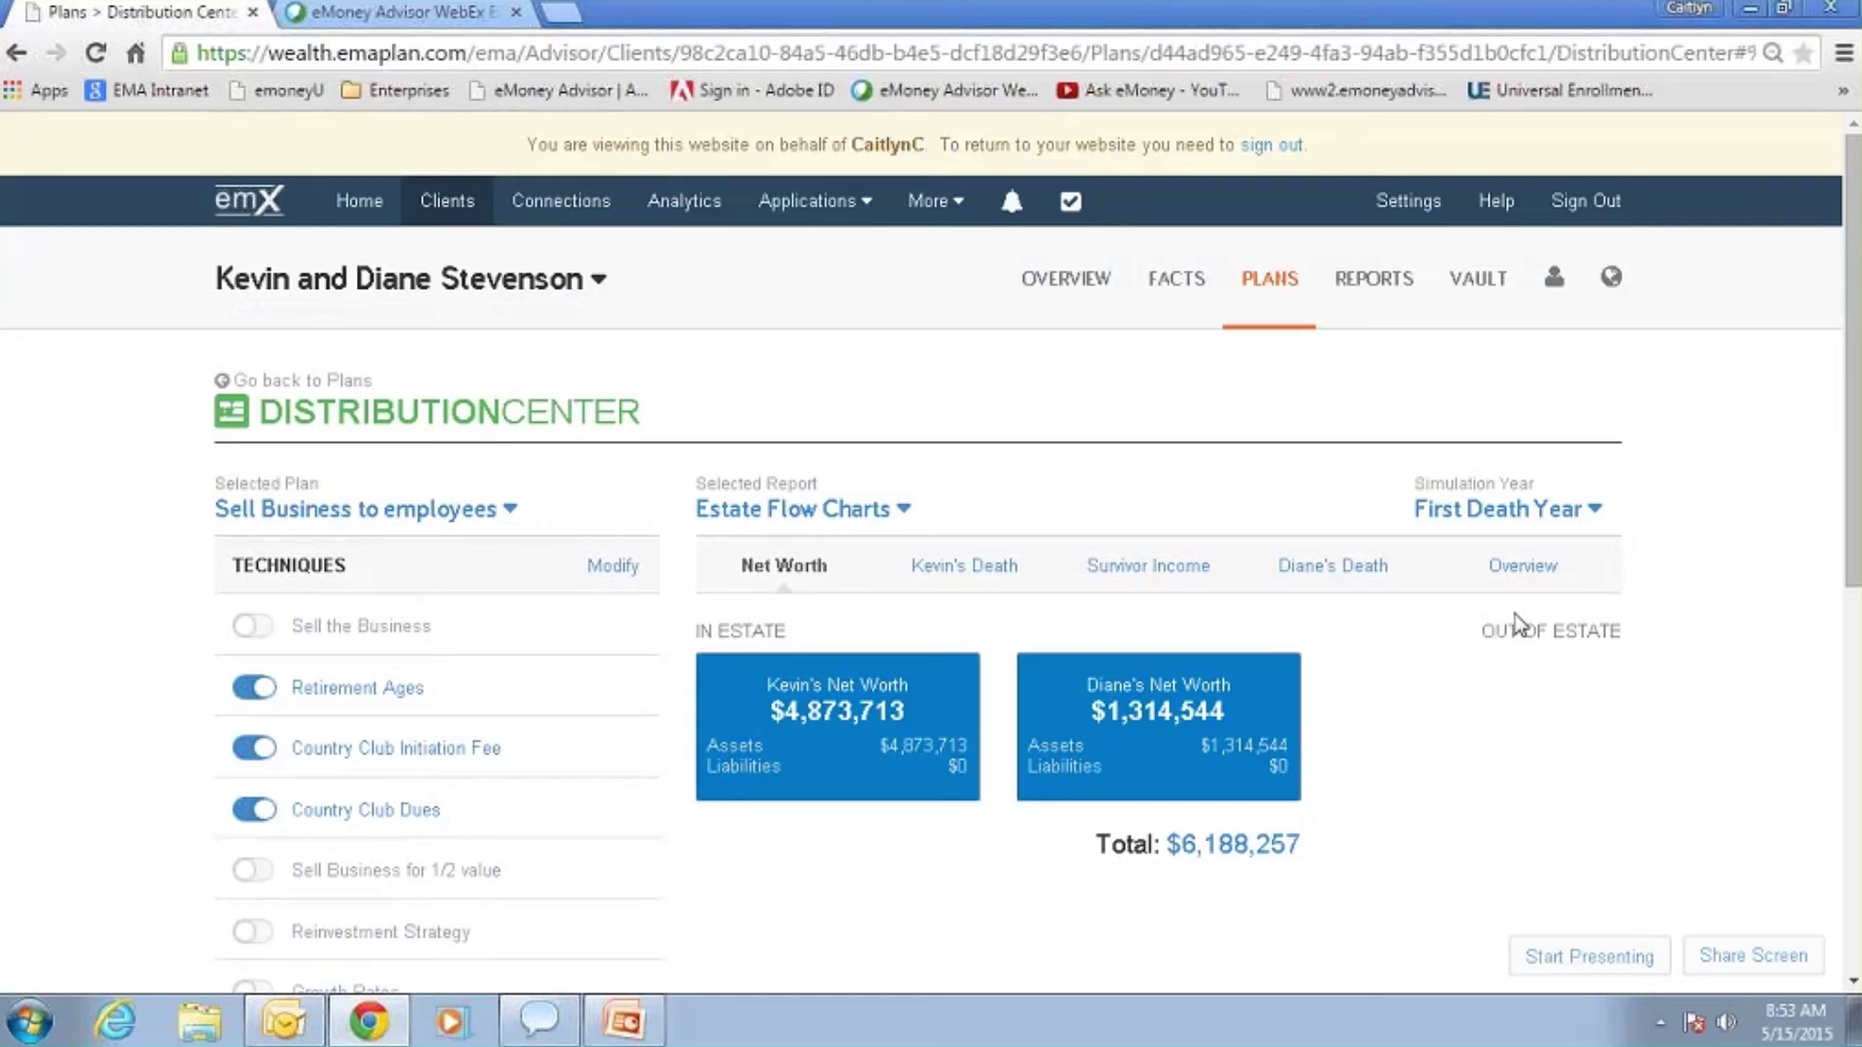
left_click(857, 726)
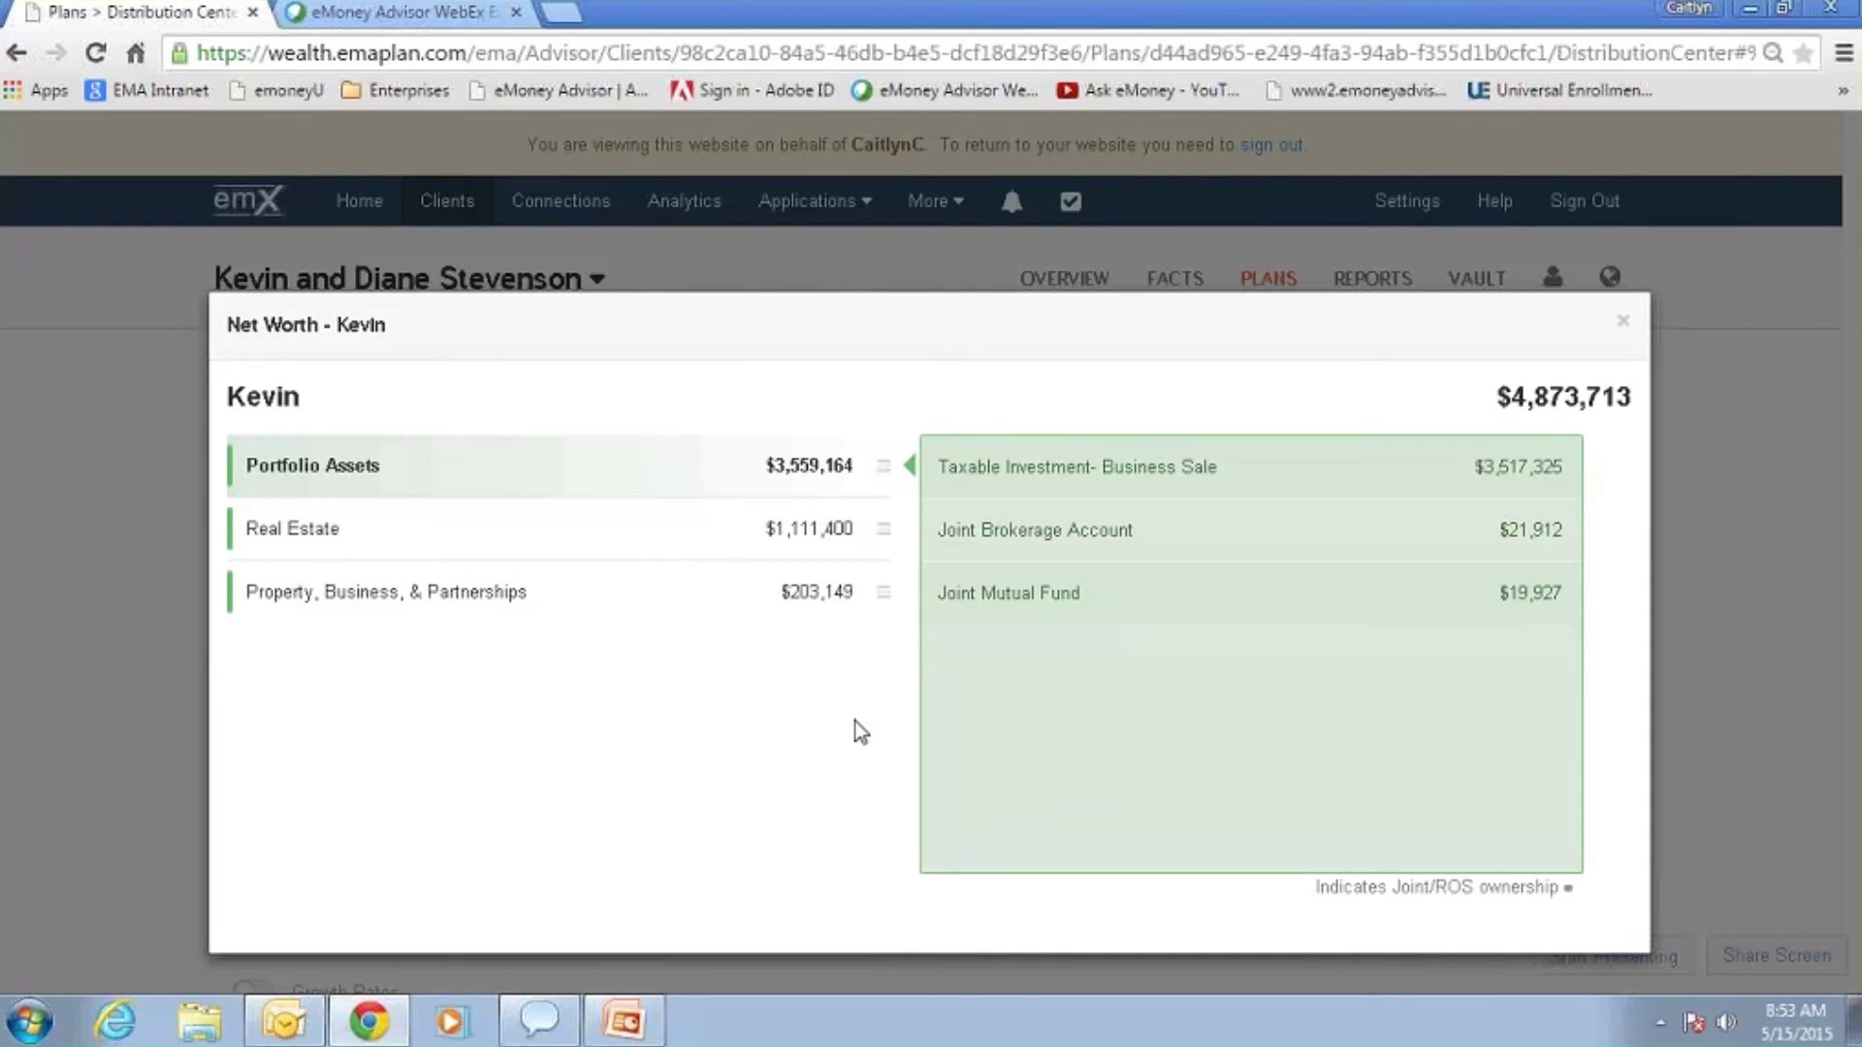
left_click(1622, 321)
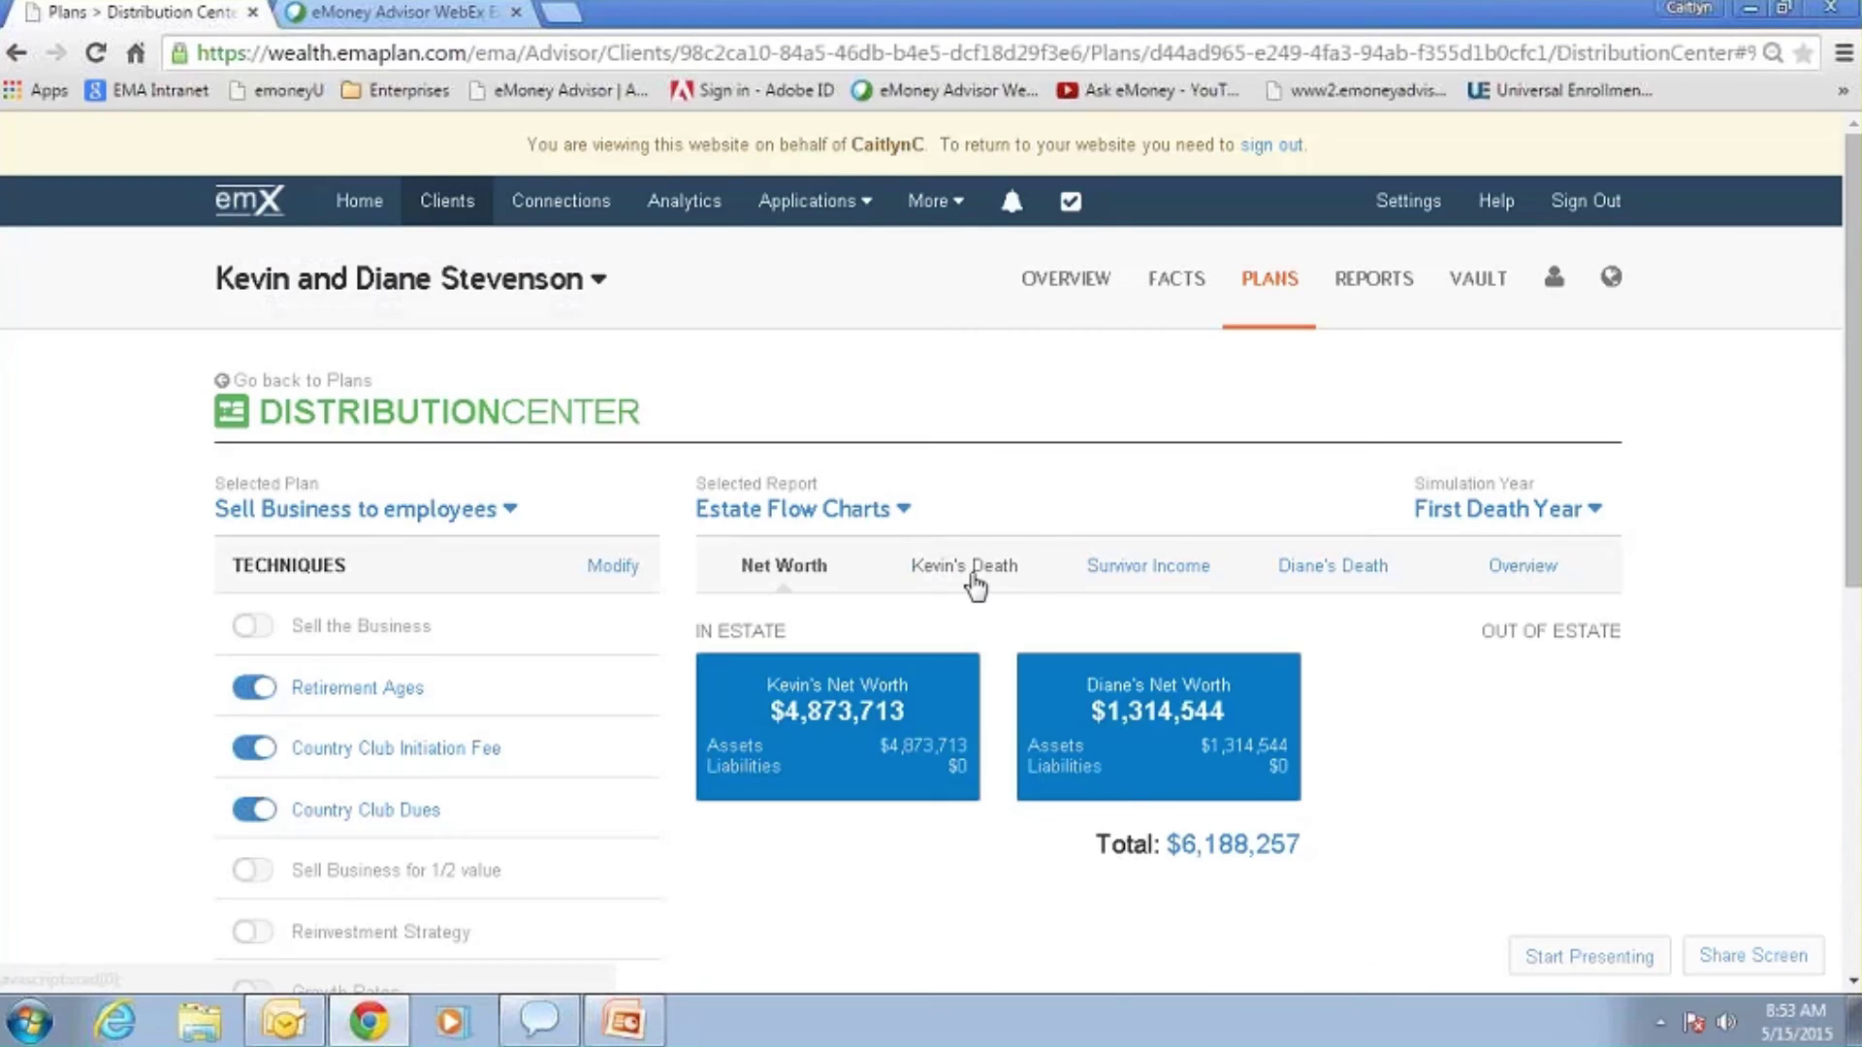
Step: Step through the estate flow views for the husband's death, the survivor income and the wife's death
left_click(973, 574)
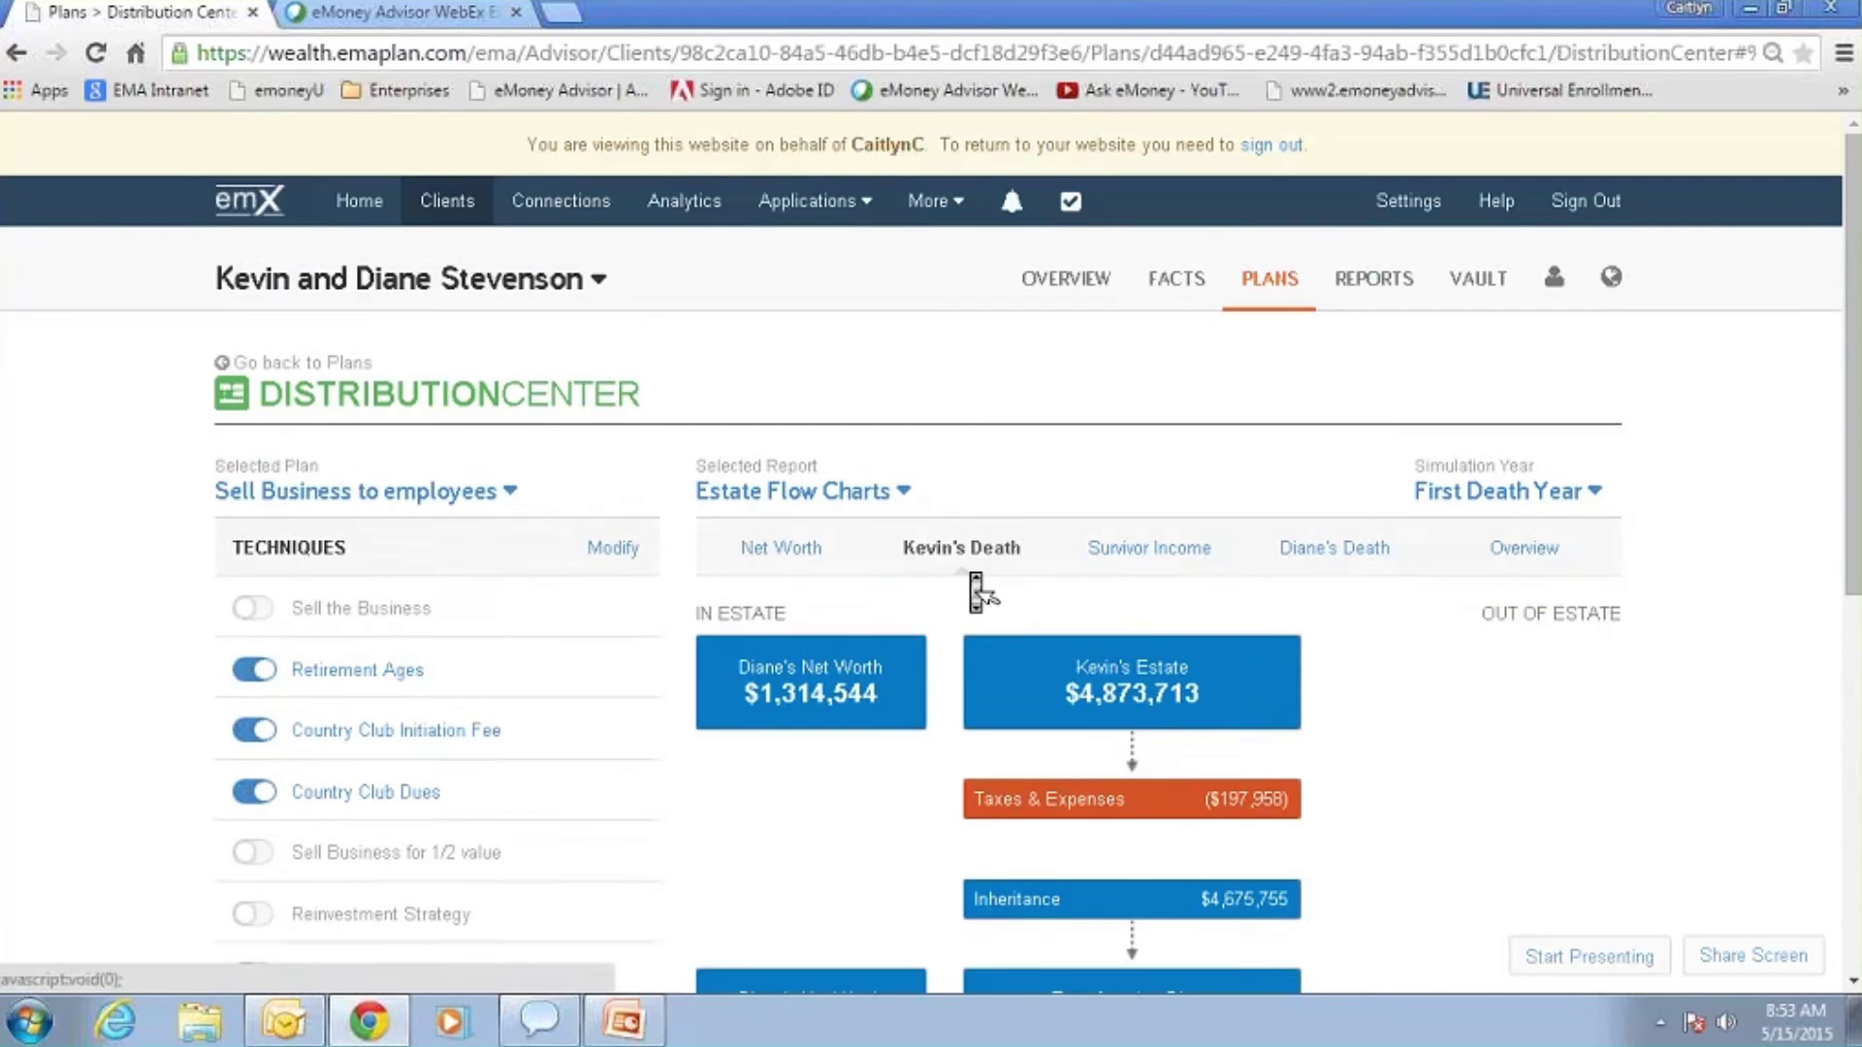
scroll(975, 585, "down", 2)
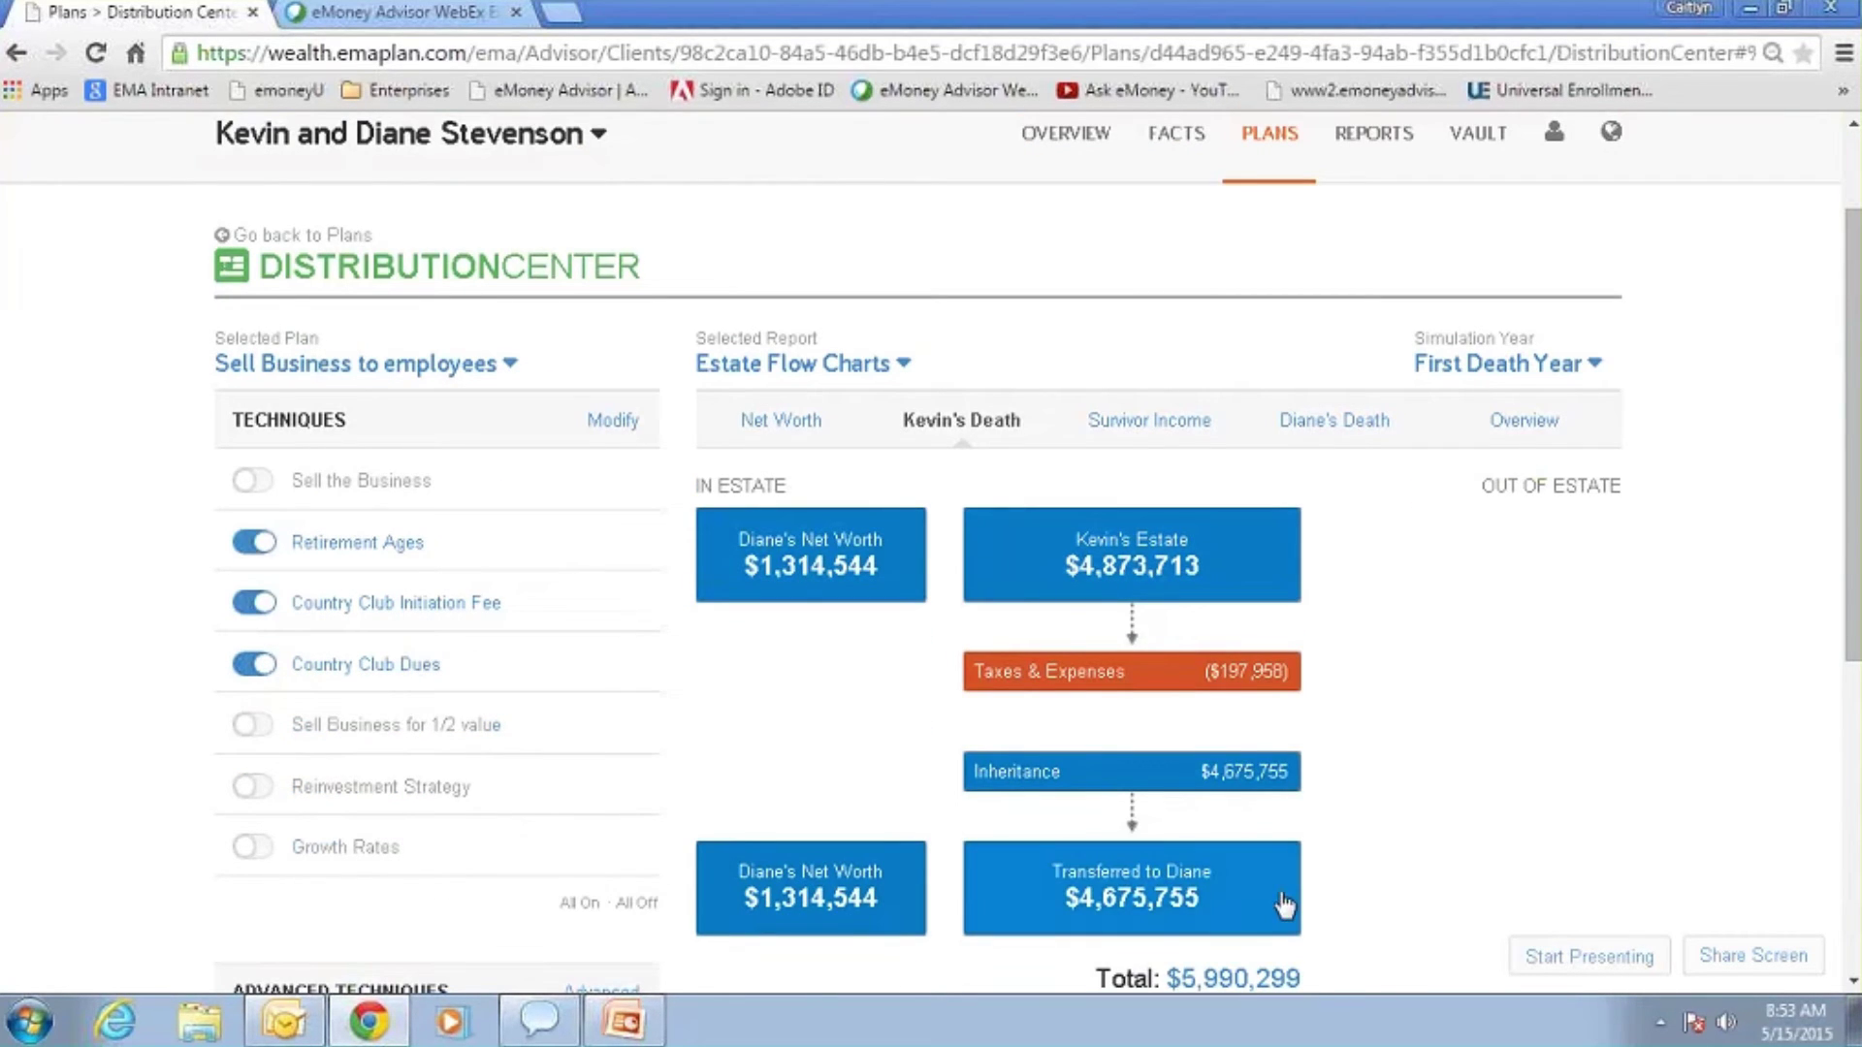
left_click(1145, 422)
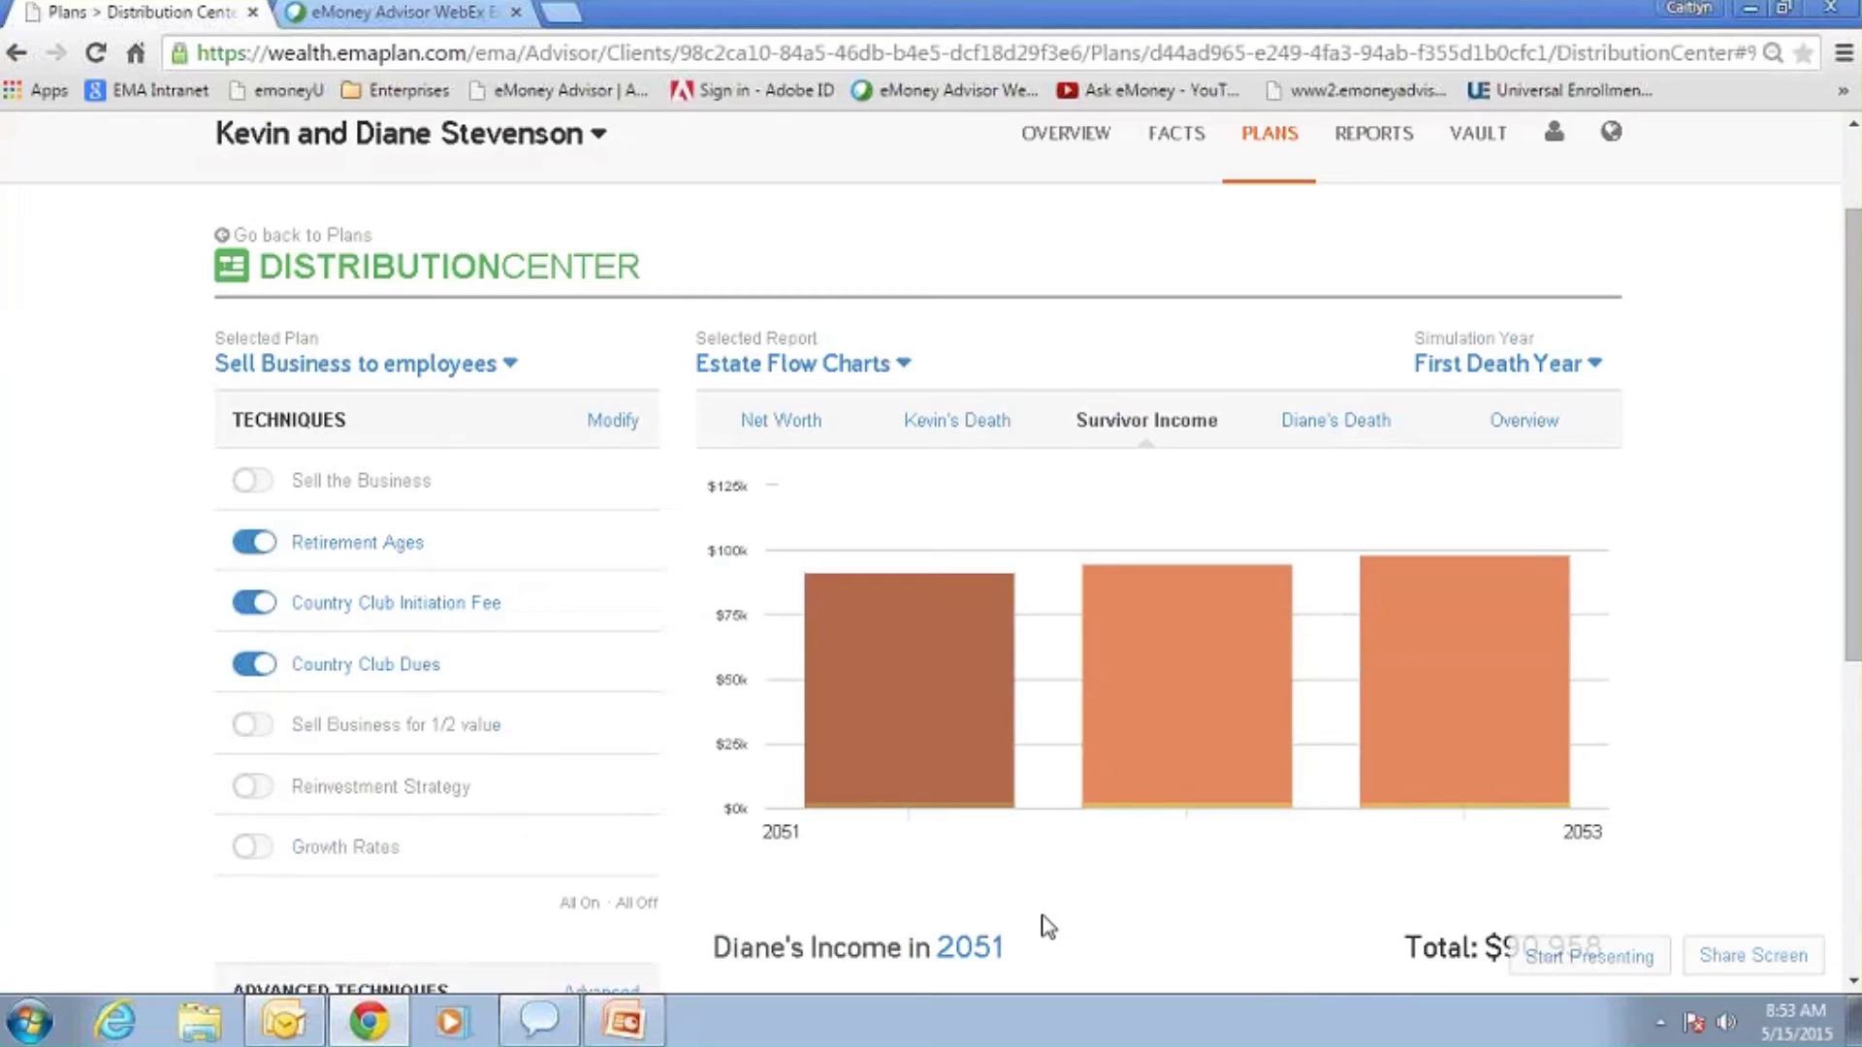
left_click(1347, 425)
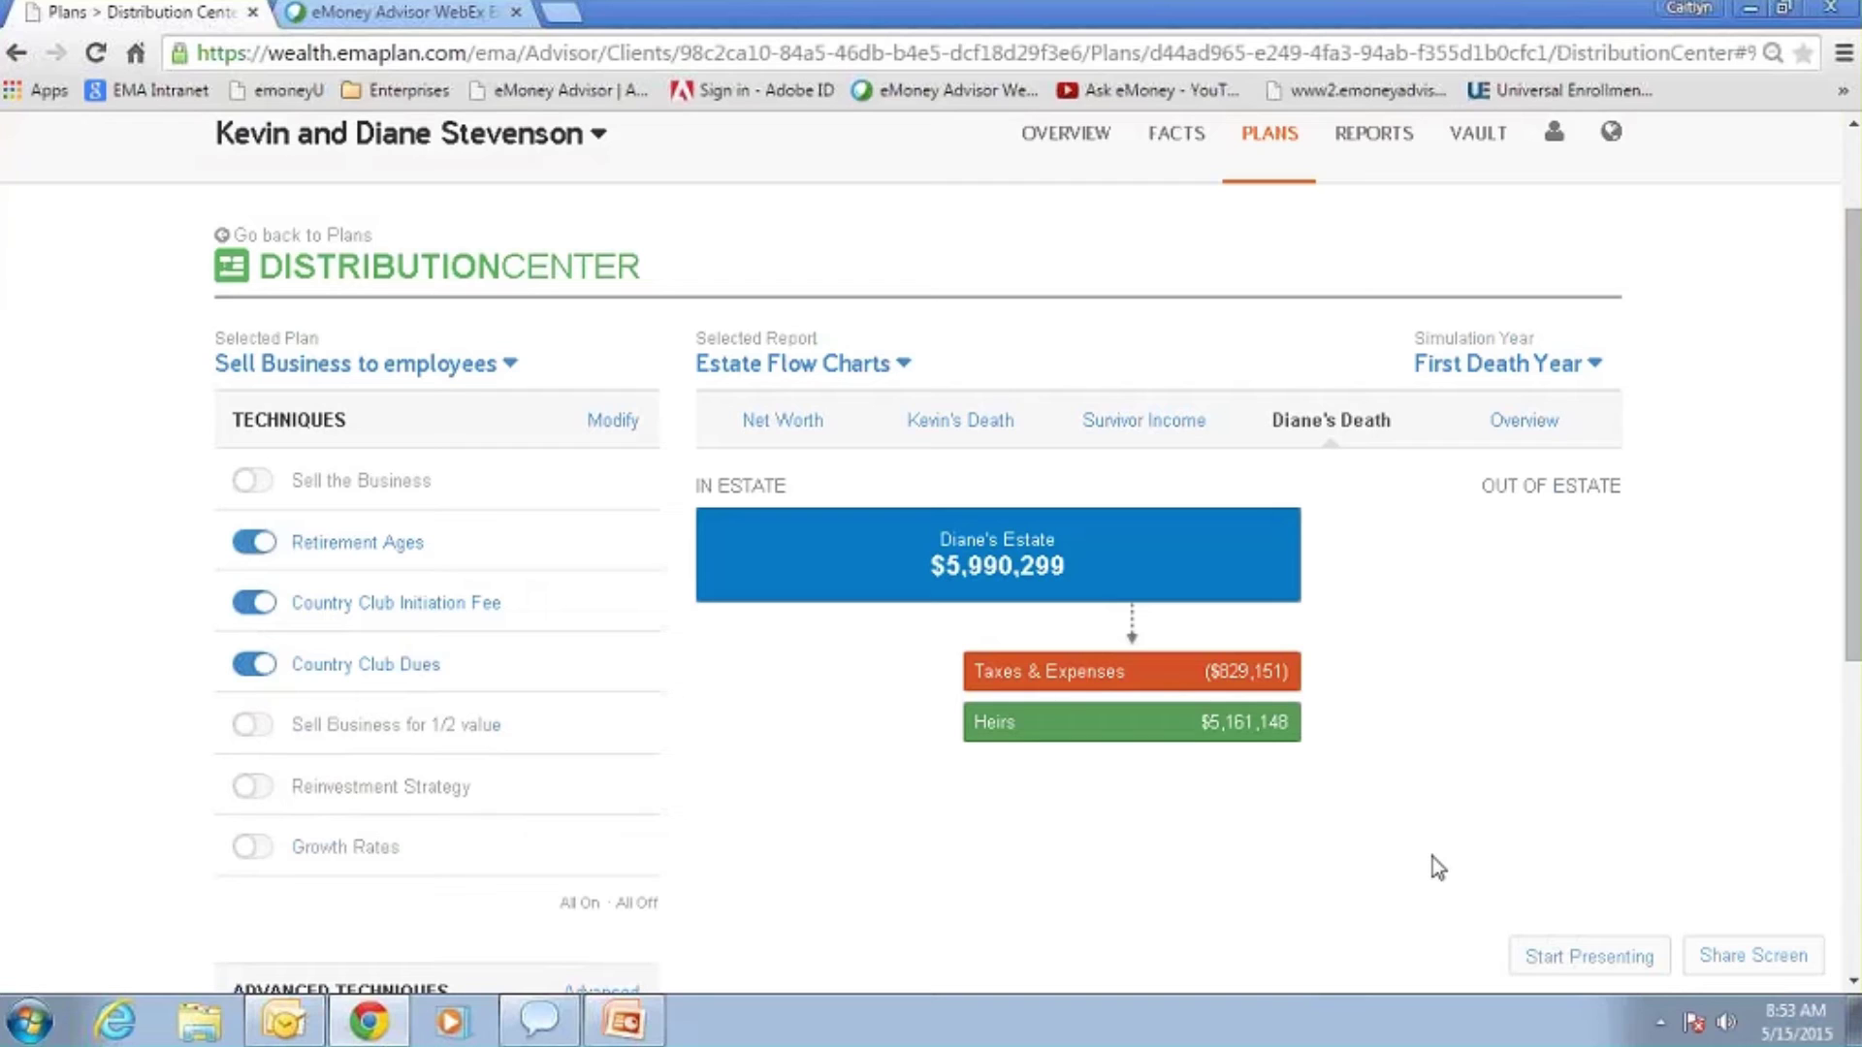
Step: Show the estate flow Overview and view the breakdown of total distributions to heirs
left_click(1539, 437)
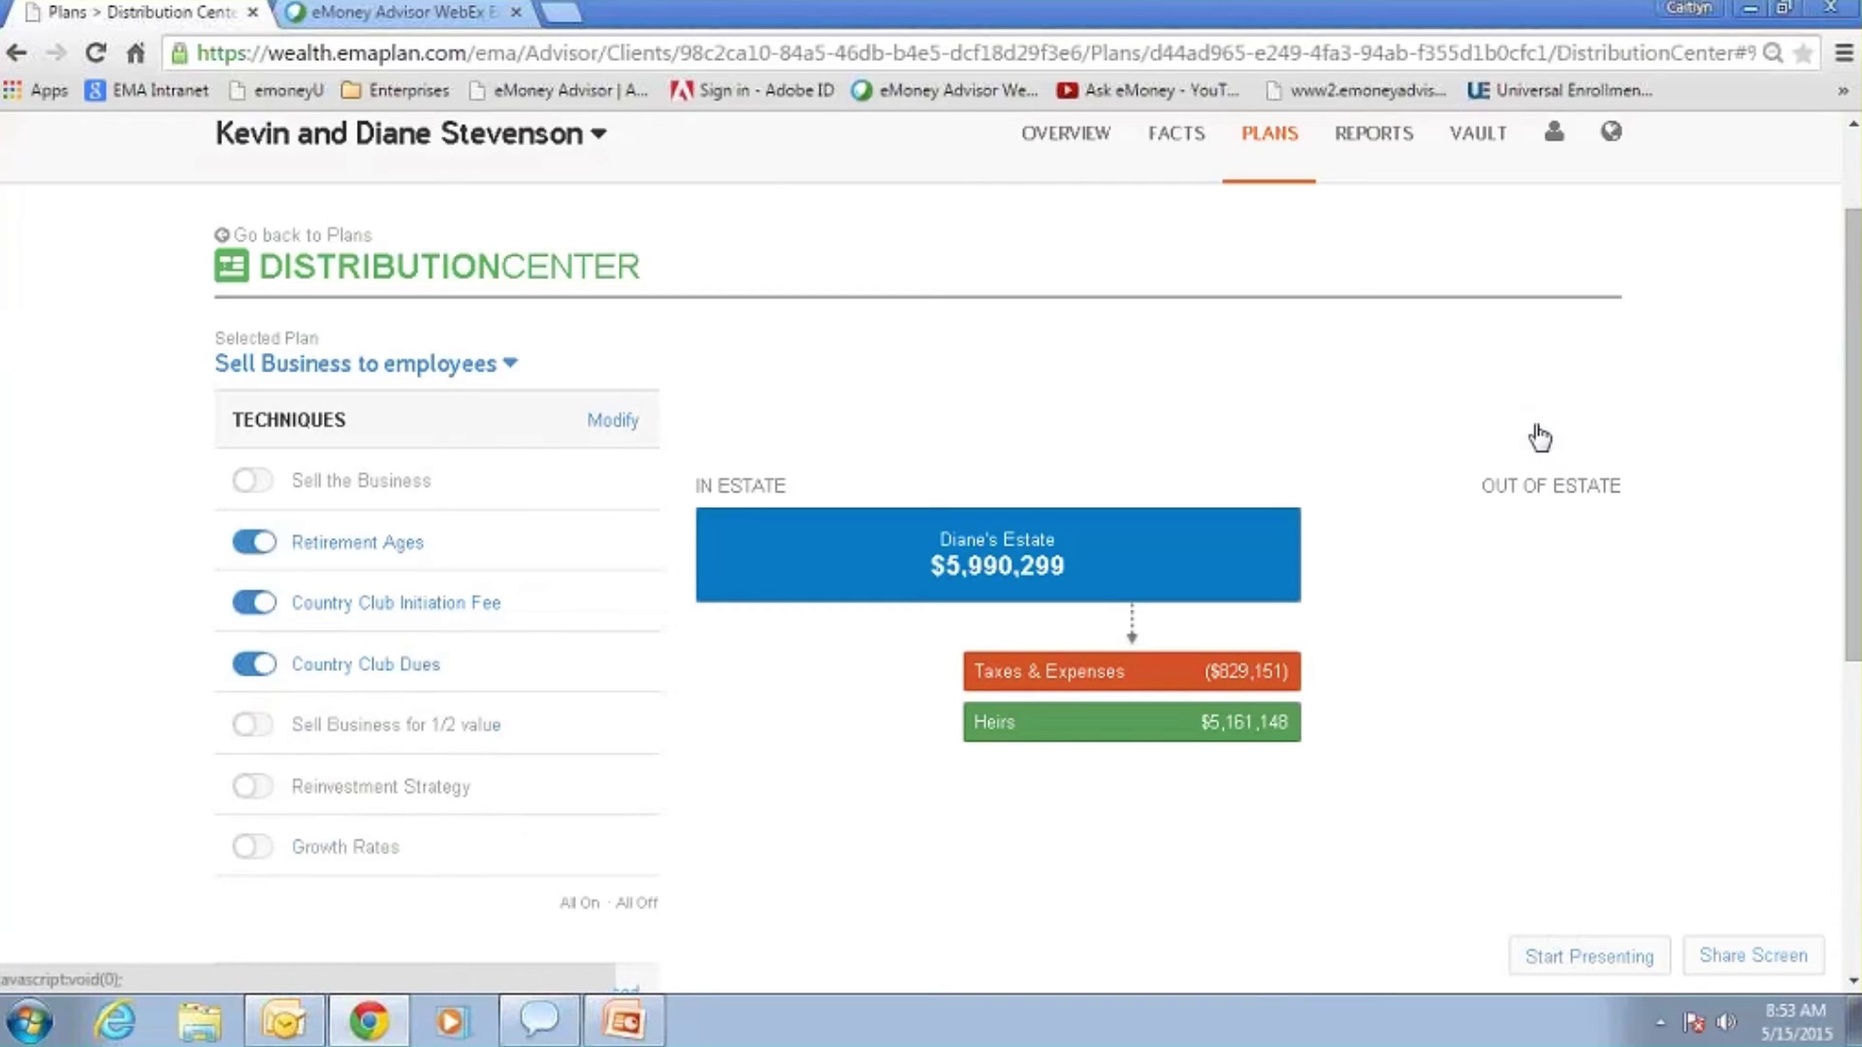
scroll(1573, 645, "down", 3)
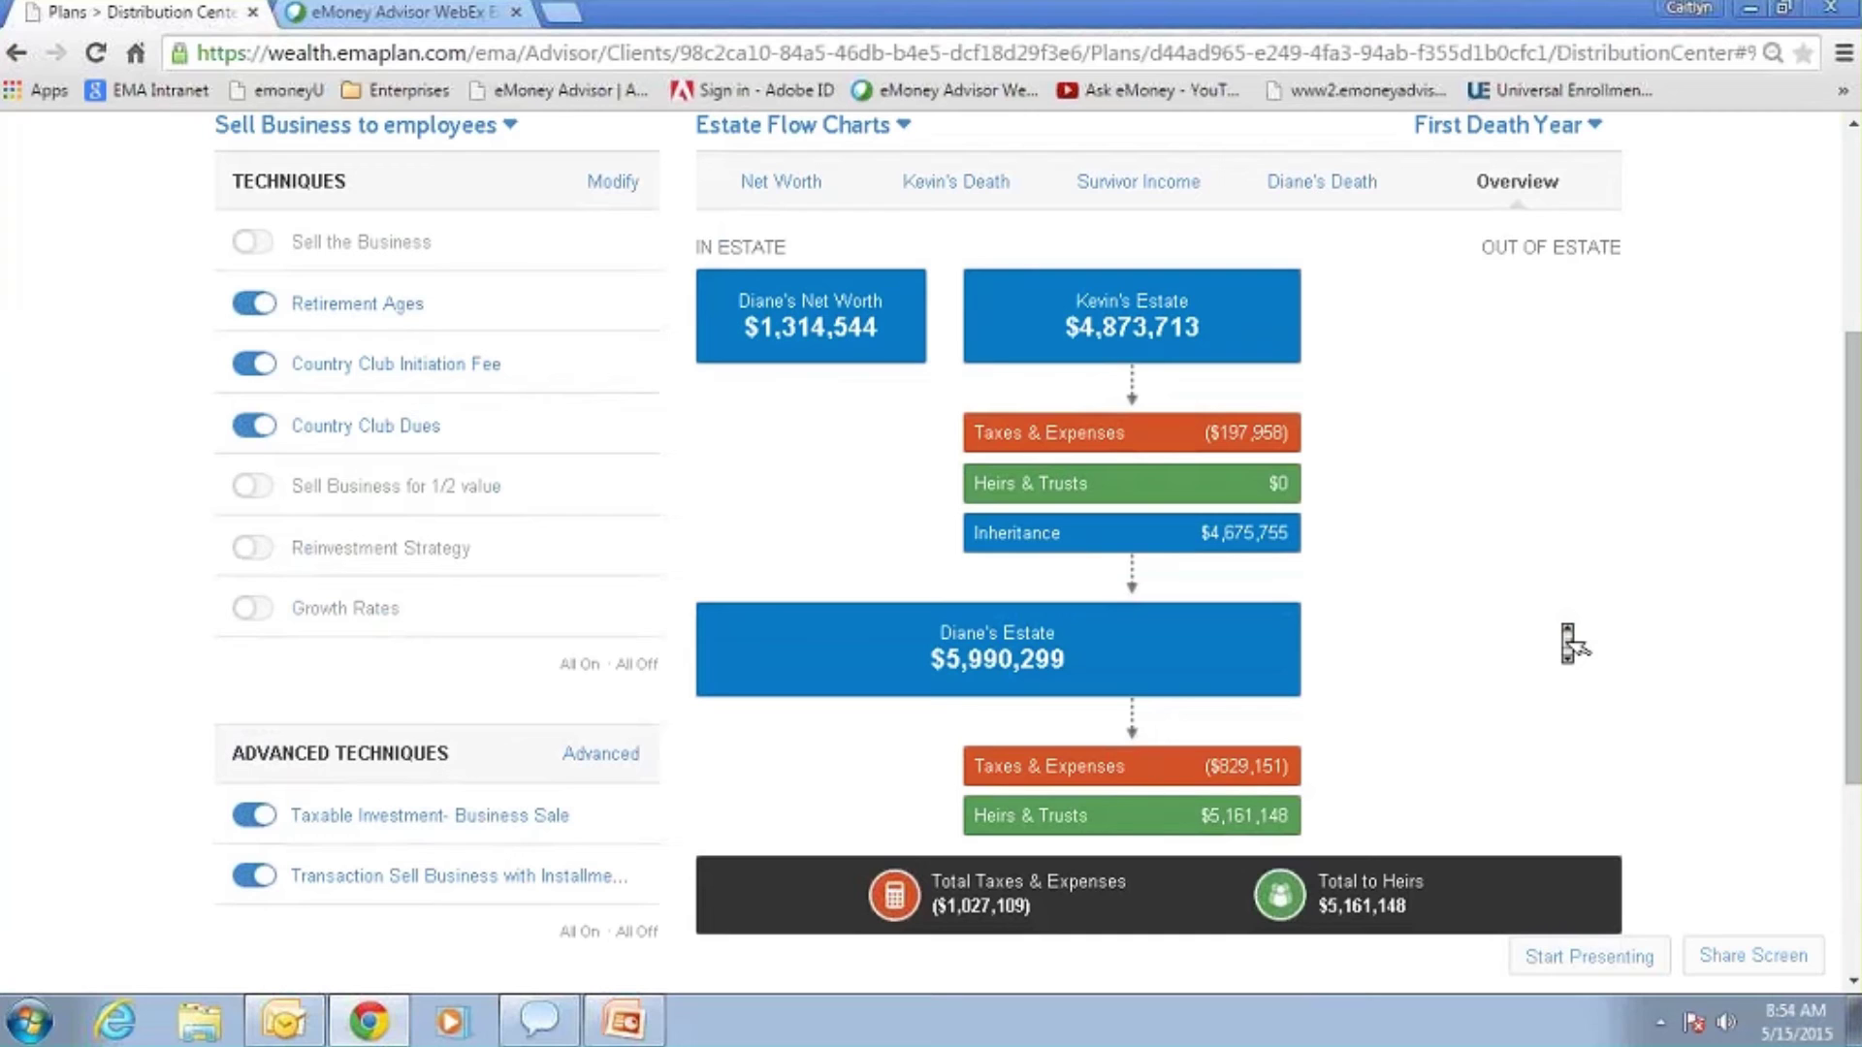
left_click(1296, 893)
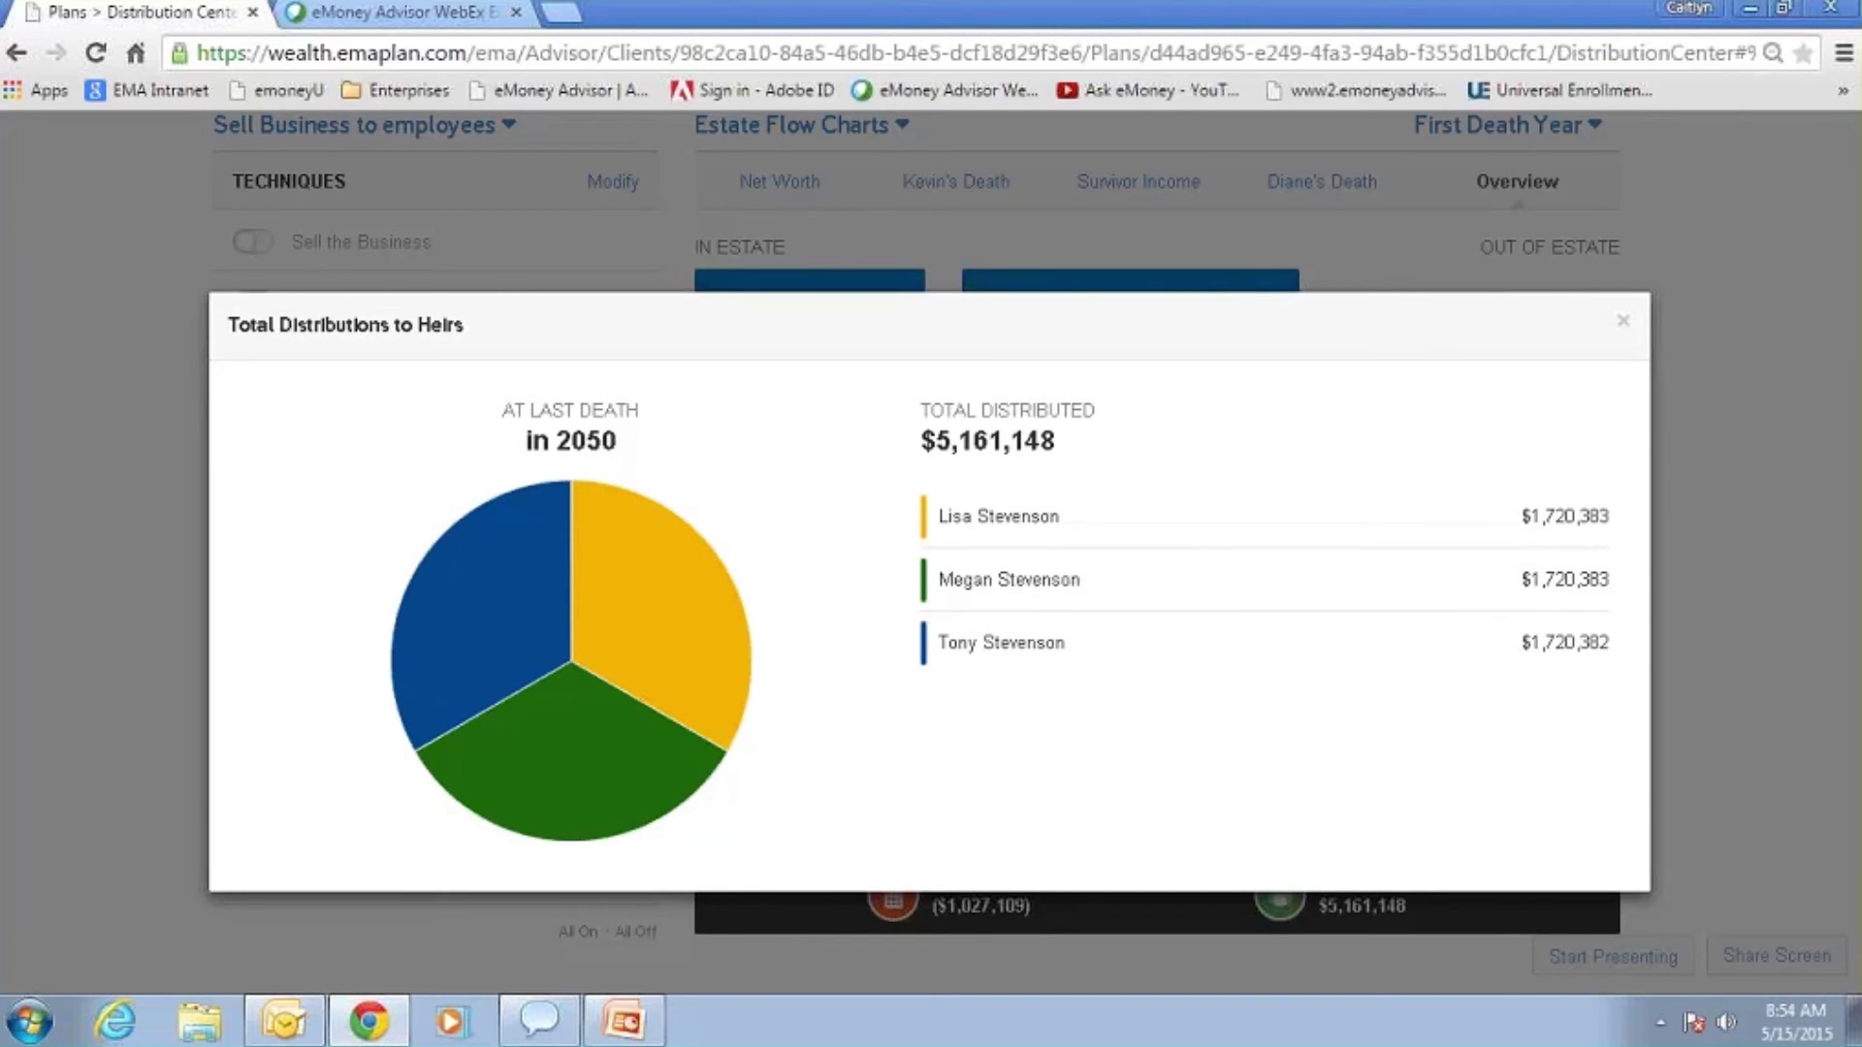
left_click(1623, 321)
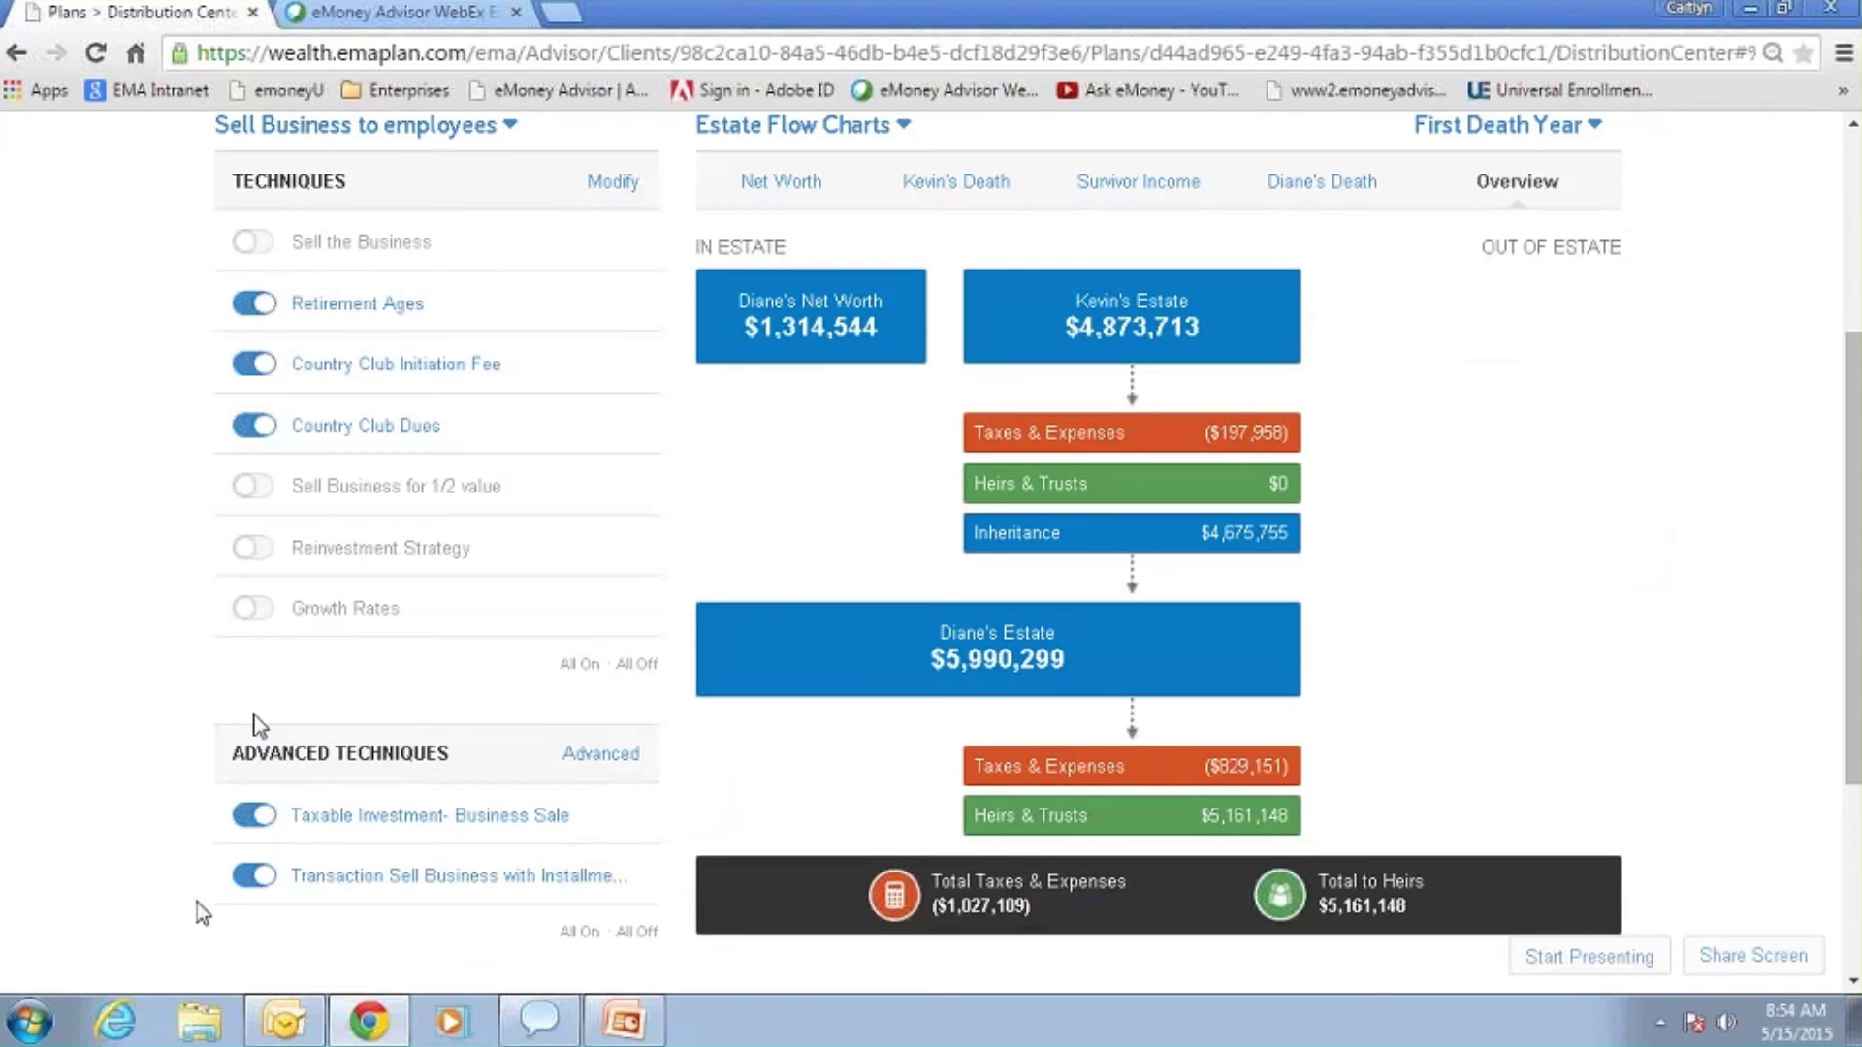
Step: Select the A-Sell Business to employees & Adjust Wills plan and view its total distributions to heirs
left_click(427, 125)
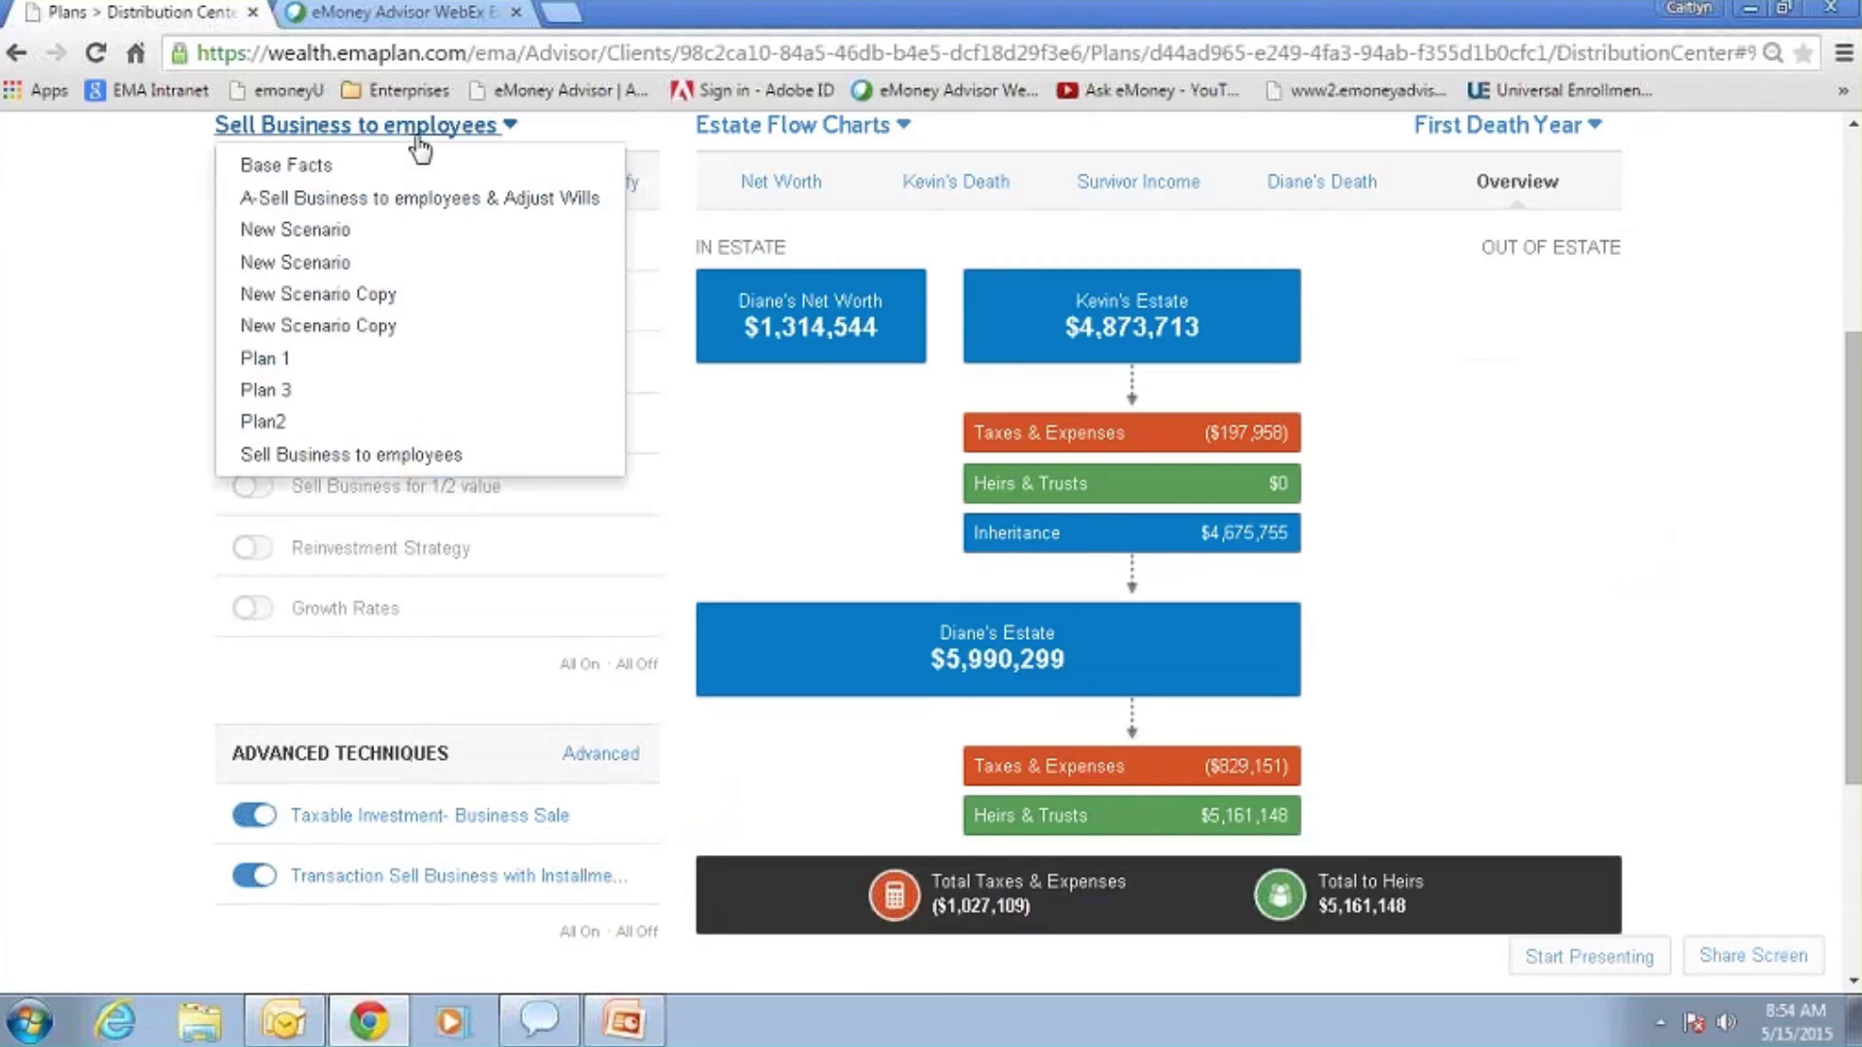
left_click(432, 195)
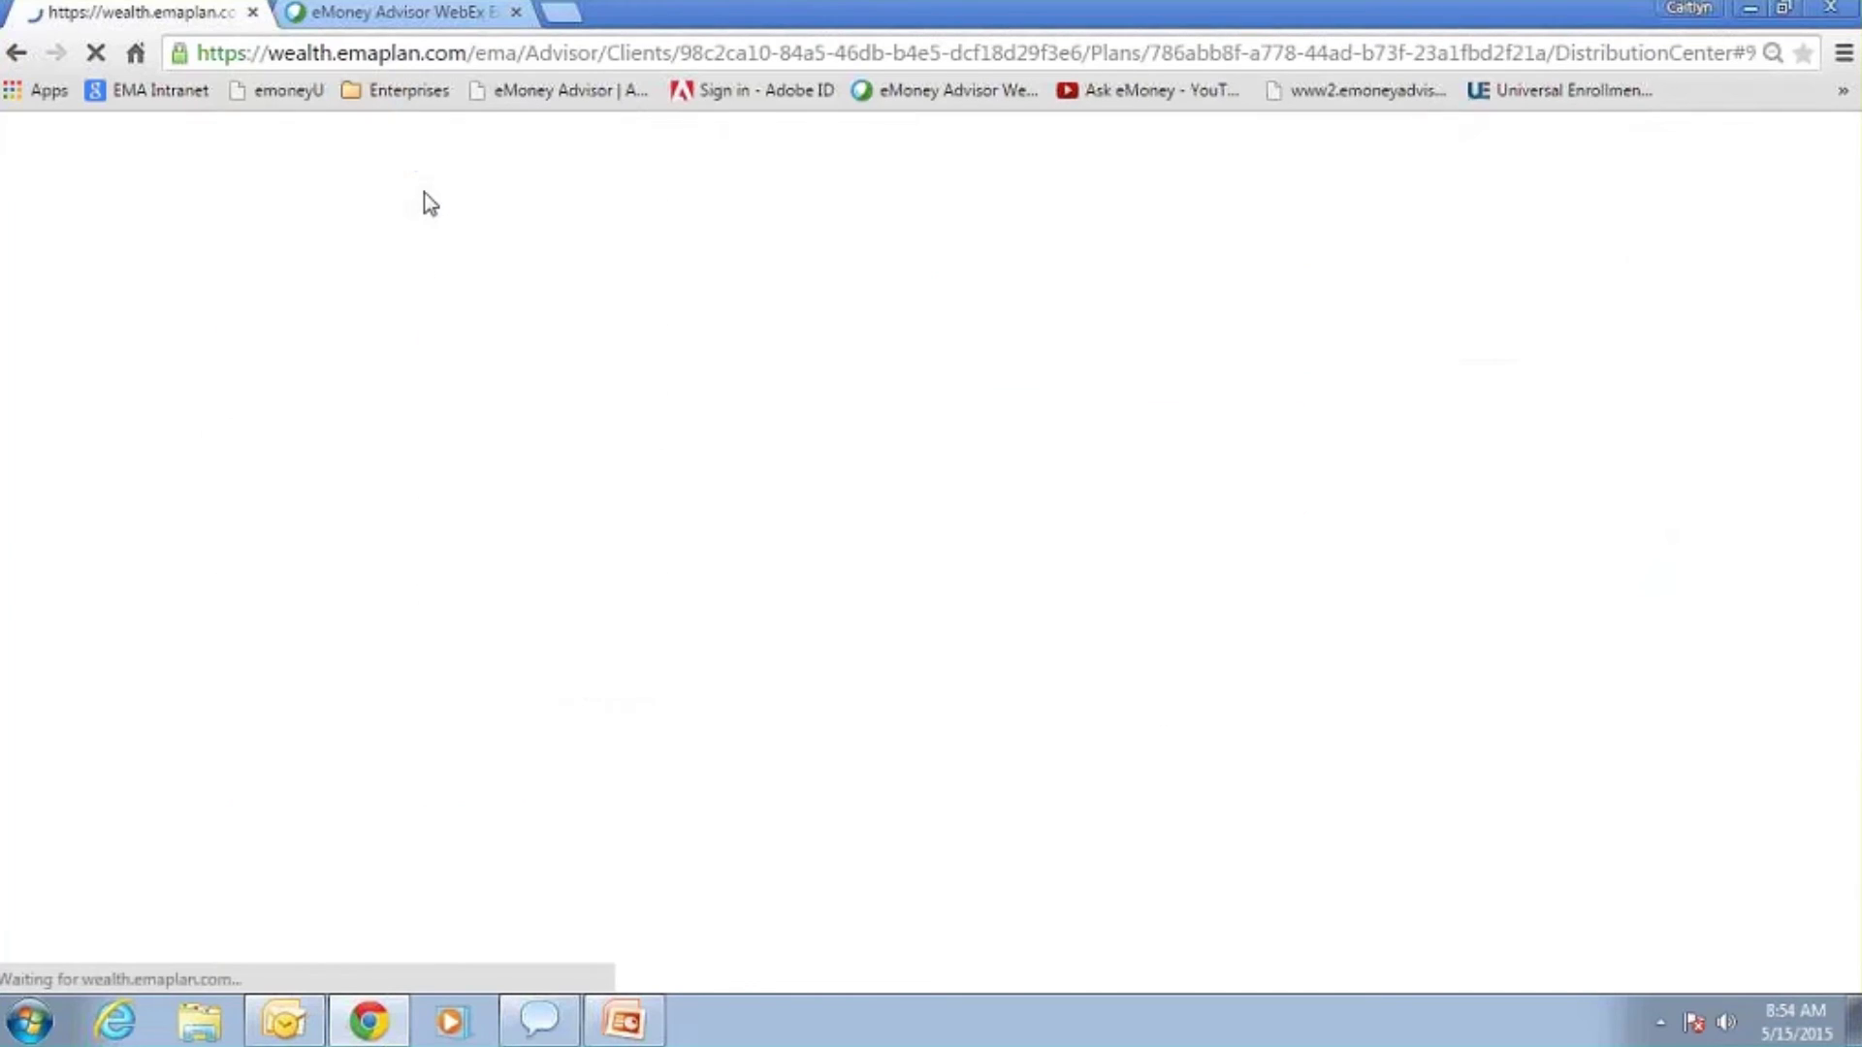
scroll(2, 423, "down", 5)
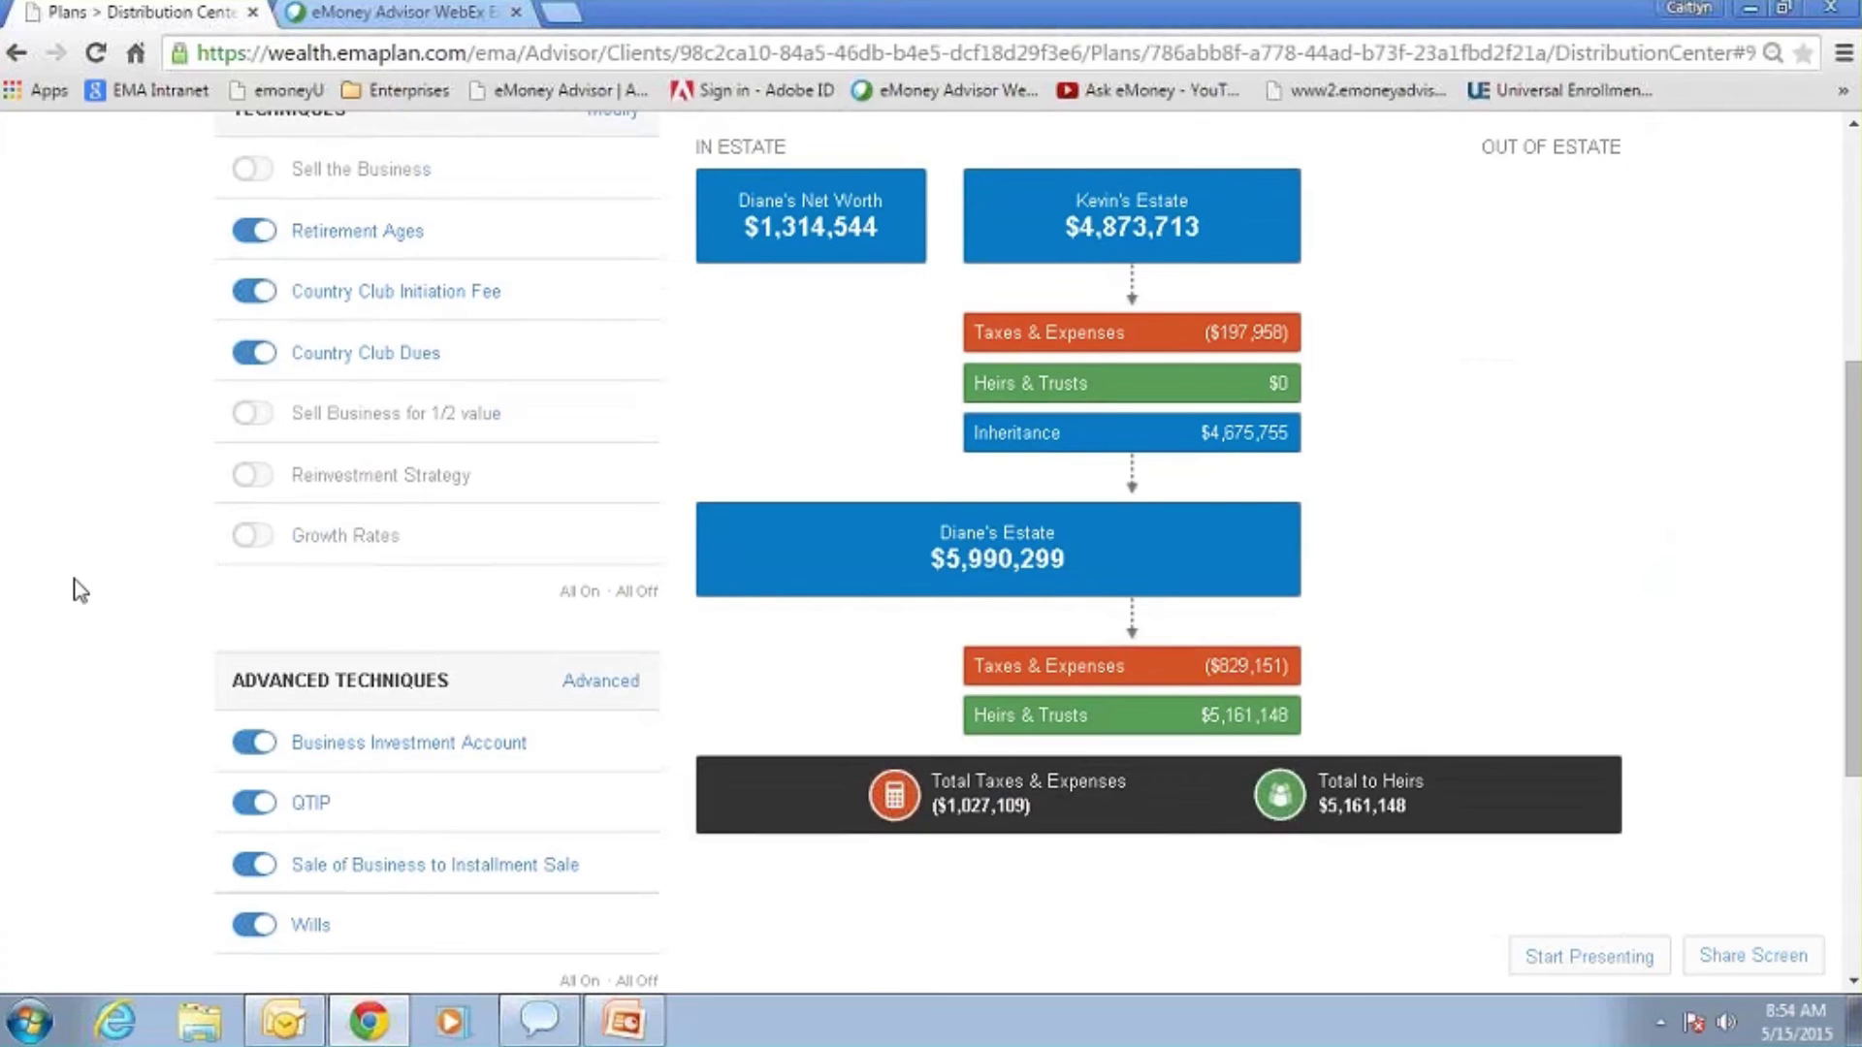
scroll(940, 615, "down", 4)
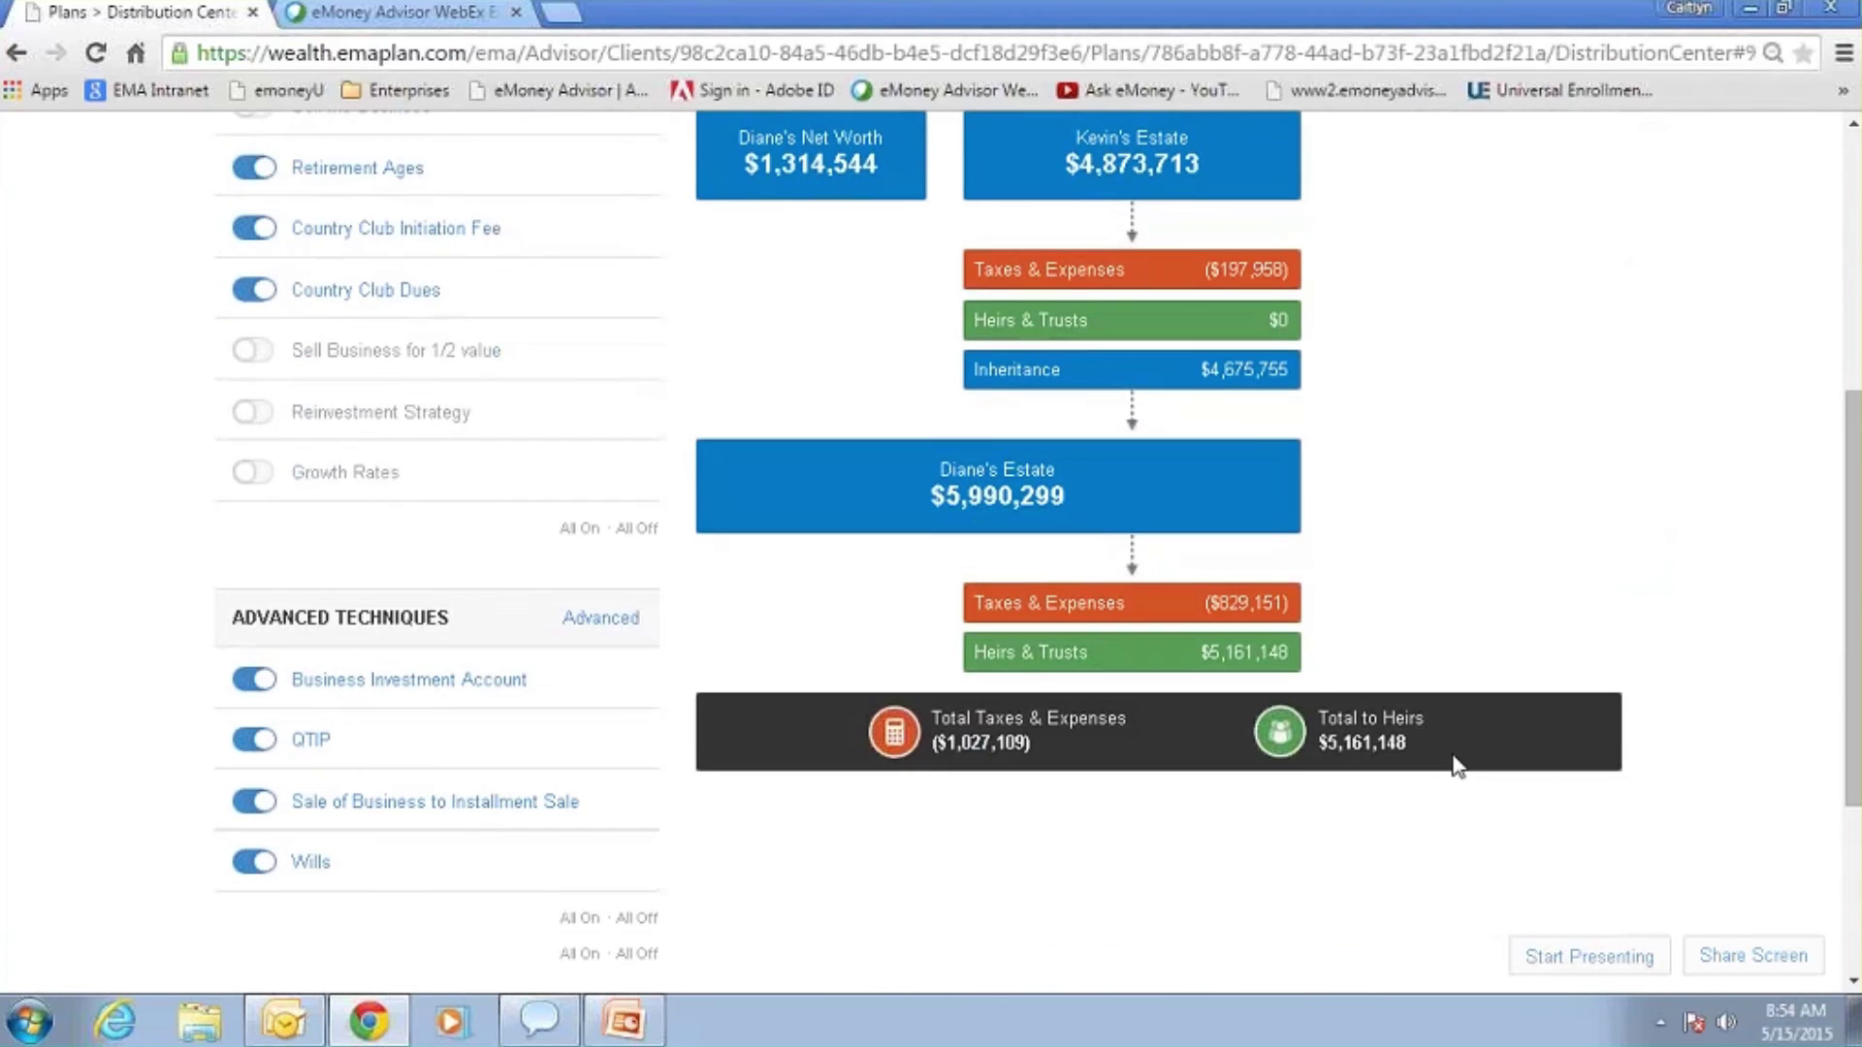
left_click(1369, 727)
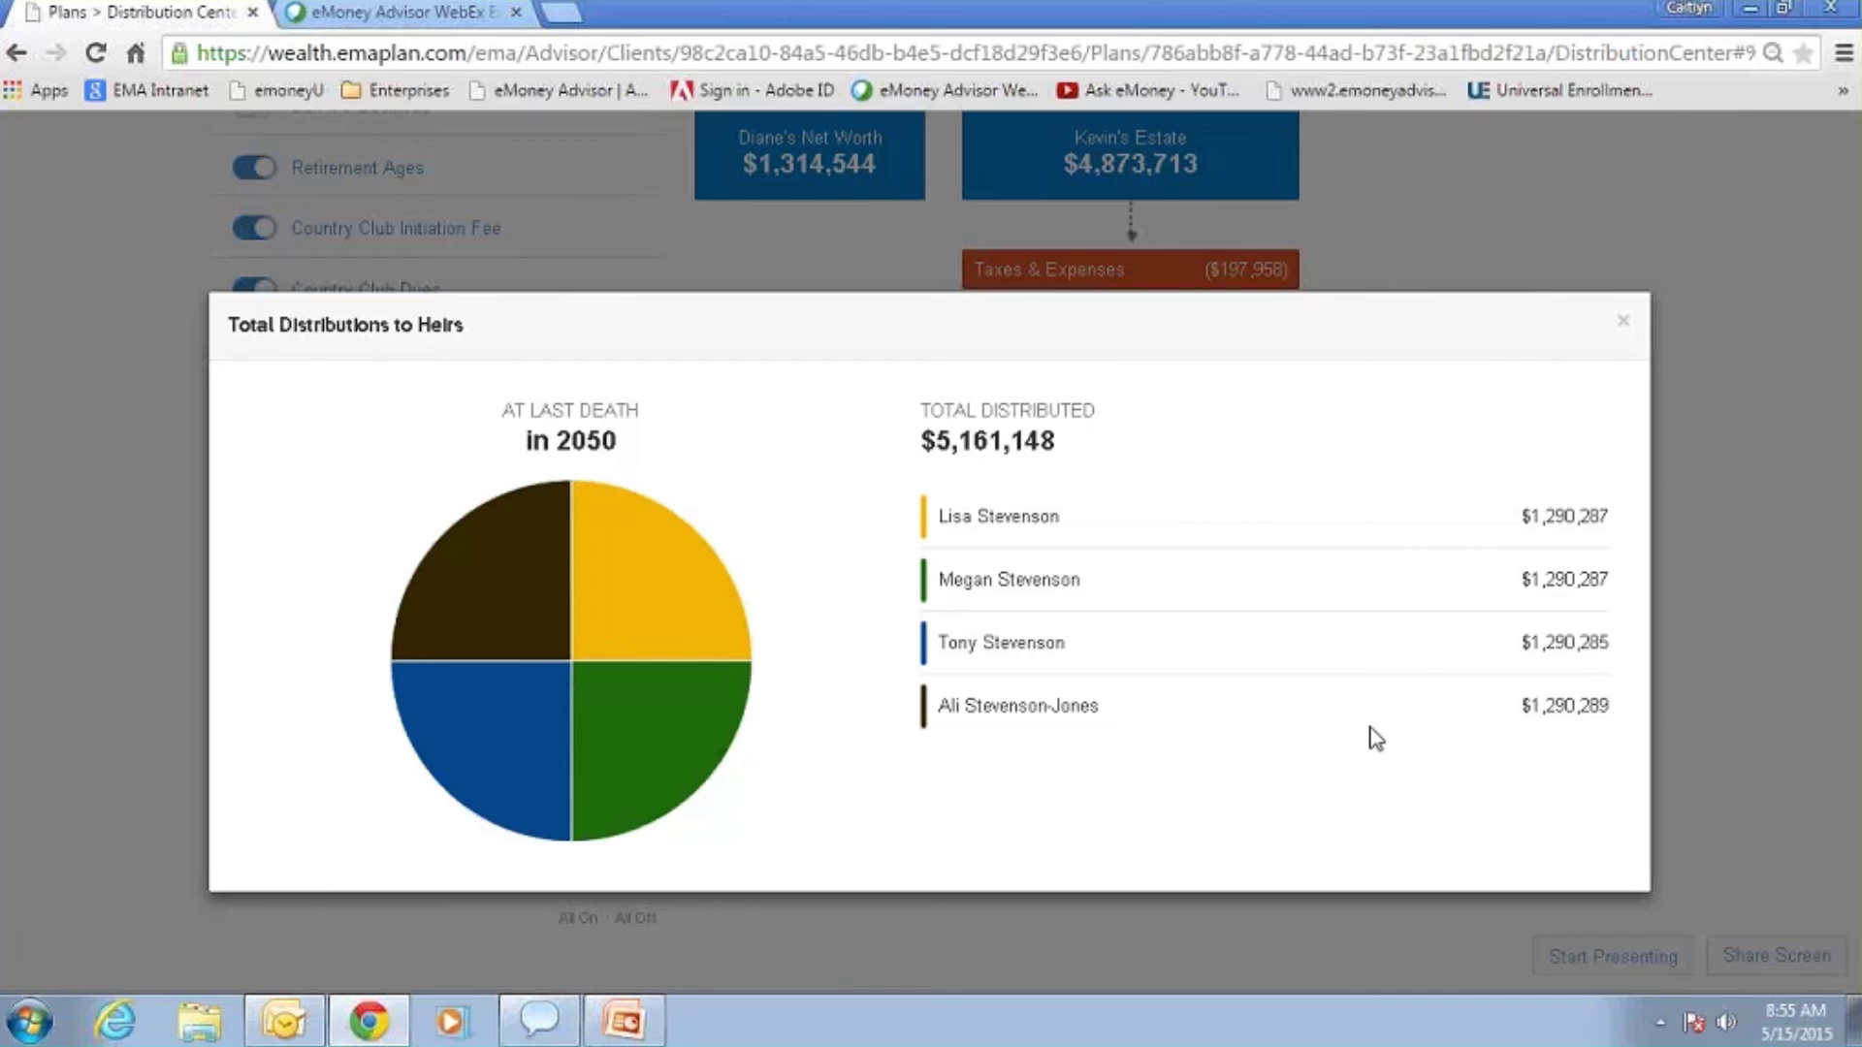
left_click(1629, 325)
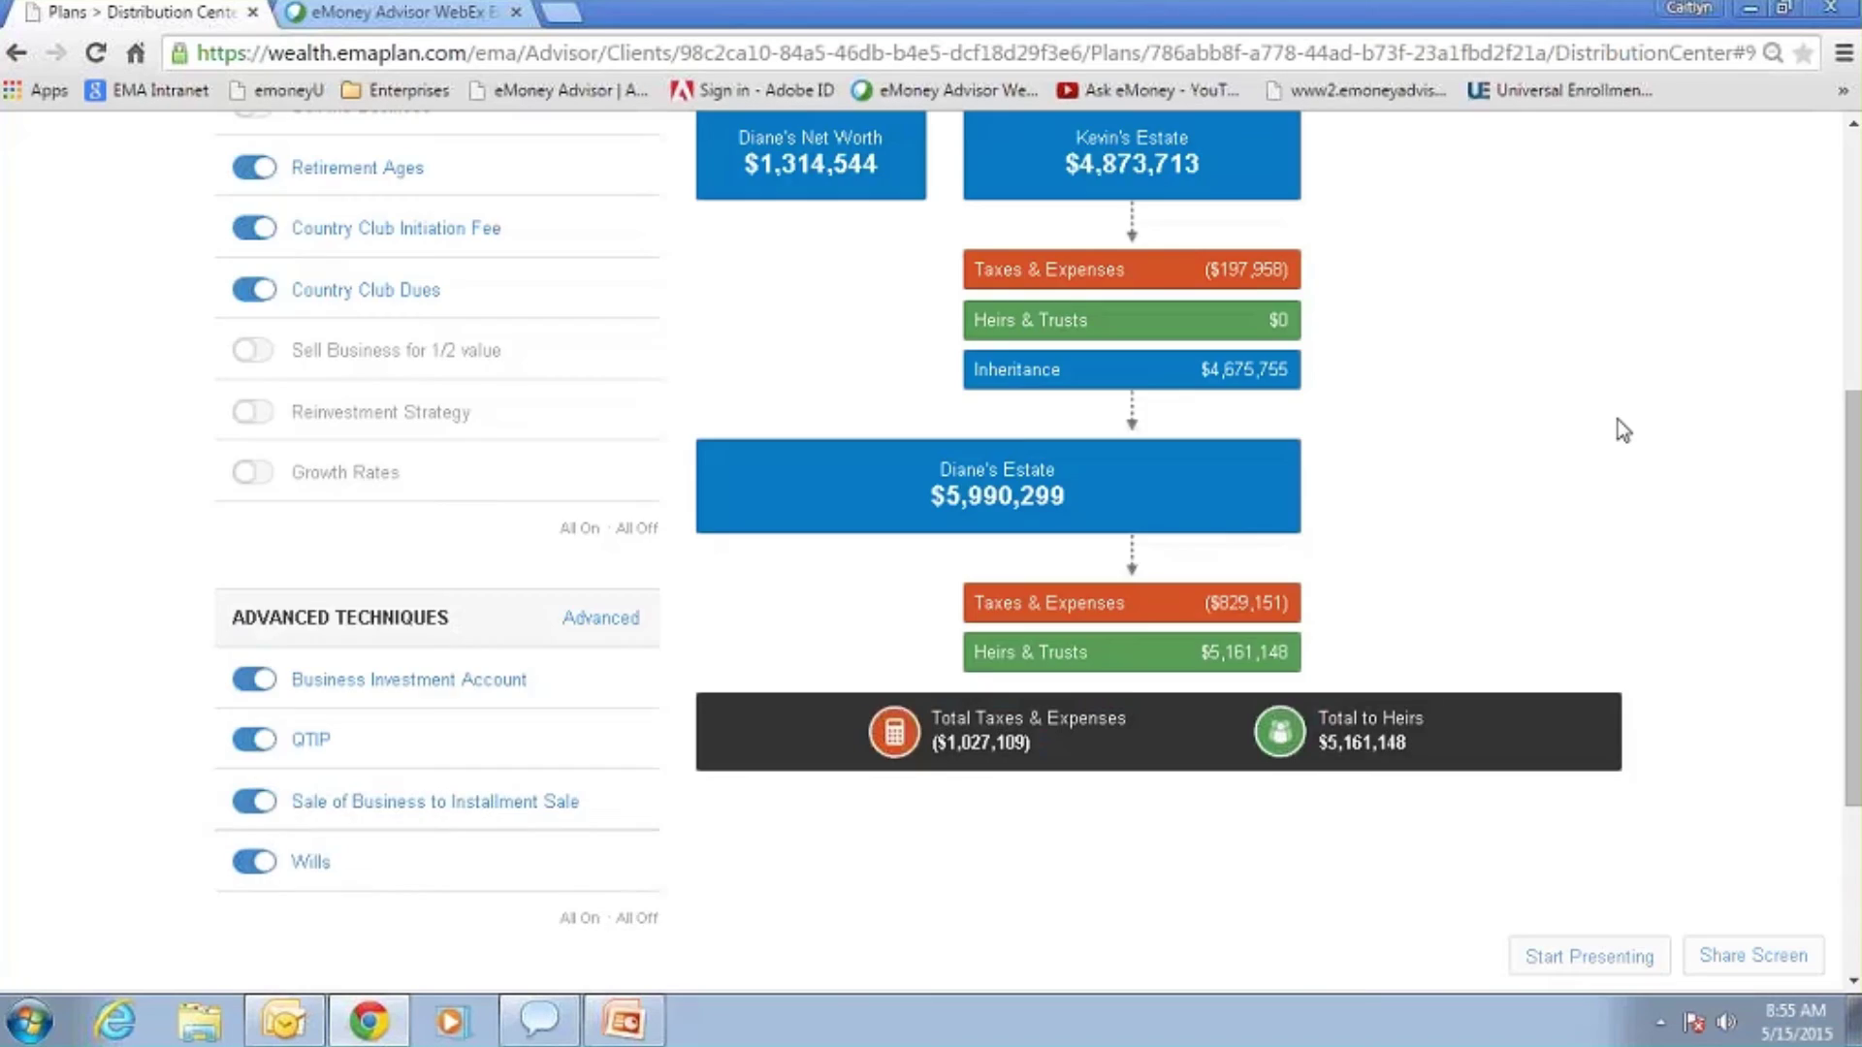
Step: Return to the advisor home page, search for another client by last name and open that client's overview
scroll(1622, 423, "up", 5)
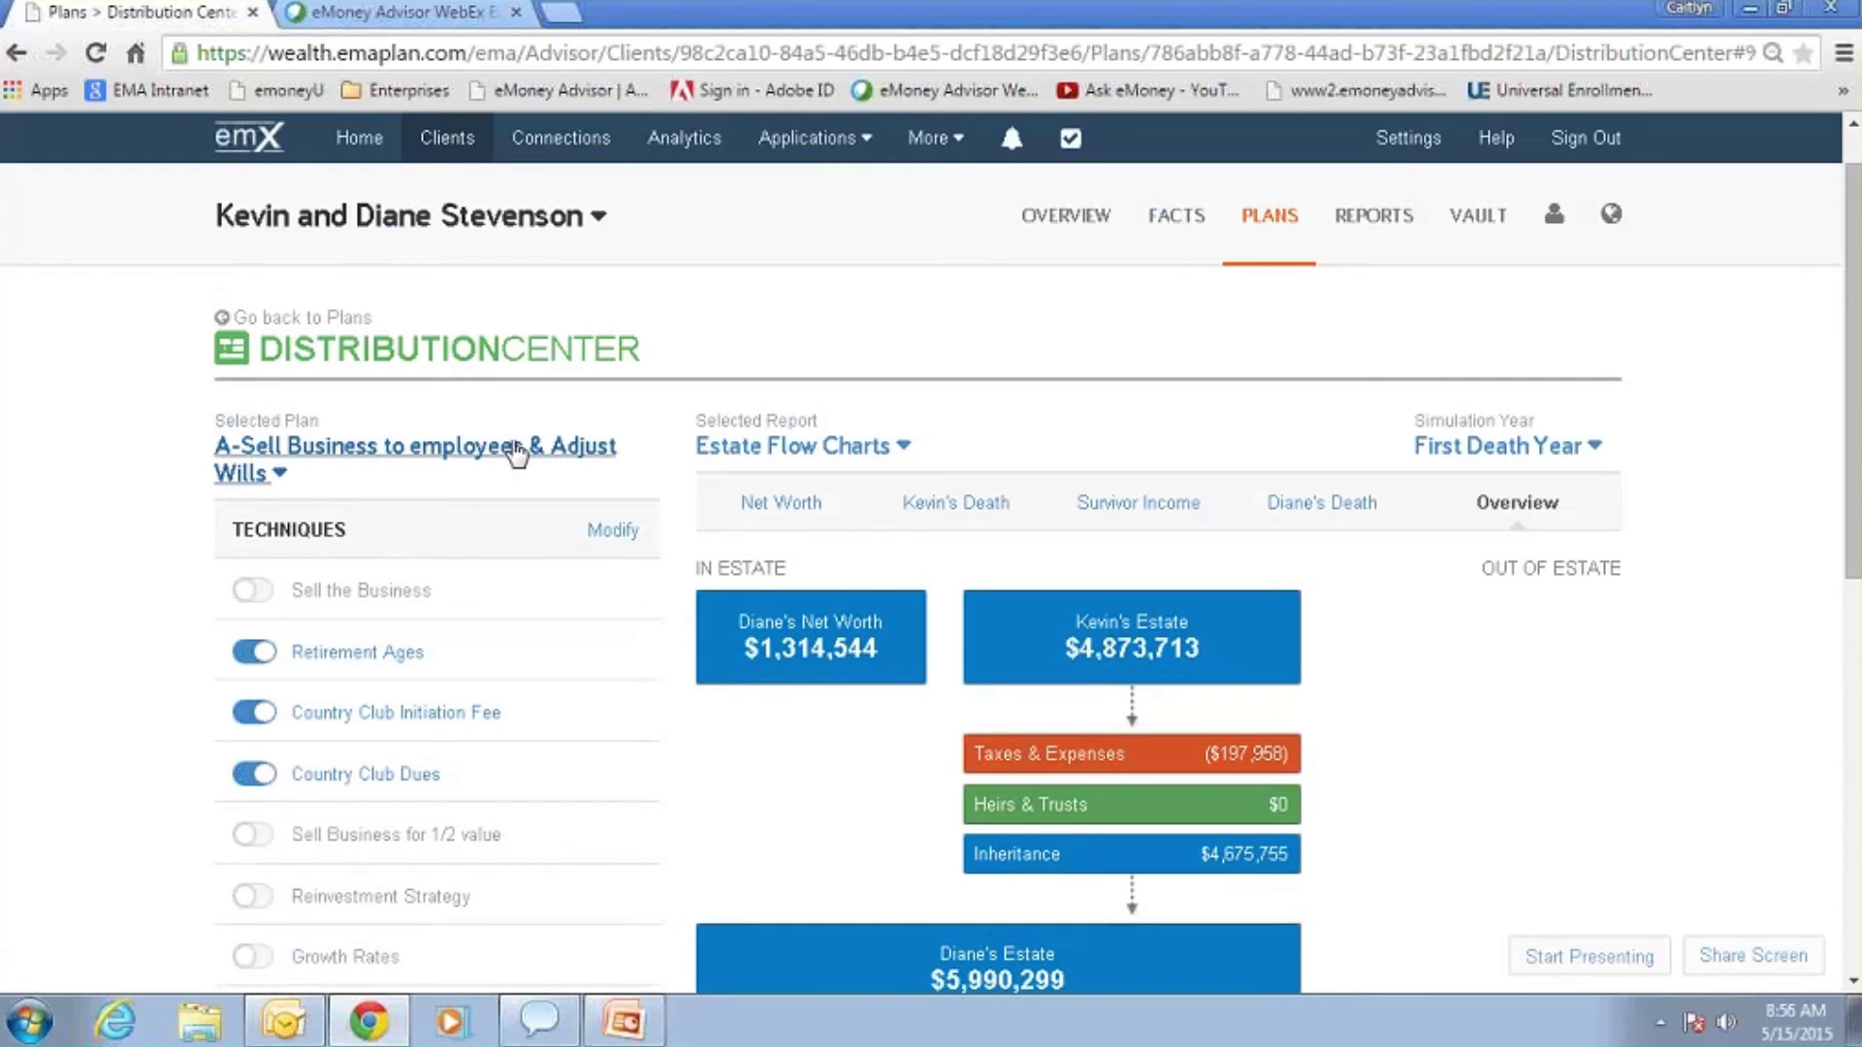
left_click(364, 139)
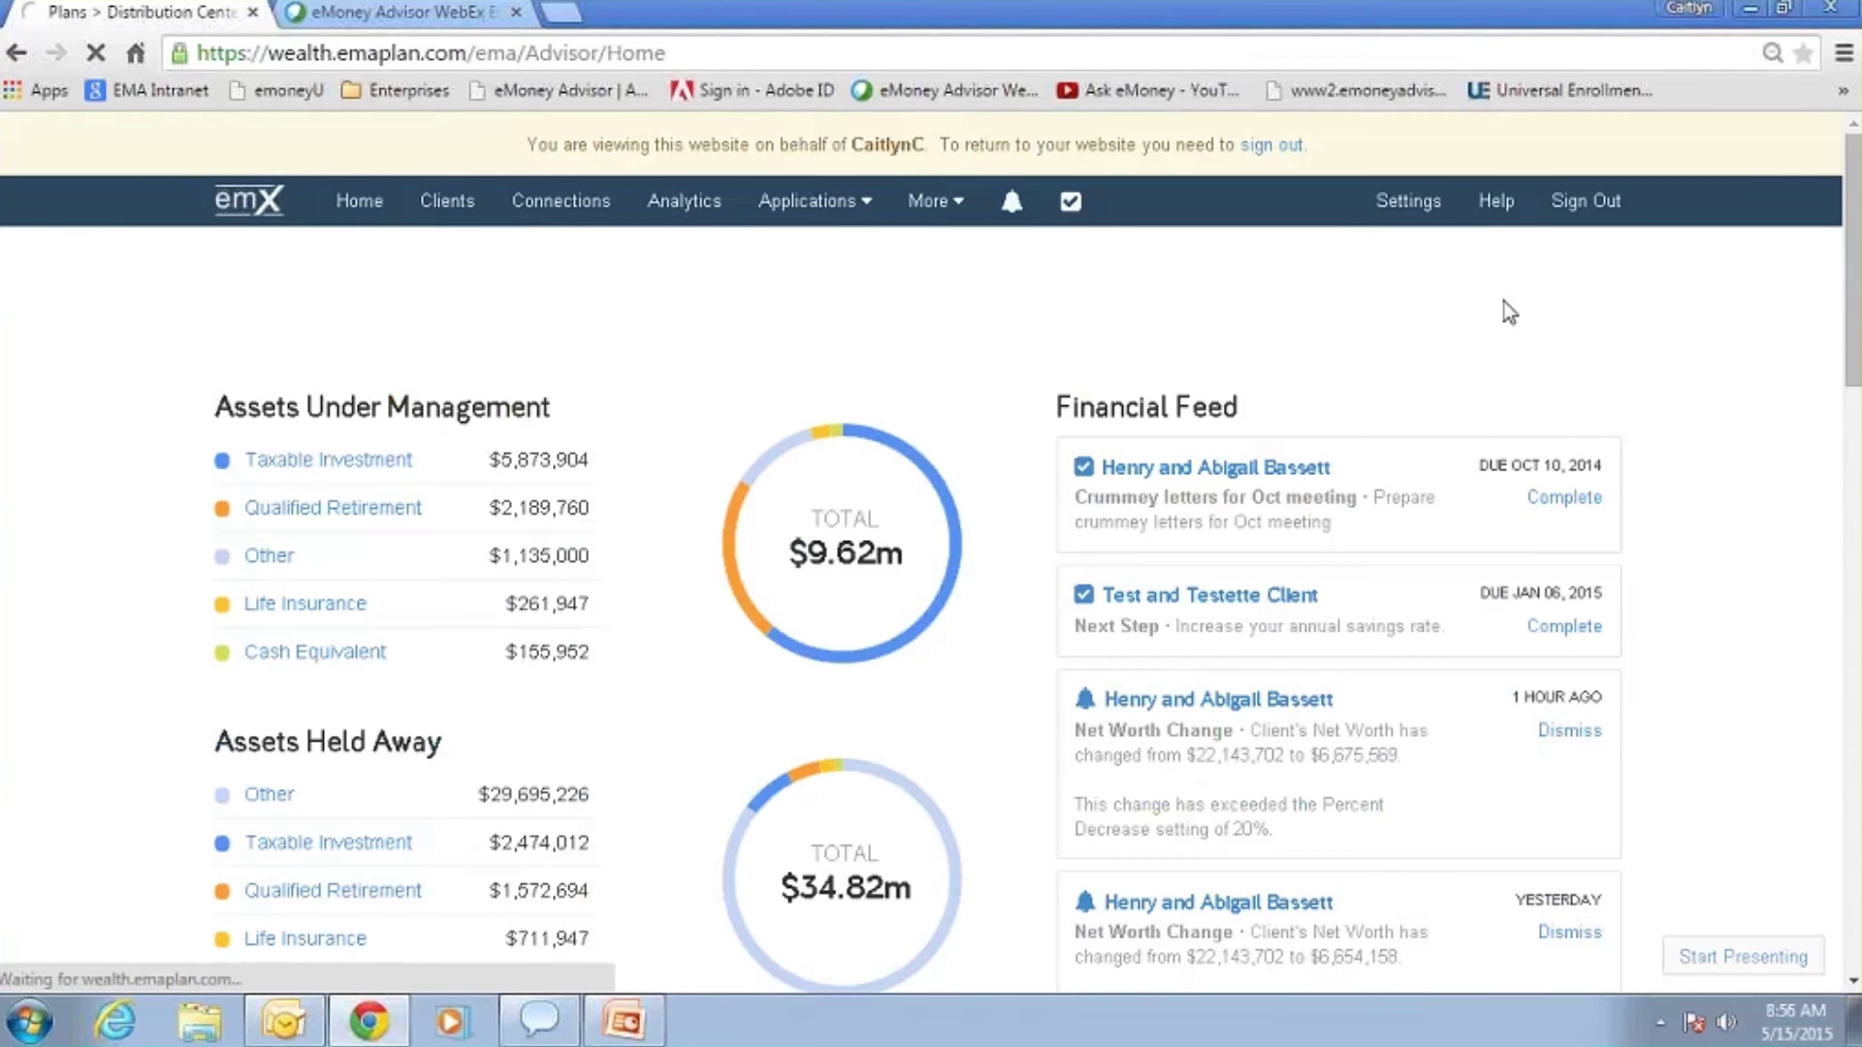
left_click(1418, 281)
type("bass")
key("Return")
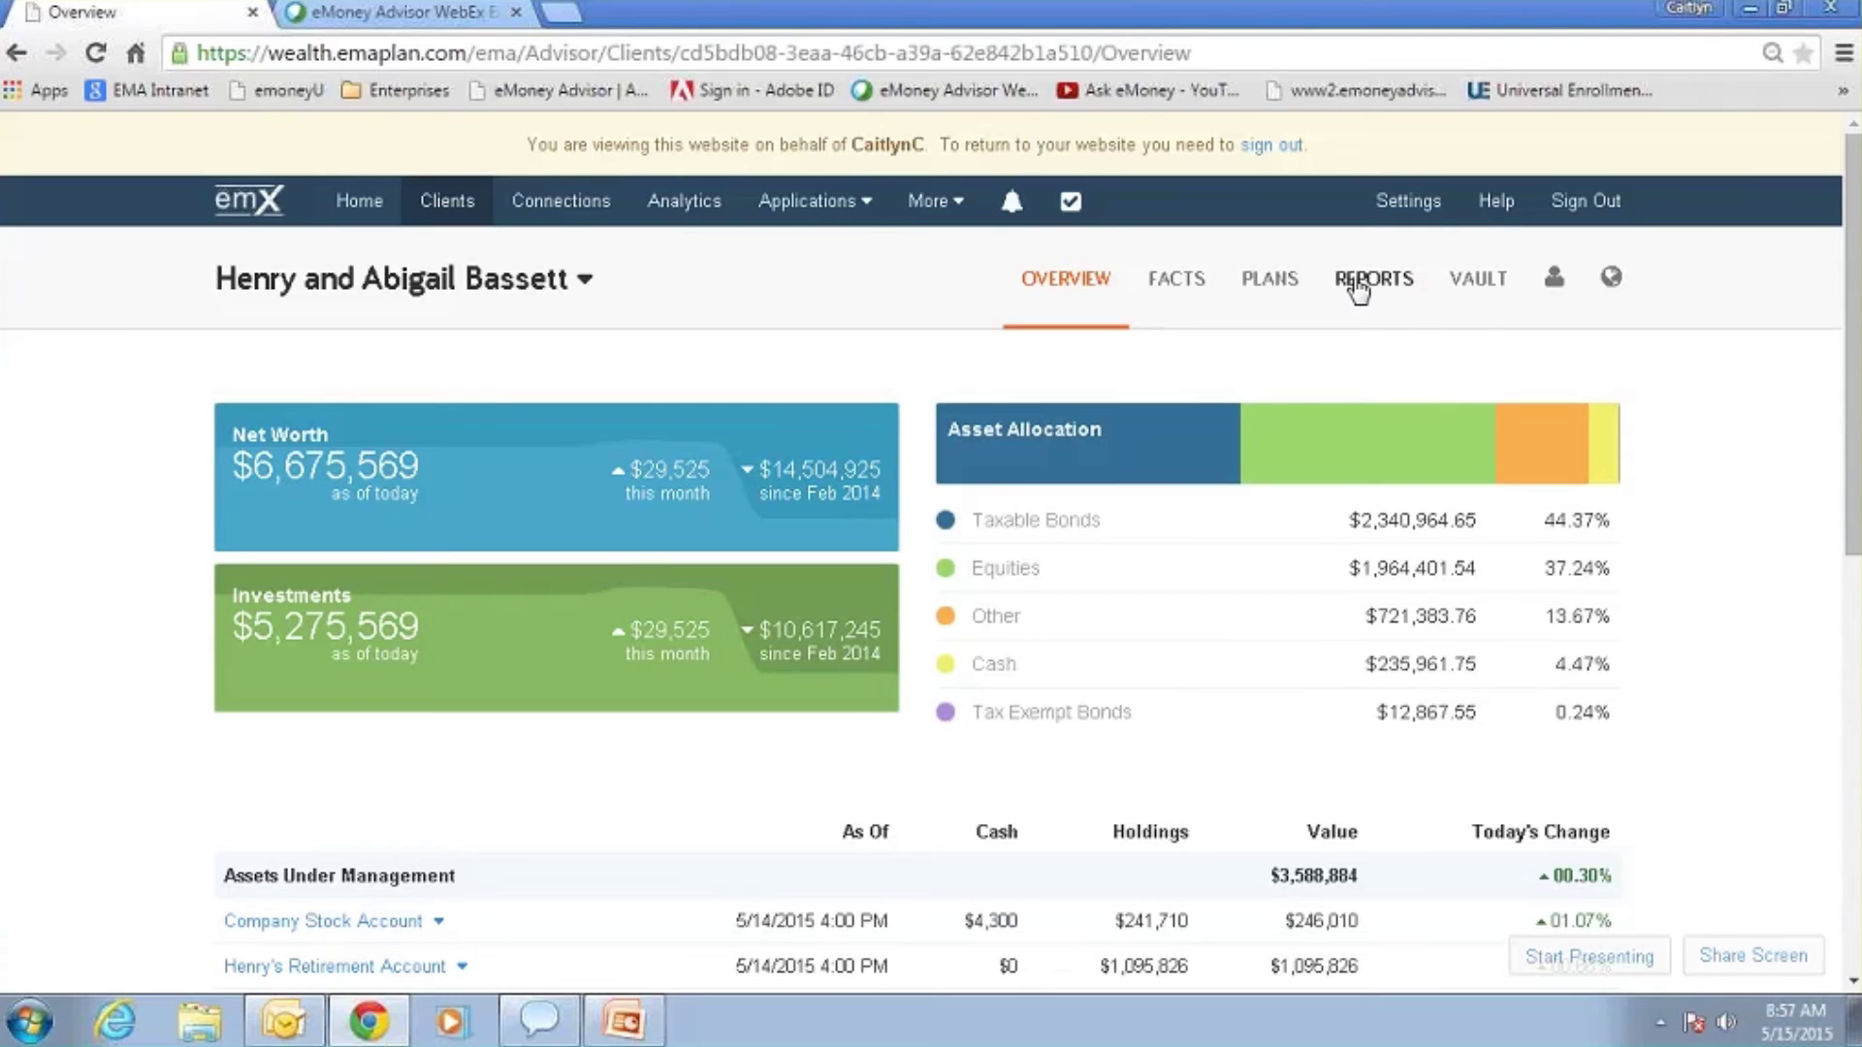
Step: Open the client's Income Summary report and review the listed guaranteed income, income-producing investments and retirement accounts
left_click(1406, 301)
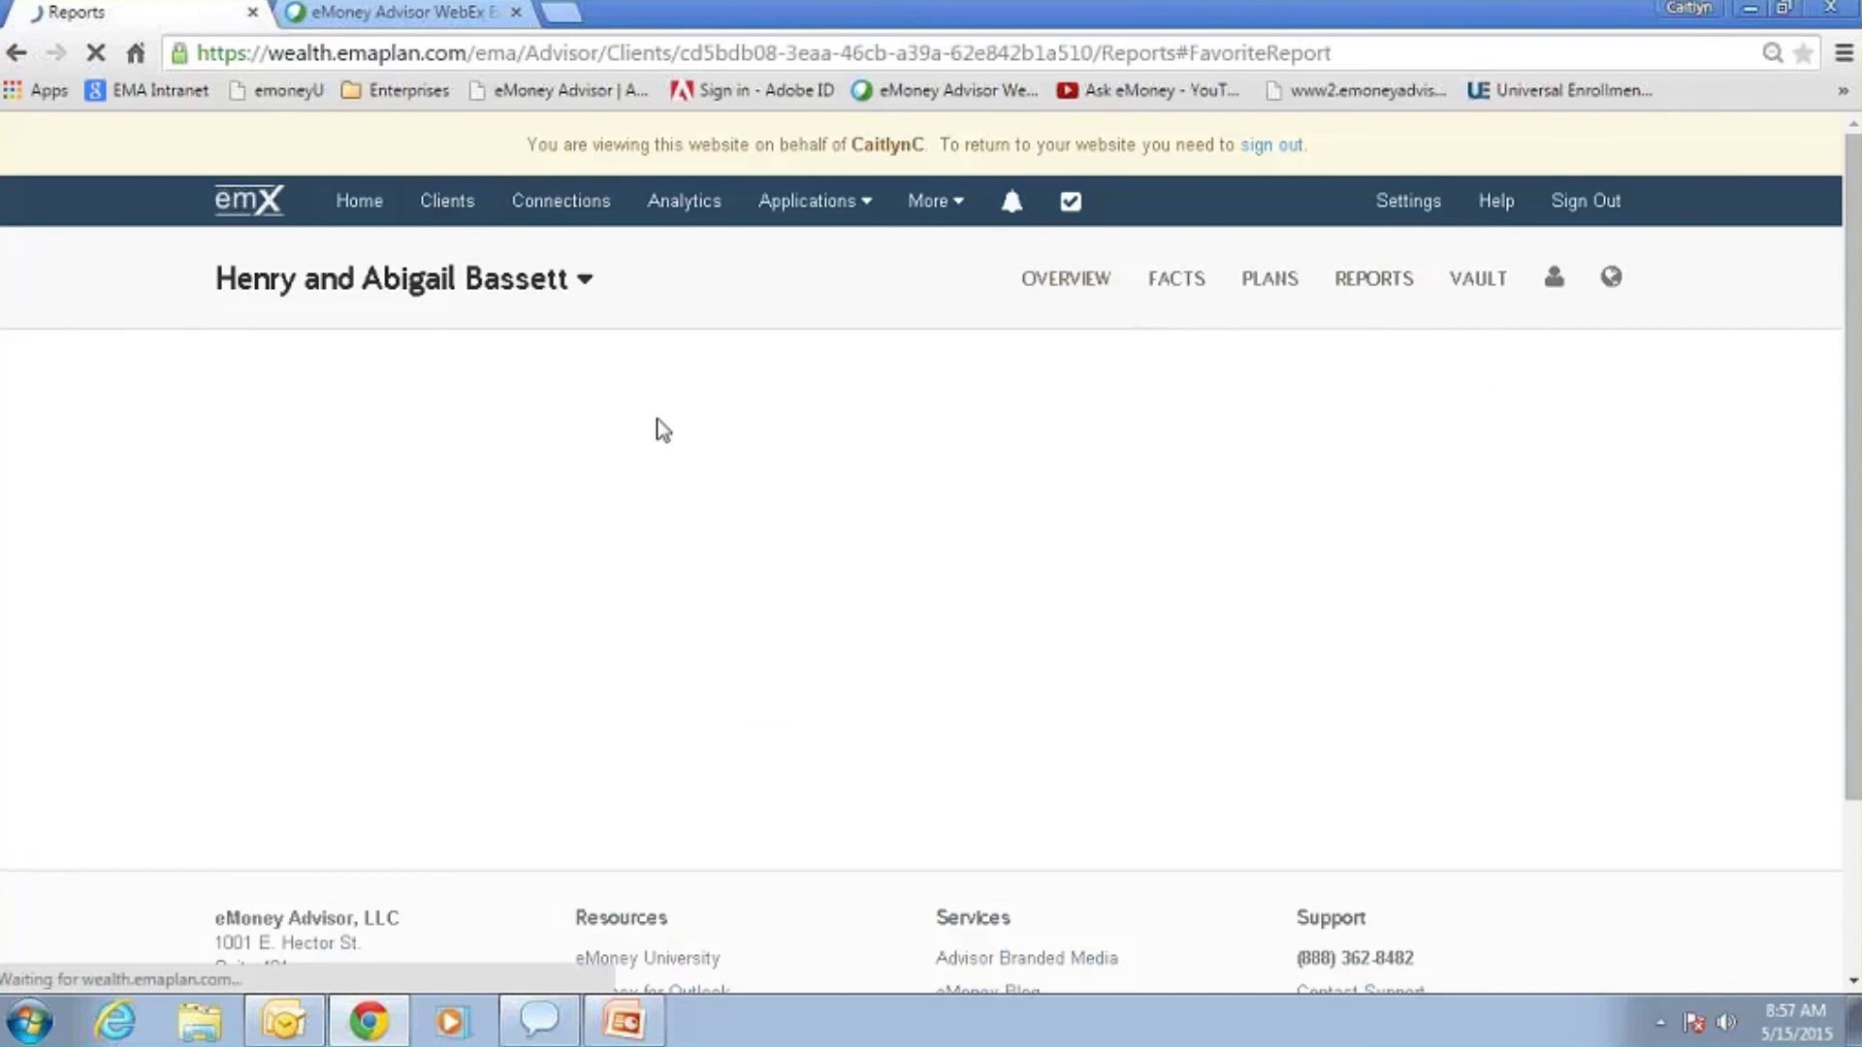
scroll(659, 430, "down", 1)
left_click(321, 687)
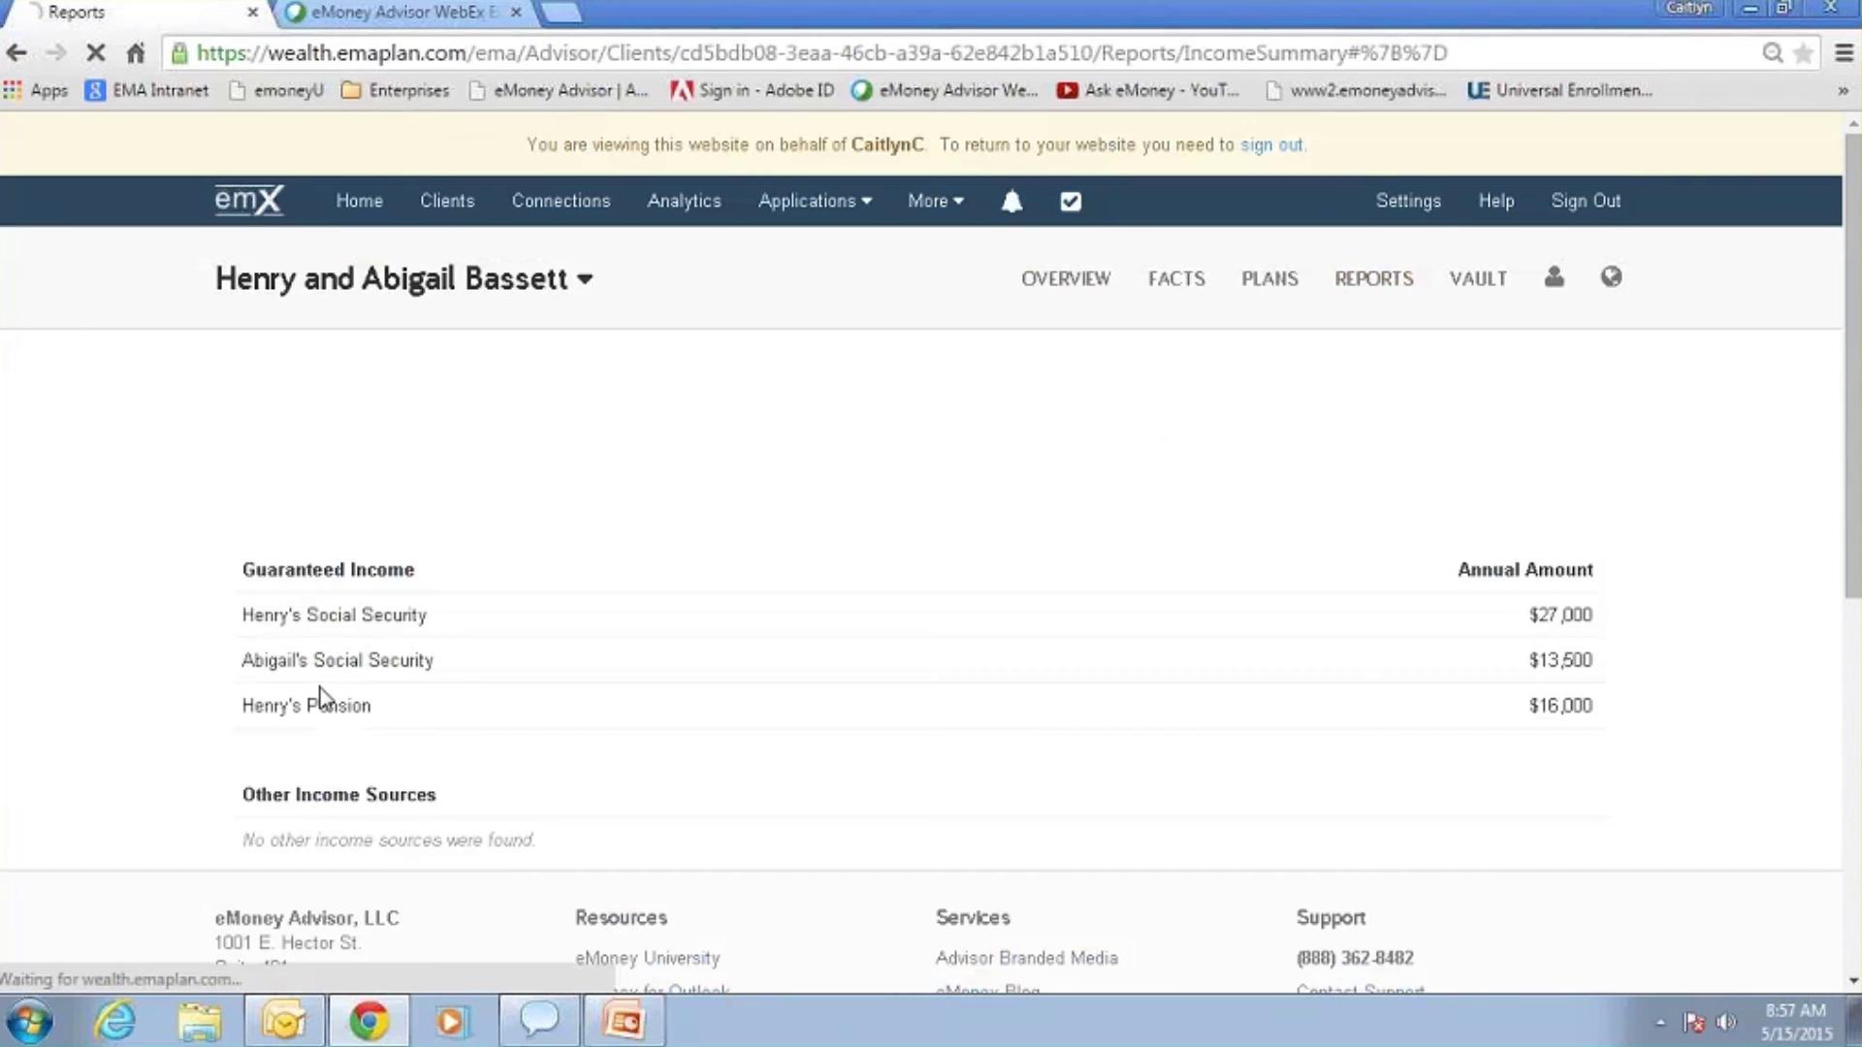
scroll(85, 645, "down", 2)
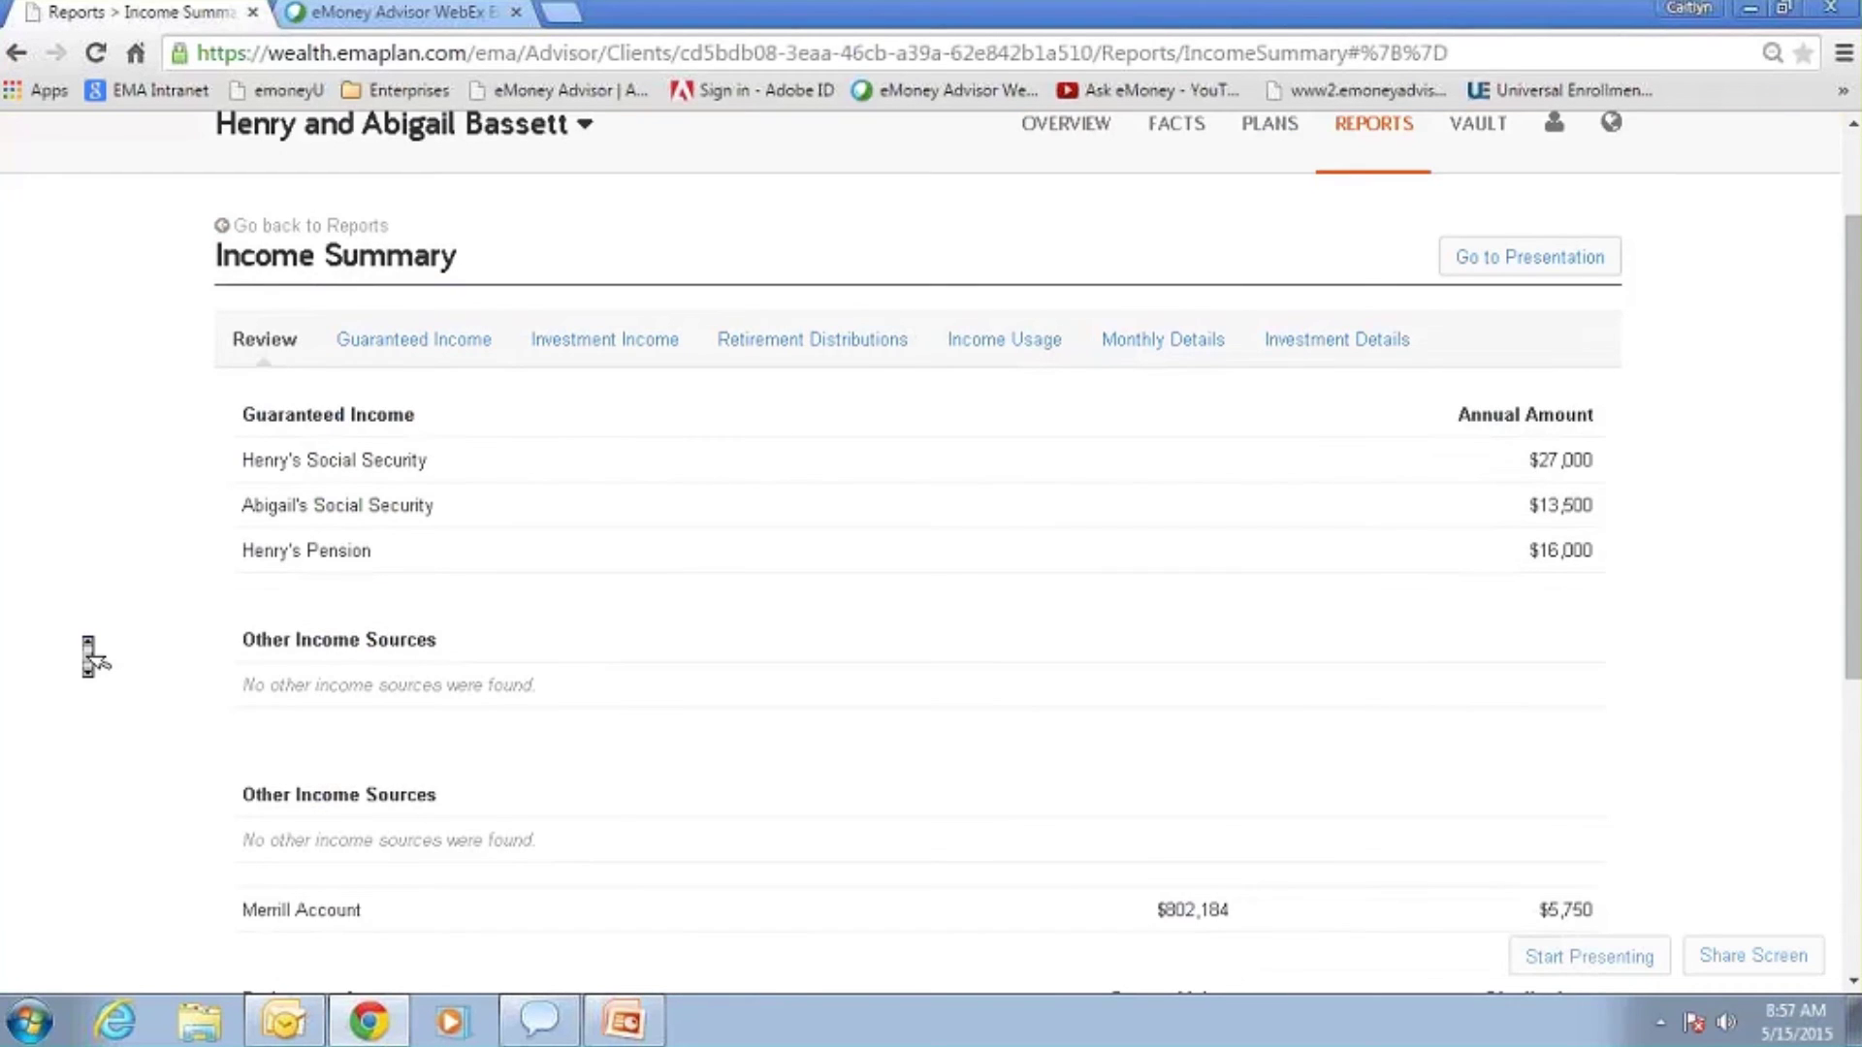
scroll(87, 655, "down", 2)
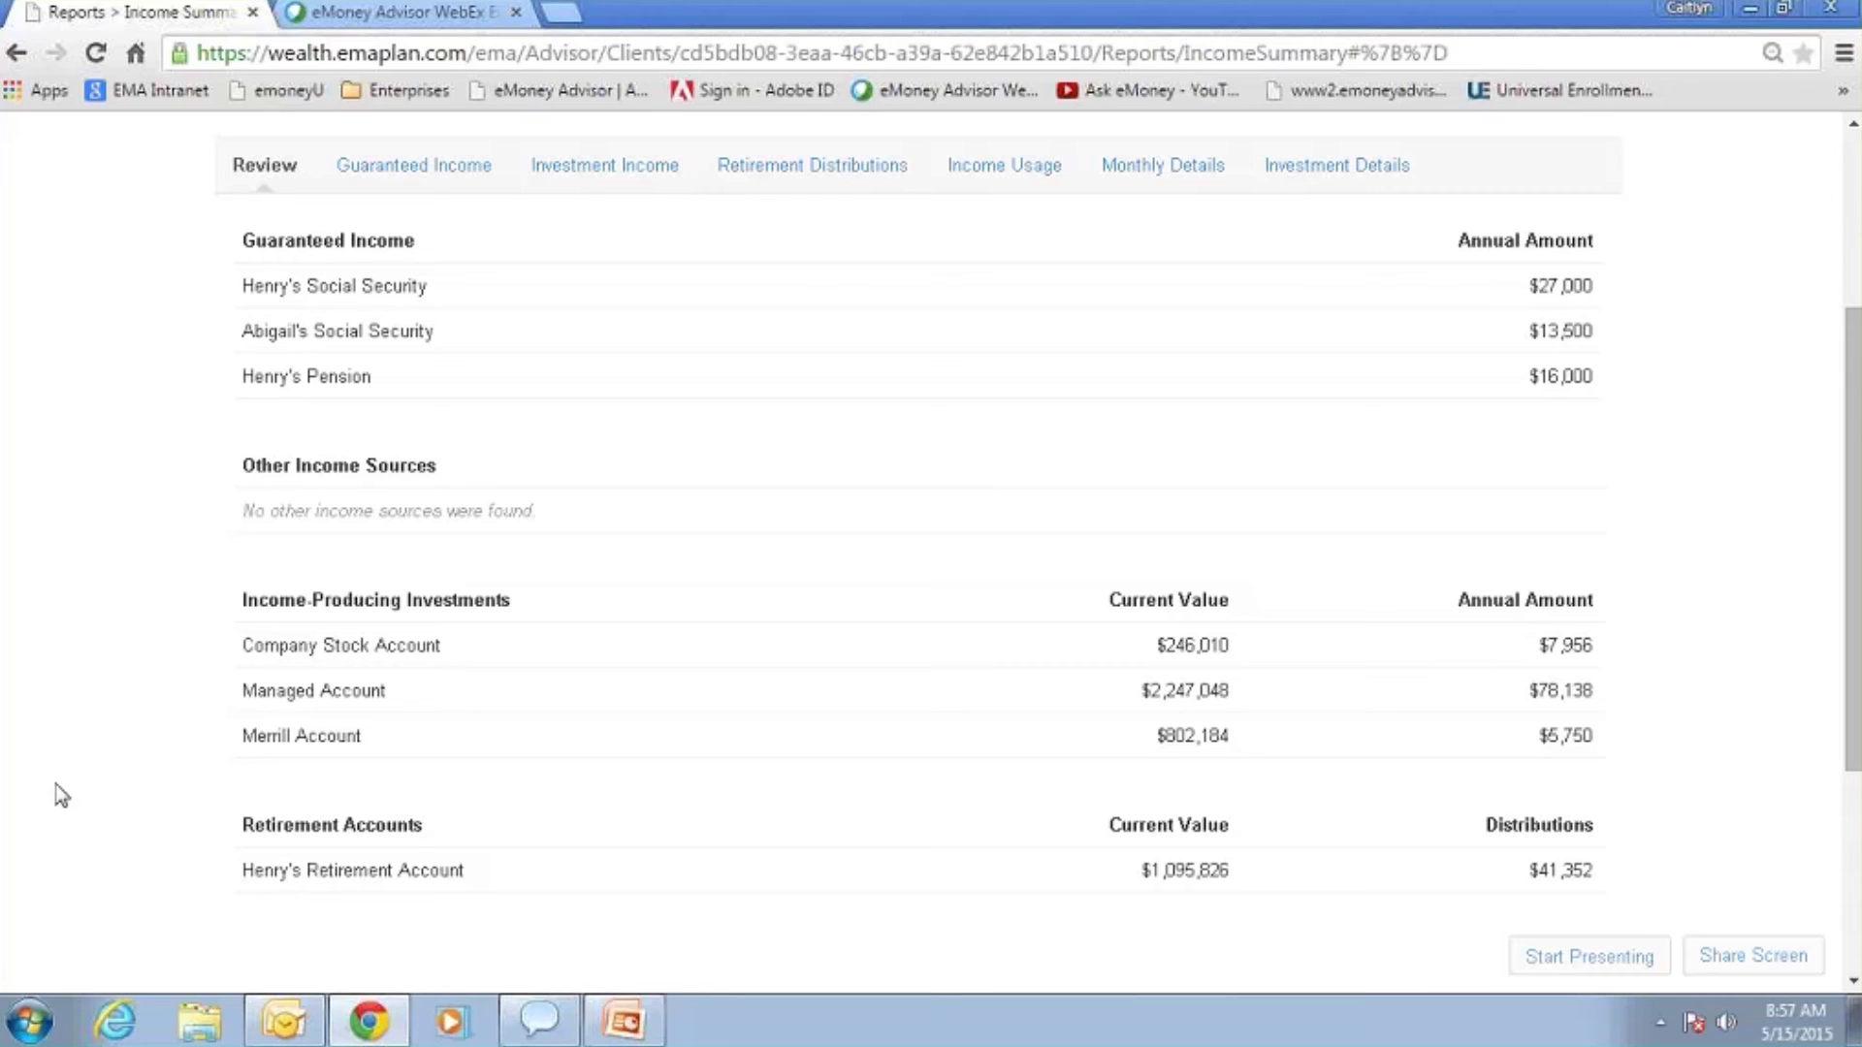
Step: Examine the monthly Guaranteed Income chart against expenses and show the Investment Income chart
left_click(419, 180)
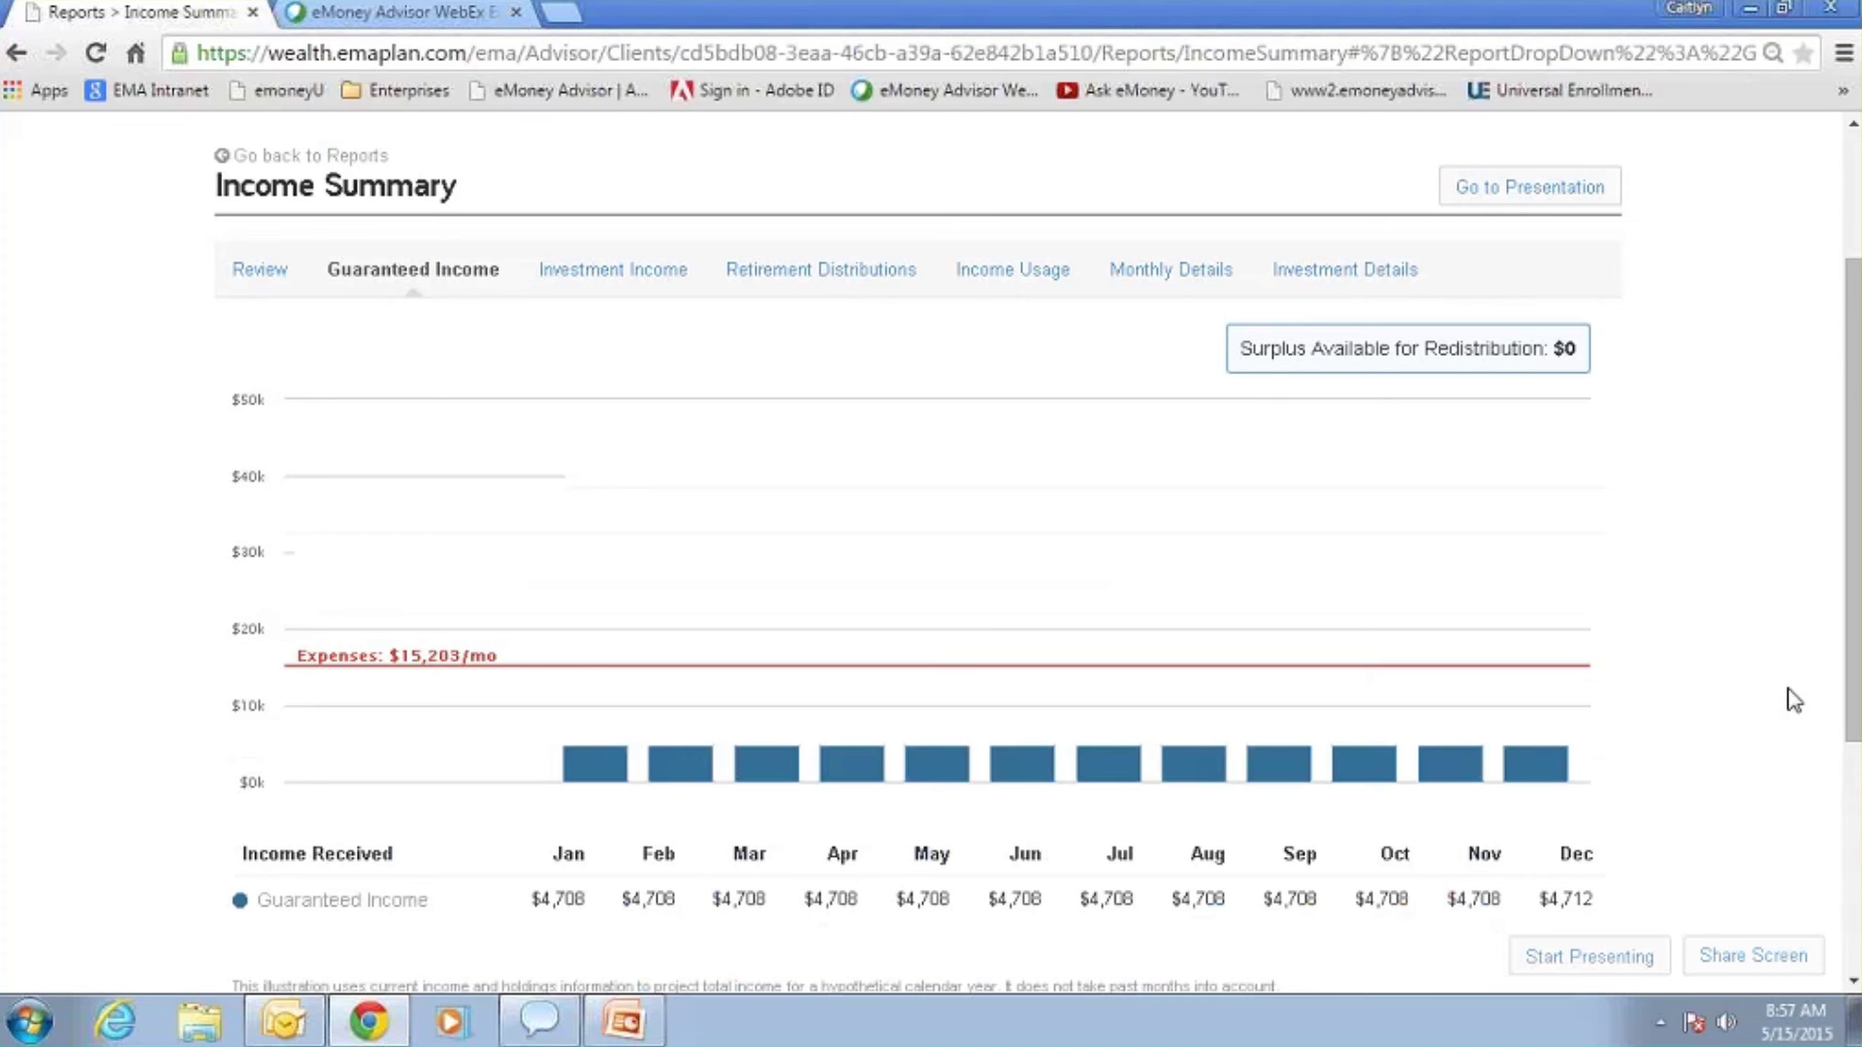
mouse_move(780, 793)
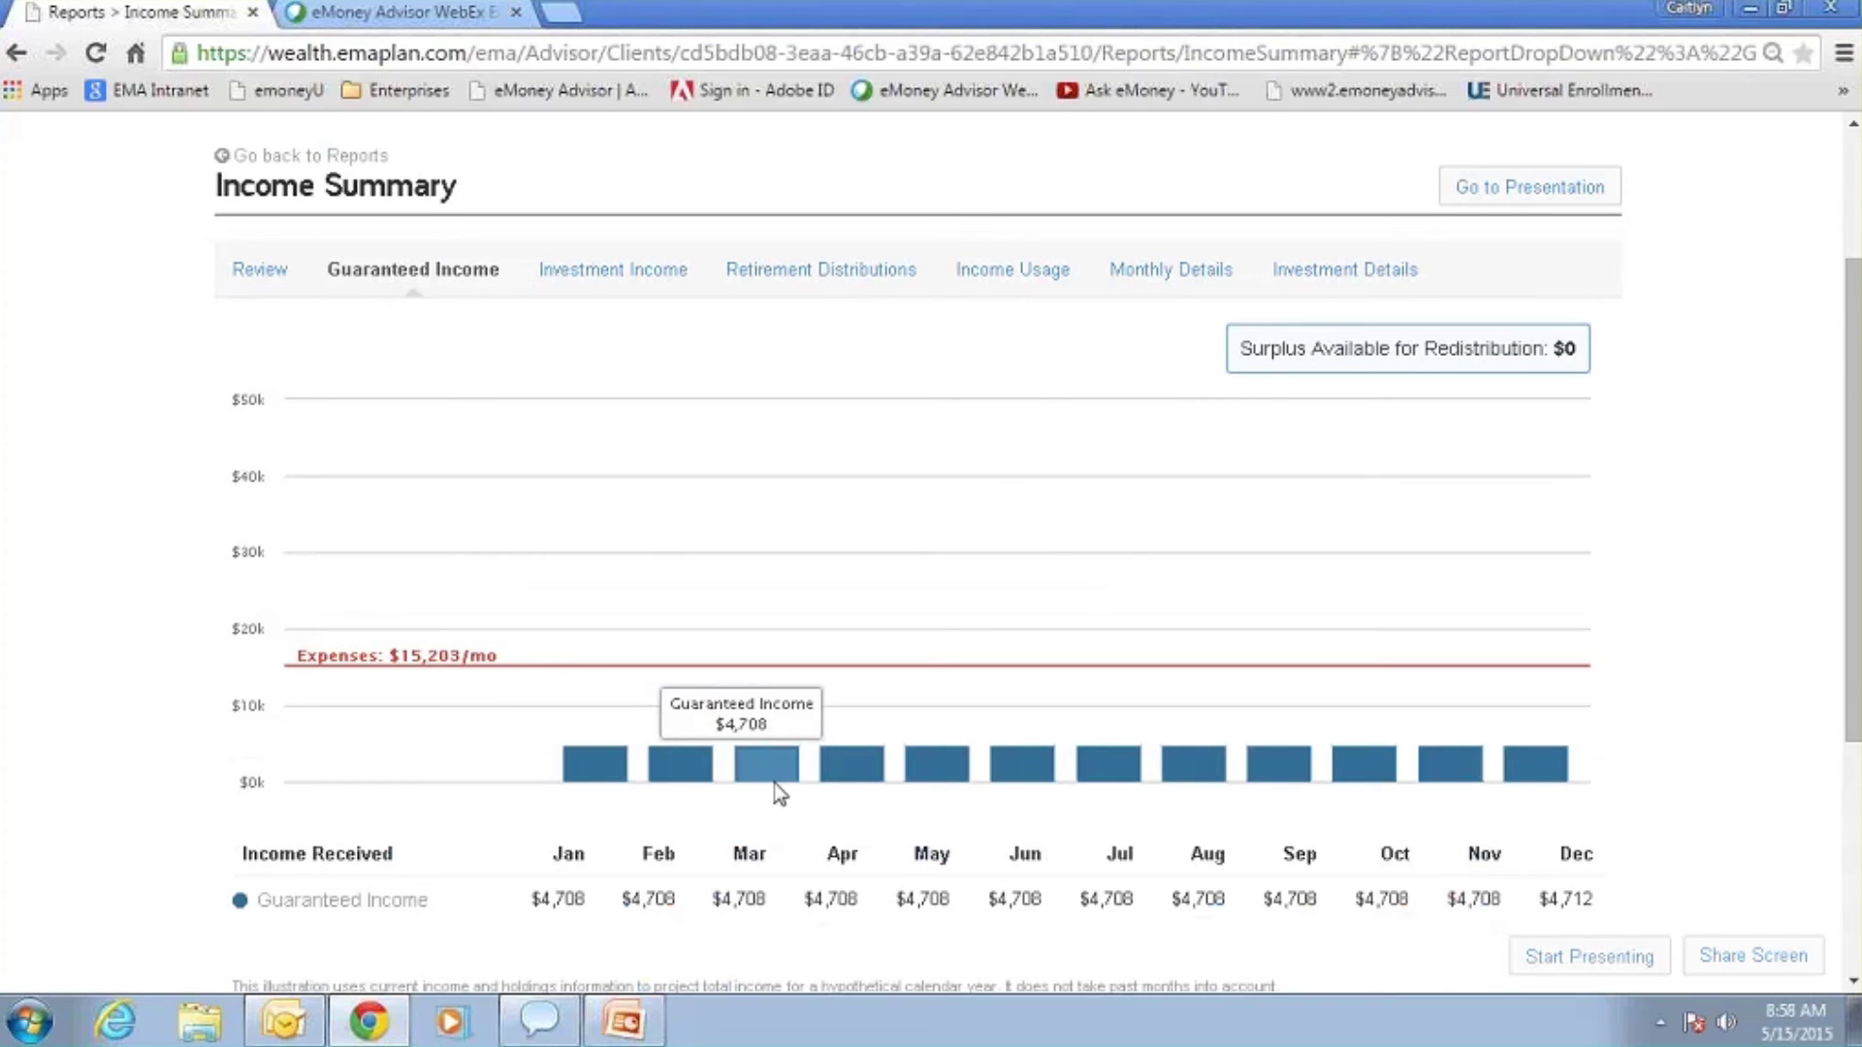
mouse_move(834, 772)
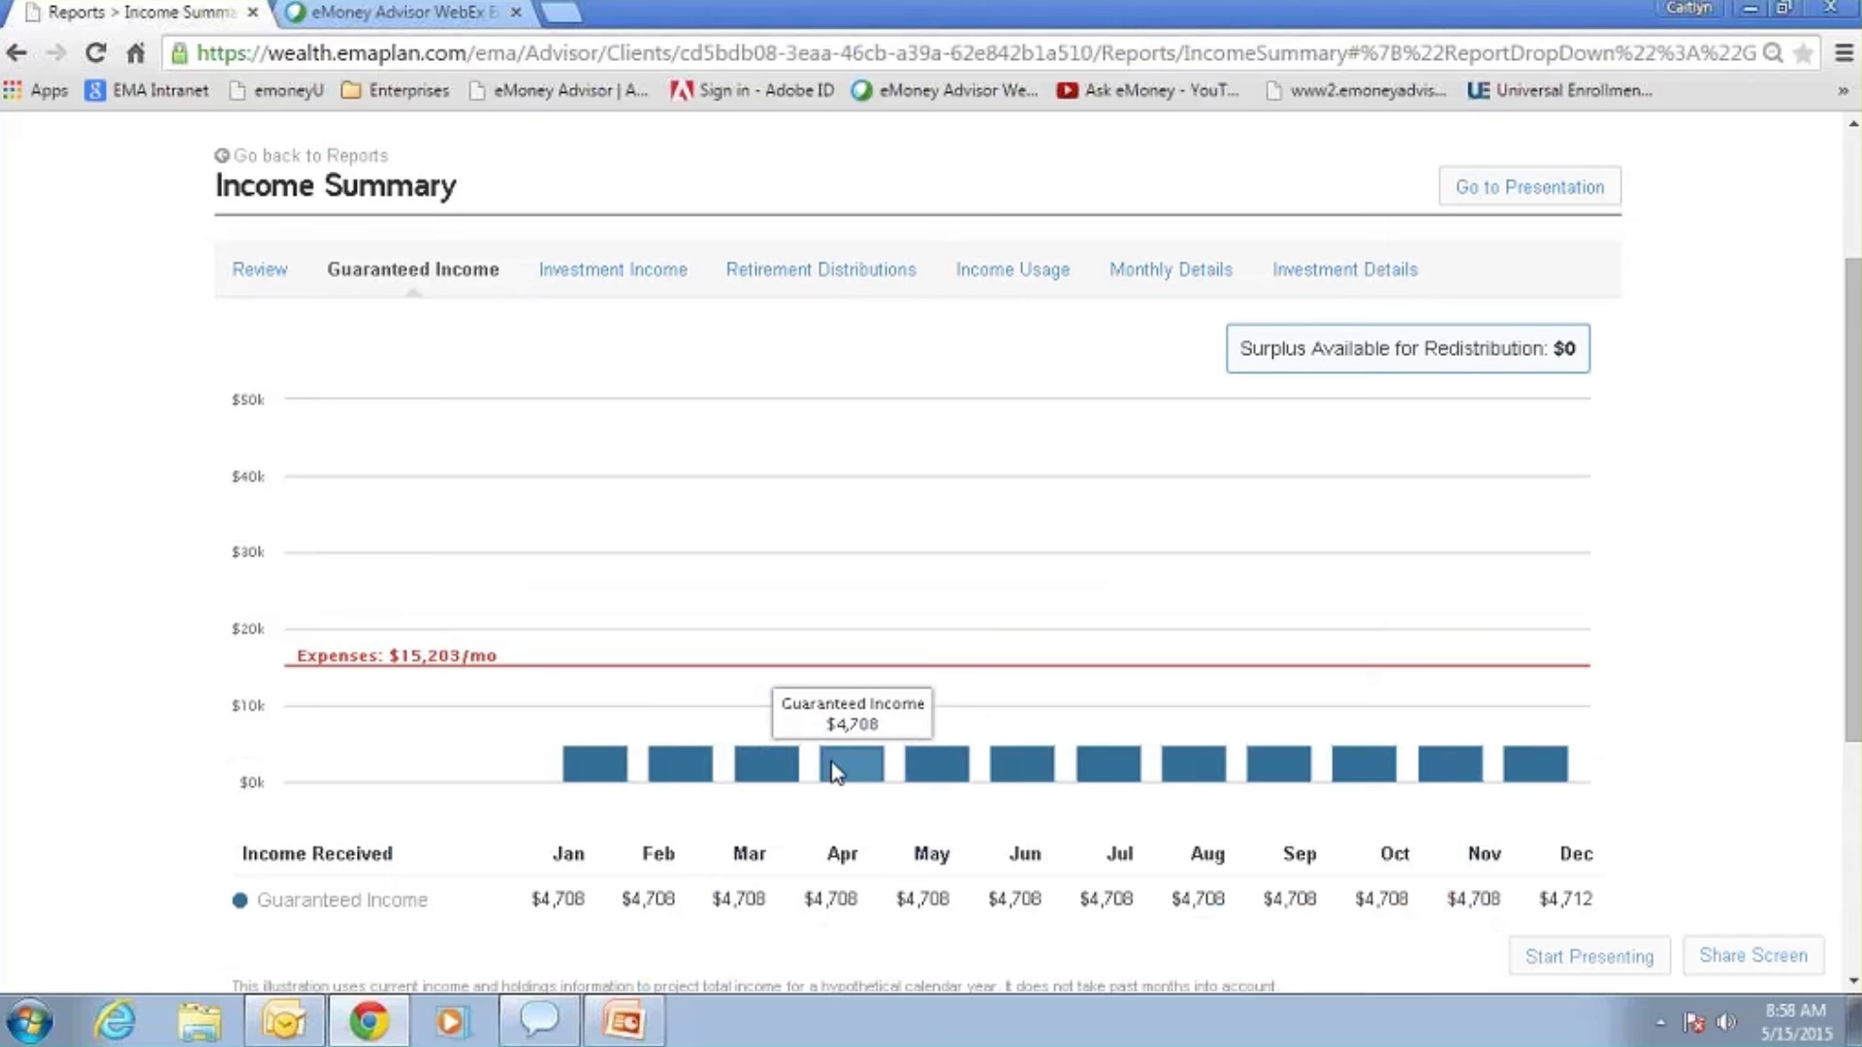
left_click(611, 281)
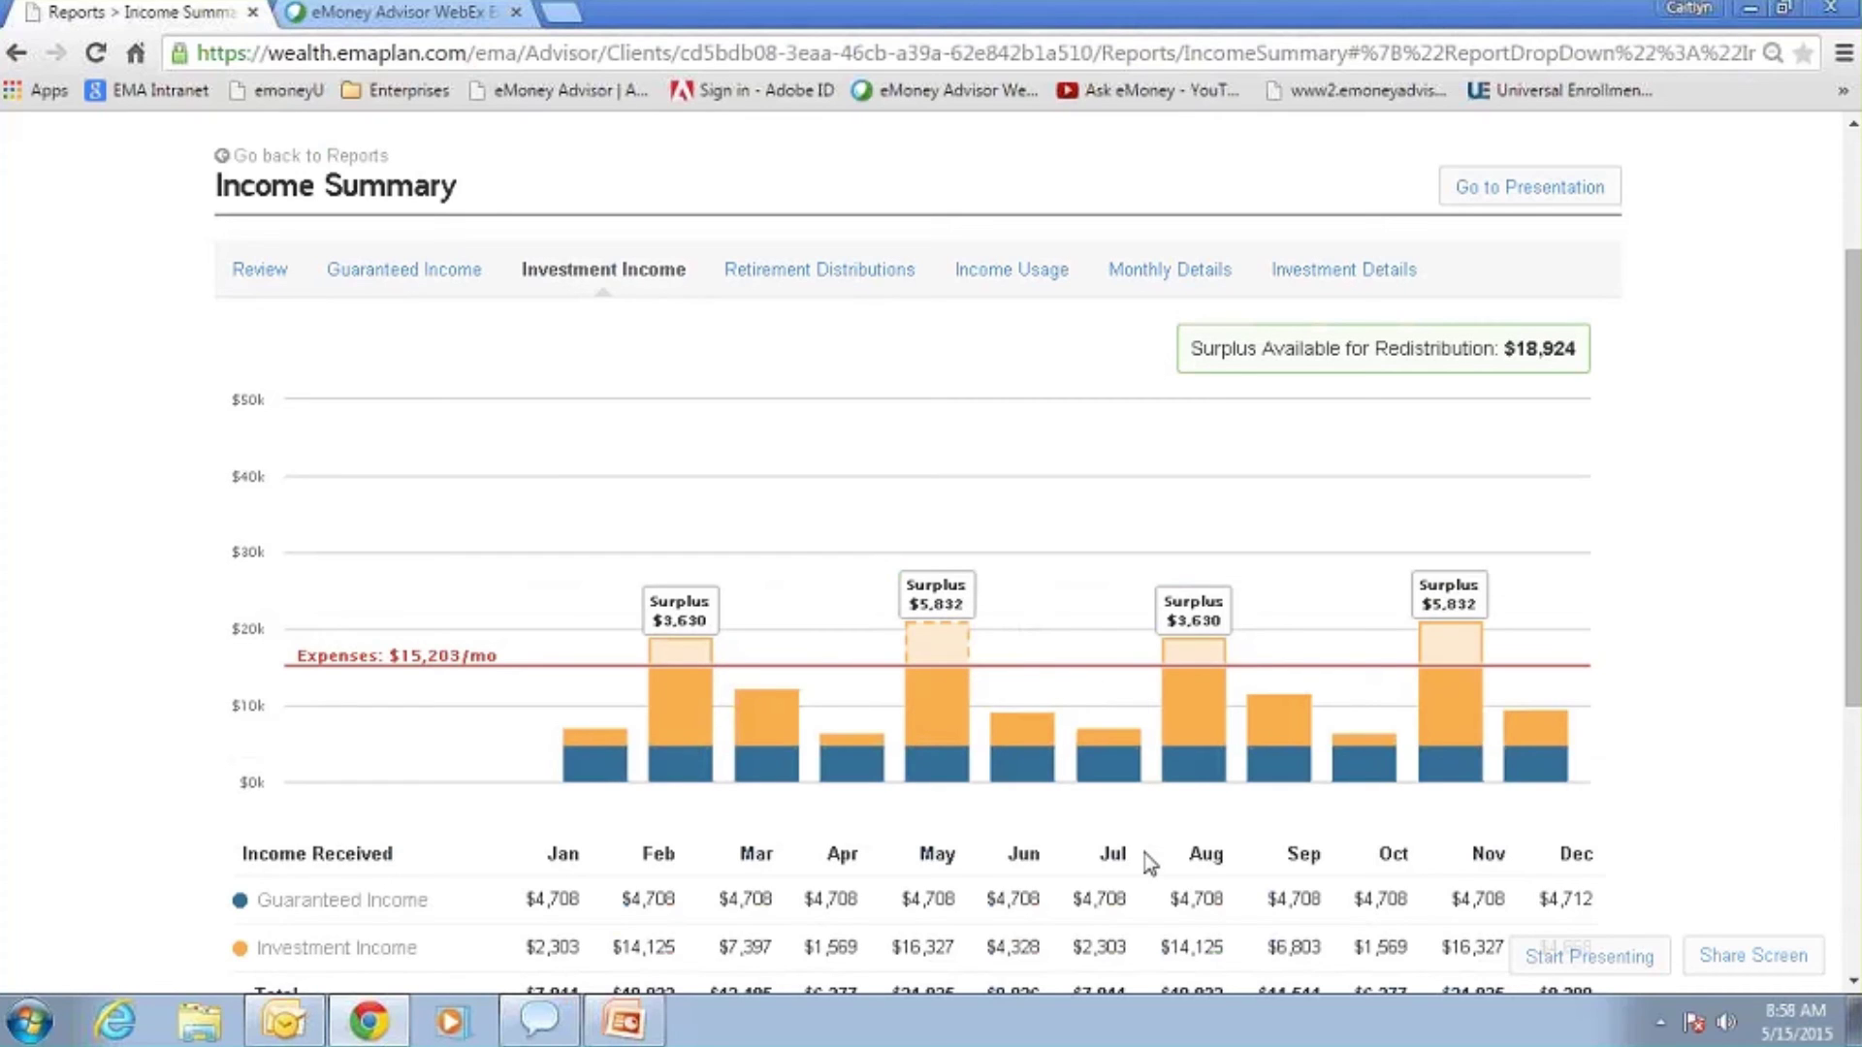
Step: Show the Income Summary's Retirement Distributions chart and compare it with the Income Usage chart of redistributed surplus
left_click(836, 281)
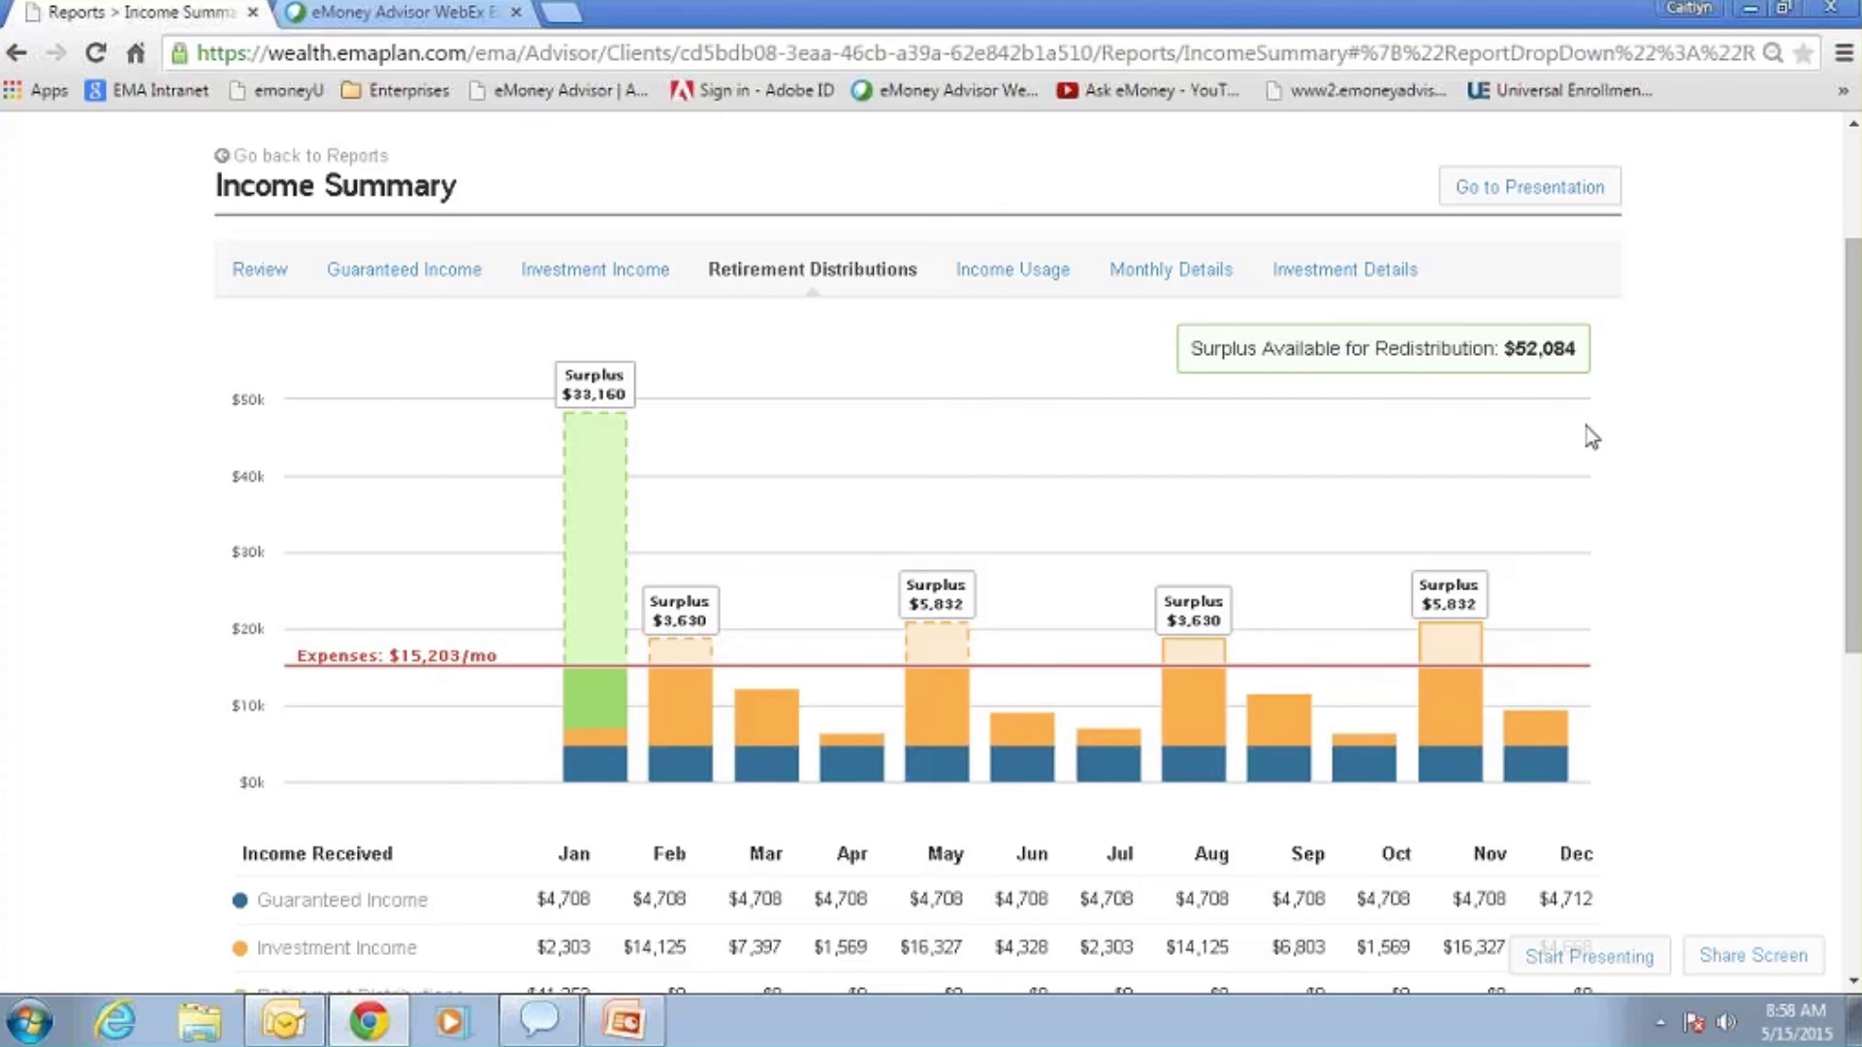
left_click(1057, 281)
left_click(1057, 282)
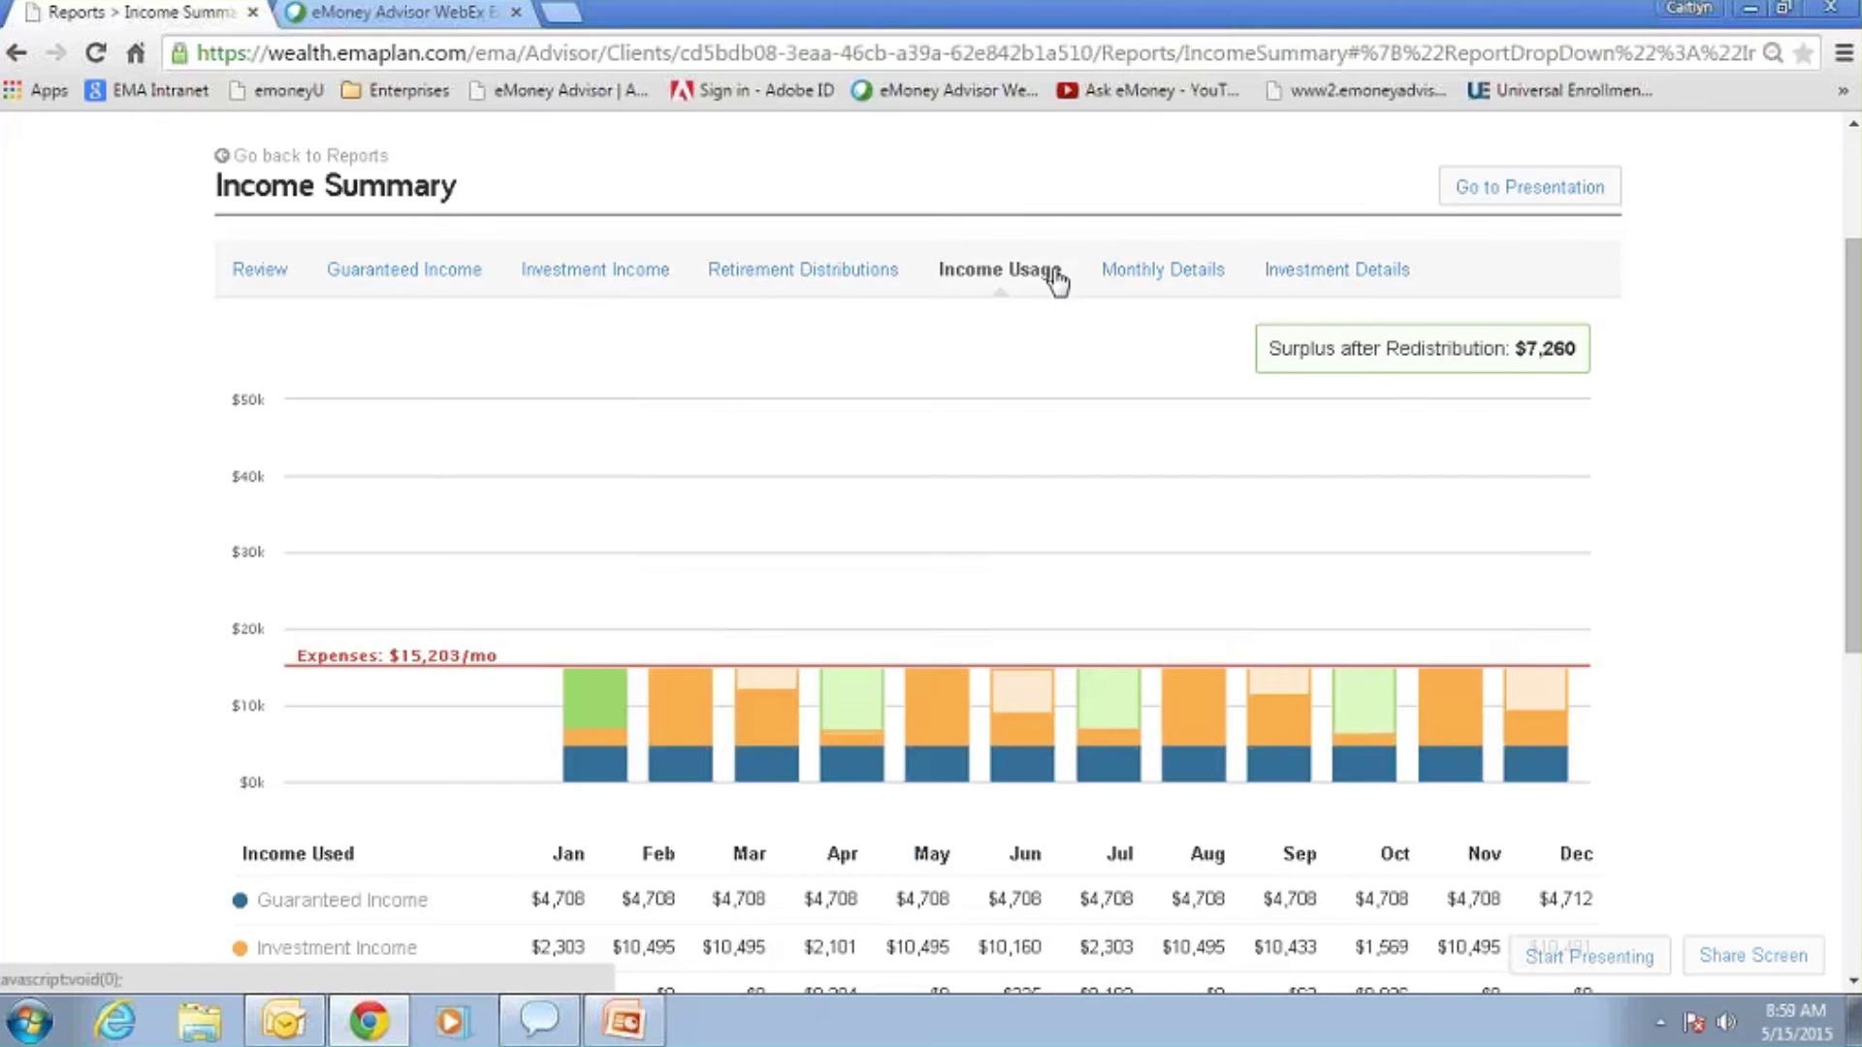
left_click(834, 271)
left_click(979, 289)
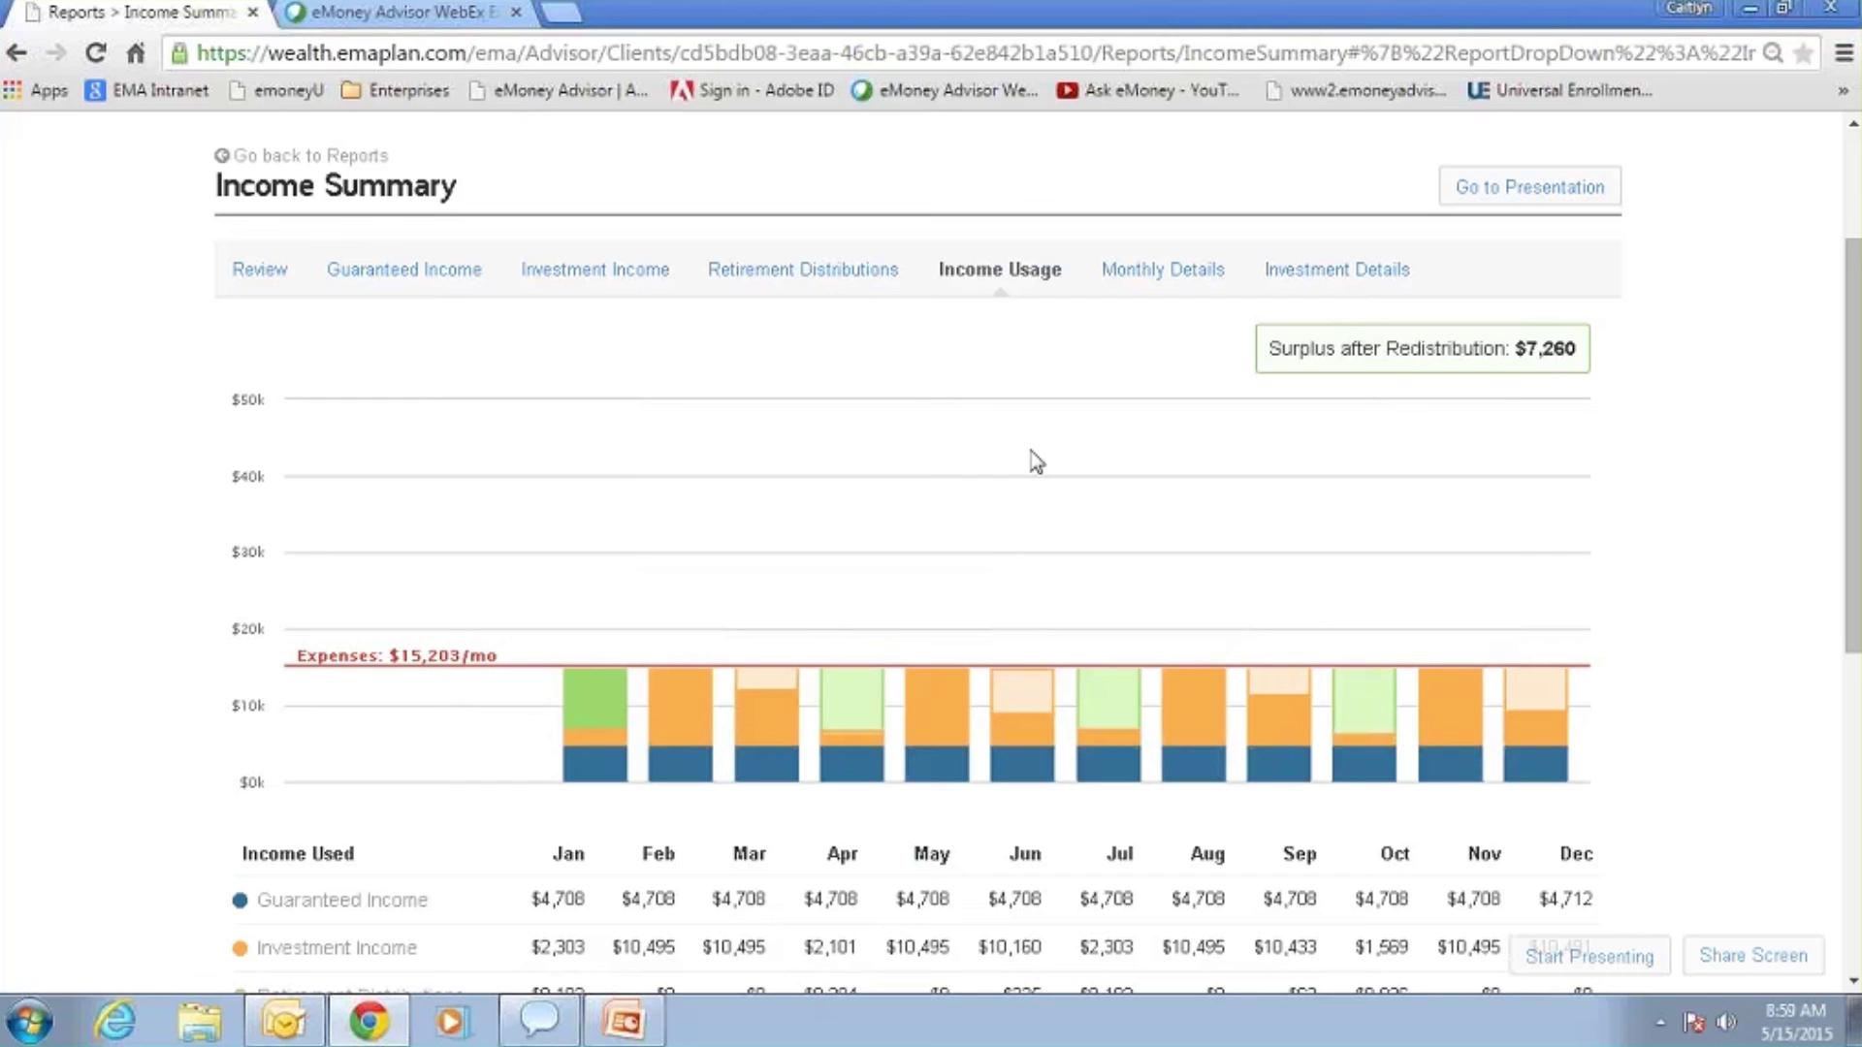
scroll(1035, 462, "up", 2)
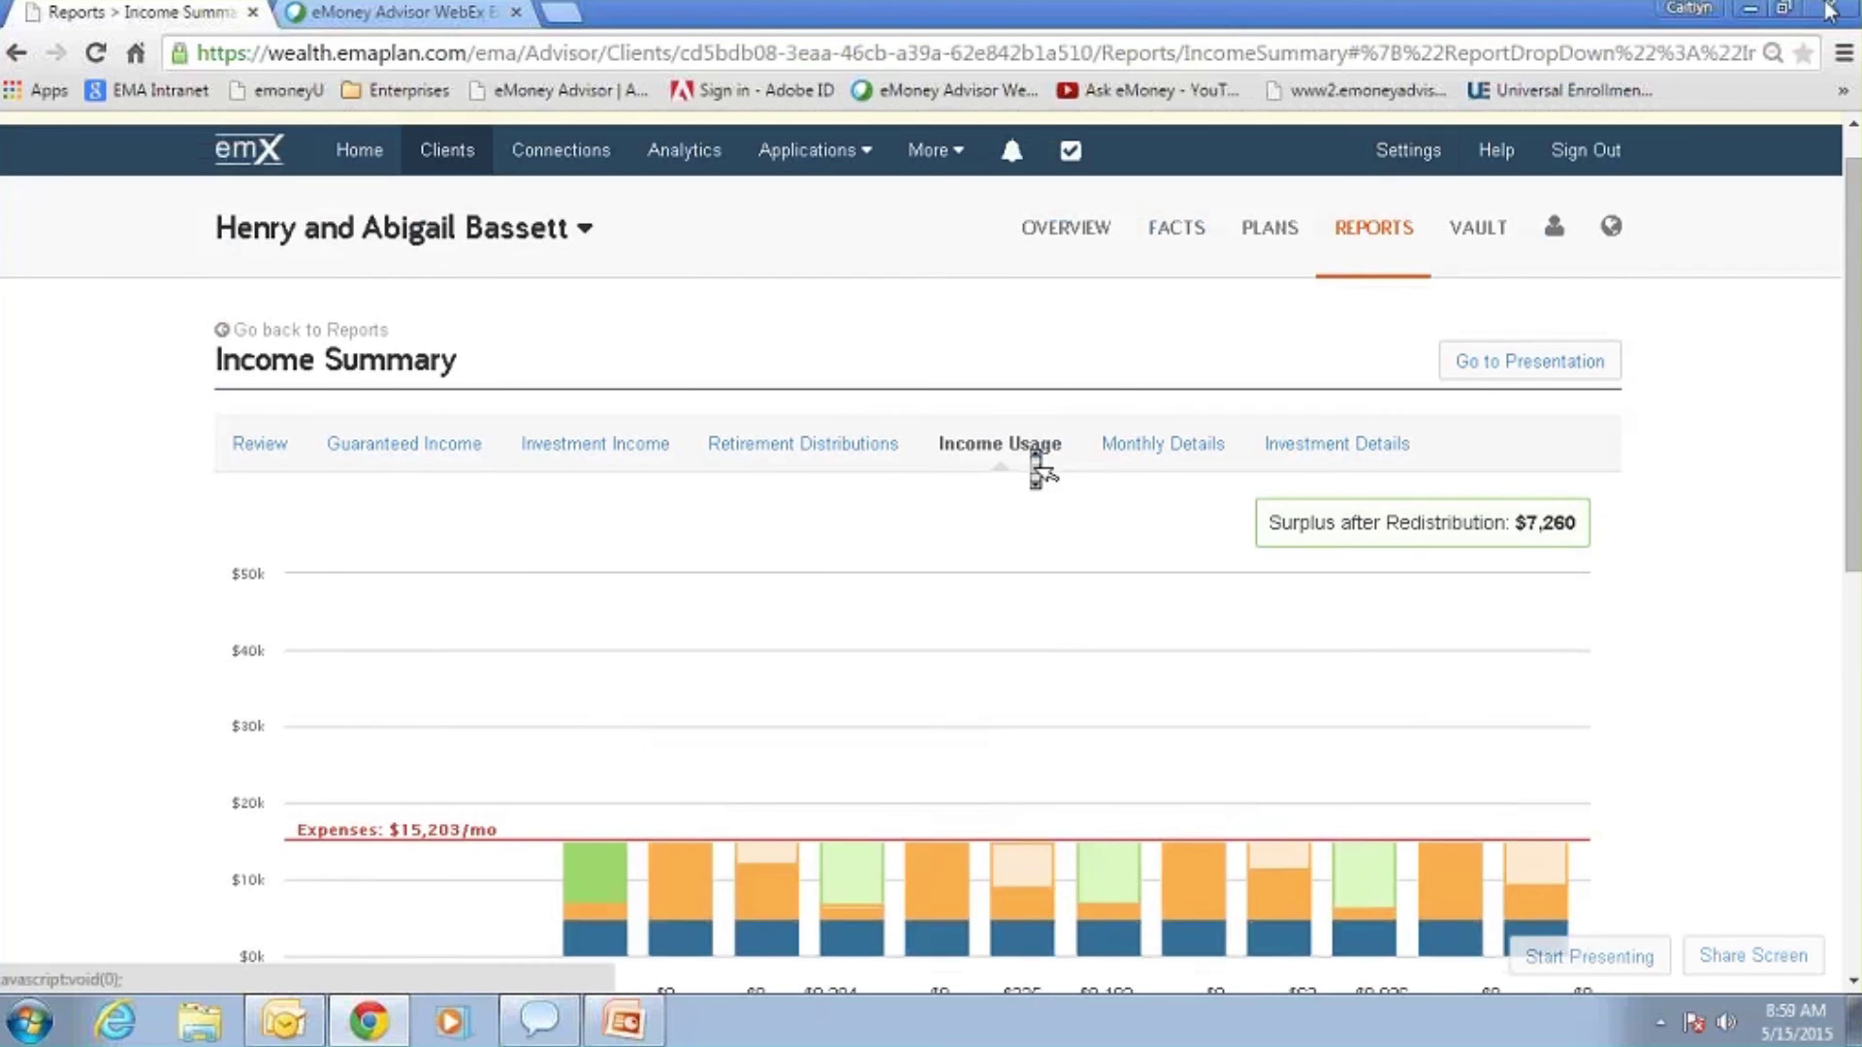
Step: Minimize the browser, open the Success Story_1 video from the desktop and pause it near the start
left_click(1751, 10)
left_click(1752, 12)
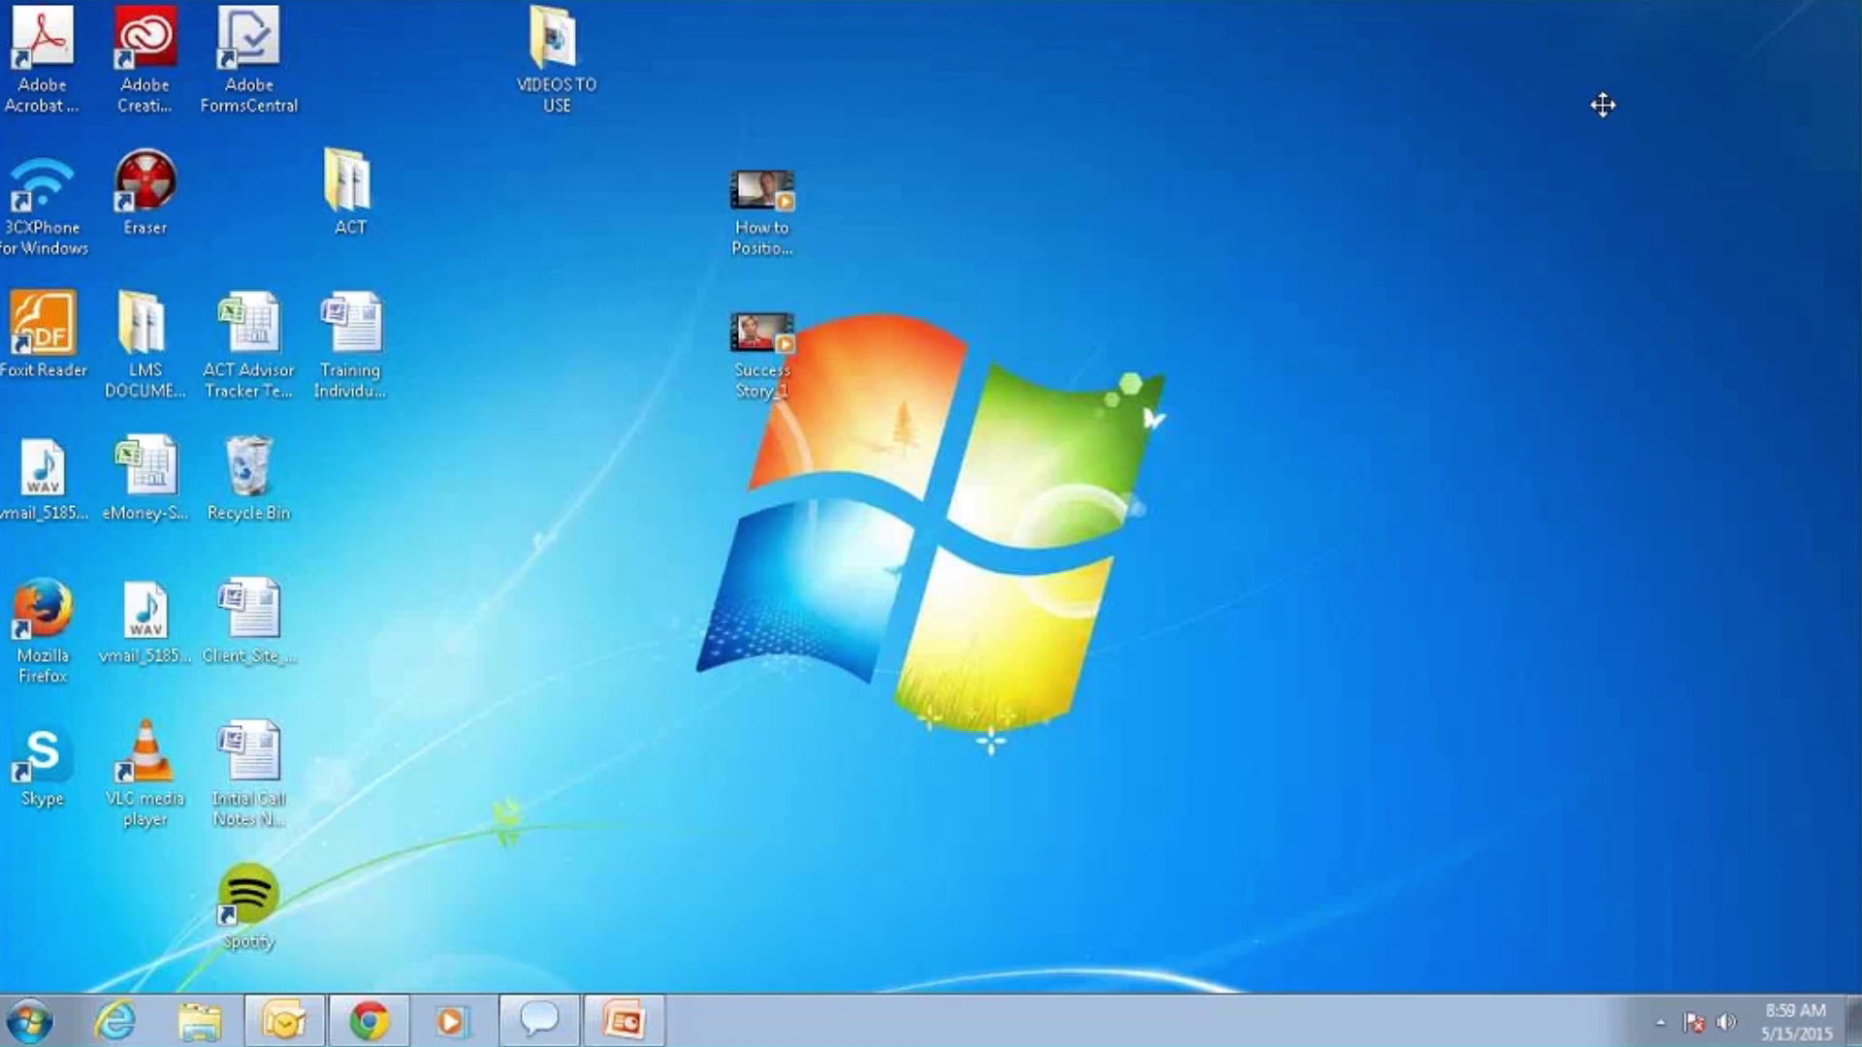
left_click(757, 342)
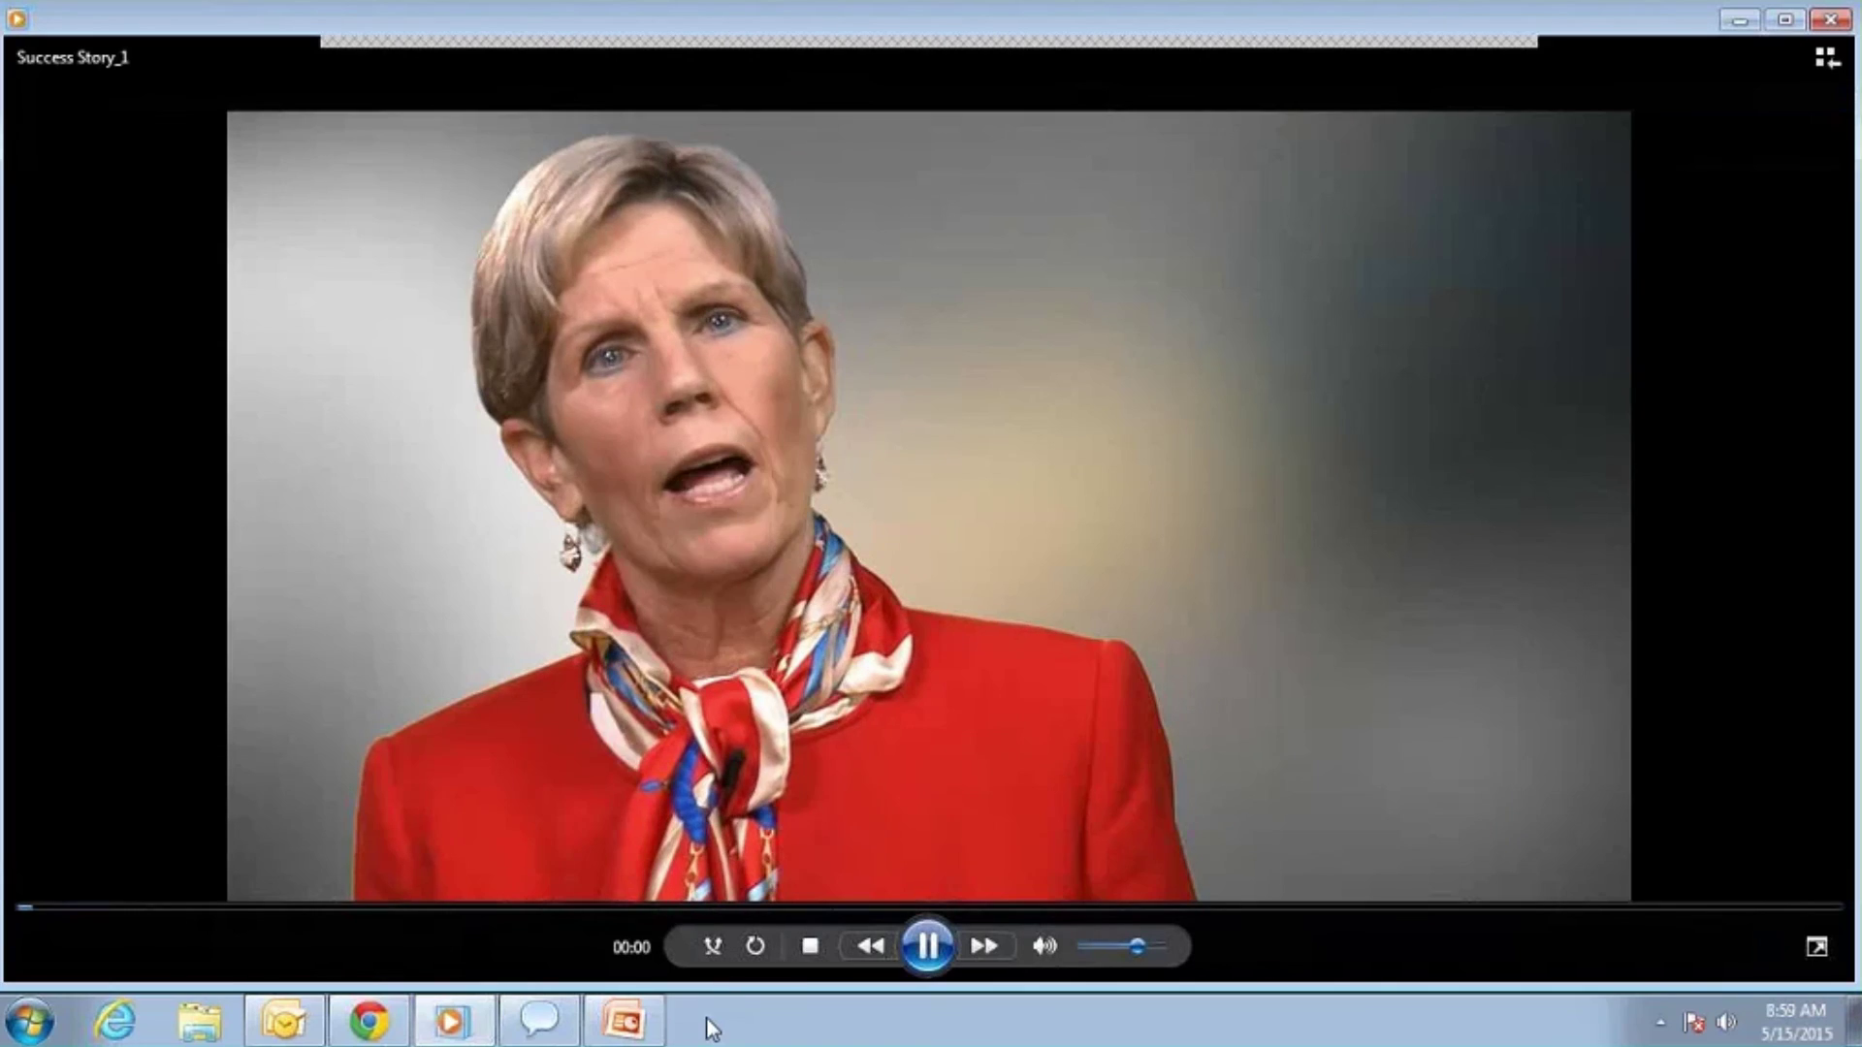
left_click(931, 958)
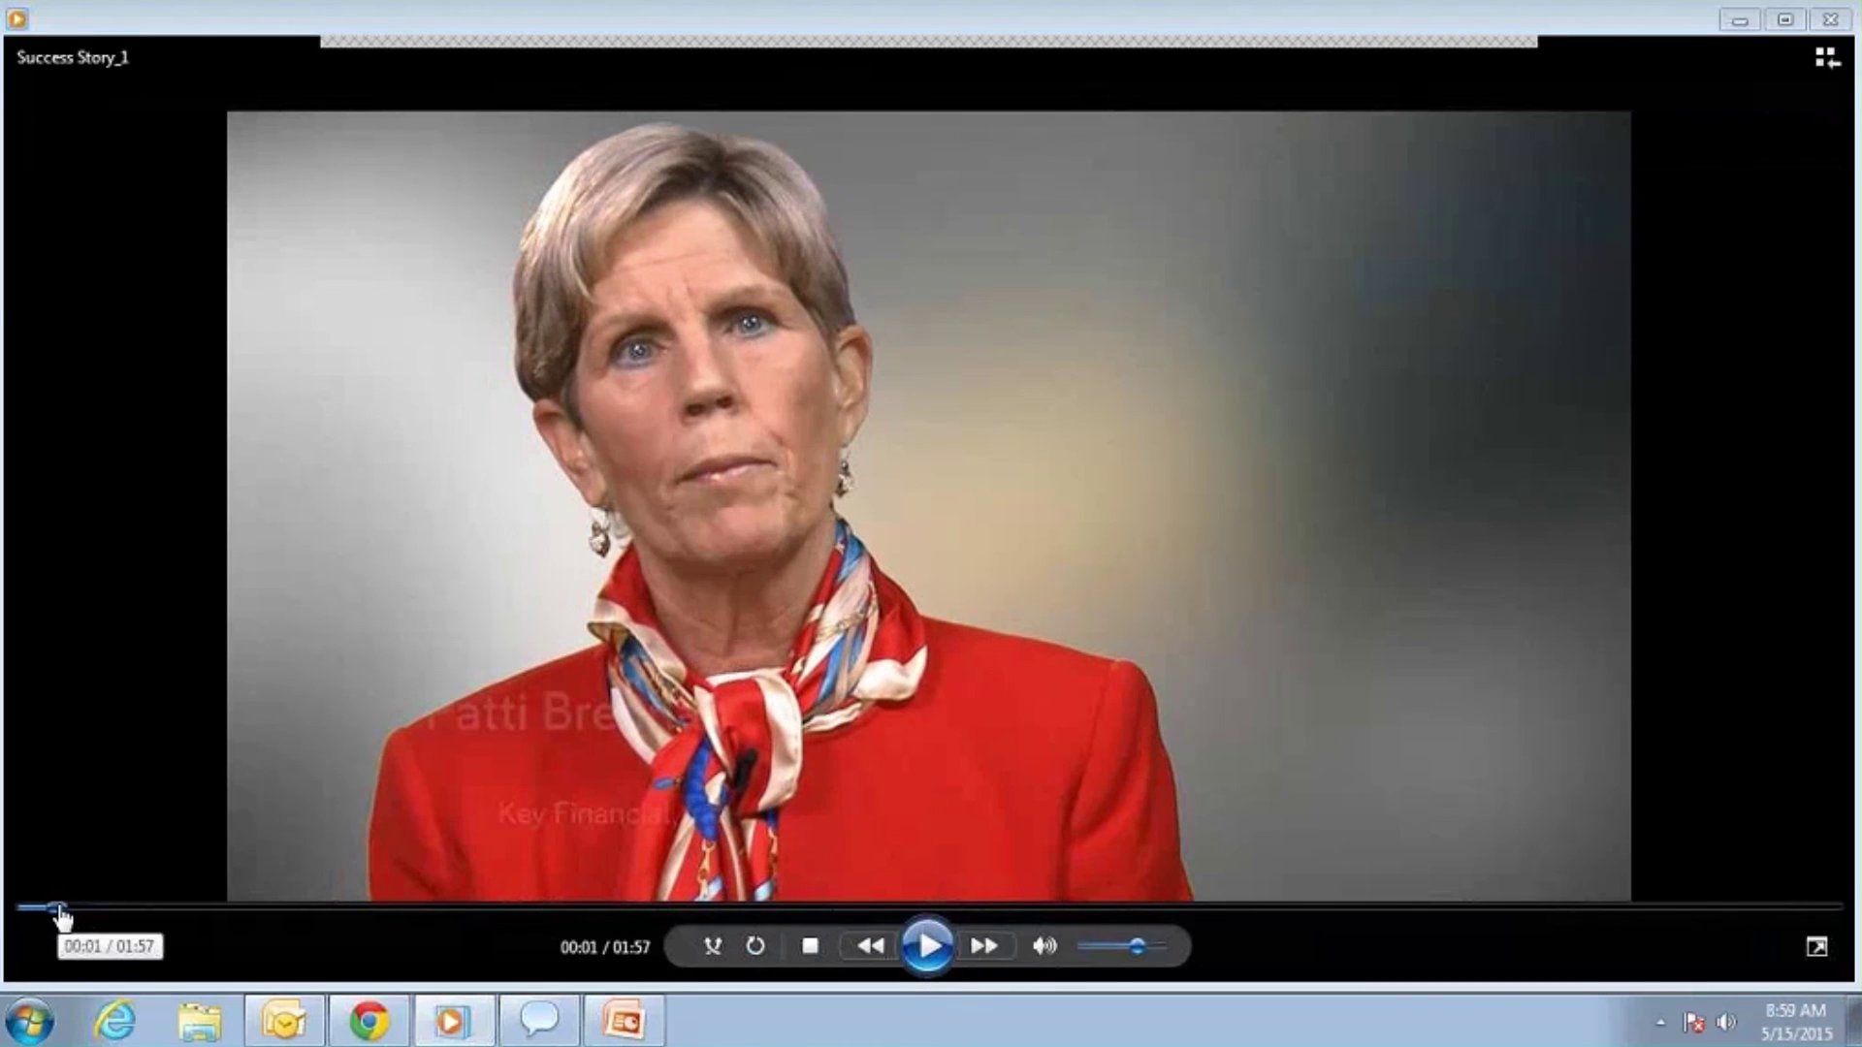